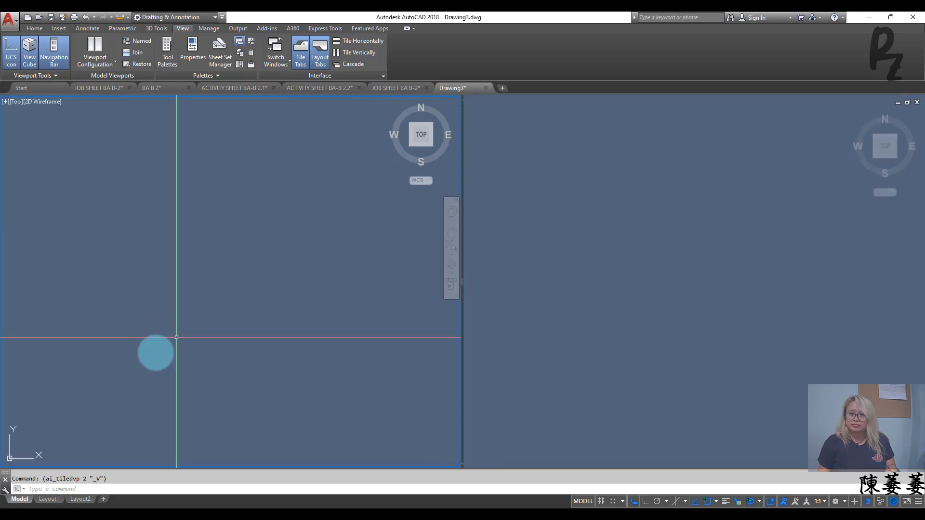
Step: Paste the bracket reference picture near the origin and show an empty drawing area in the second viewport
{"action": "key", "text": "ctrl+v"}
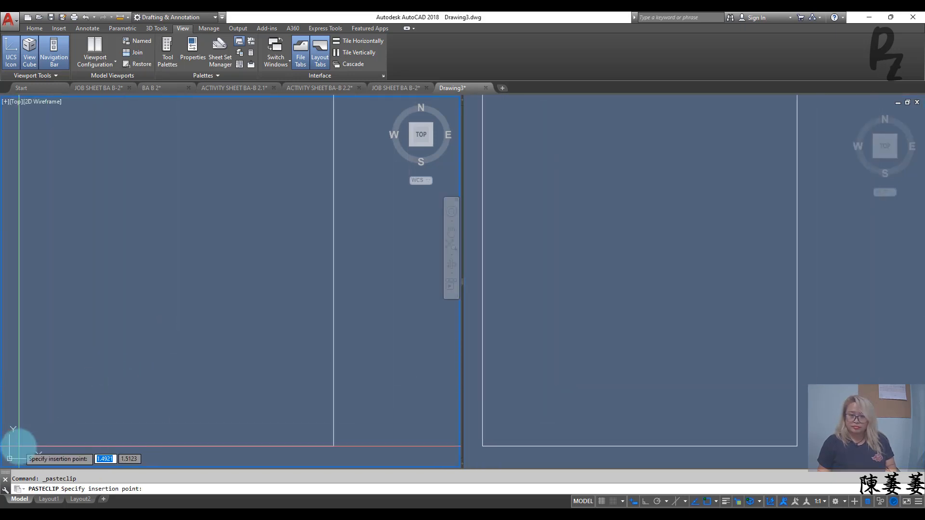
{"action": "left_click", "coordinate": [20, 447]}
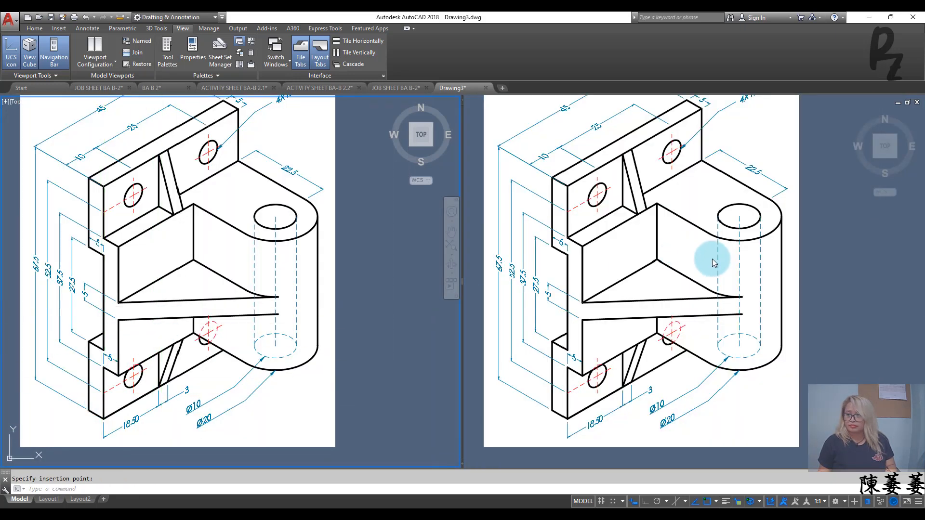
{"action": "left_click", "coordinate": [838, 269]}
{"action": "scroll", "coordinate": [827, 284], "scroll_direction": "down", "scroll_amount": 2}
{"action": "middle_click_drag", "start_coordinate": [818, 283], "coordinate": [478, 332]}
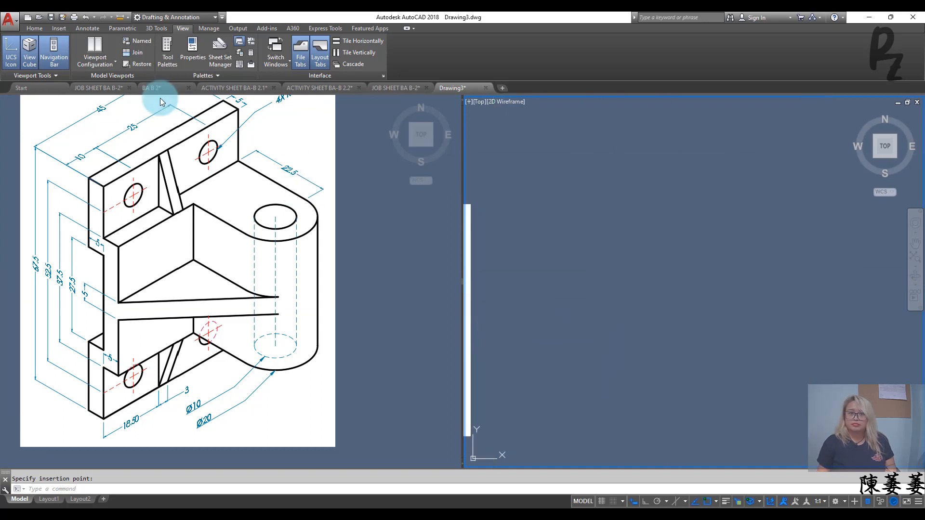
Step: Copy the complete 2.05 and 2.06 view sheets from the JOB SHEET BA B-2 drawing
{"action": "left_click", "coordinate": [101, 88]}
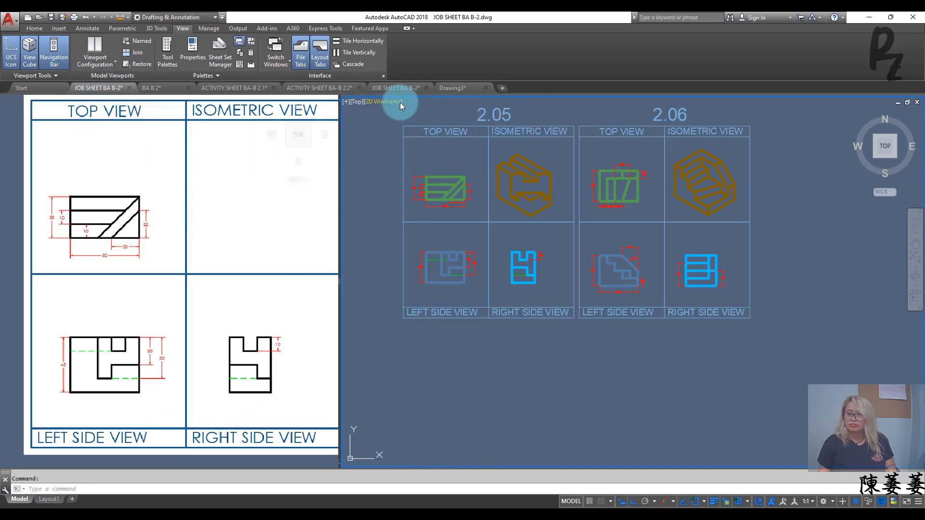
{"action": "left_click", "coordinate": [396, 107]}
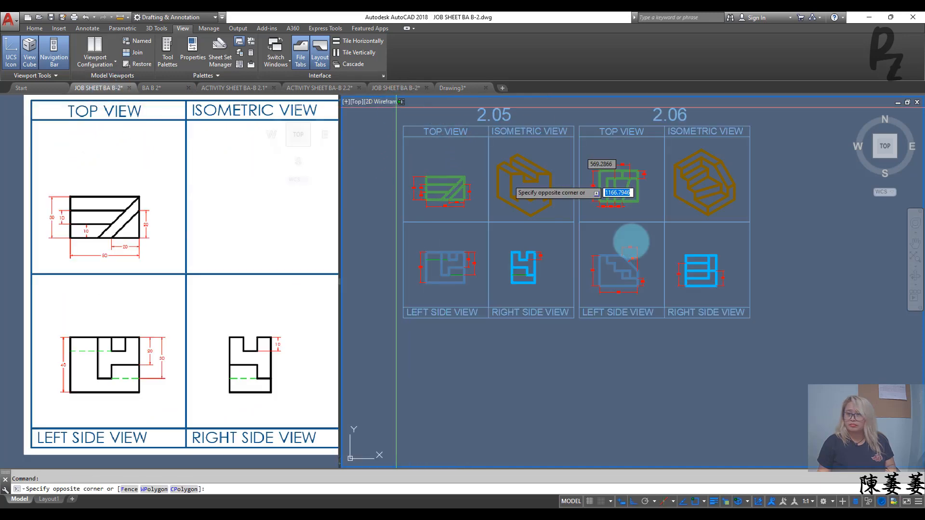
{"action": "left_click", "coordinate": [816, 353]}
{"action": "left_click", "coordinate": [674, 299]}
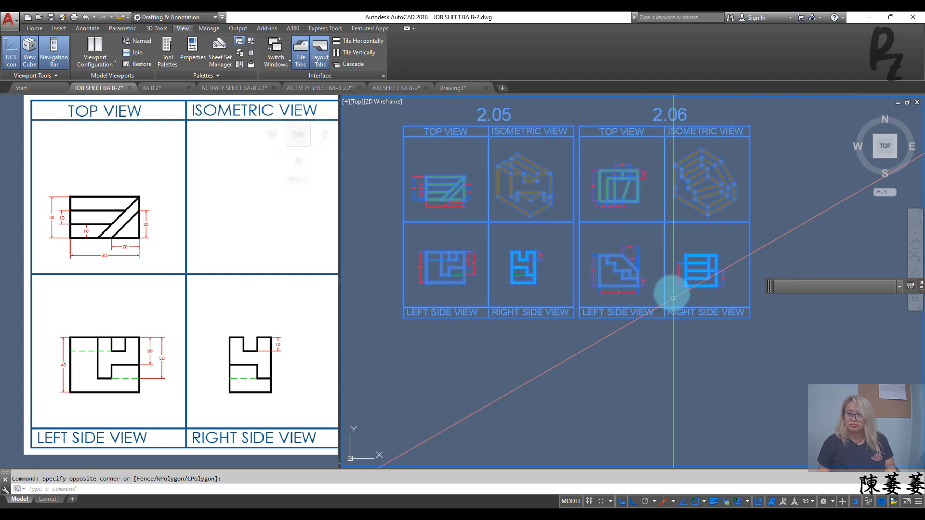
{"action": "key", "text": "ctrl+c"}
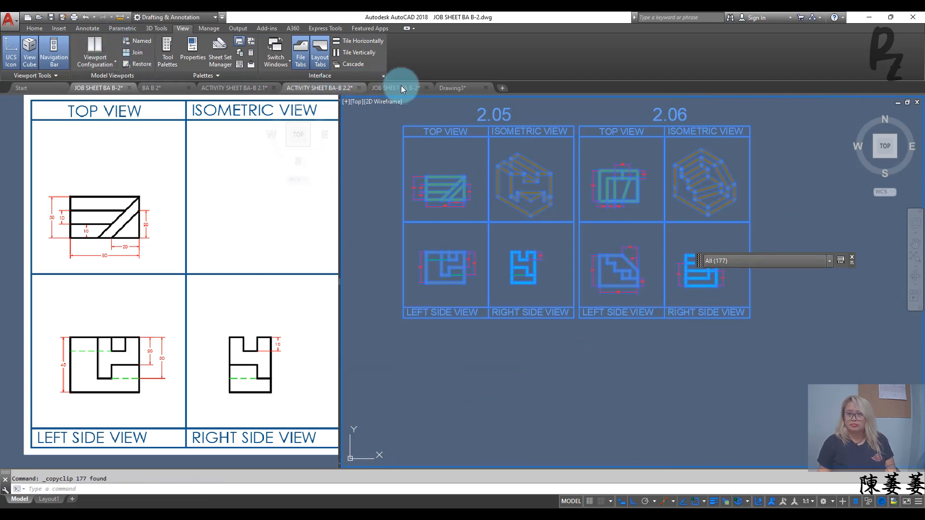
Step: Paste the copied 2.05 and 2.06 sheets into Drawing3, in the empty space beside the reference picture
{"action": "left_click", "coordinate": [451, 88]}
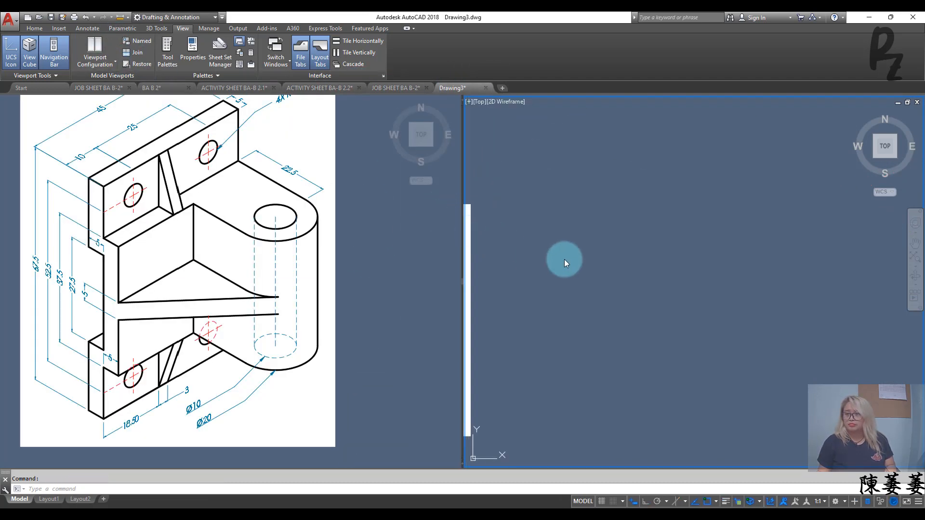
{"action": "key", "text": "ctrl+v"}
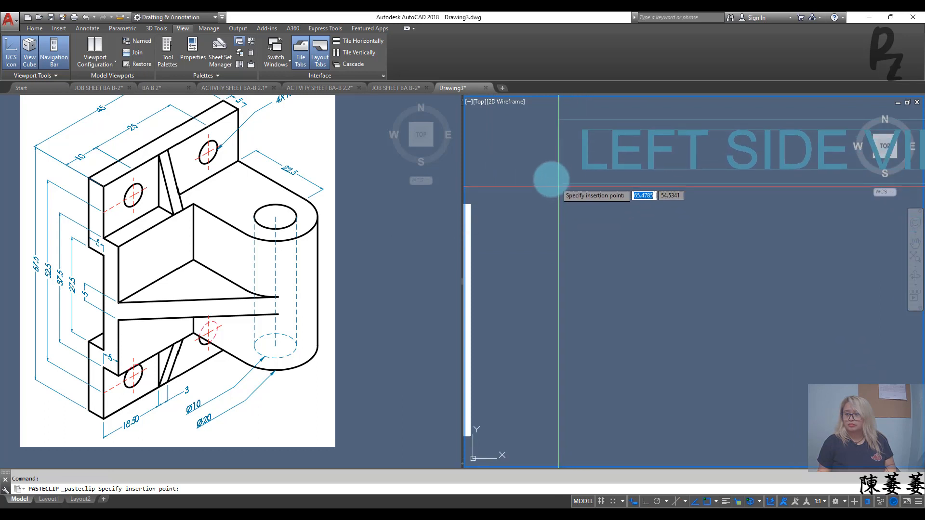
{"action": "left_click", "coordinate": [547, 174]}
{"action": "scroll", "coordinate": [601, 174], "scroll_direction": "down", "scroll_amount": 10}
{"action": "middle_click_drag", "start_coordinate": [626, 178], "coordinate": [552, 263]}
{"action": "scroll", "coordinate": [562, 230], "scroll_direction": "up", "scroll_amount": 5}
{"action": "middle_click_drag", "start_coordinate": [564, 190], "coordinate": [647, 205]}
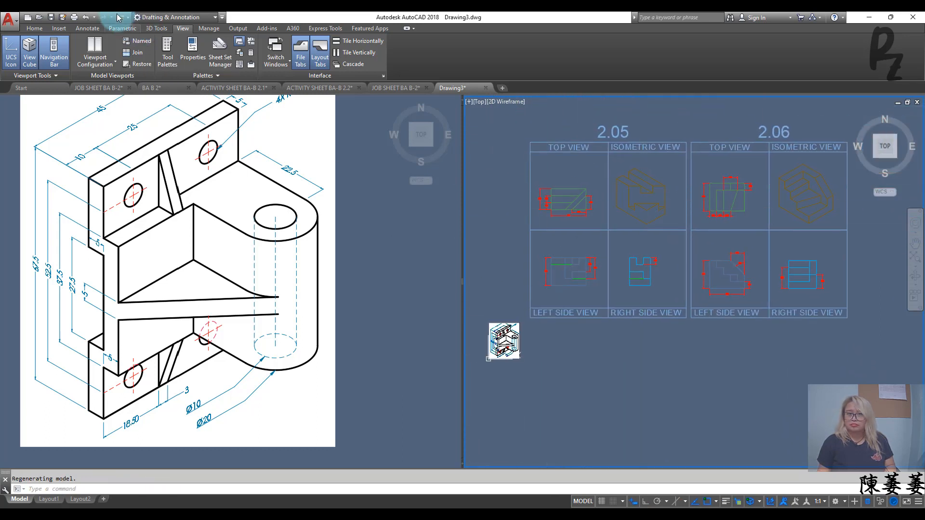
Step: Erase all the pasted 2.05 and 2.06 sheet objects from Drawing3, leaving the reference picture
{"action": "left_click", "coordinate": [522, 119]}
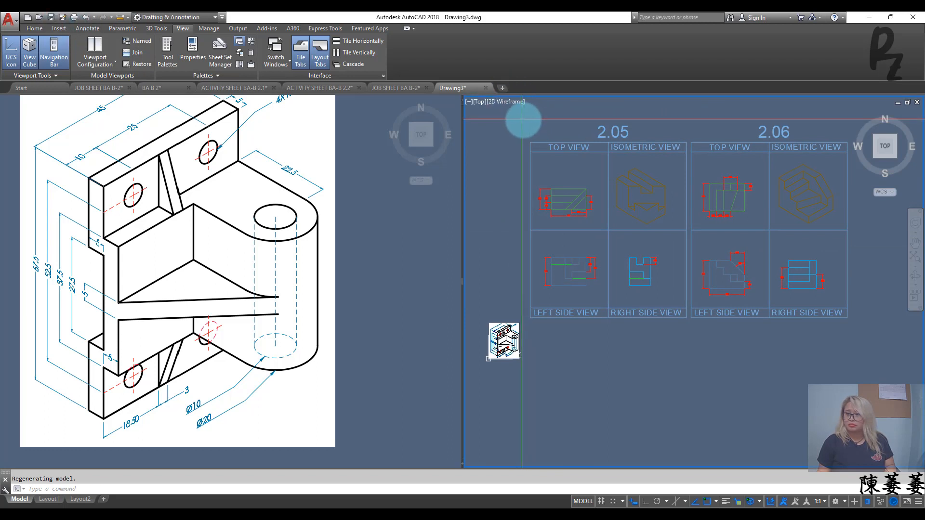
{"action": "left_click", "coordinate": [872, 332]}
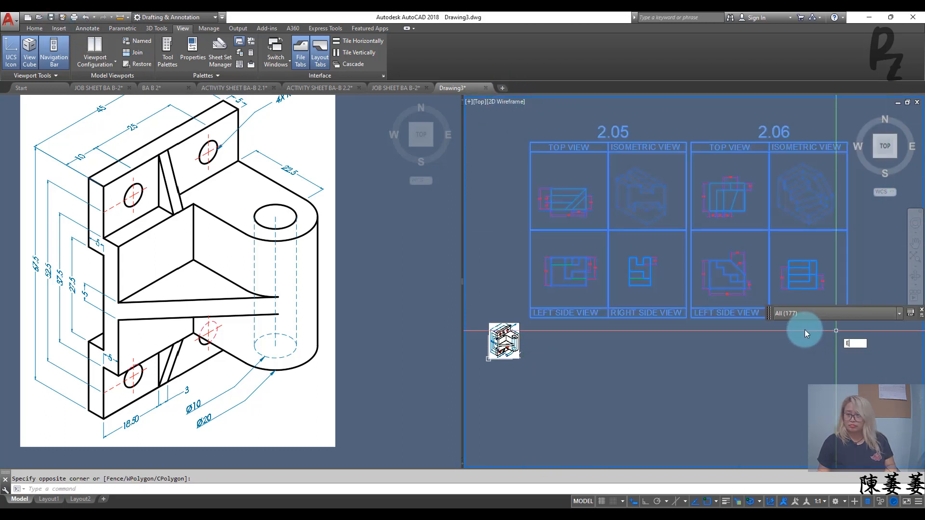
{"action": "key", "text": "Delete"}
Step: Create a new layer named CENTERLINE and set its color to blue
{"action": "left_click", "coordinate": [44, 28]}
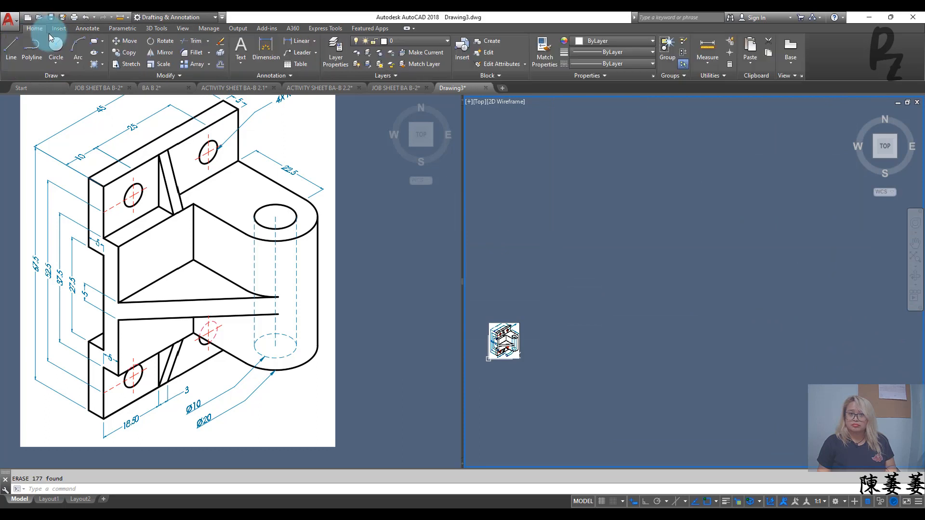
{"action": "left_click", "coordinate": [427, 41]}
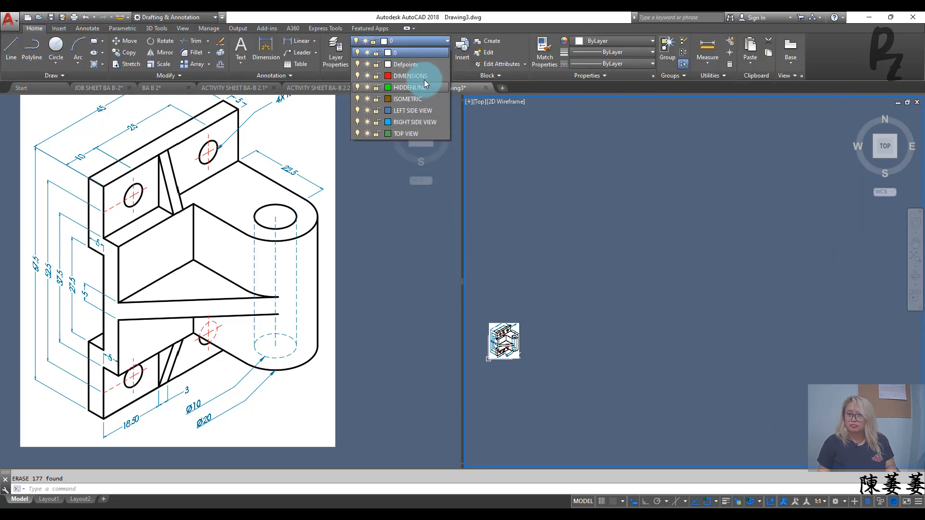
{"action": "left_click", "coordinate": [335, 53]}
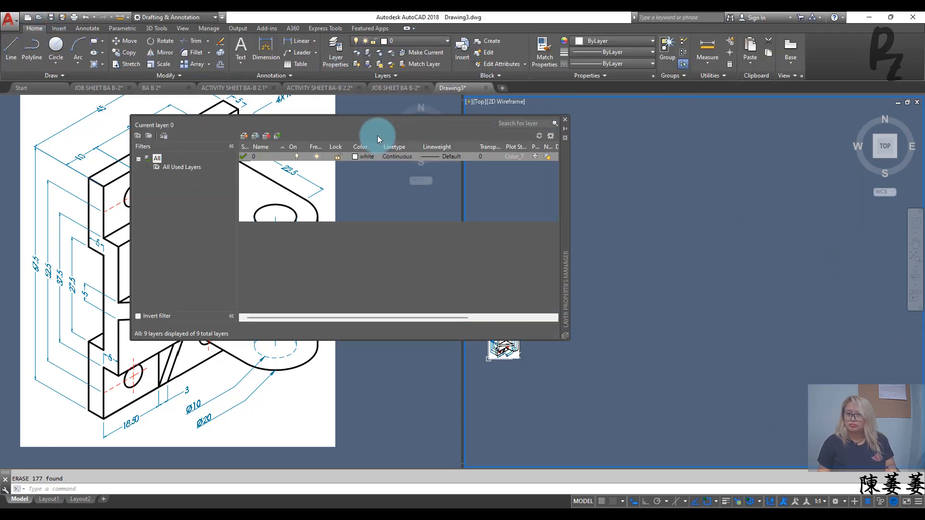
{"action": "left_click", "coordinate": [244, 136]}
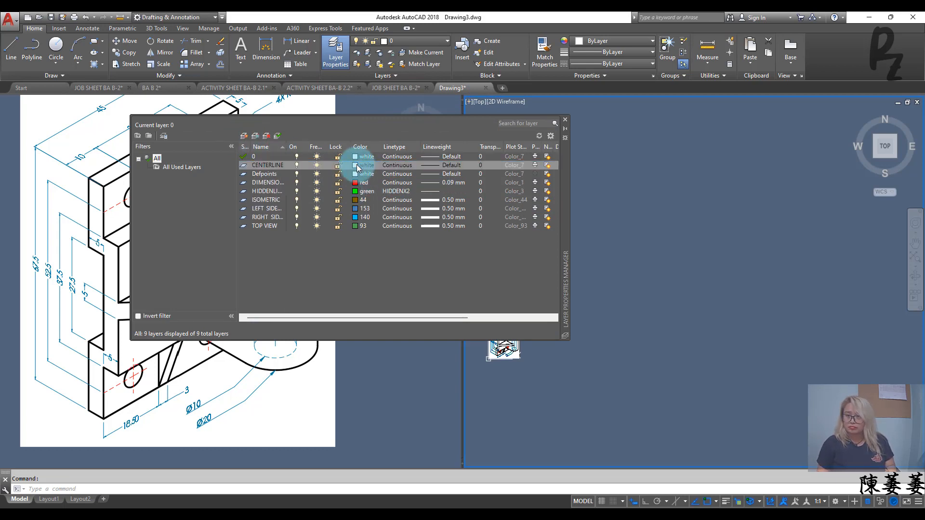
{"action": "left_click", "coordinate": [356, 166]}
{"action": "left_click", "coordinate": [433, 227]}
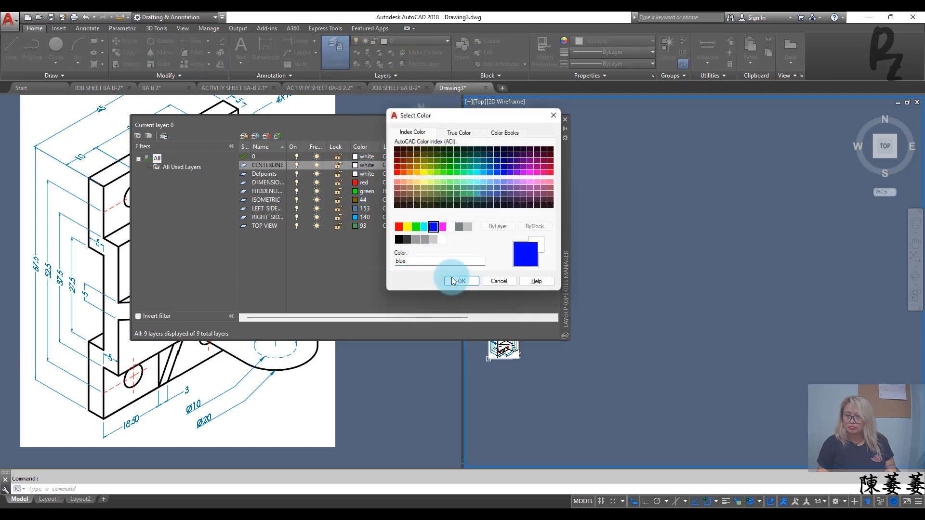
{"action": "key", "text": "Return"}
Step: Load the CENTER2 linetype and assign it to the CENTERLINE layer
{"action": "left_click", "coordinate": [399, 165]}
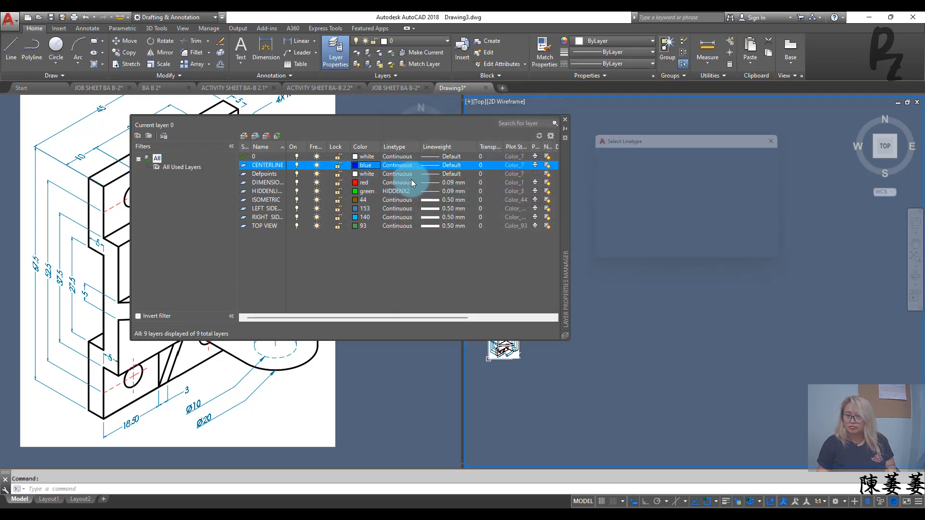
{"action": "left_click", "coordinate": [700, 254]}
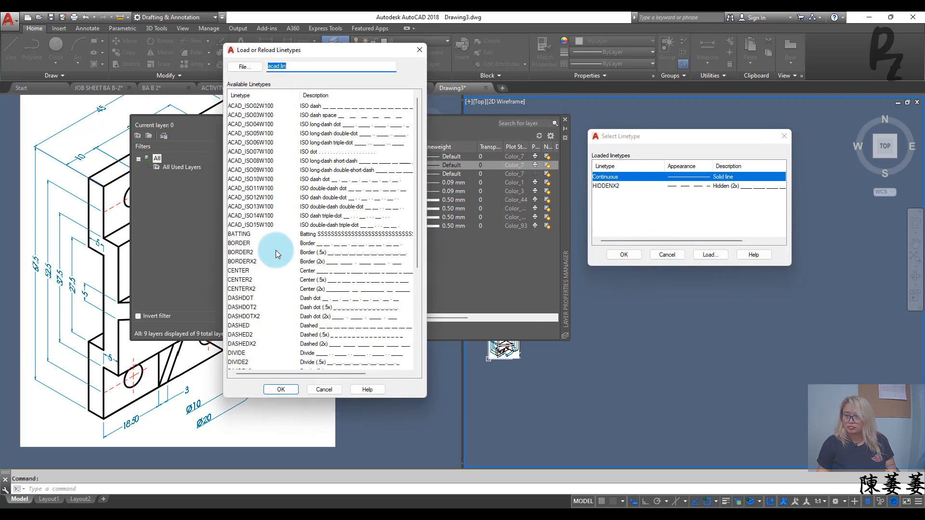
{"action": "left_click", "coordinate": [240, 280]}
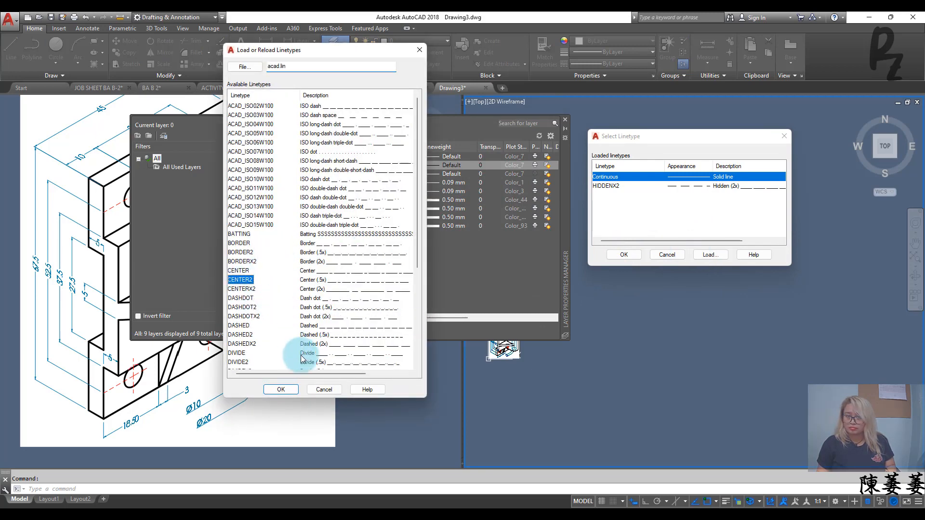
{"action": "left_click", "coordinate": [281, 390]}
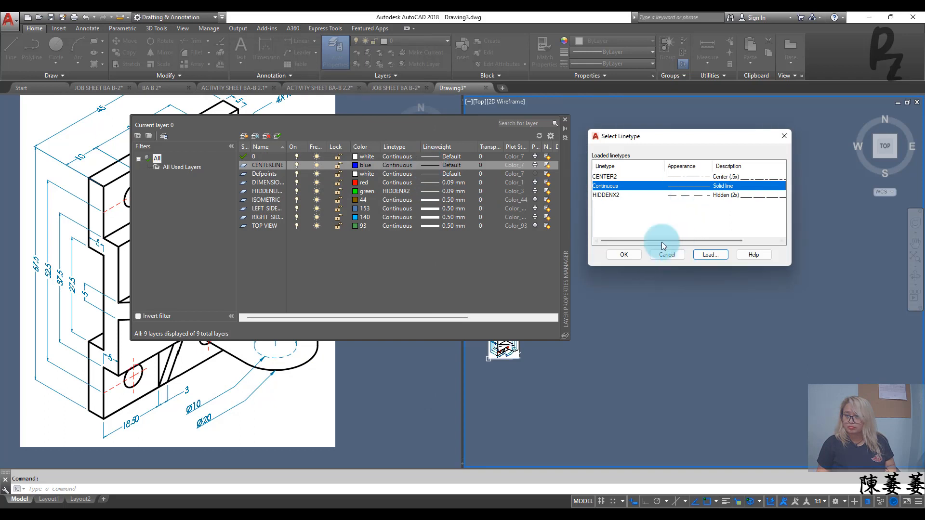
{"action": "left_click", "coordinate": [605, 177]}
{"action": "left_click", "coordinate": [635, 255]}
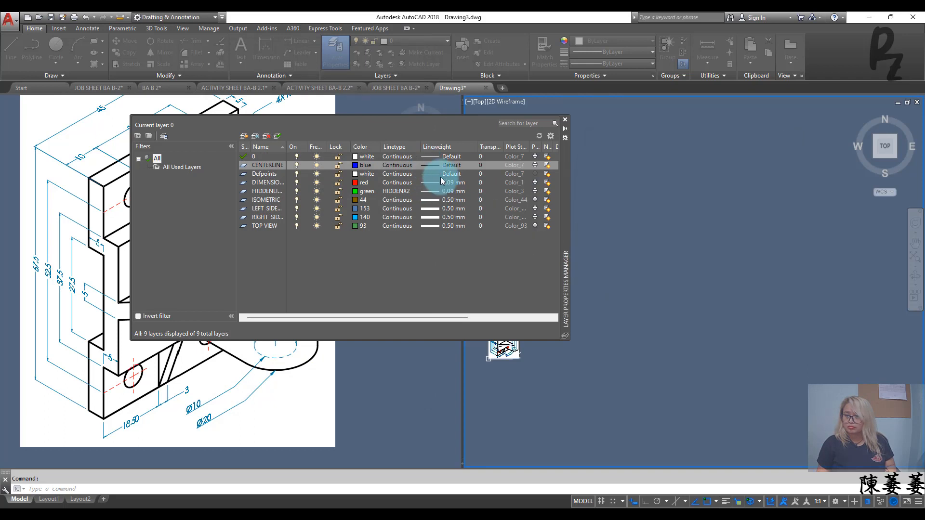
Step: Set the CENTERLINE layer's lineweight to 0.09 mm and turn on lineweight display for the drawing
{"action": "left_click", "coordinate": [435, 166]}
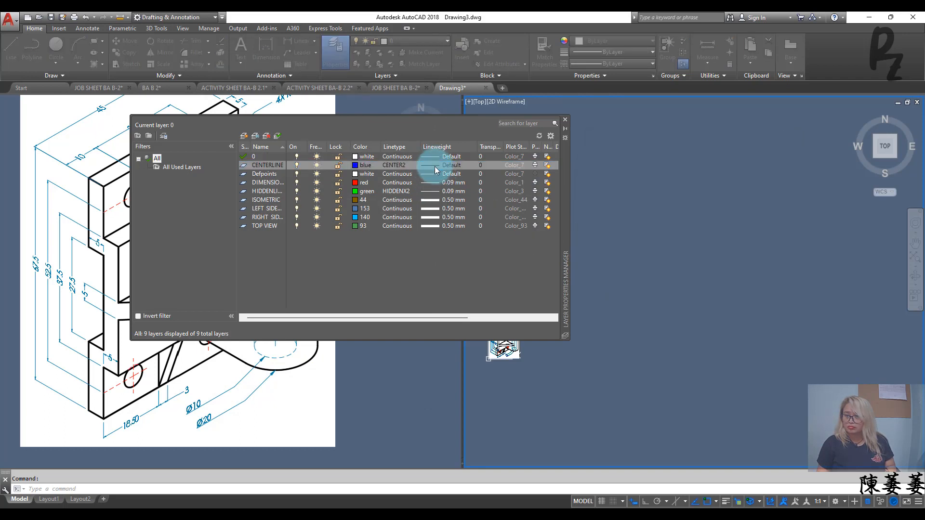
{"action": "left_click", "coordinate": [373, 127]}
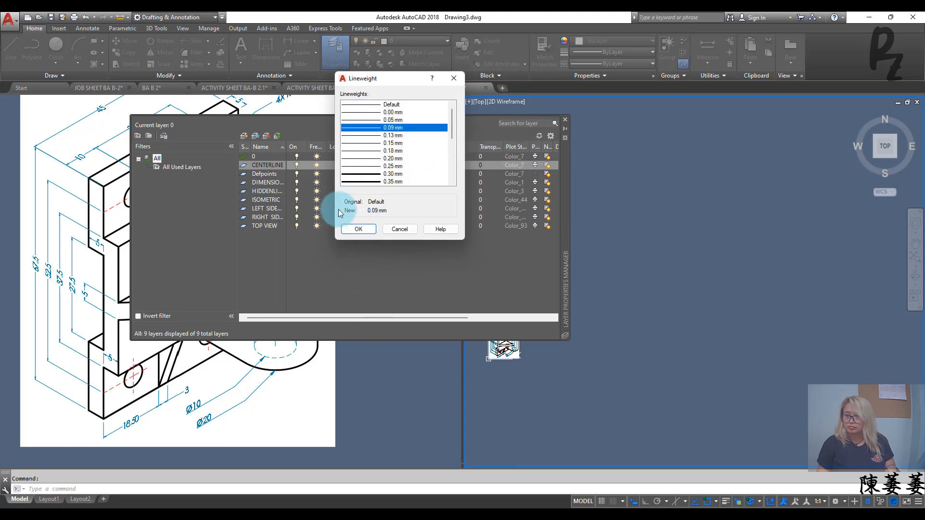
{"action": "left_click", "coordinate": [357, 229]}
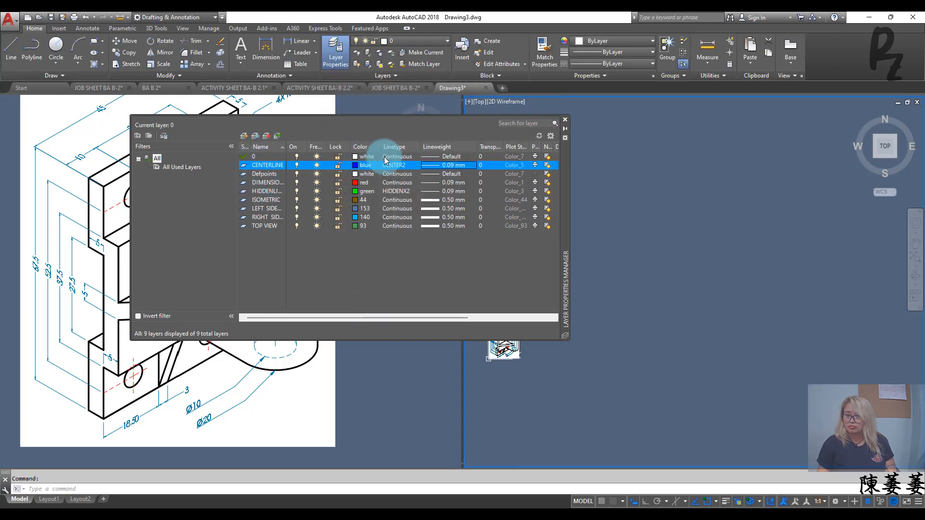
{"action": "left_click", "coordinate": [566, 121]}
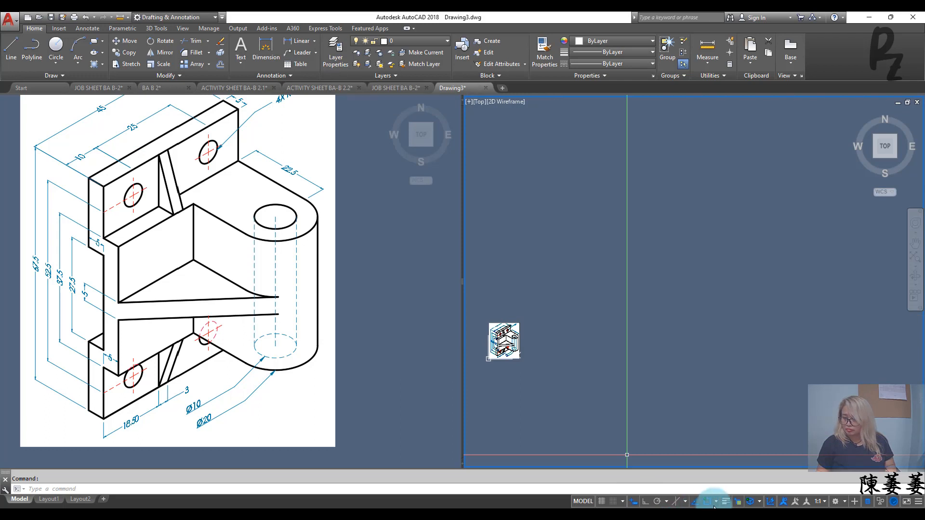
{"action": "left_click", "coordinate": [187, 163]}
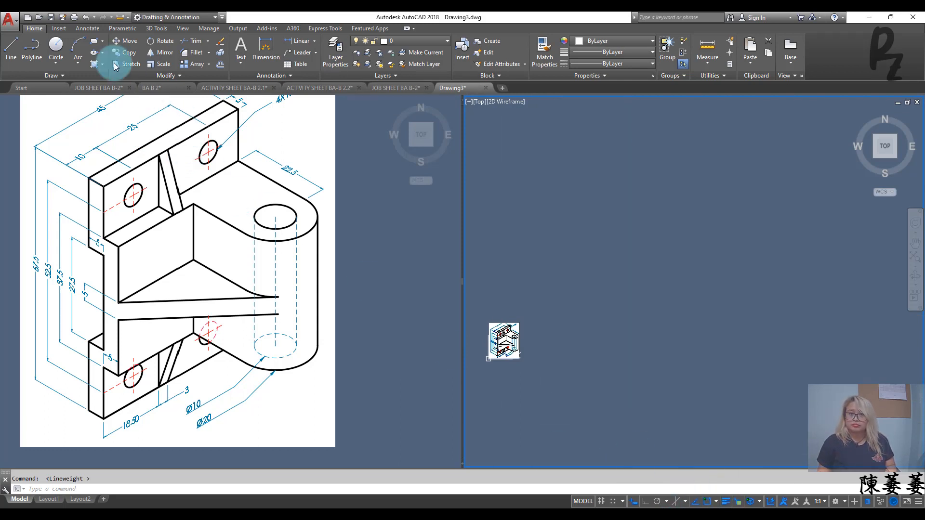
Step: Make BA005 the current dimension style and assign new dimensions to the DIMENSIONS layer
{"action": "left_click", "coordinate": [89, 29]}
{"action": "left_click", "coordinate": [230, 43]}
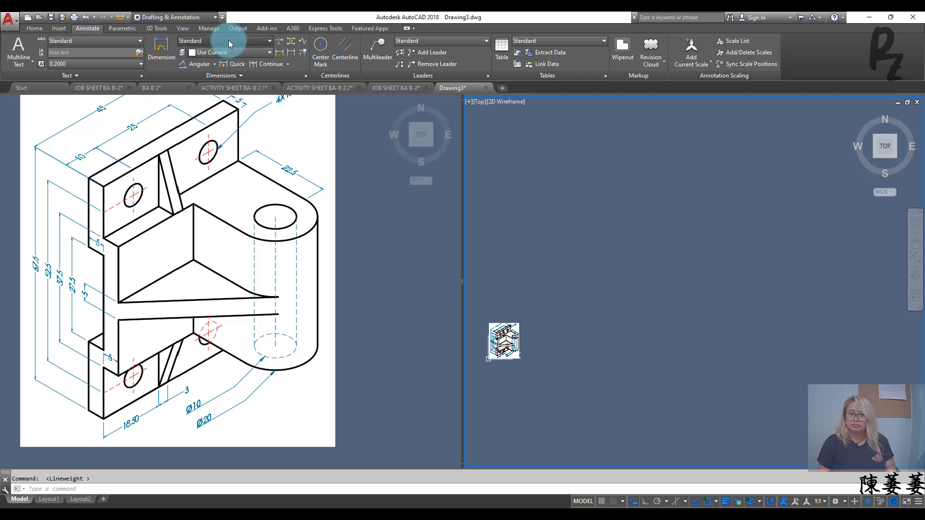
{"action": "left_click", "coordinate": [272, 171]}
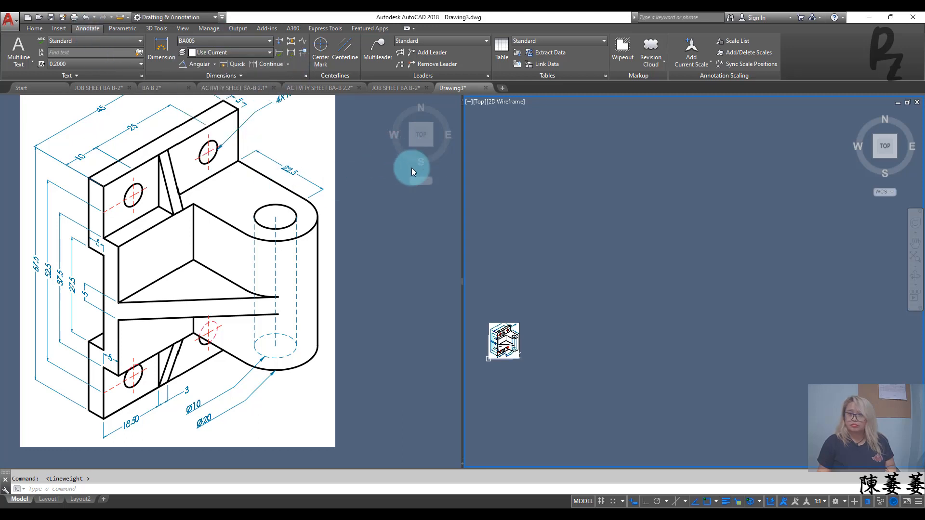
{"action": "left_click", "coordinate": [34, 28]}
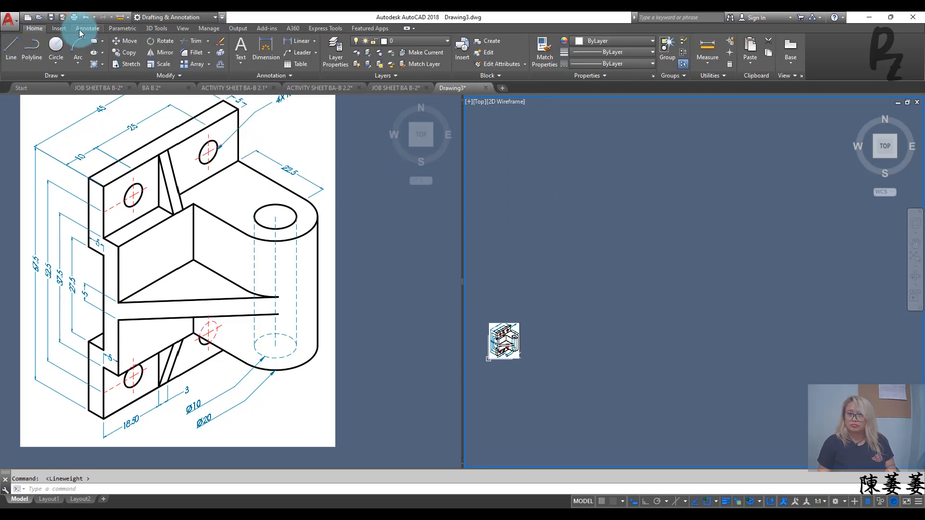
{"action": "left_click", "coordinate": [81, 30]}
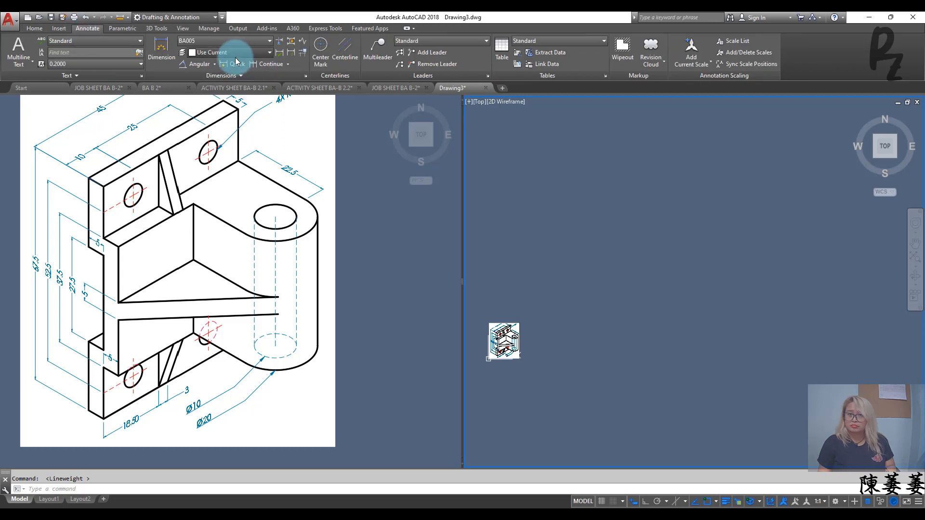
{"action": "left_click", "coordinate": [236, 53]}
{"action": "left_click", "coordinate": [221, 113]}
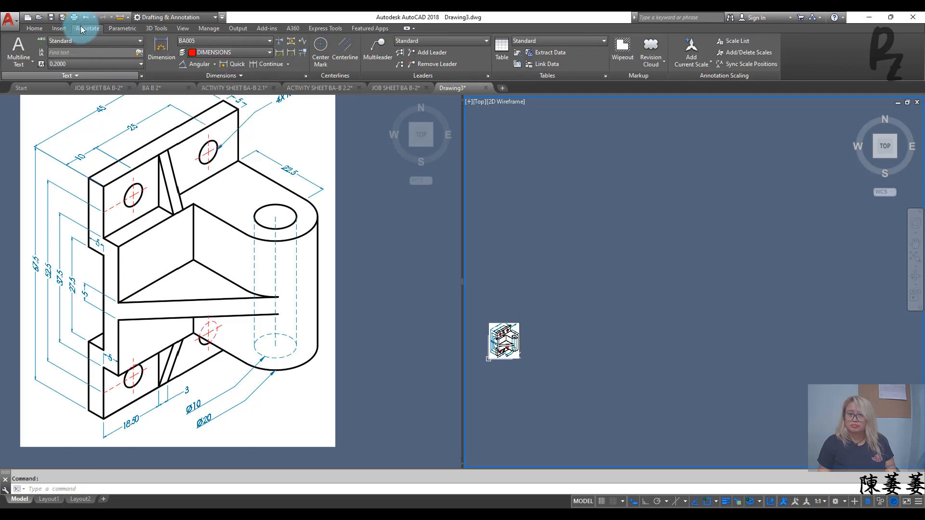
Step: Check the color assigned to the LEFT SIDE VIEW layer in the layer properties
{"action": "left_click", "coordinate": [34, 29]}
{"action": "left_click", "coordinate": [336, 53]}
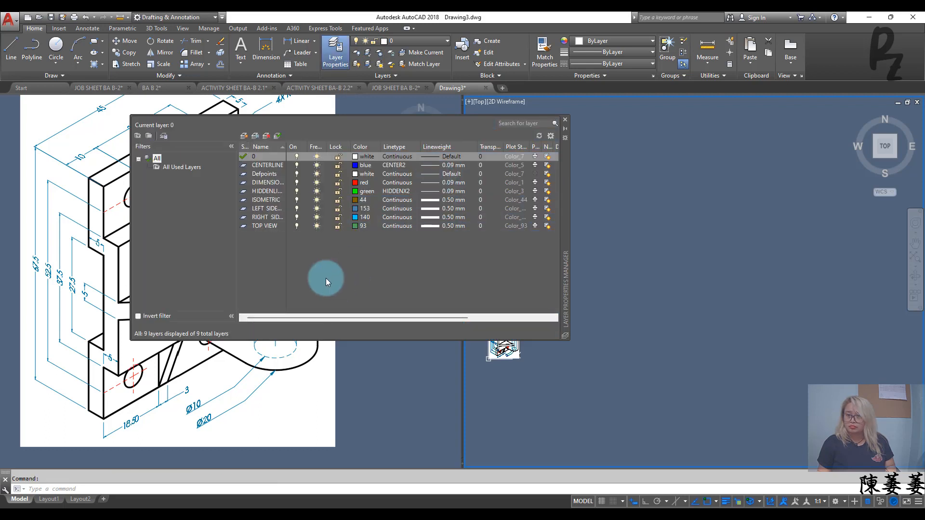
{"action": "left_click", "coordinate": [355, 209]}
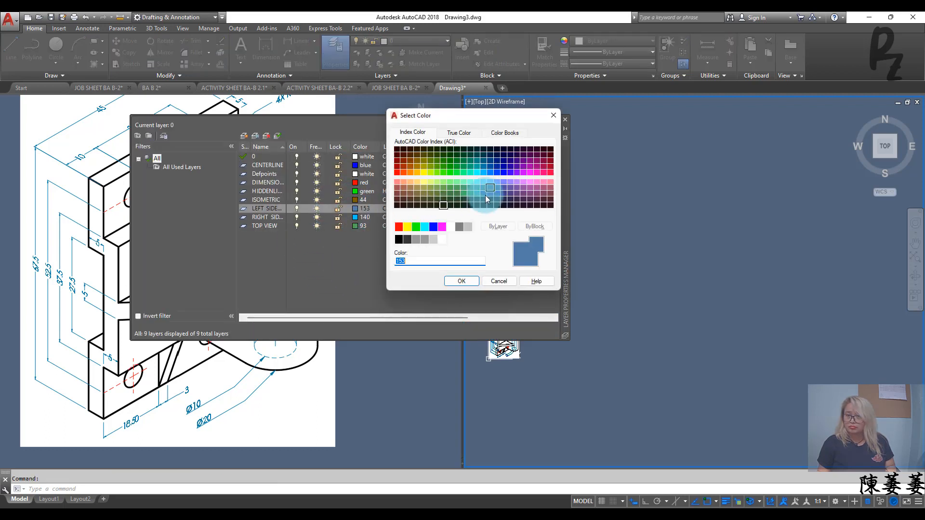
{"action": "left_click", "coordinate": [470, 280]}
{"action": "left_click", "coordinate": [565, 121]}
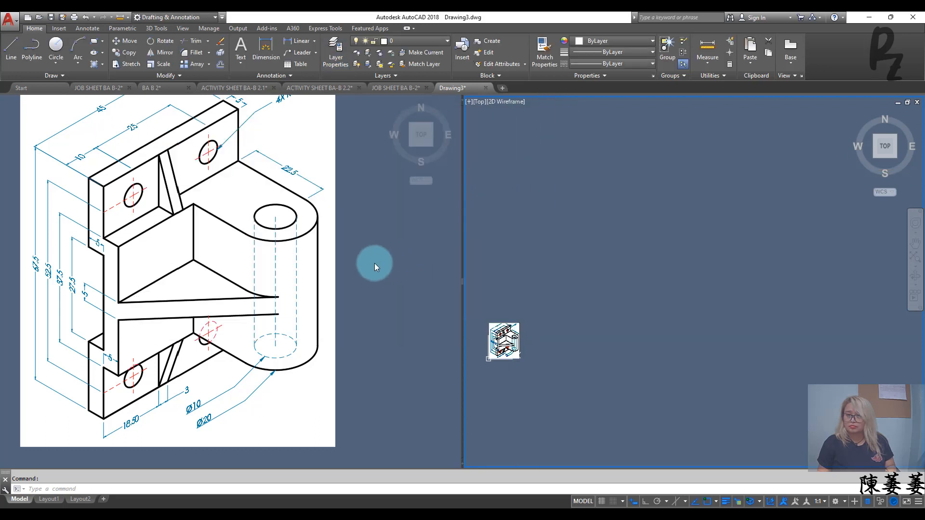
Step: Make TOP VIEW the current layer
{"action": "left_click", "coordinate": [409, 40]}
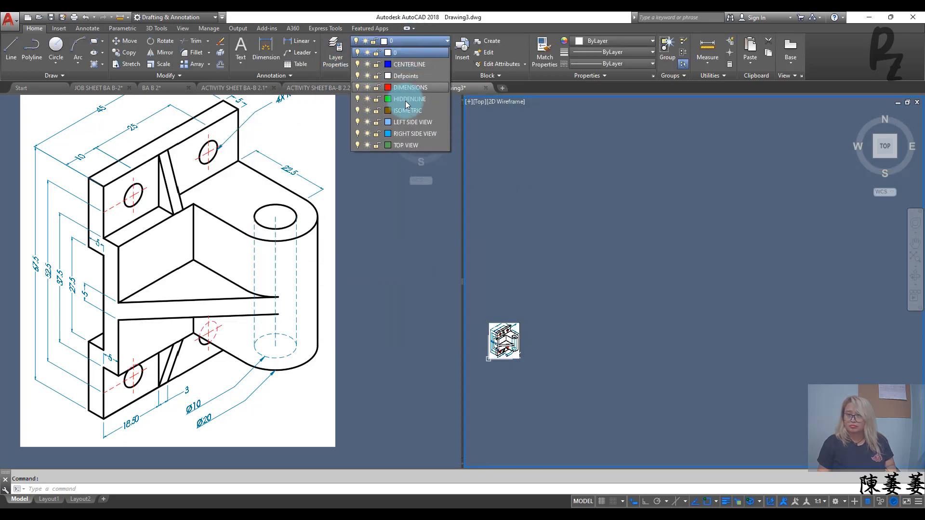
{"action": "left_click", "coordinate": [403, 143]}
{"action": "left_click", "coordinate": [576, 269]}
{"action": "key", "text": "Escape"}
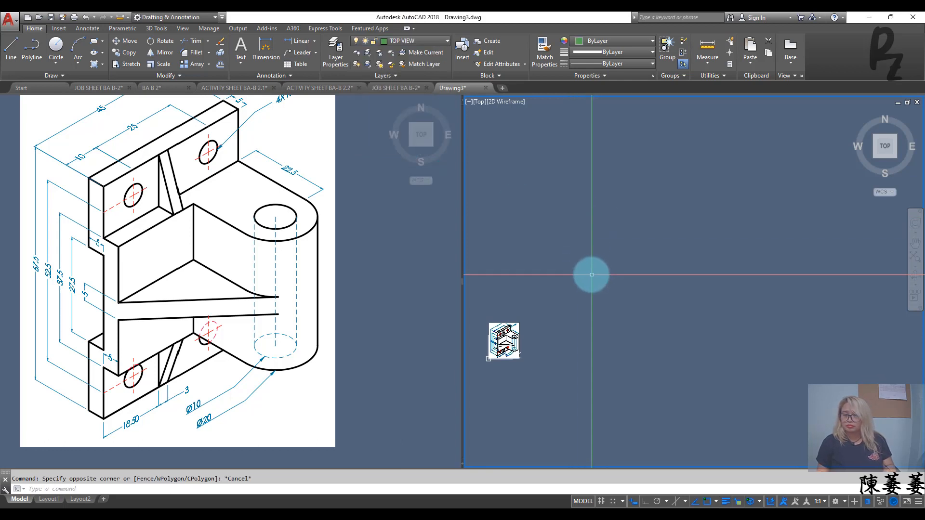
{"action": "key", "text": "Escape"}
Step: Draw a rectangle 45 long and 5 wide in the empty area beside the reference picture
{"action": "middle_click_drag", "start_coordinate": [612, 269], "coordinate": [577, 297]}
{"action": "scroll", "coordinate": [576, 290], "scroll_direction": "down", "scroll_amount": 2}
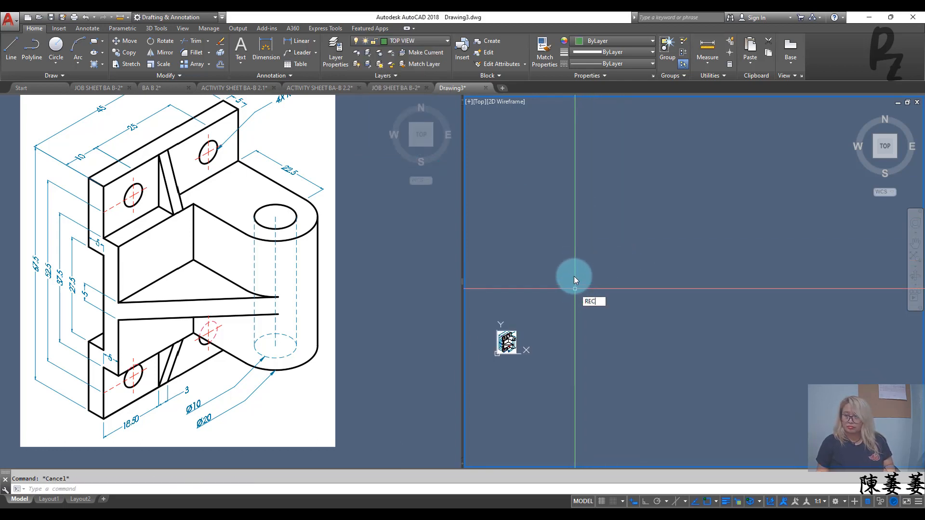
{"action": "type", "text": "REC"}
{"action": "key", "text": "Return"}
{"action": "left_click", "coordinate": [563, 265]}
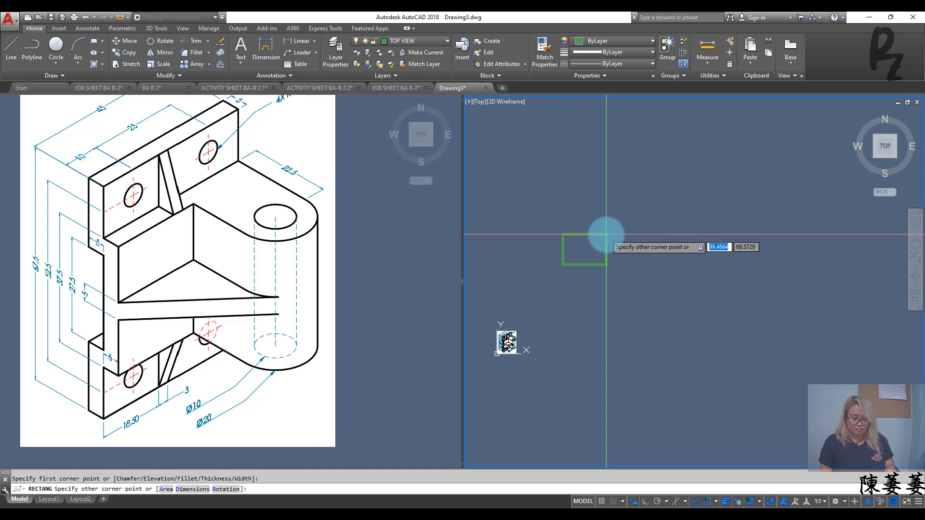
{"action": "type", "text": "D"}
{"action": "key", "text": "Return"}
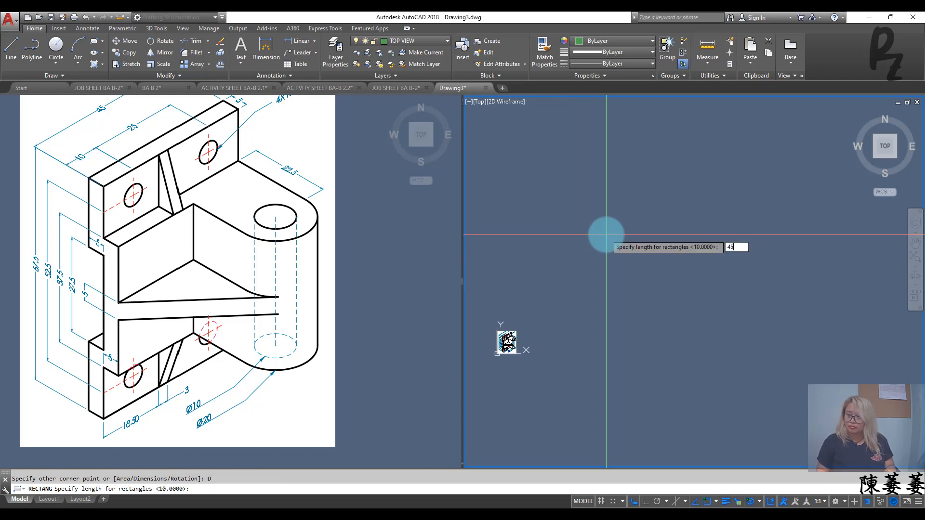
{"action": "type", "text": "5"}
{"action": "key", "text": "Return"}
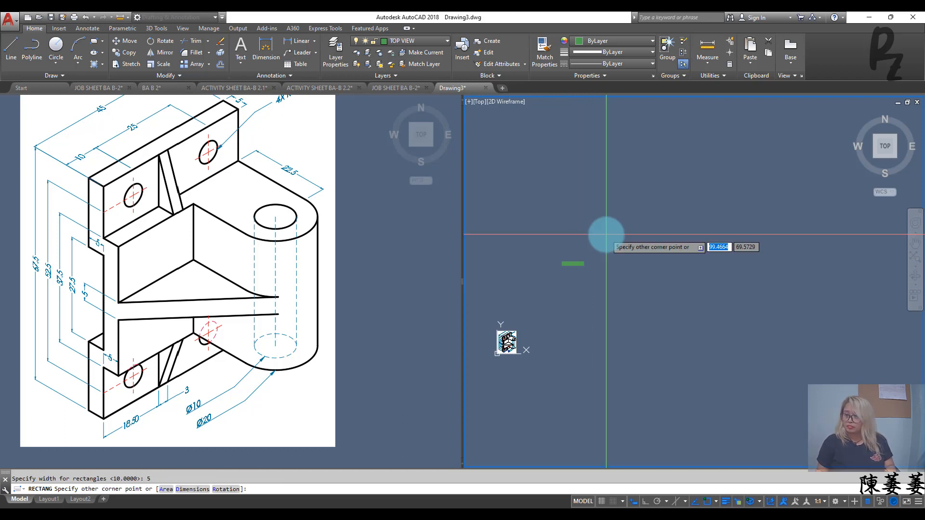
{"action": "left_click", "coordinate": [605, 238]}
Step: Copy the 45 by 5 rectangle directly below itself so the two share an edge
{"action": "scroll", "coordinate": [567, 290], "scroll_direction": "up", "scroll_amount": 7}
{"action": "middle_click_drag", "start_coordinate": [568, 255], "coordinate": [648, 241]}
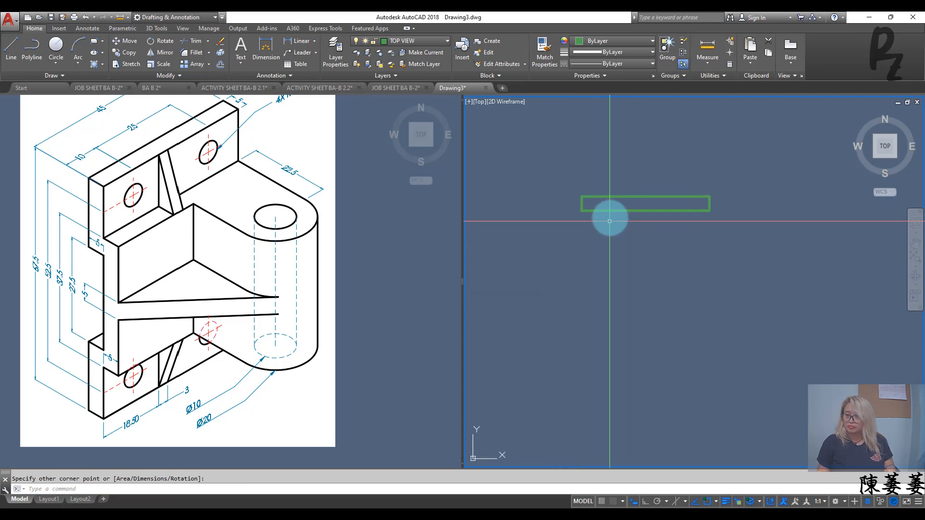
{"action": "scroll", "coordinate": [610, 219], "scroll_direction": "up", "scroll_amount": 2}
{"action": "left_click", "coordinate": [619, 219]}
{"action": "left_click", "coordinate": [593, 192]}
{"action": "type", "text": "C"}
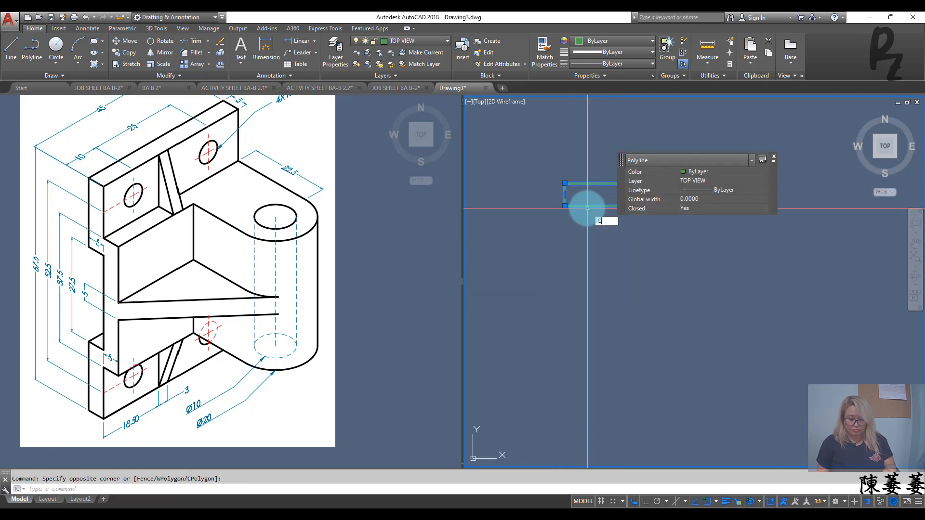
{"action": "type", "text": "O"}
{"action": "key", "text": "Return"}
{"action": "left_click", "coordinate": [565, 183]}
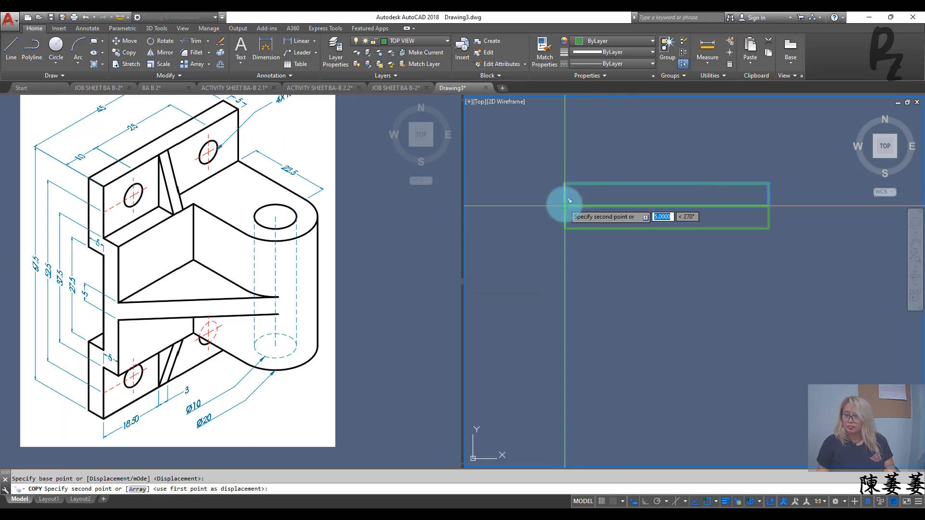
{"action": "key", "text": "Return"}
{"action": "key", "text": "Escape"}
{"action": "type", "text": "L"}
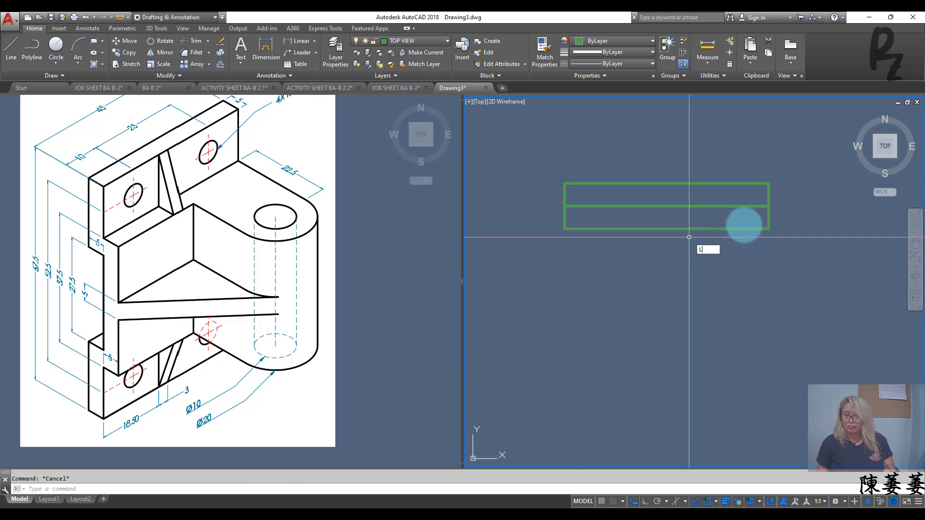
{"action": "key", "text": "Return"}
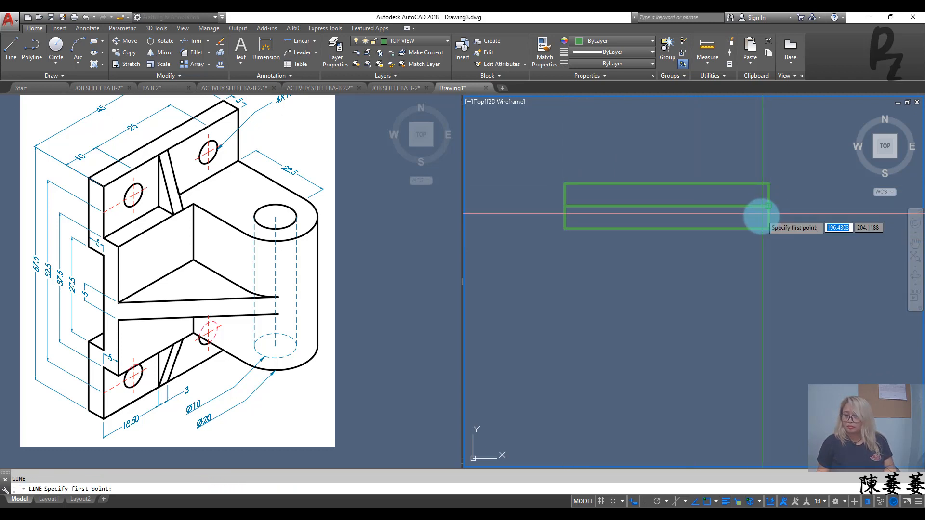
{"action": "key", "text": "Escape"}
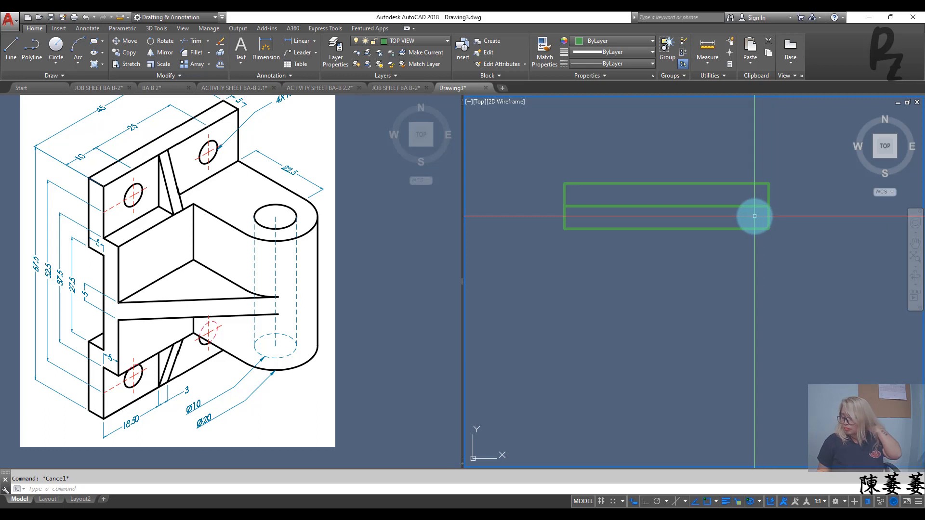
Step: With Ortho on, draw a 22.5 line straight down from the right end of the edge shared by the two rectangles
{"action": "type", "text": "L"}
{"action": "key", "text": "Return"}
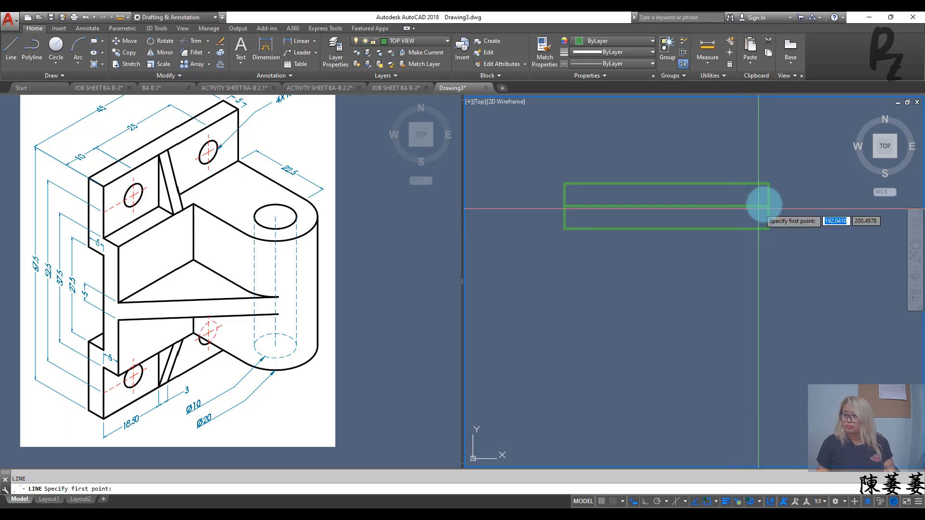
{"action": "left_click", "coordinate": [768, 206]}
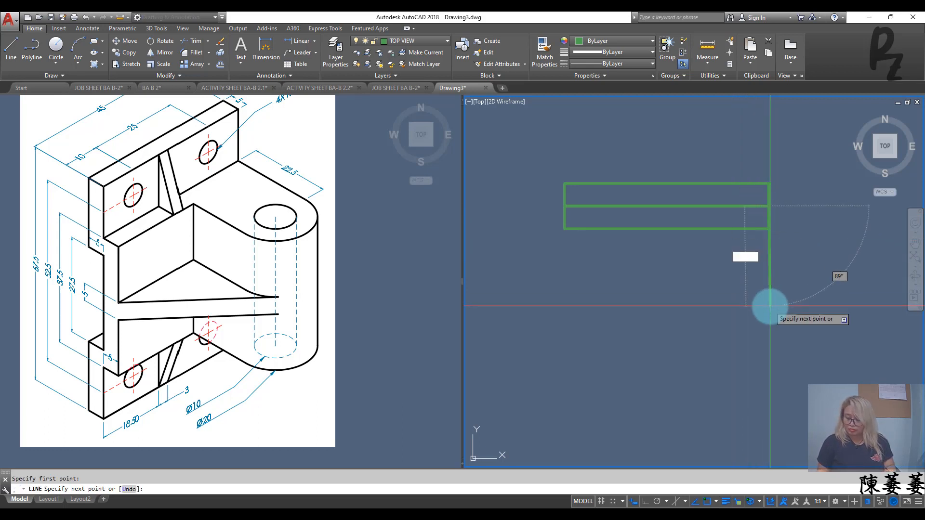
{"action": "type", "text": "22.5"}
{"action": "key", "text": "Return"}
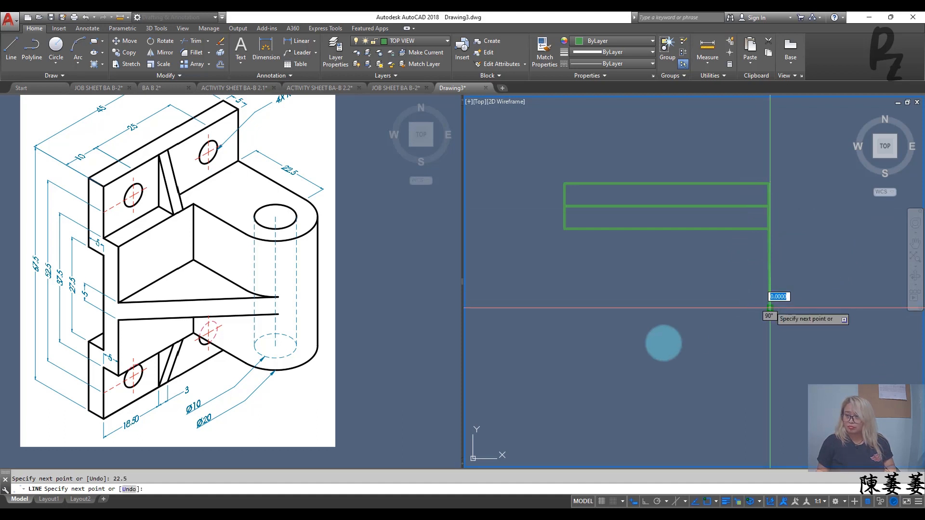
{"action": "key", "text": "ctrl+z"}
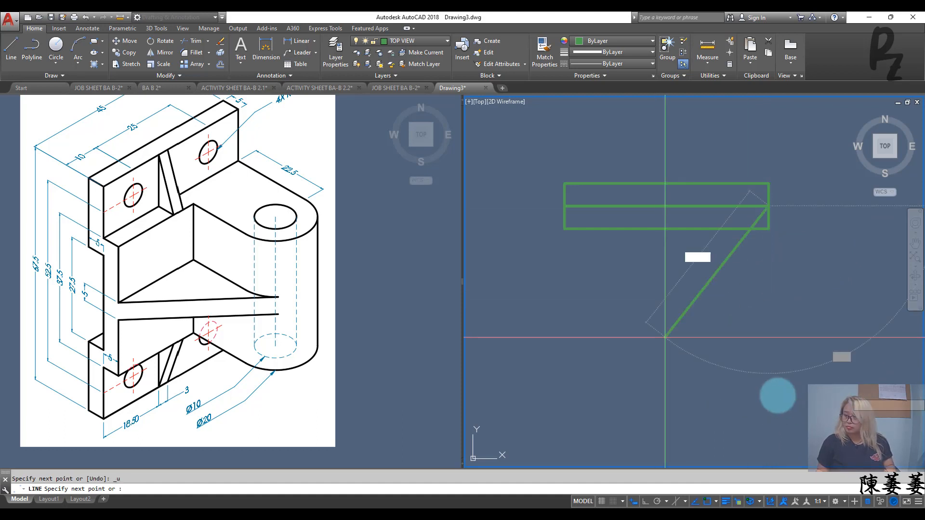
{"action": "left_click", "coordinate": [646, 503]}
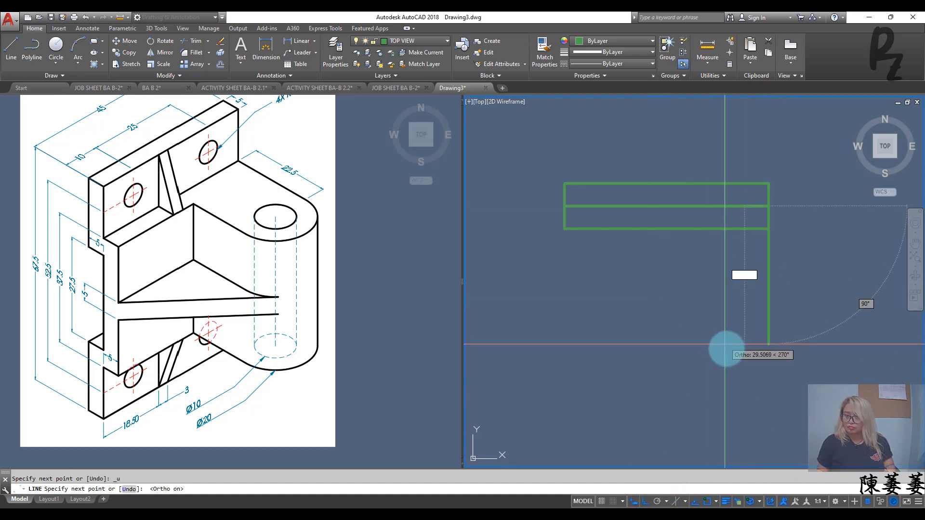
{"action": "type", "text": "22.5"}
{"action": "key", "text": "Return"}
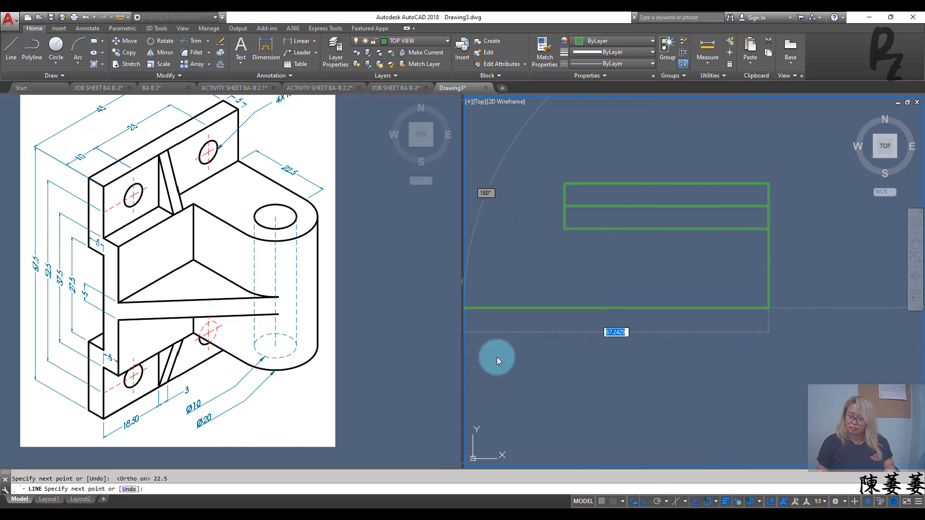
Step: Continue the line 20 to the left and vertically up to the lower rectangle's bottom edge
{"action": "key", "text": "Return"}
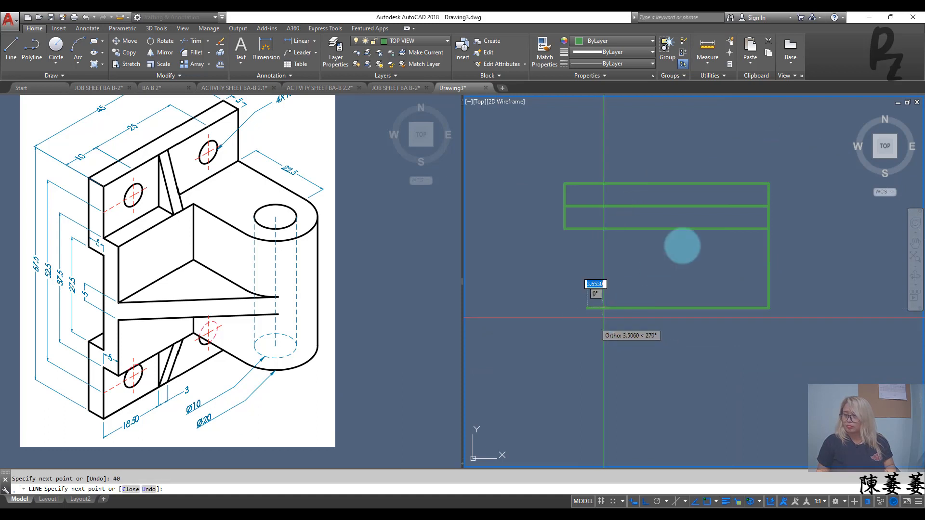
{"action": "key", "text": "ctrl+z"}
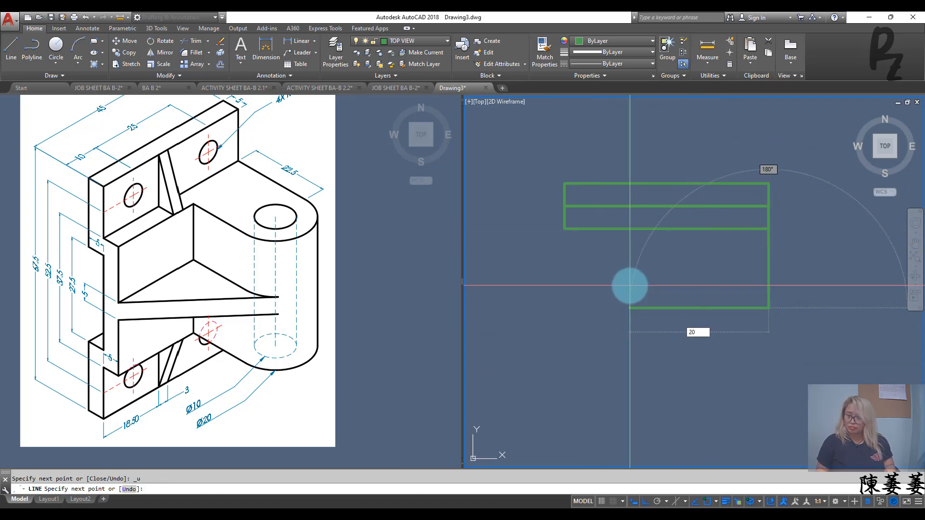
{"action": "type", "text": "20"}
{"action": "key", "text": "Return"}
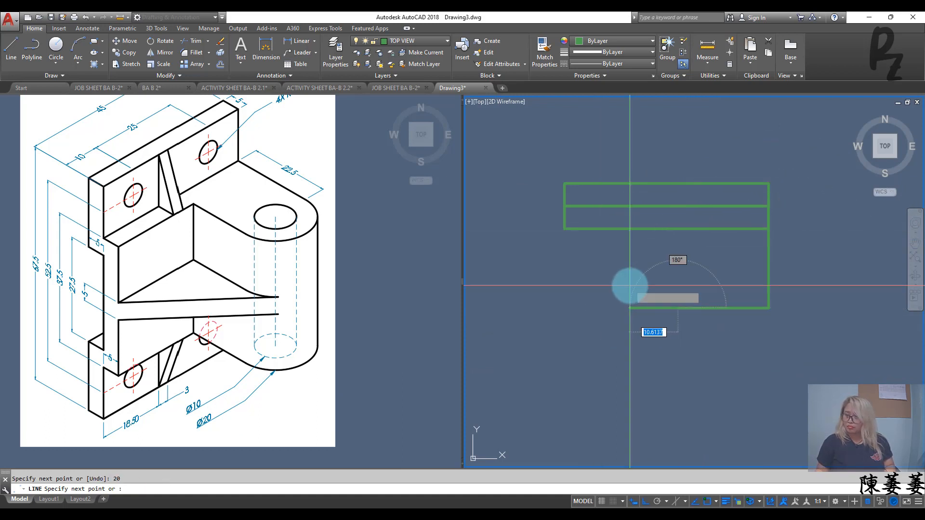
{"action": "left_click", "coordinate": [677, 228]}
{"action": "key", "text": "Escape"}
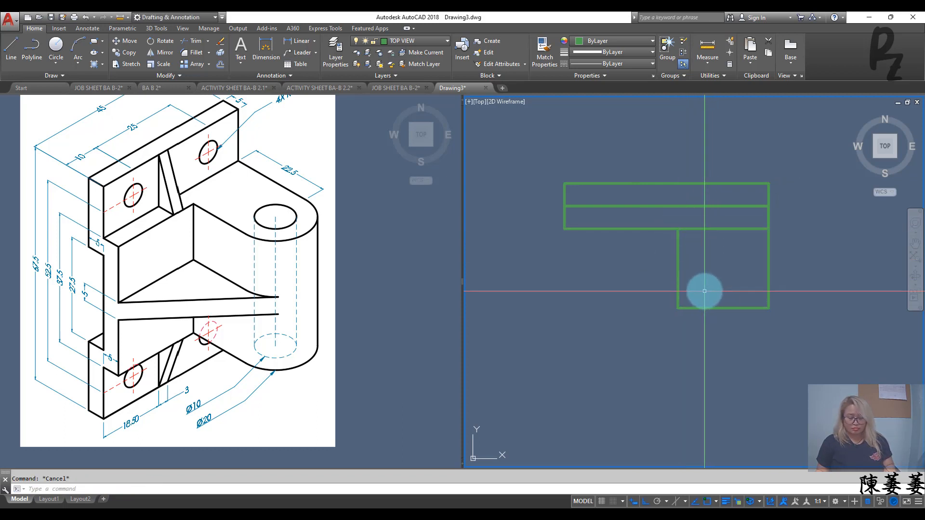
Step: Draw two concentric circles of diameter 20 and 10 centered on the midpoint of the 20-long bottom line
{"action": "type", "text": "c"}
{"action": "key", "text": "Return"}
{"action": "left_click", "coordinate": [723, 308]}
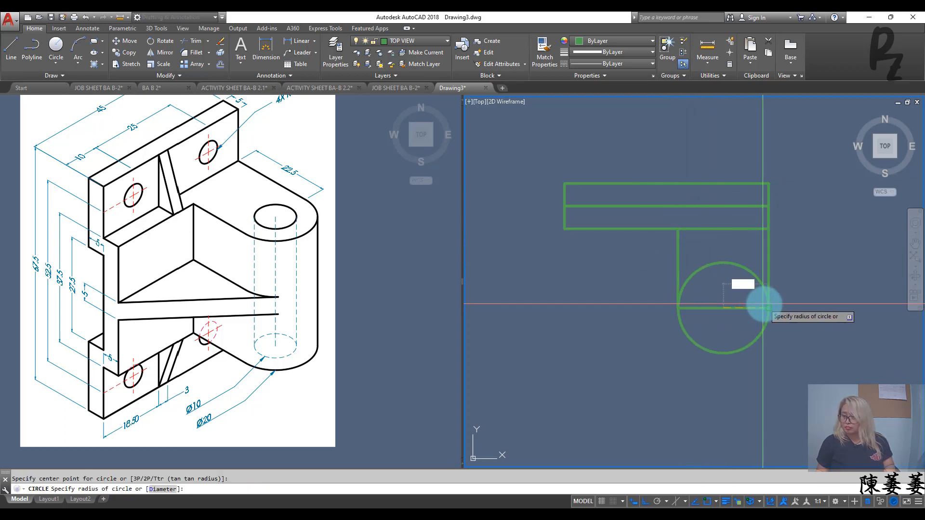
{"action": "left_click", "coordinate": [764, 305]}
{"action": "key", "text": "Return"}
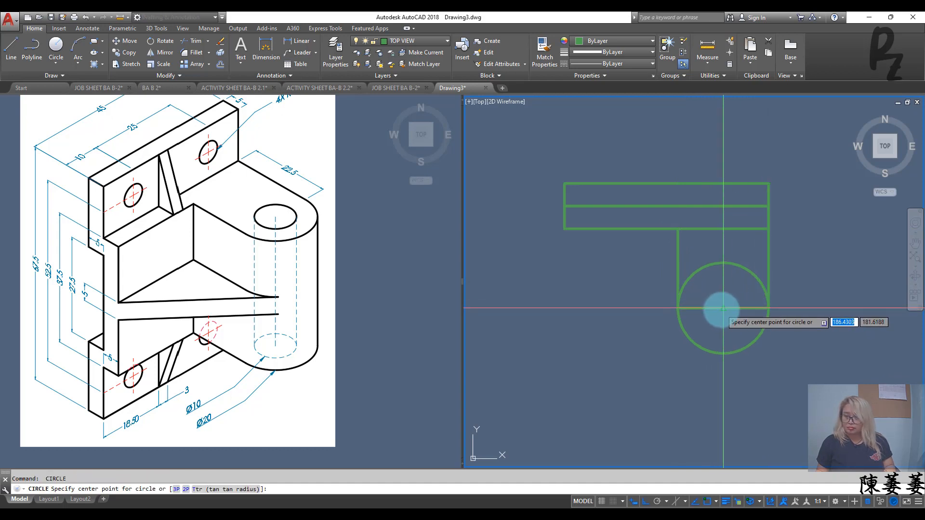
{"action": "left_click", "coordinate": [723, 308]}
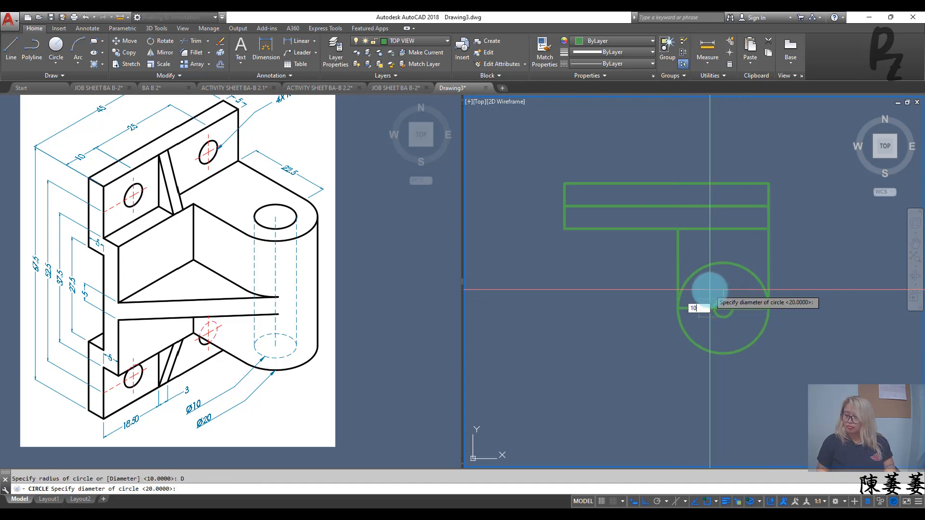
{"action": "key", "text": "Escape"}
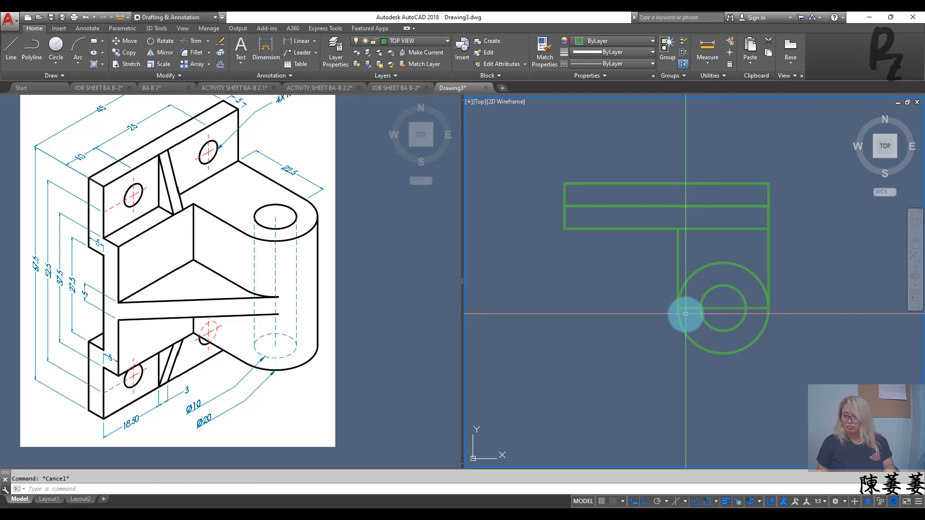
Step: Erase the horizontal line running through the centers of the circles
{"action": "left_click", "coordinate": [687, 313]}
{"action": "left_click", "coordinate": [684, 303]}
{"action": "key", "text": "Delete"}
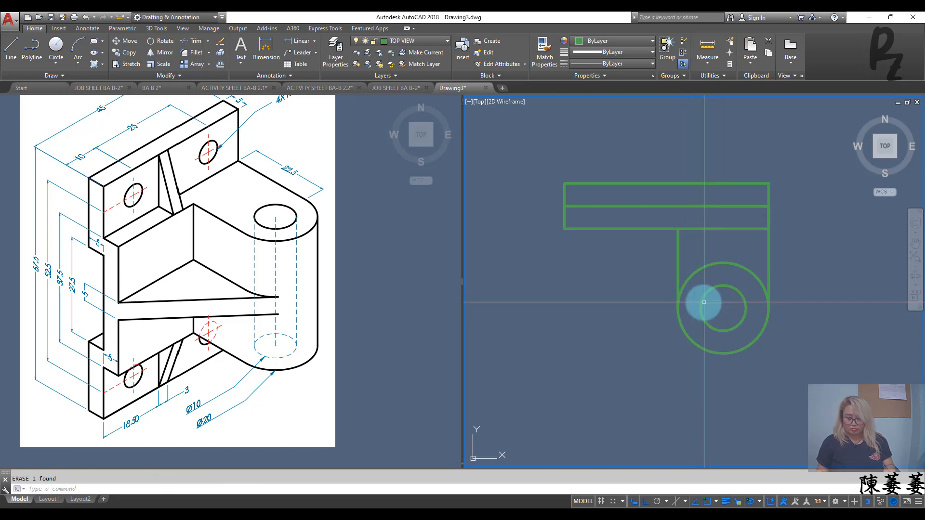
{"action": "type", "text": "tr"}
{"action": "key", "text": "Return"}
{"action": "left_click", "coordinate": [704, 277]}
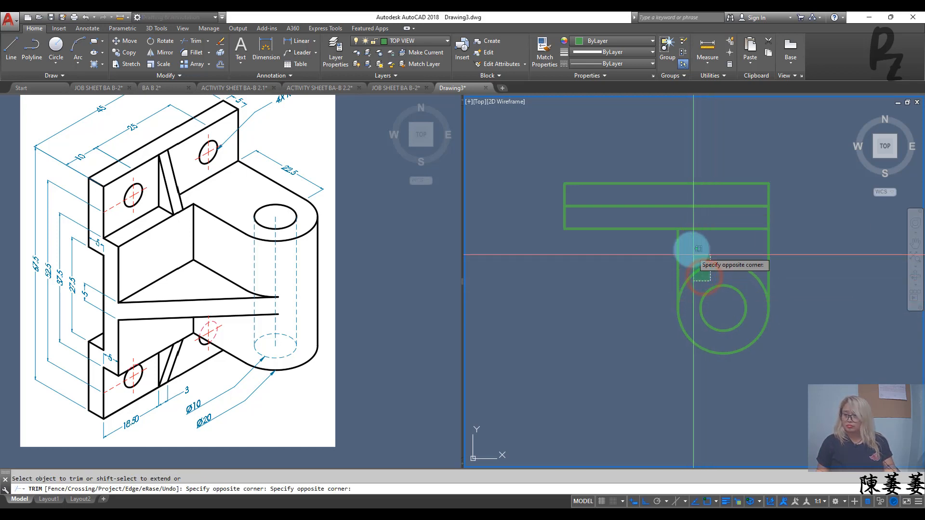
{"action": "key", "text": "Escape"}
Step: Trim away the upper half of the outer circle between the two vertical lines
{"action": "type", "text": "tr"}
{"action": "key", "text": "Return"}
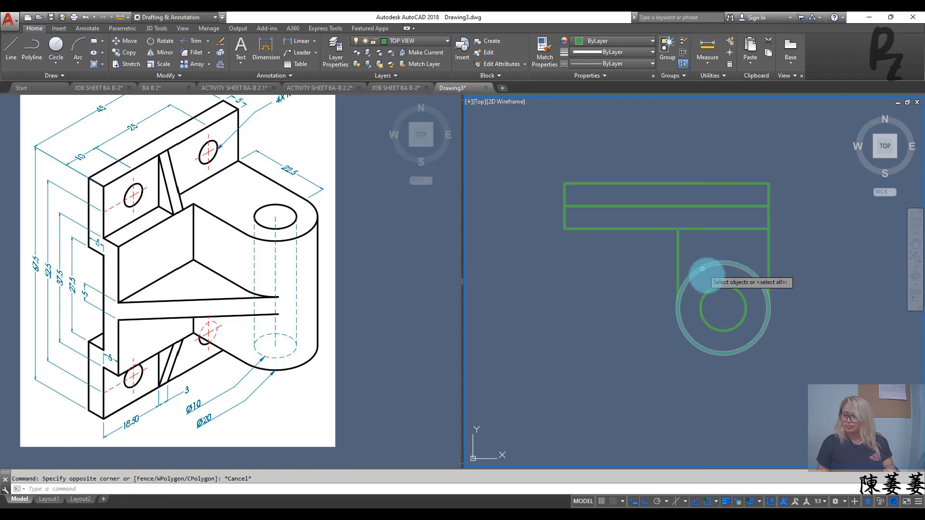
{"action": "key", "text": "Return"}
{"action": "left_click", "coordinate": [717, 276]}
{"action": "left_click", "coordinate": [694, 254]}
{"action": "key", "text": "Escape"}
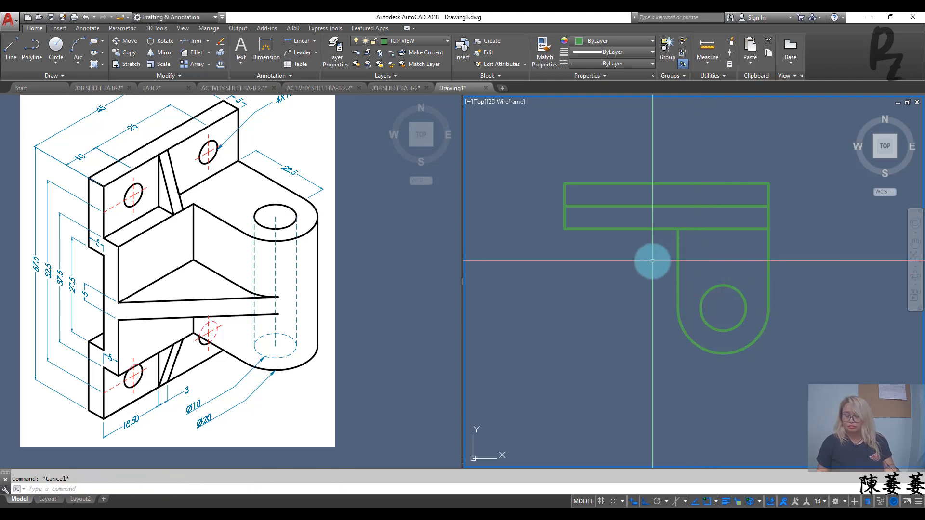
Step: Draw a line from the lower rectangle's bottom-left corner tangent to the outer arc
{"action": "type", "text": "l"}
{"action": "key", "text": "Return"}
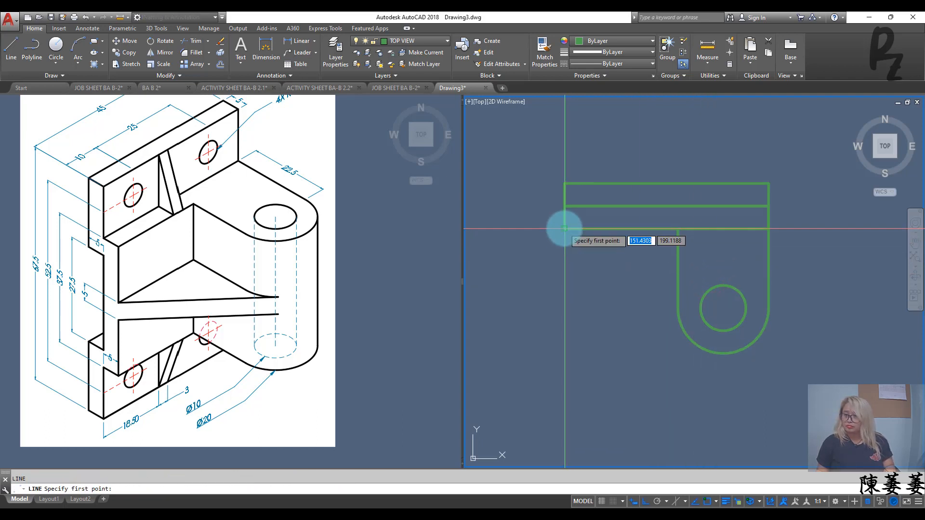
{"action": "left_click", "coordinate": [564, 229]}
{"action": "type", "text": "TA"}
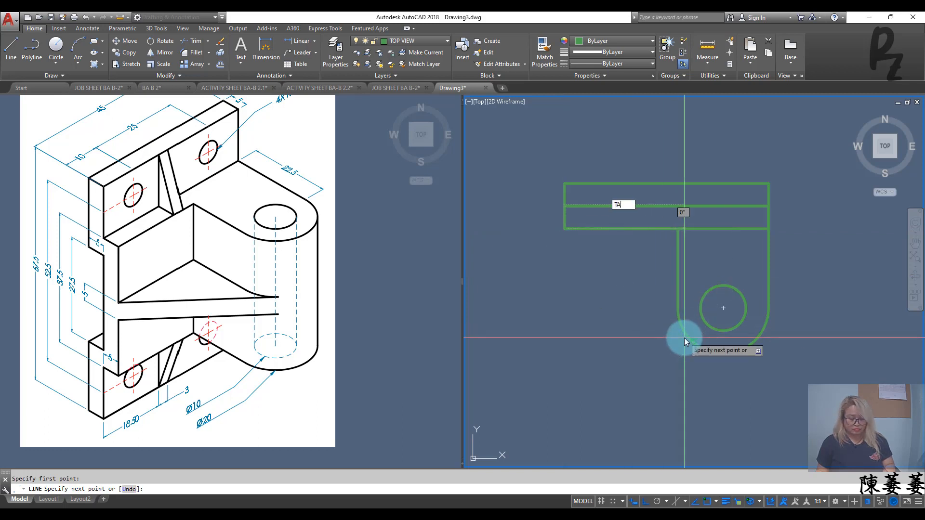
{"action": "type", "text": "N"}
{"action": "key", "text": "Return"}
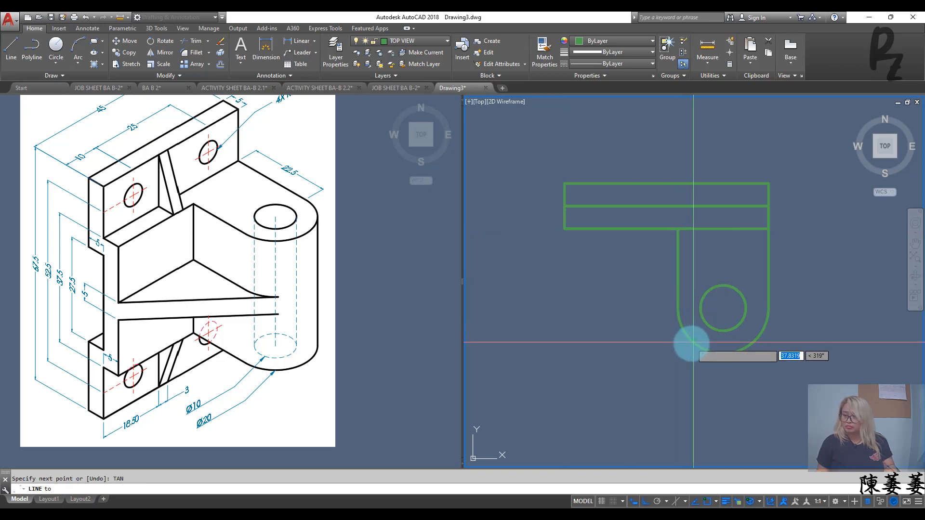
{"action": "left_click", "coordinate": [691, 344]}
{"action": "key", "text": "Escape"}
{"action": "key", "text": "Escape"}
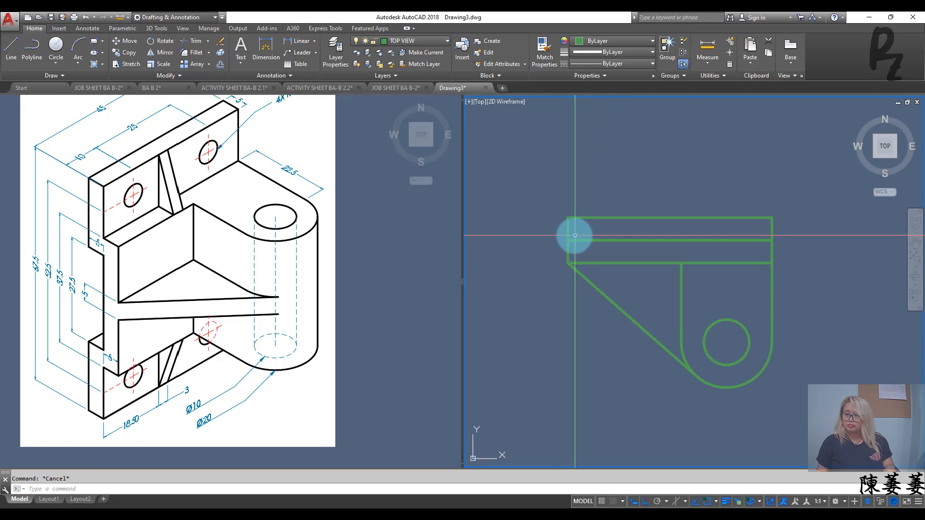
Step: Explode the upper rectangle's closed polyline into separate lines
{"action": "left_click", "coordinate": [568, 228]}
{"action": "mouse_move", "coordinate": [569, 232]}
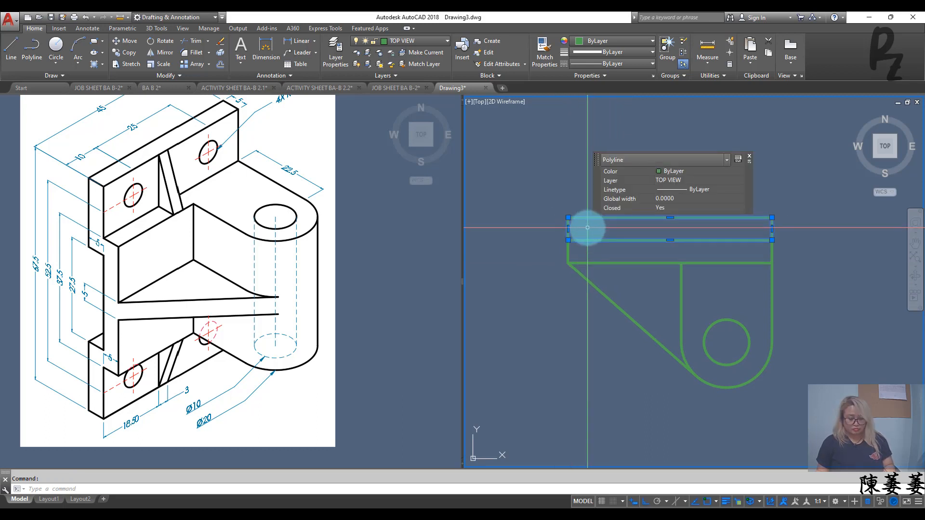
{"action": "key", "text": "Return"}
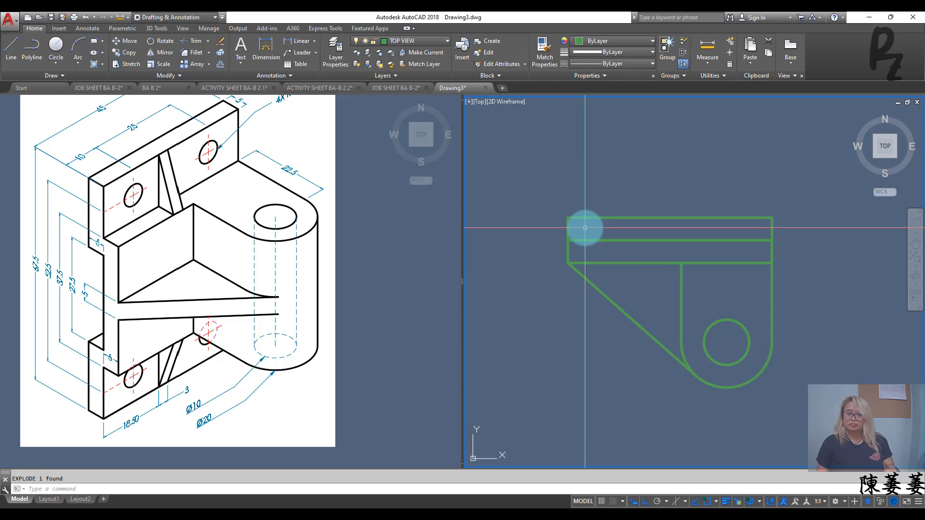
Step: Offset the upper rectangle's left edge 10 to the right, and offset the resulting line another 25 to the right
{"action": "left_click", "coordinate": [578, 228]}
{"action": "left_click", "coordinate": [552, 228]}
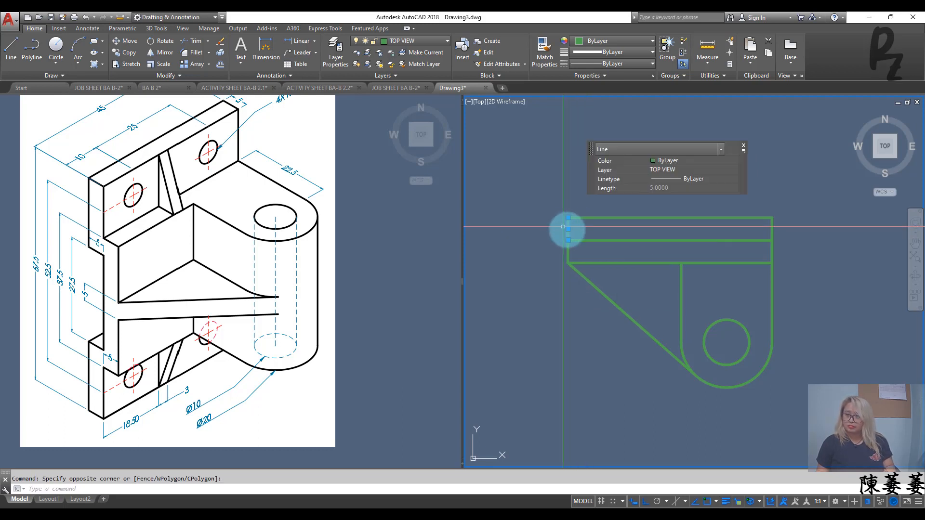
{"action": "type", "text": "o"}
{"action": "key", "text": "Return"}
{"action": "type", "text": "t"}
{"action": "key", "text": "Return"}
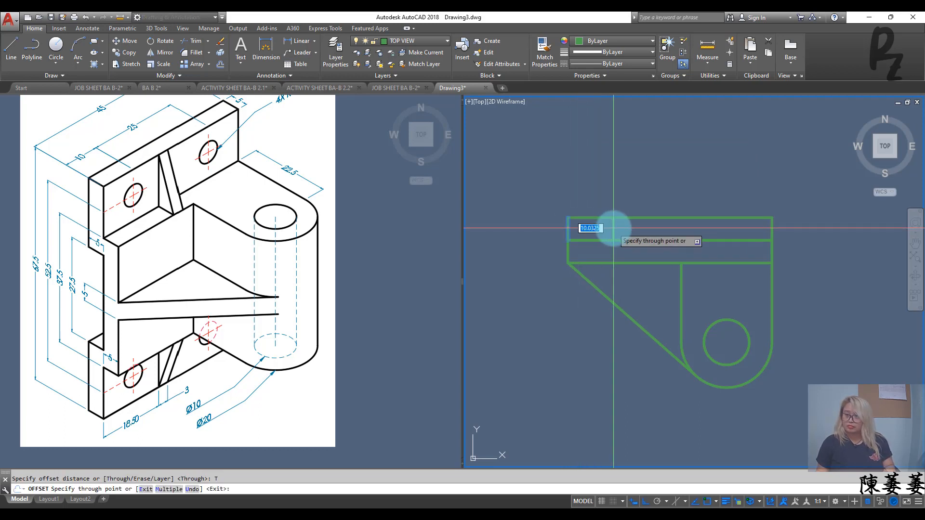
{"action": "key", "text": "Return"}
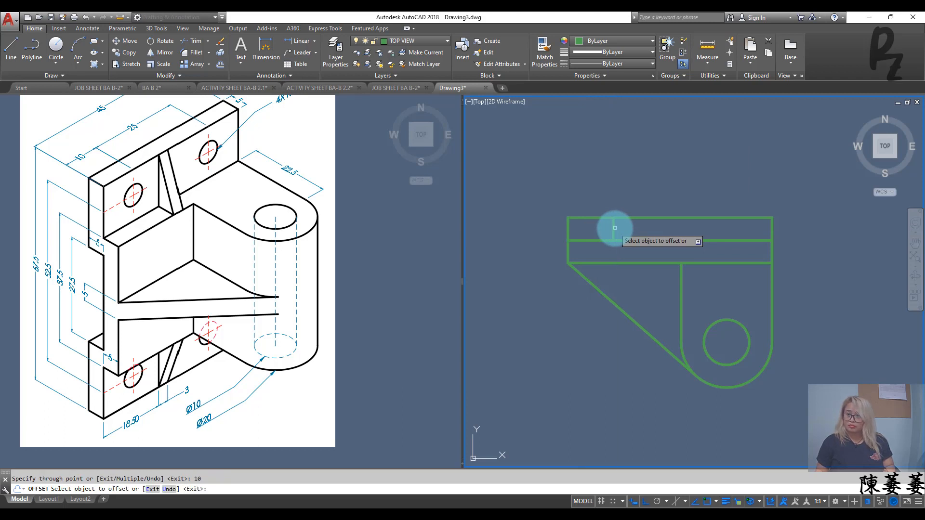
{"action": "left_click", "coordinate": [613, 228]}
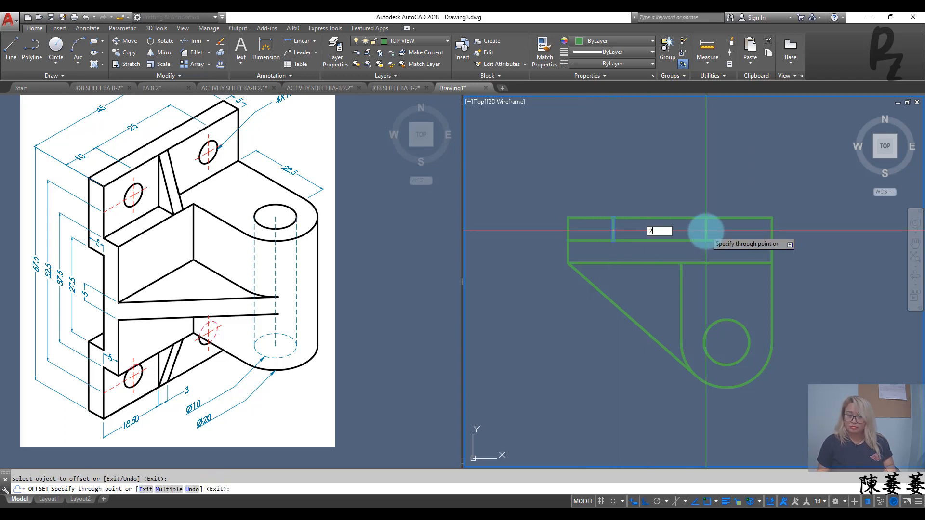
{"action": "key", "text": "Return"}
{"action": "key", "text": "Escape"}
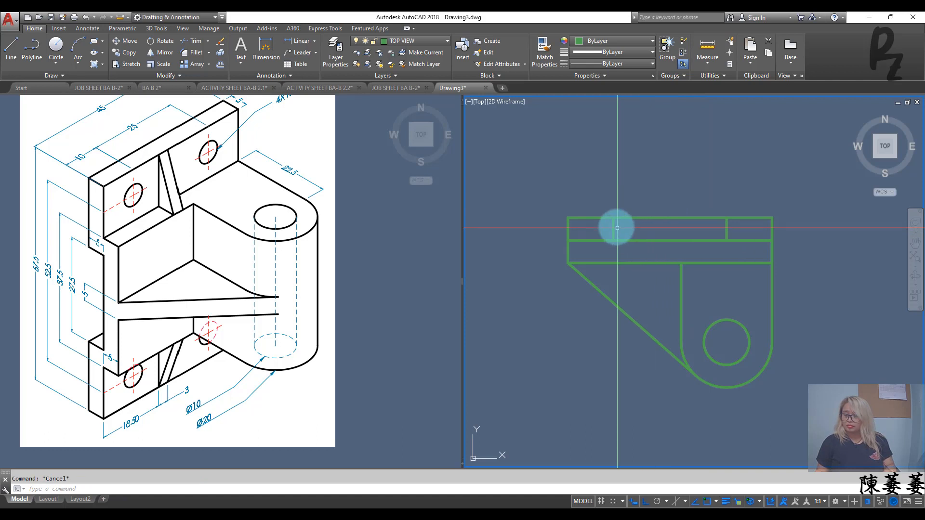
Step: Offset the left hole's center line by 3 to both sides inside the upper rectangle
{"action": "scroll", "coordinate": [616, 225], "scroll_direction": "up", "scroll_amount": 2}
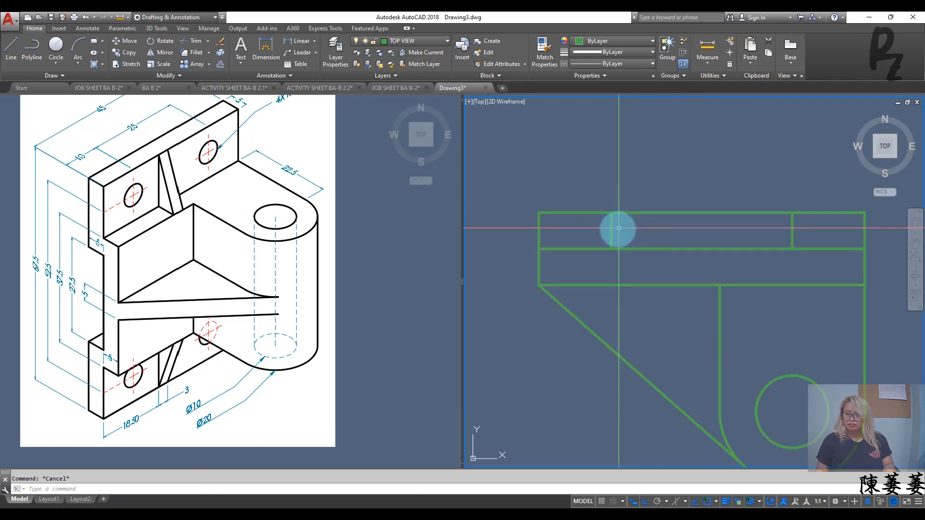
{"action": "left_click", "coordinate": [617, 228]}
{"action": "left_click", "coordinate": [604, 222]}
{"action": "key", "text": "Escape"}
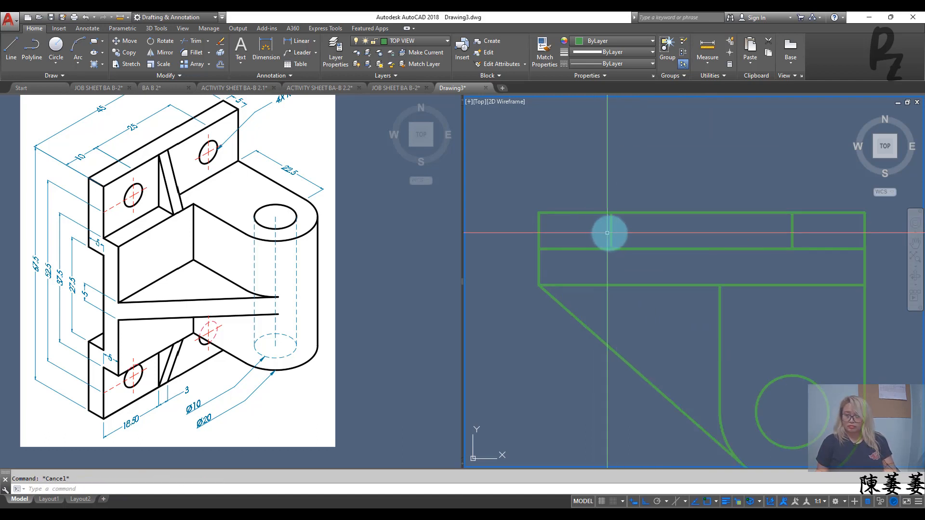
{"action": "type", "text": "o"}
{"action": "key", "text": "Return"}
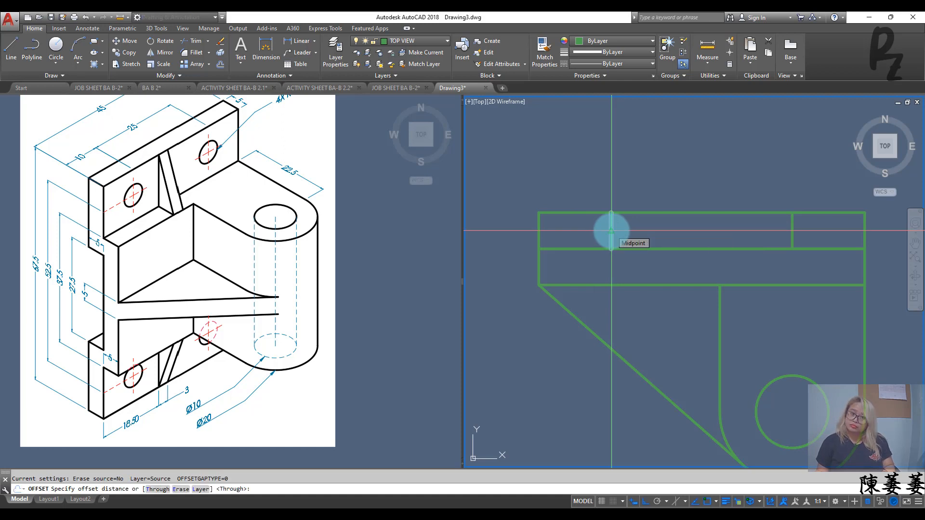
{"action": "left_click", "coordinate": [274, 151]}
{"action": "middle_click_drag", "start_coordinate": [274, 160], "coordinate": [273, 185]}
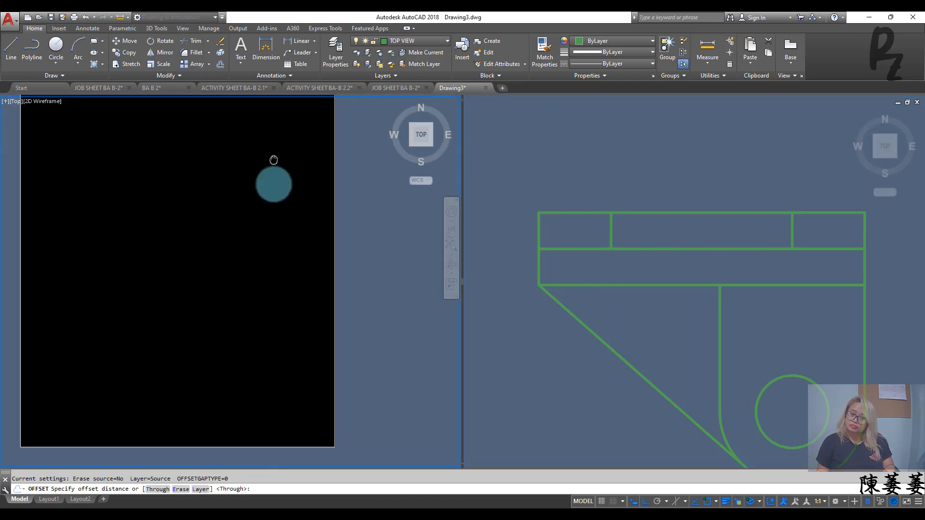
{"action": "left_click", "coordinate": [629, 230]}
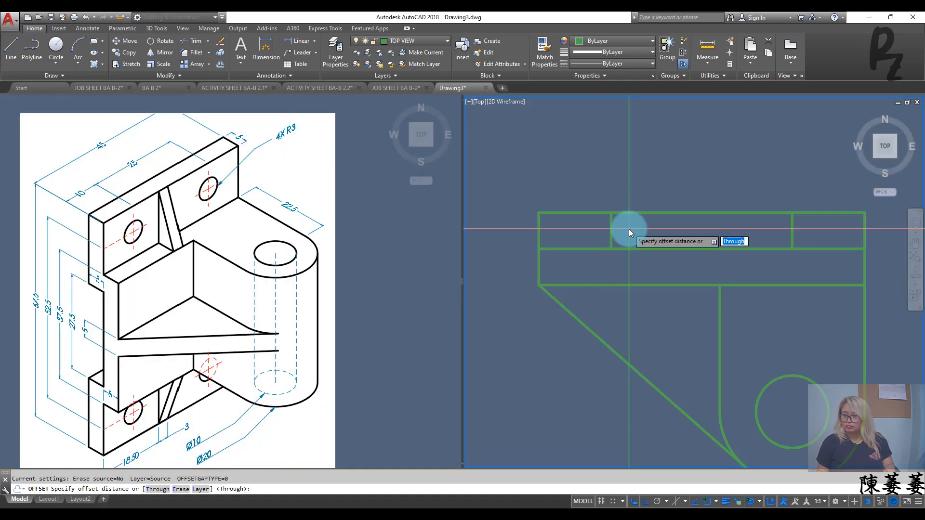
{"action": "type", "text": "3"}
{"action": "key", "text": "Return"}
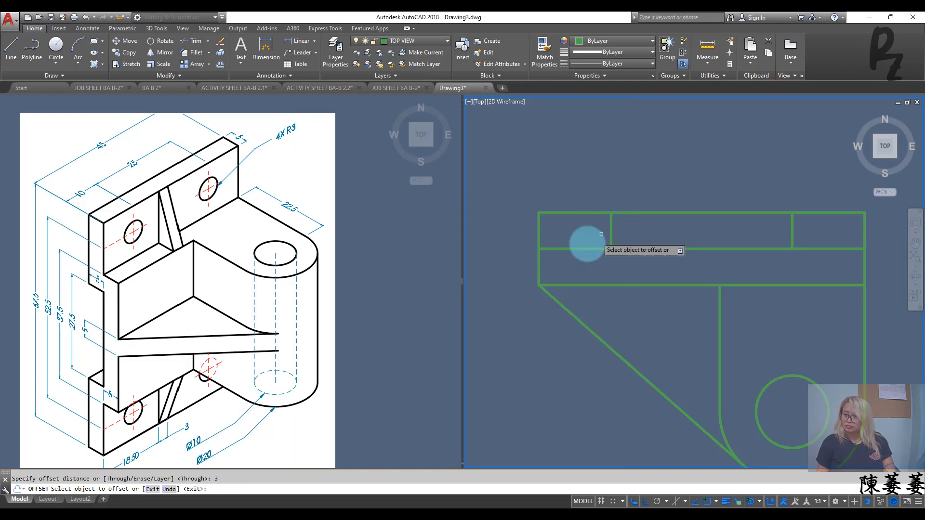
{"action": "left_click", "coordinate": [610, 233]}
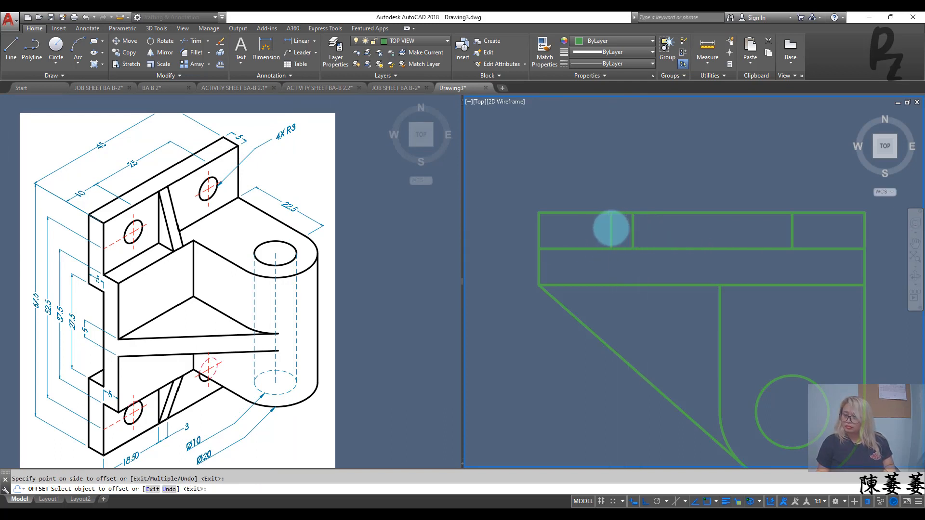
{"action": "left_click", "coordinate": [600, 230]}
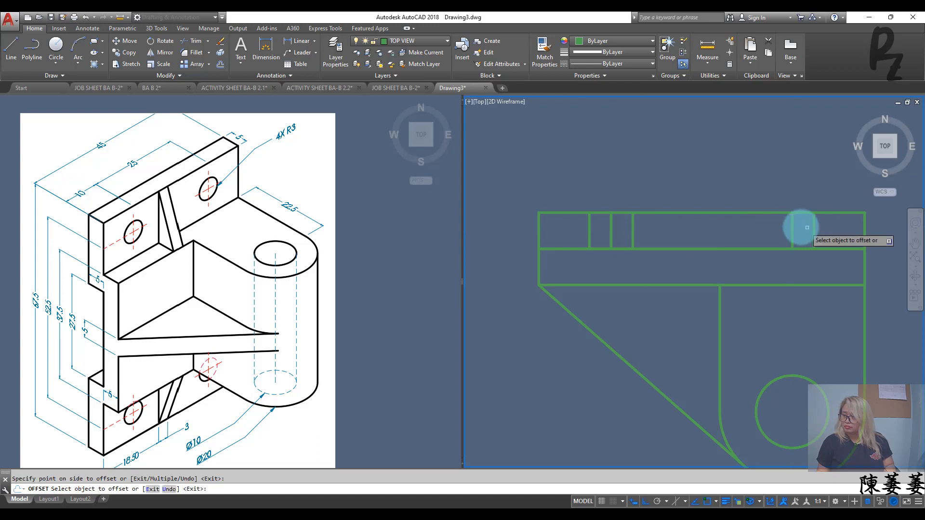
Step: Complete the right hole's edges by offsetting its center line 3 to the left
{"action": "left_click", "coordinate": [792, 227]}
{"action": "left_click", "coordinate": [754, 231]}
{"action": "key", "text": "Escape"}
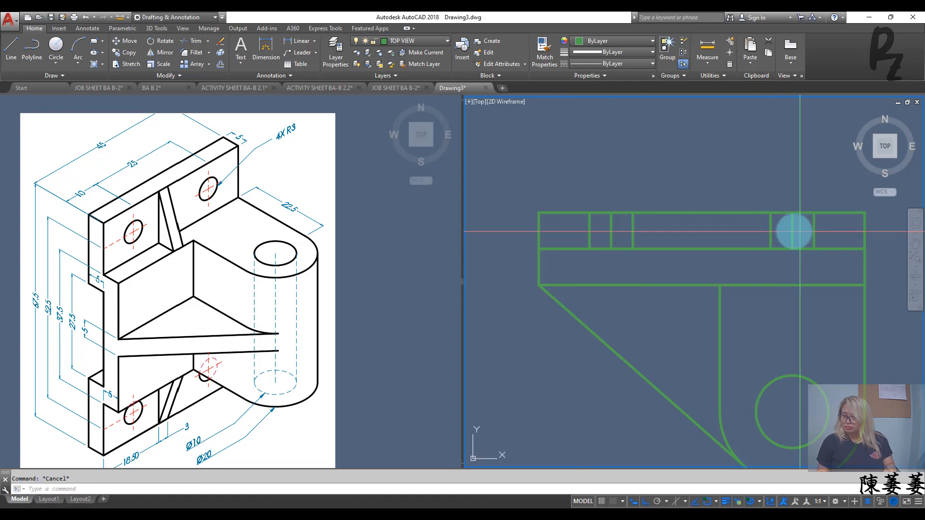
Step: Assign the center lines of both holes in the upper rectangle to the CENTERLINE layer
{"action": "left_click", "coordinate": [800, 231]}
{"action": "left_click", "coordinate": [785, 227]}
{"action": "left_click", "coordinate": [620, 235]}
{"action": "left_click", "coordinate": [608, 229]}
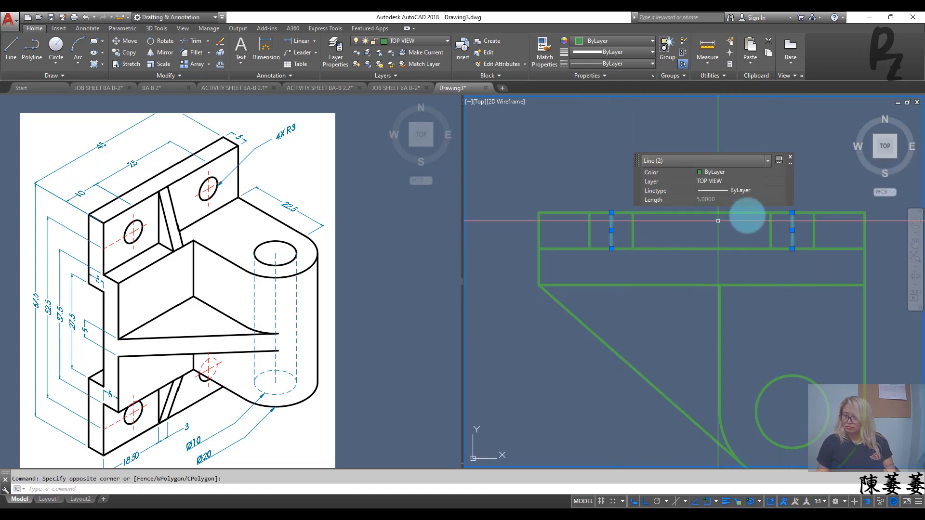
{"action": "left_click", "coordinate": [724, 183]}
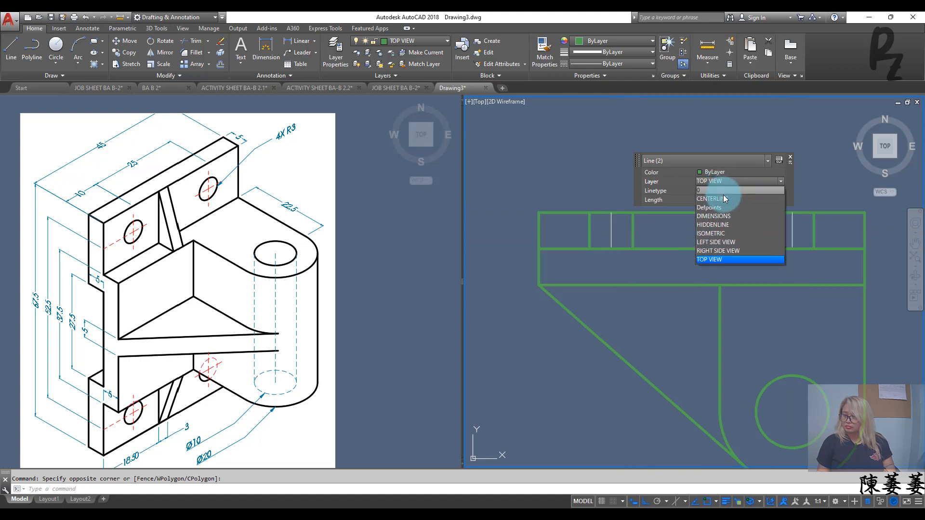
{"action": "left_click", "coordinate": [724, 199]}
{"action": "key", "text": "Escape"}
Step: Assign the four hole edge lines in the upper rectangle to the HIDDENLINE layer
{"action": "left_click", "coordinate": [822, 236]}
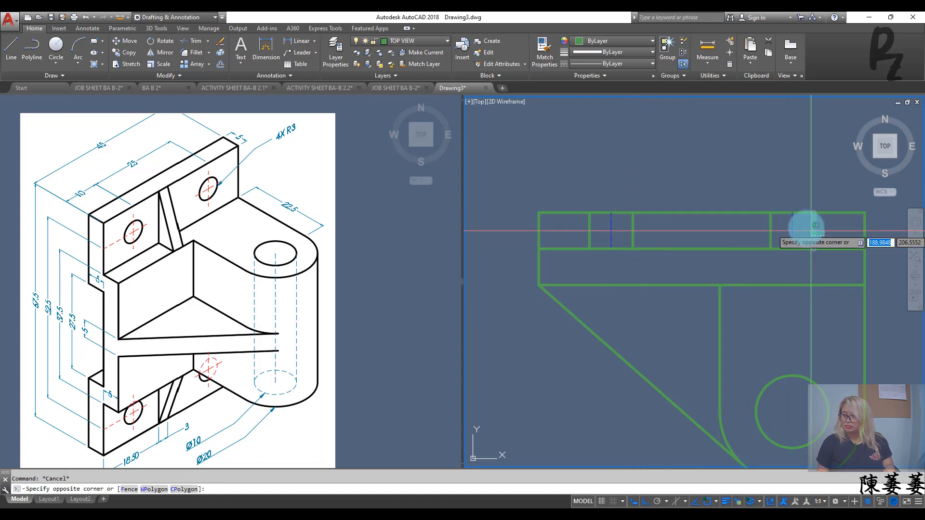
{"action": "left_click", "coordinate": [804, 229]}
{"action": "left_click", "coordinate": [777, 232]}
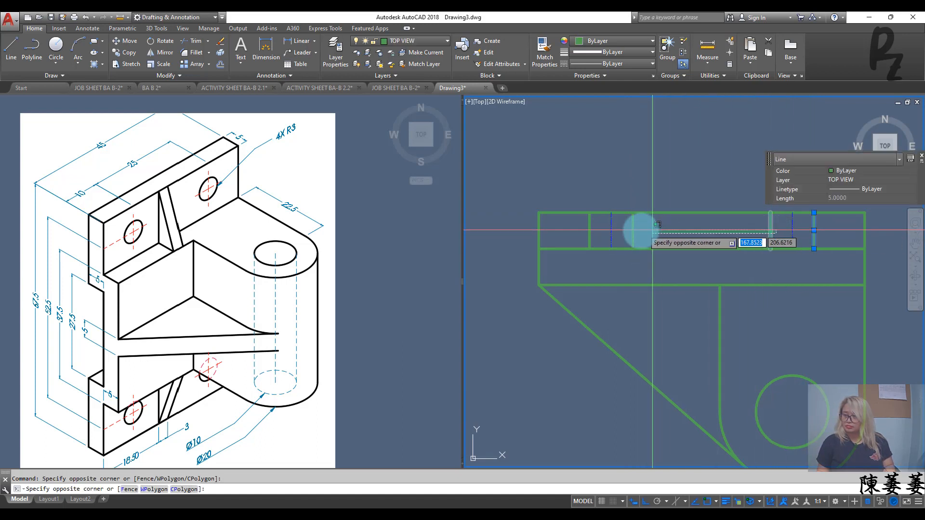
{"action": "left_click", "coordinate": [626, 230]}
{"action": "left_click", "coordinate": [600, 231]}
{"action": "left_click", "coordinate": [587, 230]}
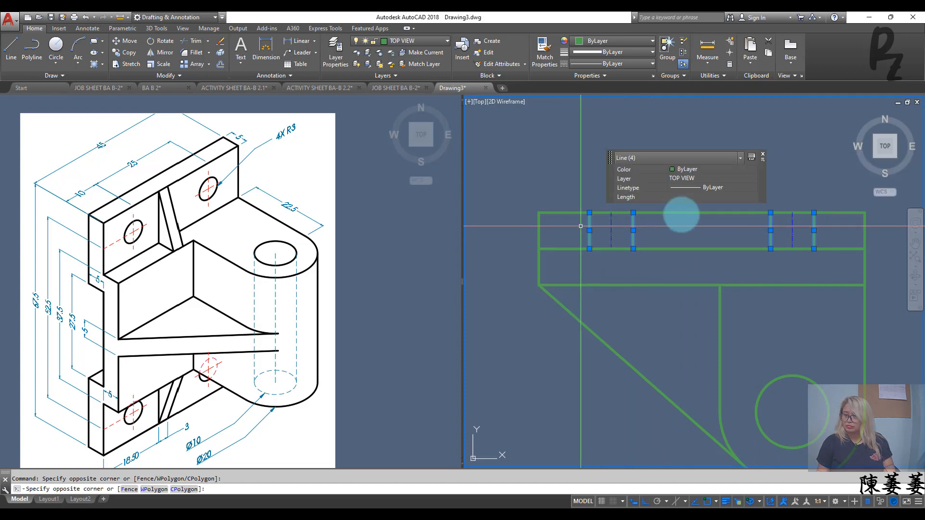
{"action": "left_click", "coordinate": [683, 181]}
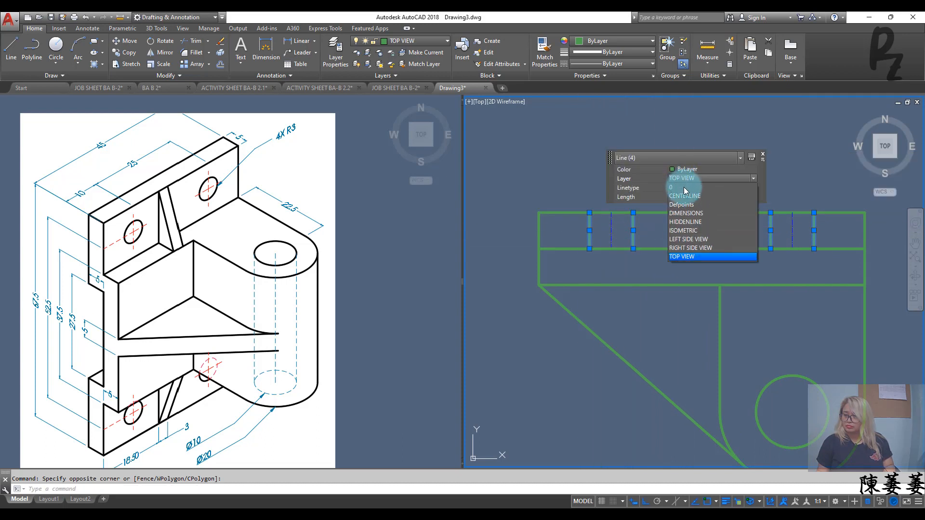
{"action": "left_click", "coordinate": [682, 217]}
{"action": "key", "text": "Escape"}
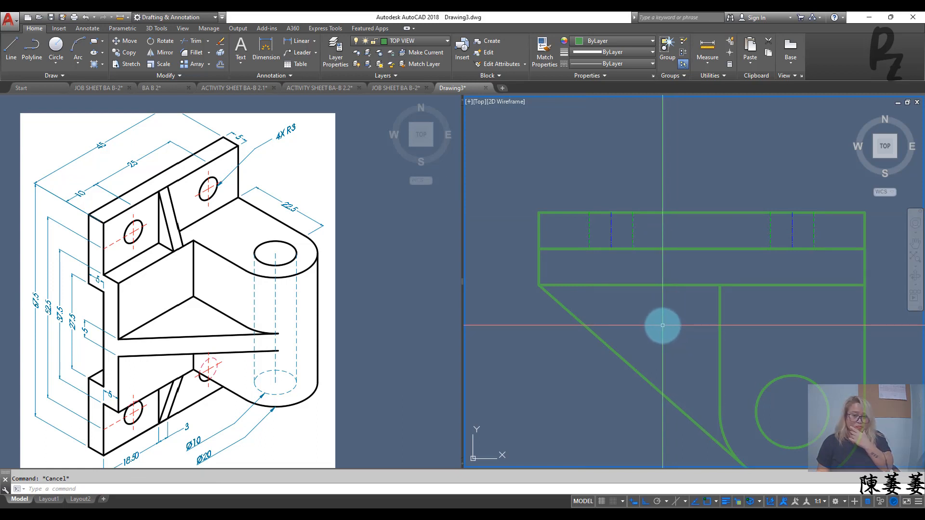
Step: Offset the upper rectangle's left edge 18.5 to the right
{"action": "left_click", "coordinate": [554, 228]}
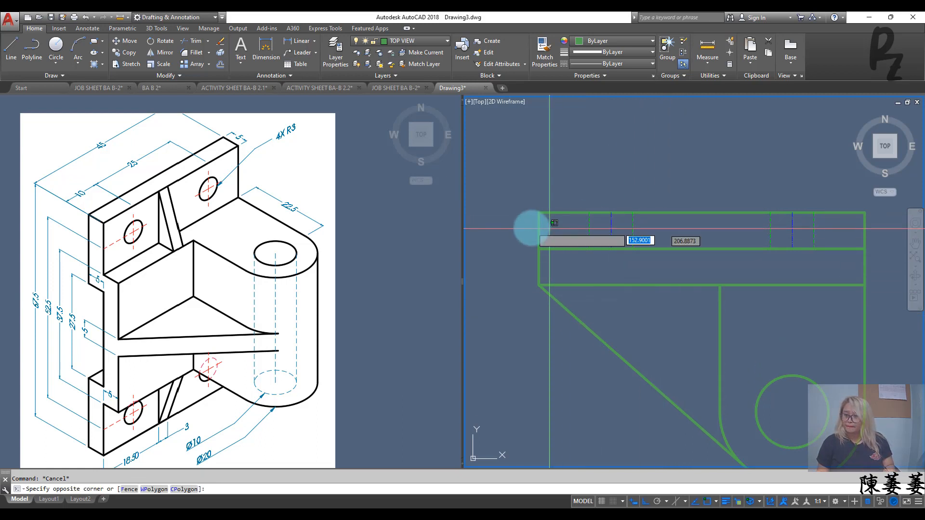
{"action": "left_click", "coordinate": [535, 231]}
{"action": "key", "text": "Return"}
{"action": "type", "text": "18.5"}
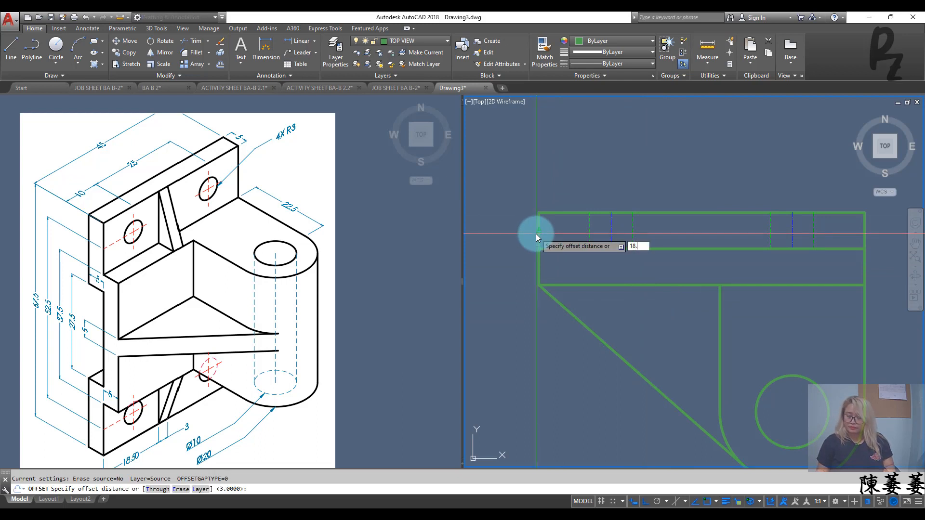
{"action": "key", "text": "Return"}
{"action": "left_click", "coordinate": [536, 234]}
{"action": "key", "text": "Escape"}
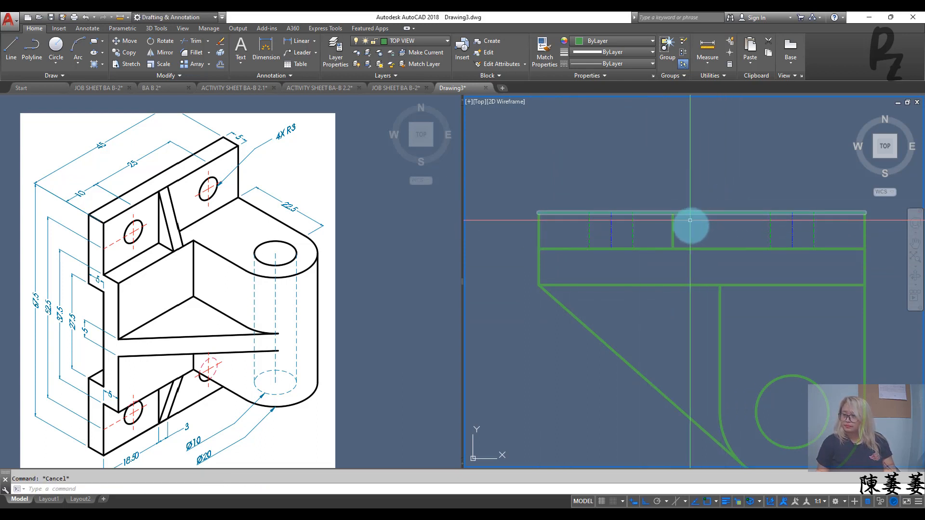
Step: Move the new vertical line between the holes straight down by 5 so it spans the lower rectangle
{"action": "left_click", "coordinate": [671, 226]}
{"action": "left_click", "coordinate": [669, 225]}
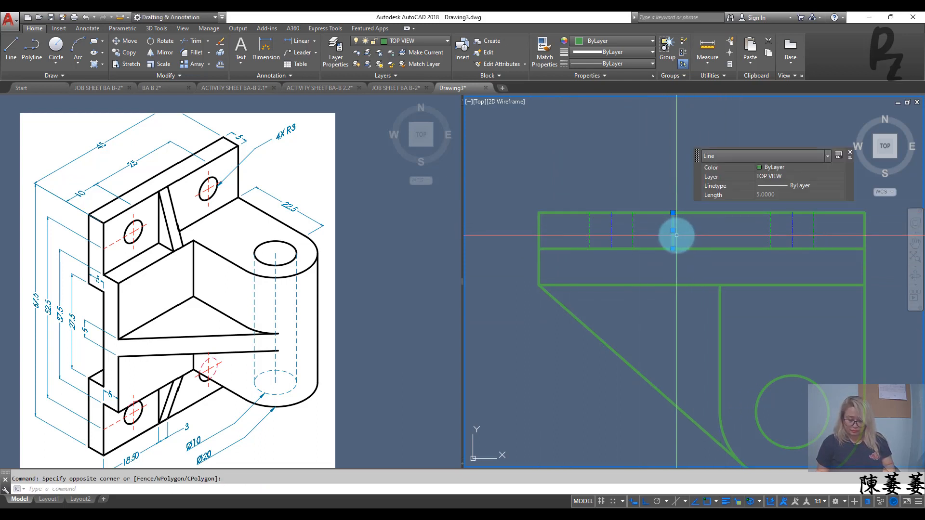
{"action": "type", "text": "m"}
{"action": "key", "text": "Return"}
{"action": "left_click", "coordinate": [673, 212]}
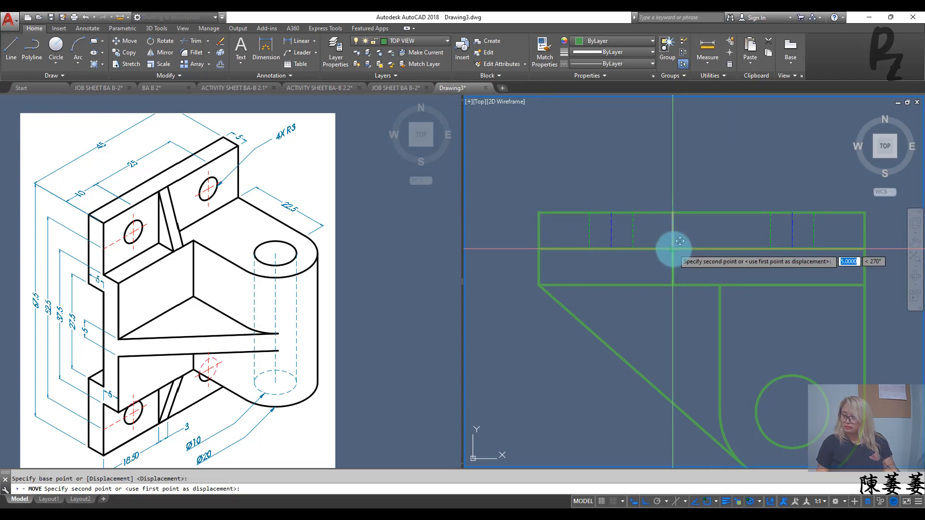
{"action": "left_click", "coordinate": [674, 249]}
{"action": "key", "text": "Escape"}
Step: Offset the short vertical line in the lower rectangle 3 to the right, and save the drawing
{"action": "type", "text": "o"}
{"action": "key", "text": "Return"}
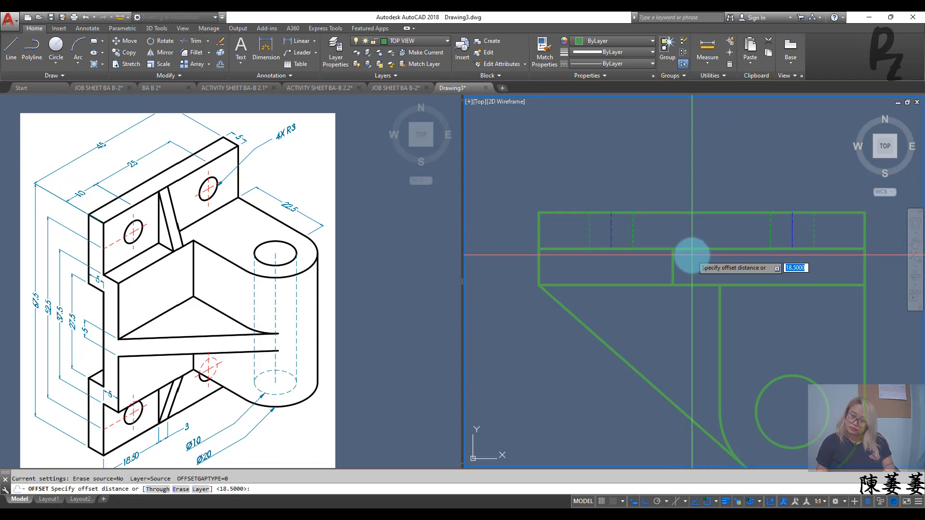
{"action": "type", "text": "3"}
{"action": "key", "text": "Return"}
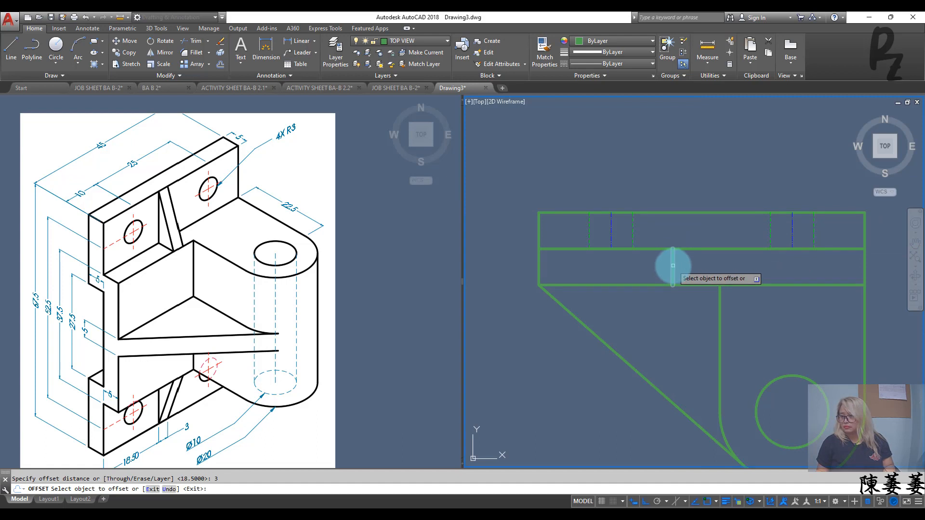
{"action": "left_click", "coordinate": [673, 266]}
{"action": "left_click", "coordinate": [711, 266]}
{"action": "key", "text": "Escape"}
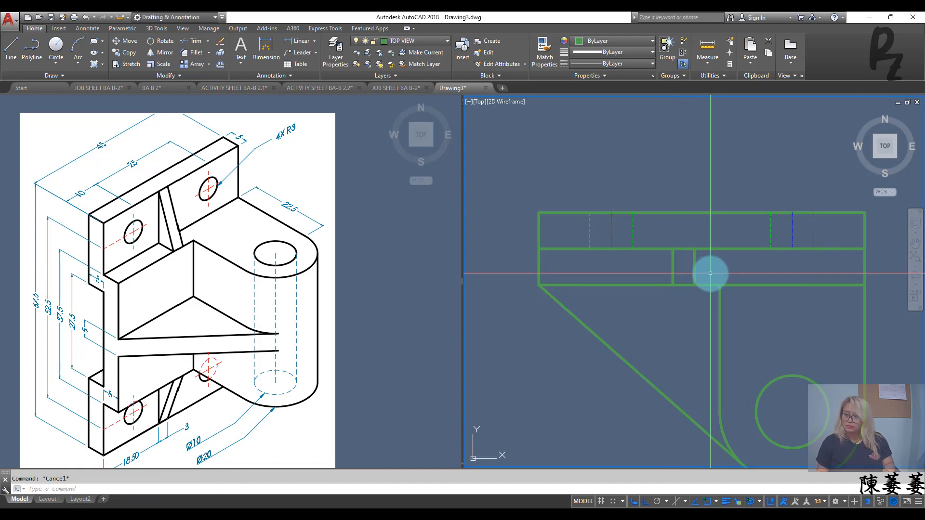
{"action": "key", "text": "ctrl+s"}
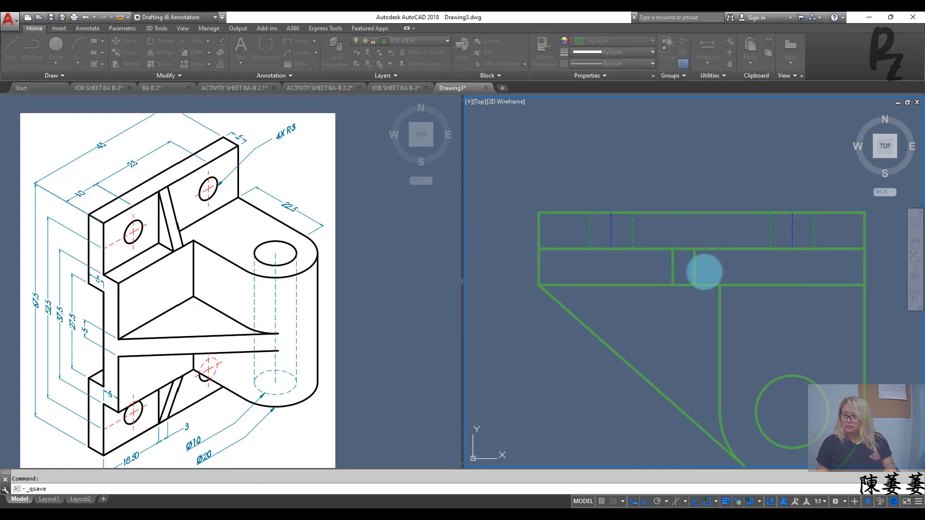
Step: Make RIGHT SIDE VIEW the current layer
{"action": "scroll", "coordinate": [703, 289], "scroll_direction": "down", "scroll_amount": 4}
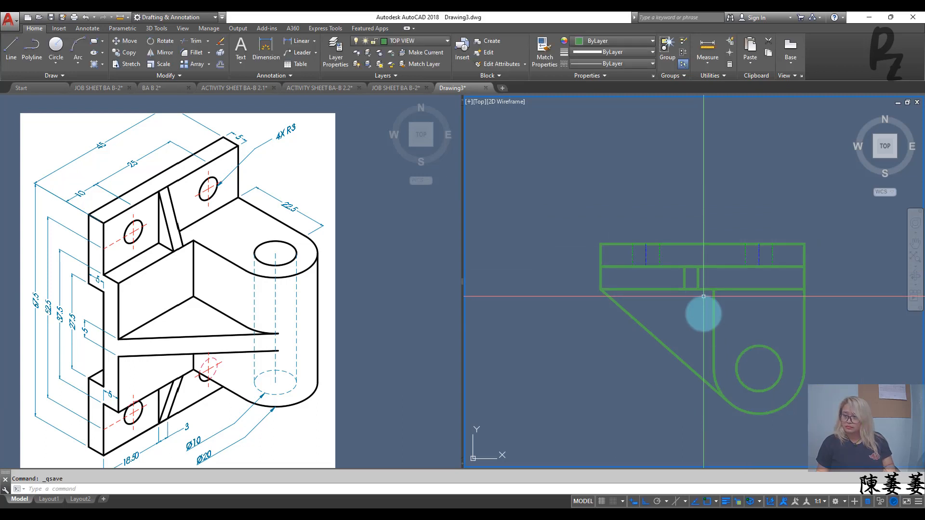
{"action": "middle_click_drag", "start_coordinate": [703, 314], "coordinate": [681, 297]}
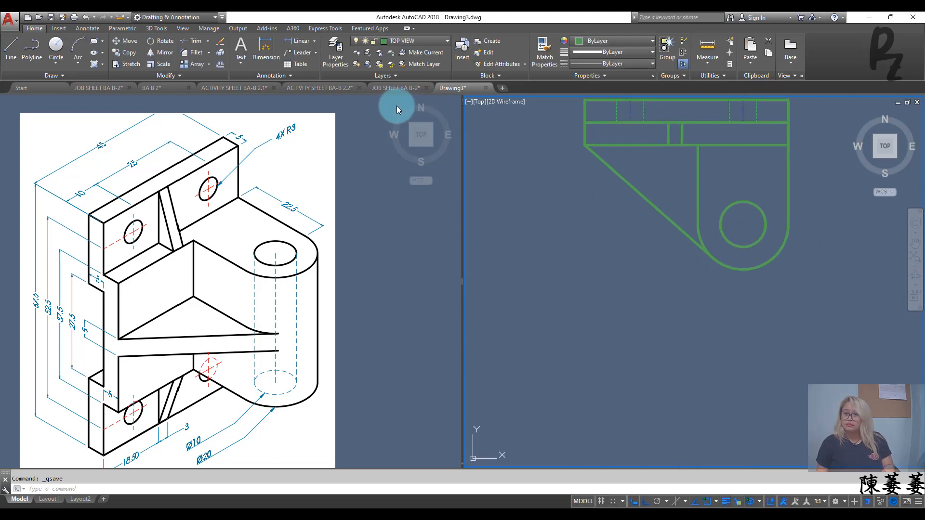
{"action": "left_click", "coordinate": [405, 43]}
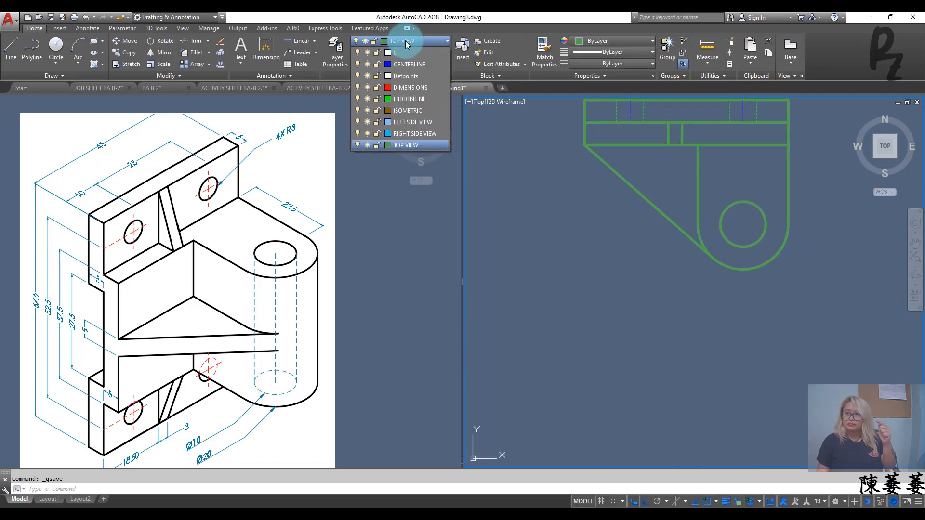
{"action": "left_click", "coordinate": [403, 133]}
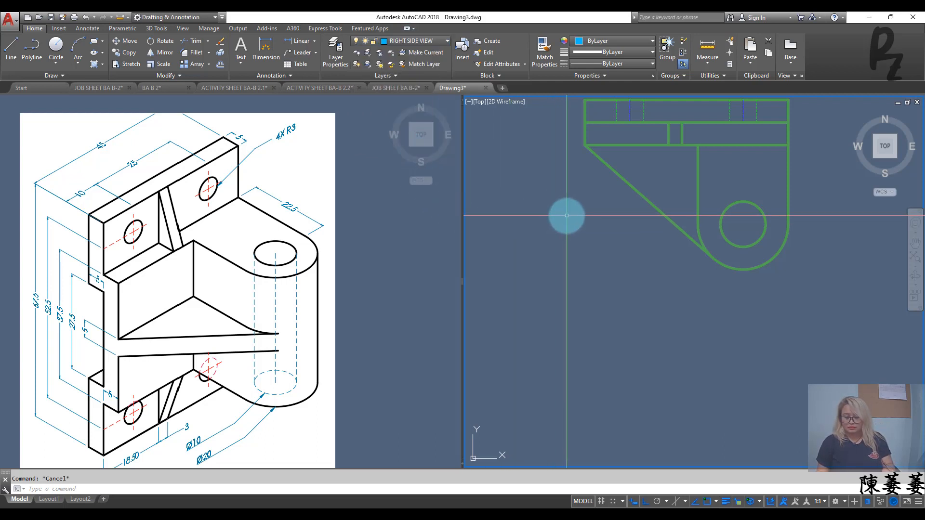
Step: Draw a rectangle 45 wide and 67.5 high below the top view, using a line projected down from the top view's right edge
{"action": "type", "text": "l"}
{"action": "key", "text": "Return"}
{"action": "scroll", "coordinate": [699, 264], "scroll_direction": "down", "scroll_amount": 2}
{"action": "scroll", "coordinate": [699, 264], "scroll_direction": "down", "scroll_amount": 2}
{"action": "middle_click_drag", "start_coordinate": [721, 275], "coordinate": [712, 165]}
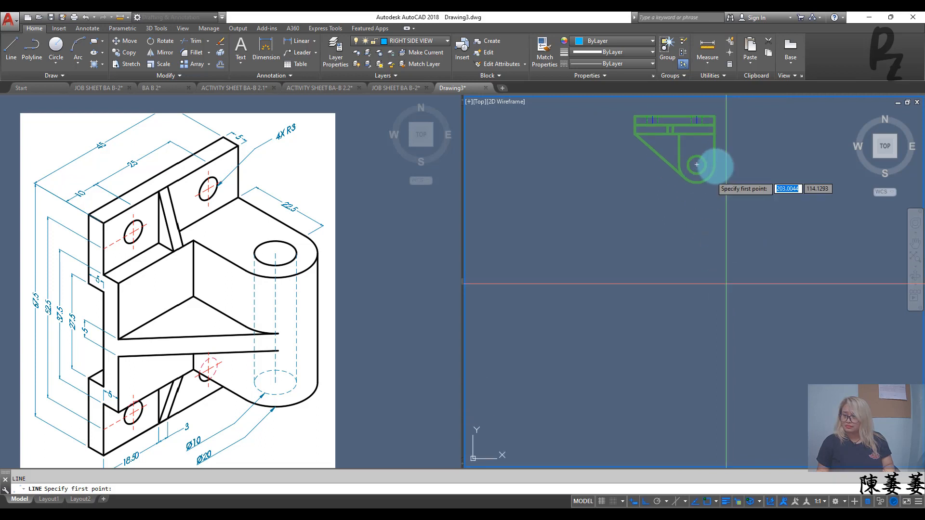
{"action": "left_click", "coordinate": [715, 165]}
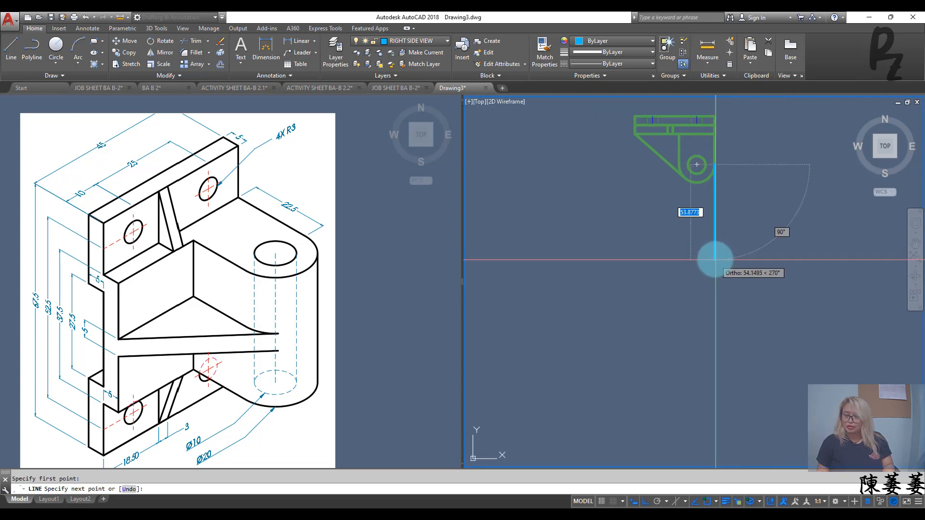
{"action": "left_click", "coordinate": [715, 256]}
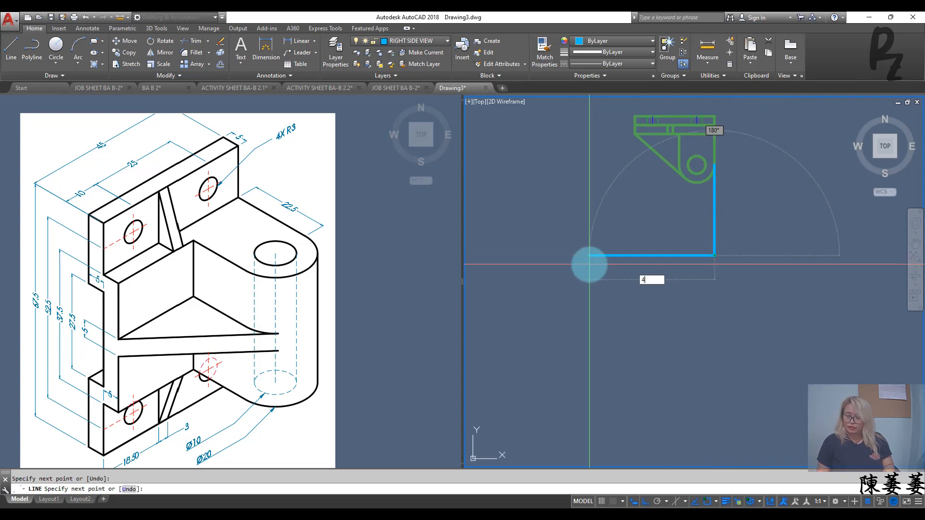
{"action": "type", "text": "45"}
{"action": "key", "text": "Return"}
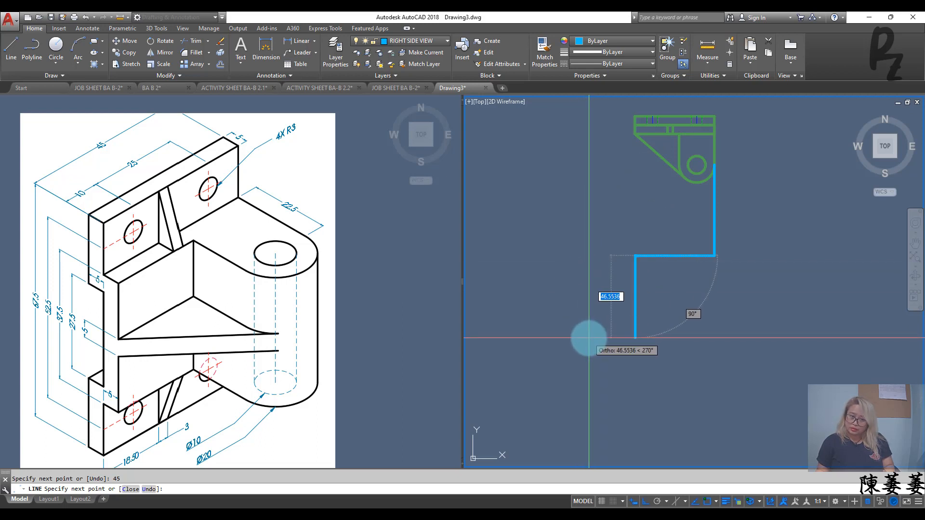
{"action": "key", "text": "Return"}
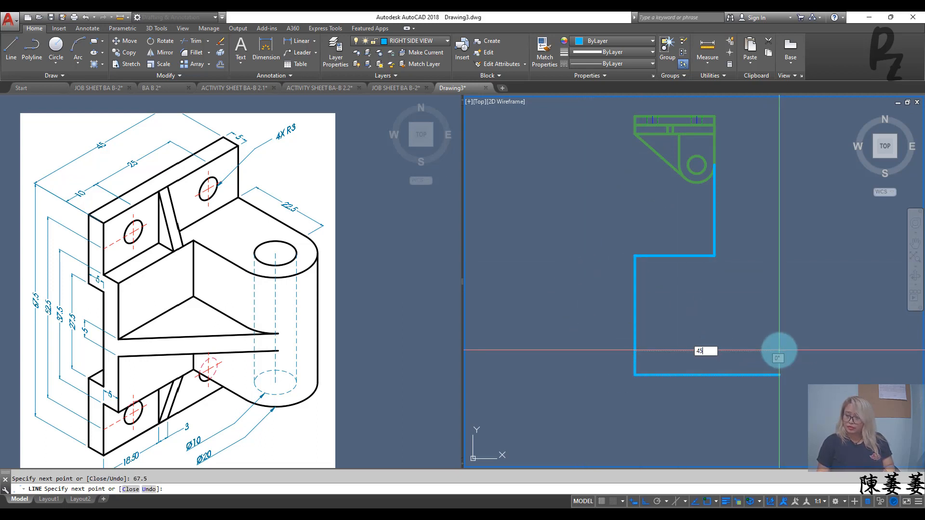
{"action": "key", "text": "Return"}
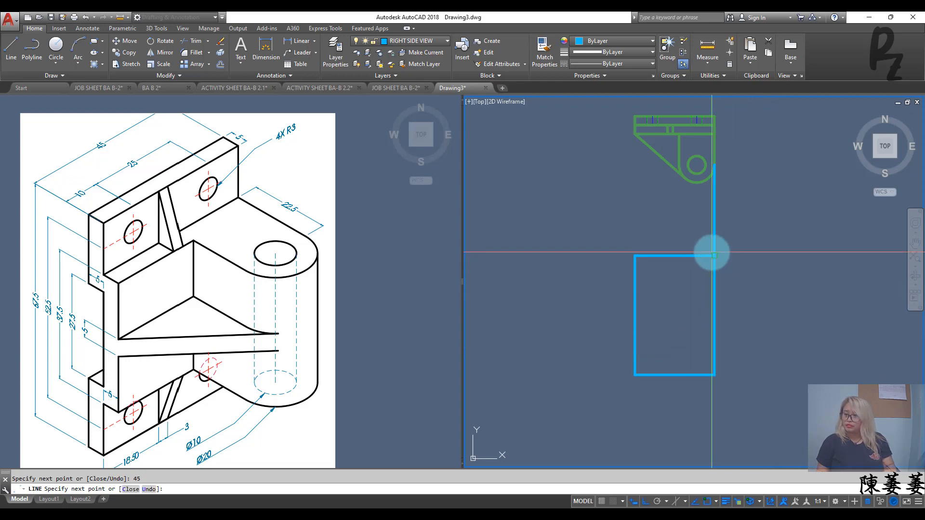
{"action": "left_click", "coordinate": [712, 252]}
{"action": "key", "text": "Escape"}
{"action": "key", "text": "Escape"}
Step: Erase the vertical projection line between the top view and the new rectangle
{"action": "left_click", "coordinate": [732, 231]}
{"action": "left_click", "coordinate": [684, 218]}
{"action": "type", "text": "E"}
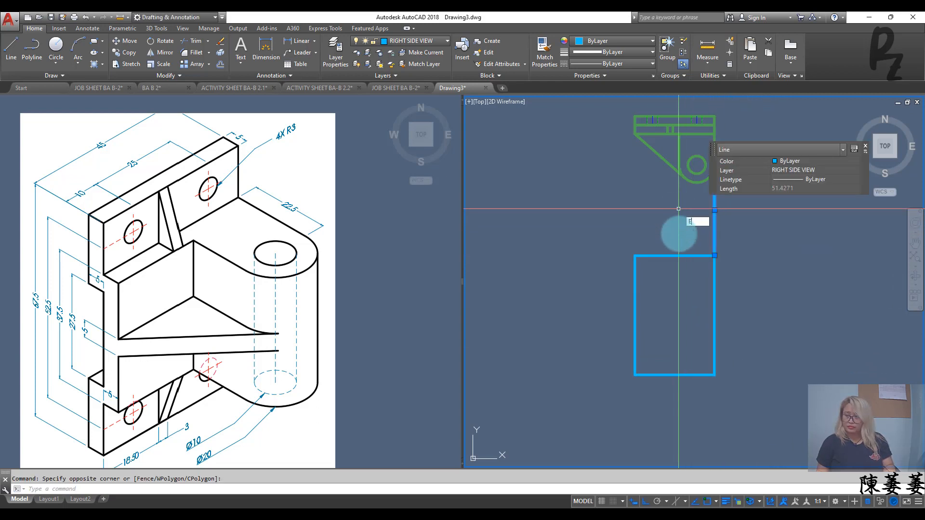
{"action": "key", "text": "Return"}
{"action": "middle_click_drag", "start_coordinate": [683, 263], "coordinate": [668, 235]}
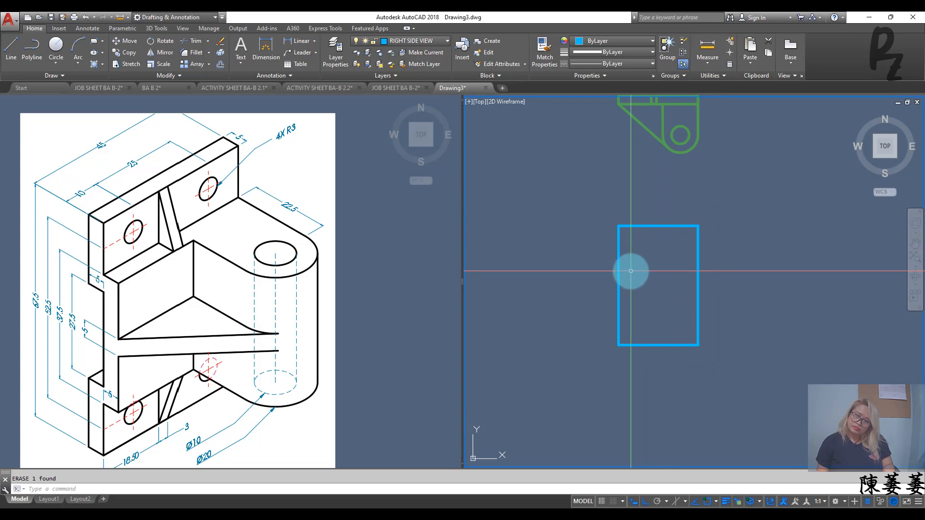
Step: Draw a horizontal line across the new rectangle between the midpoints of its left and right sides
{"action": "type", "text": "L"}
{"action": "key", "text": "Return"}
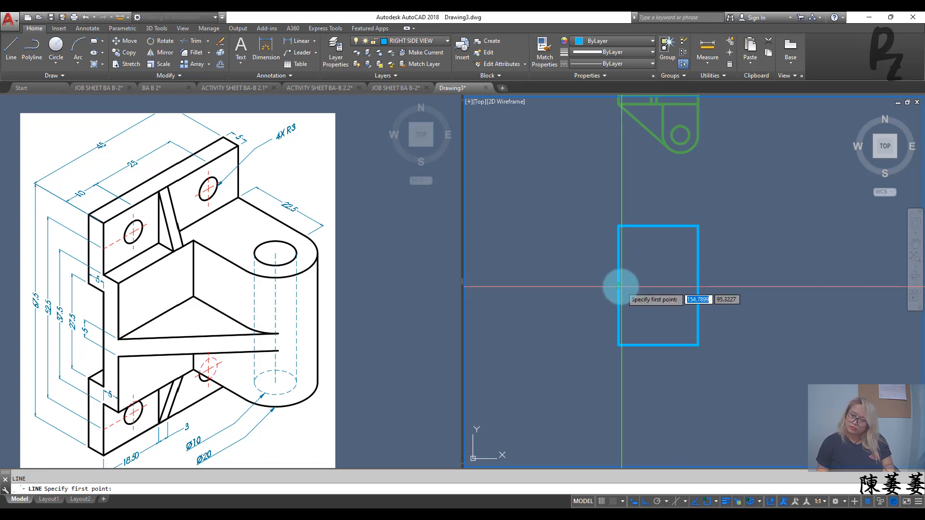
{"action": "left_click", "coordinate": [620, 285]}
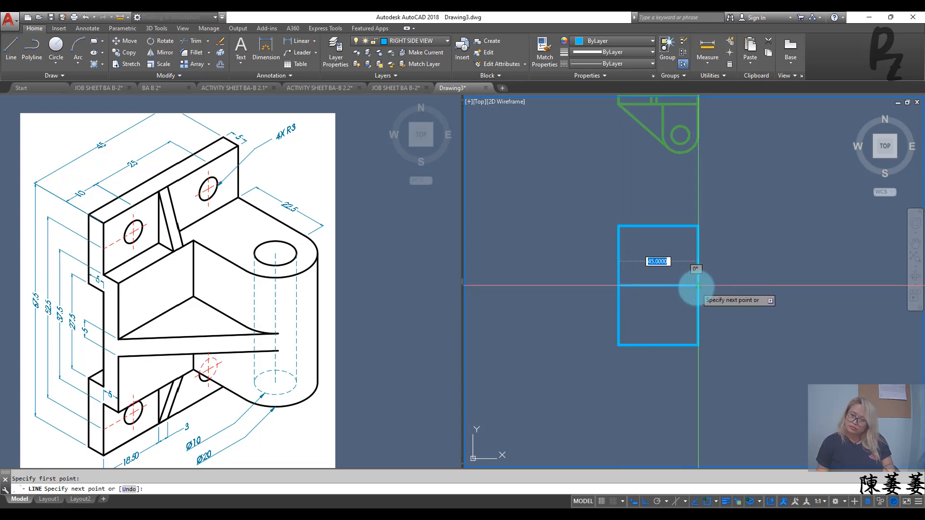
{"action": "left_click", "coordinate": [694, 287]}
{"action": "key", "text": "Escape"}
Step: Offset the rectangle's horizontal middle line 2.5 both upward and downward
{"action": "left_click", "coordinate": [640, 289]}
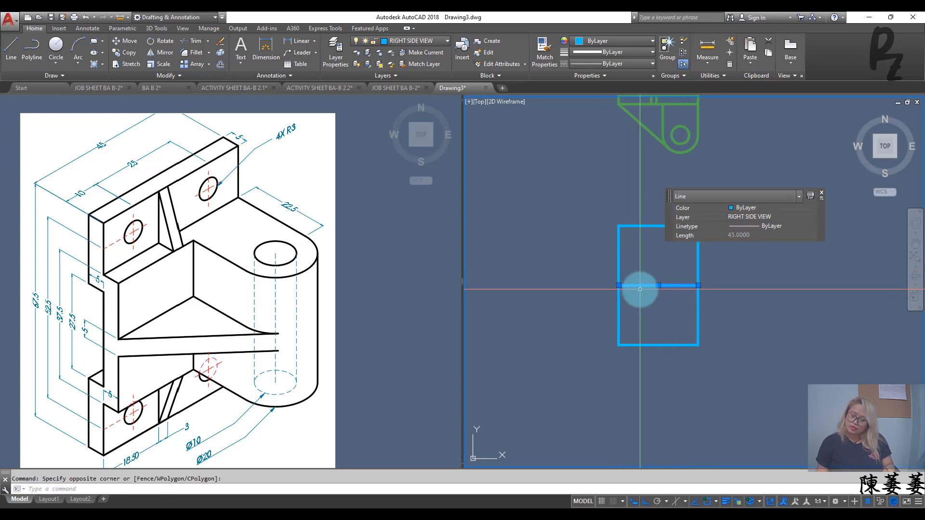
{"action": "type", "text": "O"}
{"action": "key", "text": "Return"}
{"action": "type", "text": "2.5"}
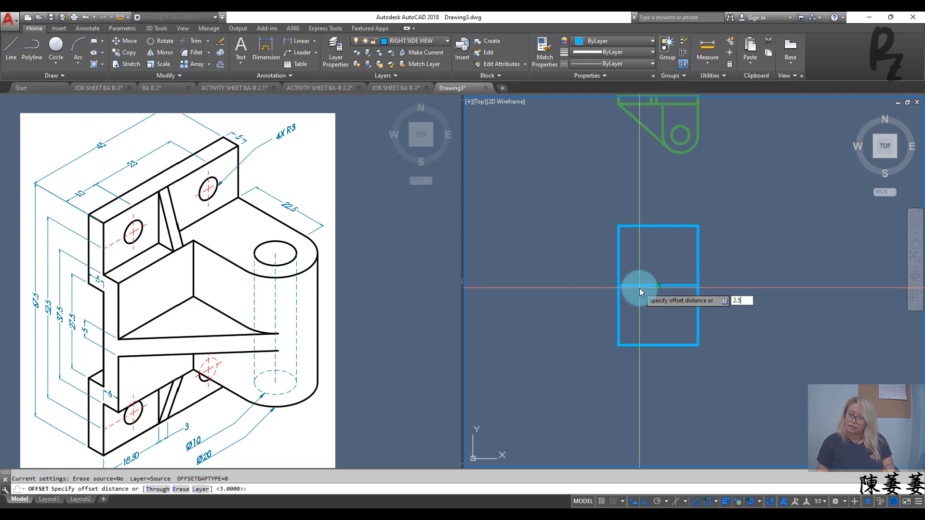
{"action": "key", "text": "Return"}
{"action": "left_click", "coordinate": [640, 288]}
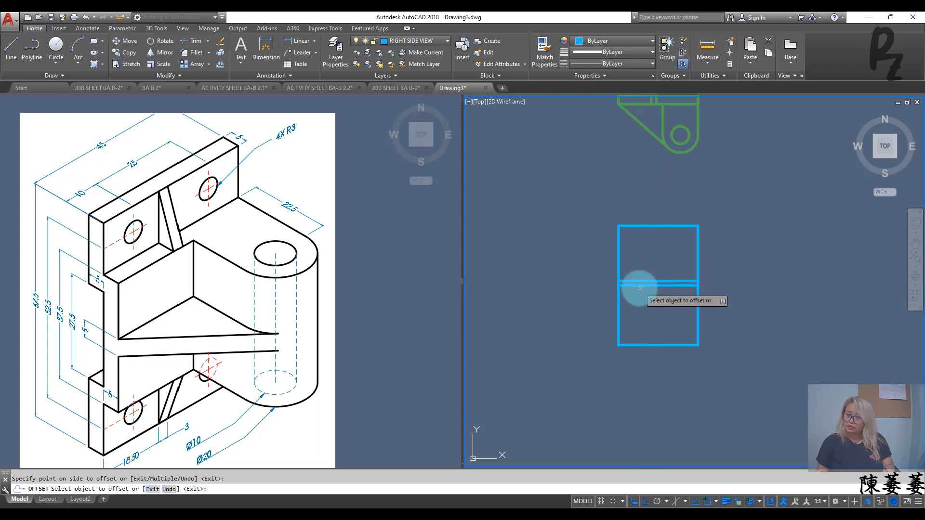
{"action": "scroll", "coordinate": [641, 286], "scroll_direction": "up", "scroll_amount": 2}
{"action": "left_click", "coordinate": [640, 286]}
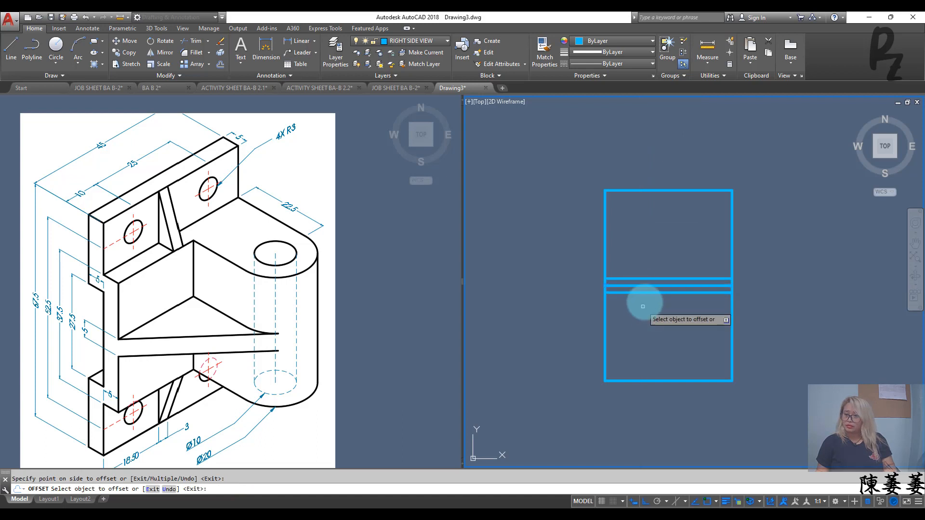
{"action": "left_click", "coordinate": [641, 303]}
{"action": "key", "text": "Escape"}
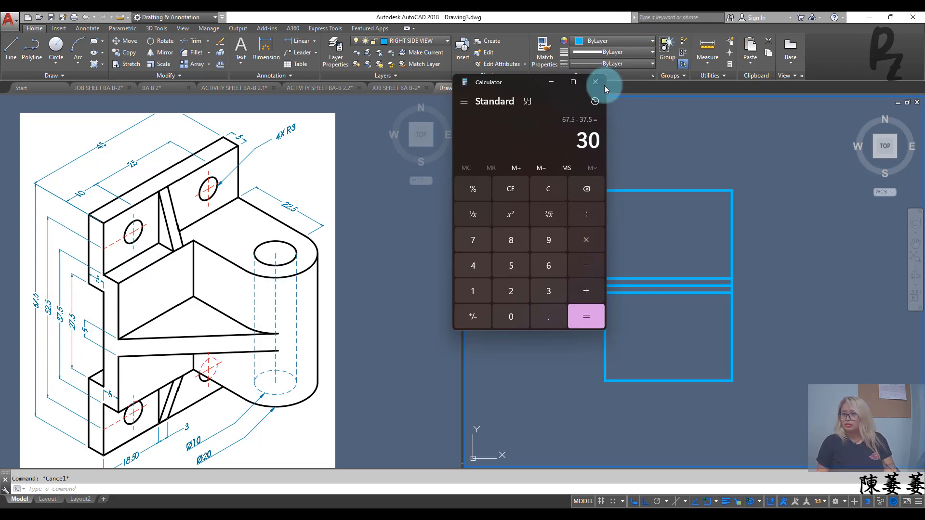
Step: Minimize the calculator and return to the drawing with nothing selected
{"action": "left_click", "coordinate": [550, 82]}
{"action": "left_click", "coordinate": [665, 251]}
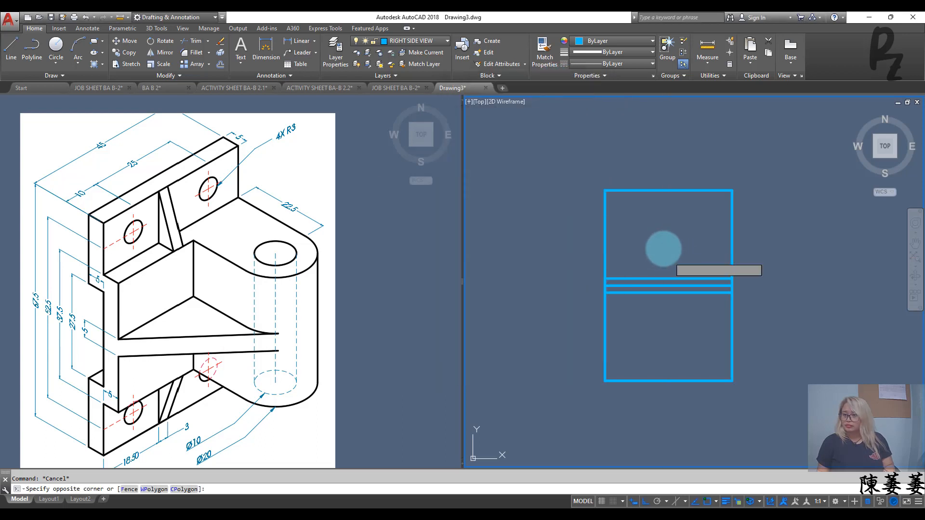
{"action": "key", "text": "Escape"}
{"action": "key", "text": "Escape"}
{"action": "left_click", "coordinate": [673, 210]}
{"action": "left_click", "coordinate": [645, 162]}
{"action": "key", "text": "Escape"}
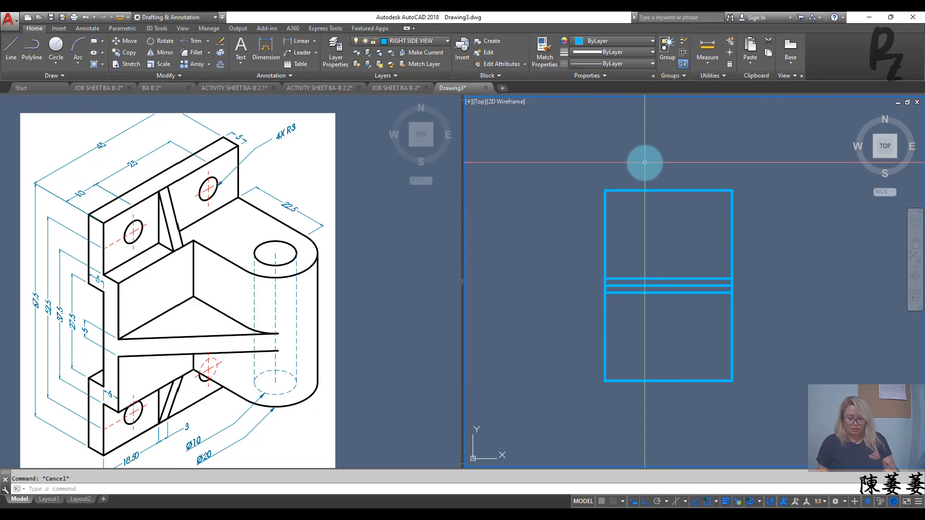
Step: Offset the rectangle's upper and lower edges 15 inward
{"action": "type", "text": "o"}
{"action": "key", "text": "Return"}
{"action": "type", "text": "15"}
{"action": "key", "text": "Return"}
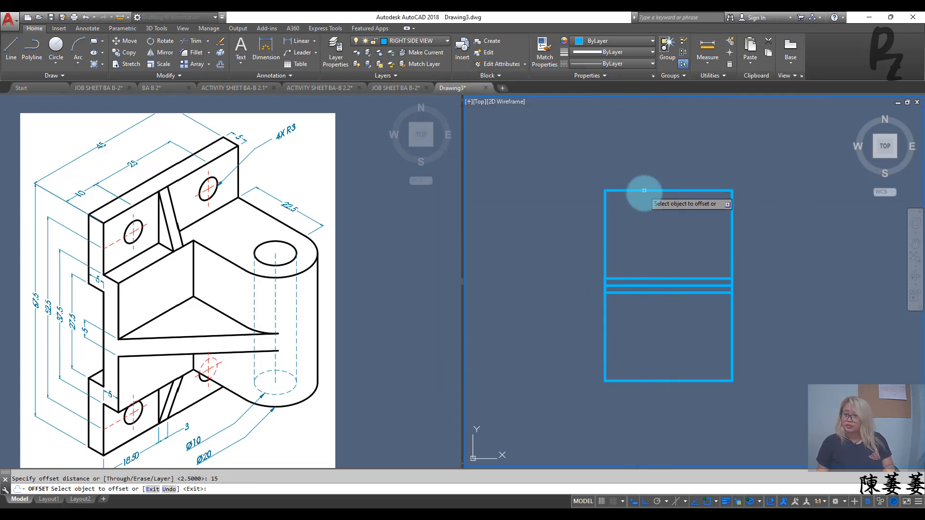
{"action": "left_click", "coordinate": [643, 191]}
{"action": "left_click", "coordinate": [641, 241]}
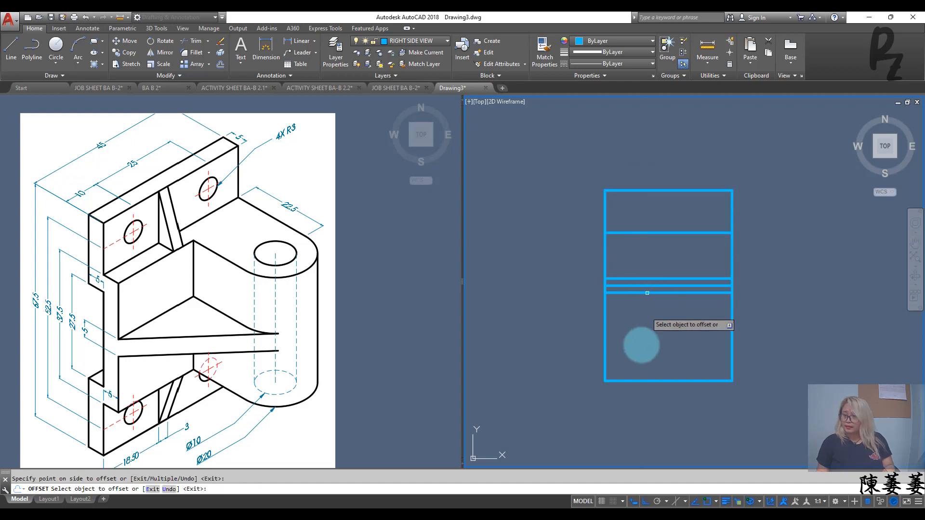
{"action": "left_click", "coordinate": [641, 381]}
{"action": "left_click", "coordinate": [645, 328]}
{"action": "key", "text": "Escape"}
{"action": "scroll", "coordinate": [667, 275], "scroll_direction": "down", "scroll_amount": 3}
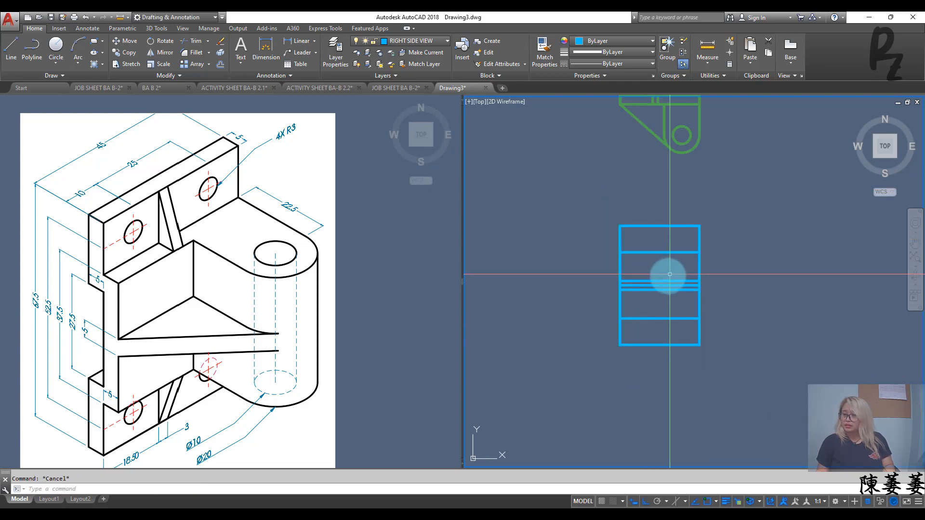
Step: Project the top view's inner vertical edge down between the two 15 offset lines, and erase the segment above them
{"action": "type", "text": "l"}
{"action": "key", "text": "Return"}
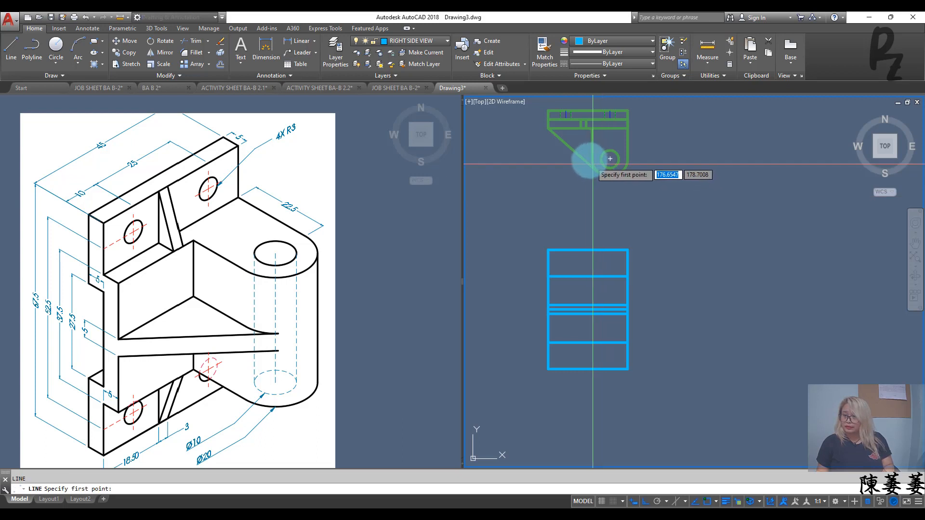
{"action": "left_click", "coordinate": [592, 159]}
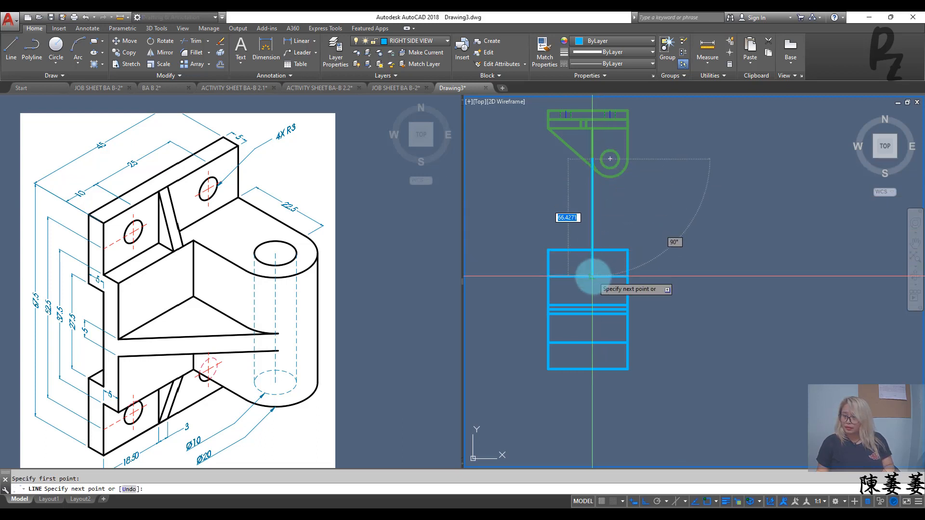
{"action": "left_click", "coordinate": [592, 342]}
{"action": "key", "text": "Escape"}
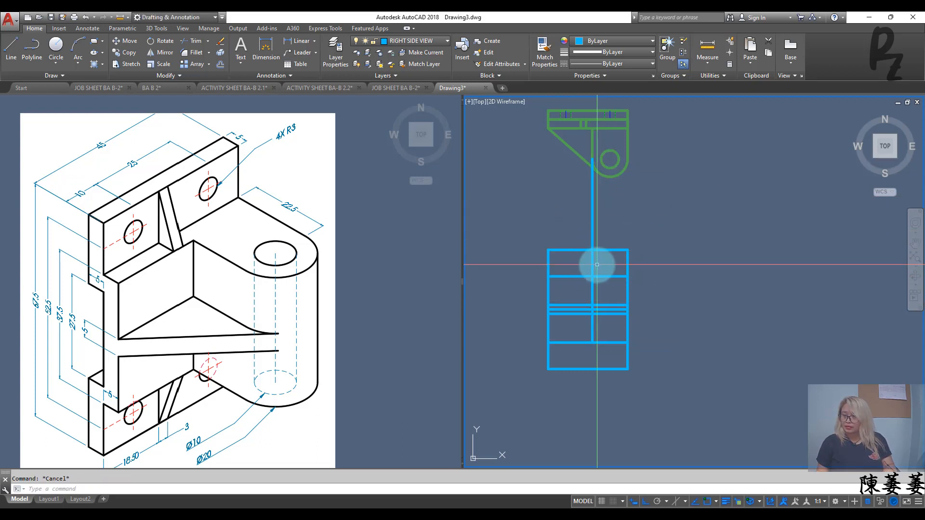
{"action": "left_click", "coordinate": [596, 264]}
{"action": "left_click", "coordinate": [609, 265]}
{"action": "key", "text": "Delete"}
Step: Erase the horizontal middle line between the two 2.5 offset lines
{"action": "scroll", "coordinate": [584, 310], "scroll_direction": "up", "scroll_amount": 5}
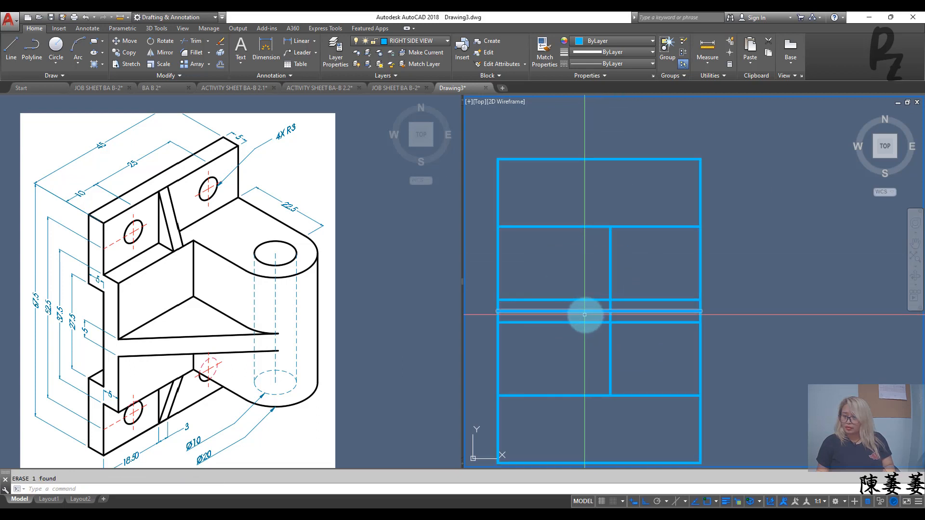
{"action": "left_click", "coordinate": [583, 302]}
{"action": "left_click", "coordinate": [577, 308]}
{"action": "key", "text": "Escape"}
{"action": "scroll", "coordinate": [593, 304], "scroll_direction": "down", "scroll_amount": 4}
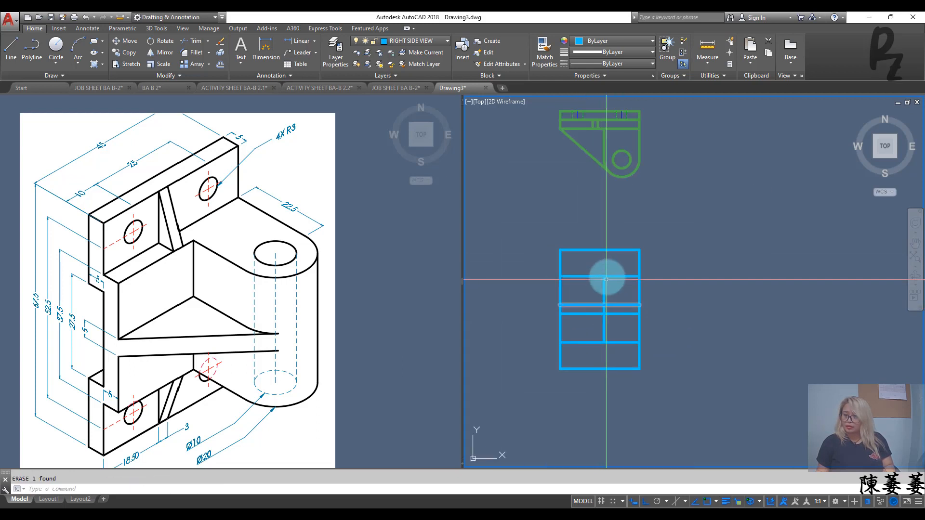
Step: Draw a vertical projection line from the lower endpoint of the top view's slanted edge down past the two narrow rib lines
{"action": "key", "text": "l"}
{"action": "key", "text": "Return"}
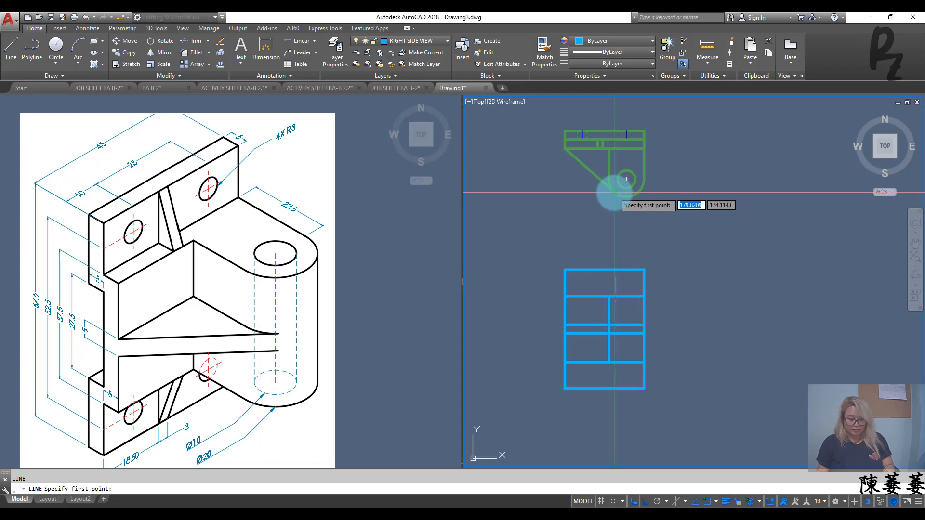
{"action": "type", "text": "End"}
{"action": "key", "text": "Return"}
{"action": "left_click", "coordinate": [614, 193]}
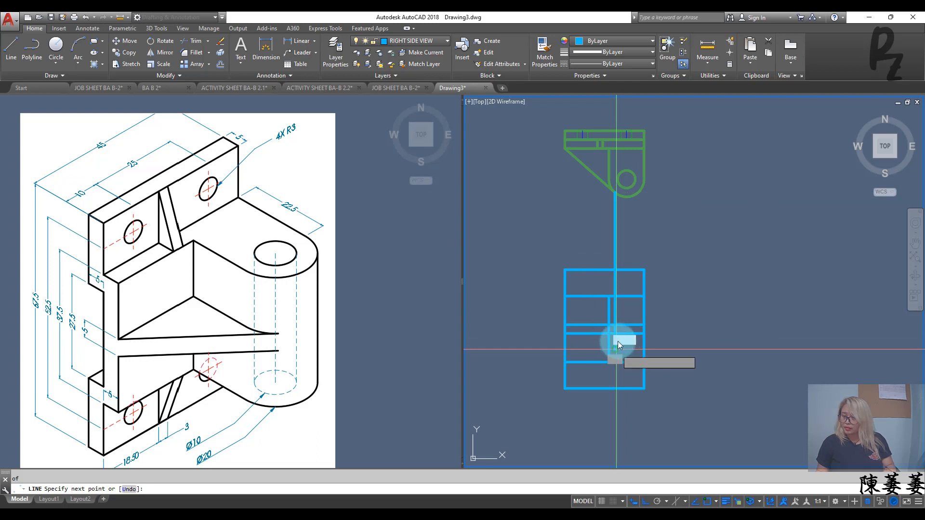
{"action": "left_click", "coordinate": [616, 349]}
{"action": "key", "text": "Escape"}
{"action": "key", "text": "Escape"}
Step: Trim the two horizontal rib lines where they extend right of the vertical projection line
{"action": "scroll", "coordinate": [616, 332], "scroll_direction": "up", "scroll_amount": 6}
{"action": "middle_click_drag", "start_coordinate": [624, 339], "coordinate": [628, 326]}
{"action": "type", "text": "TR"}
{"action": "key", "text": "Return"}
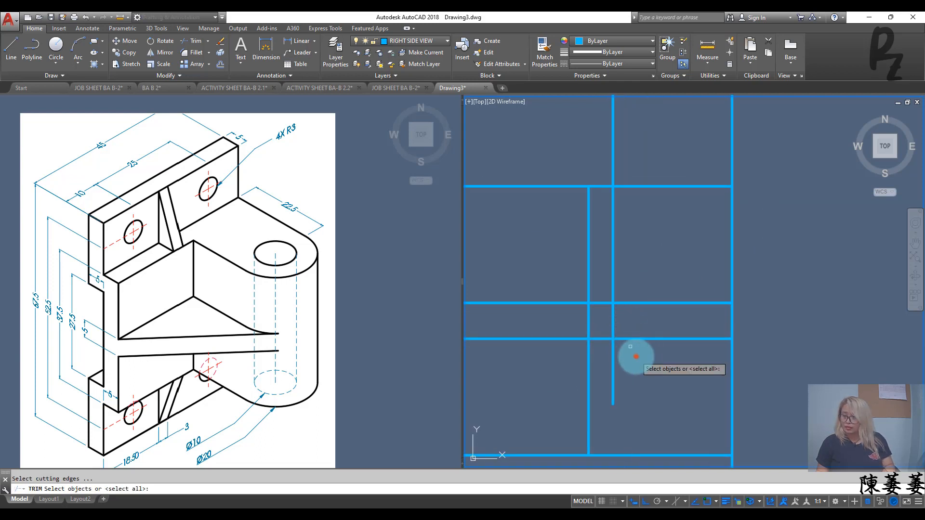
{"action": "right_click", "coordinate": [636, 357]}
{"action": "left_click", "coordinate": [651, 347]}
{"action": "left_click", "coordinate": [636, 263]}
{"action": "key", "text": "Escape"}
{"action": "key", "text": "Escape"}
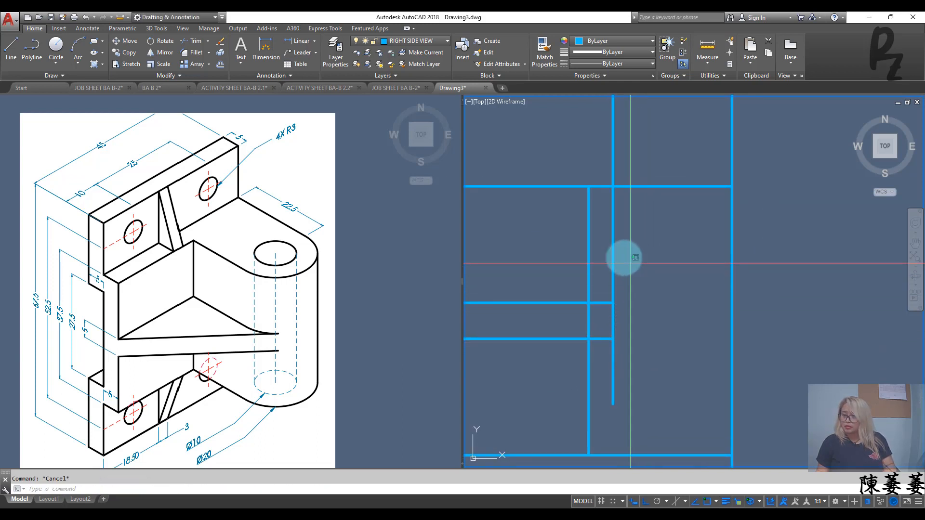
Step: Erase the vertical projection line that marks the end of the two rib lines
{"action": "left_click", "coordinate": [635, 258]}
{"action": "left_click", "coordinate": [606, 236]}
{"action": "key", "text": "Delete"}
{"action": "scroll", "coordinate": [634, 264], "scroll_direction": "down", "scroll_amount": 4}
{"action": "mouse_move", "coordinate": [635, 264]}
{"action": "middle_mouse_down"}
{"action": "mouse_move", "coordinate": [640, 322]}
{"action": "mouse_move", "coordinate": [618, 376]}
{"action": "middle_mouse_up"}
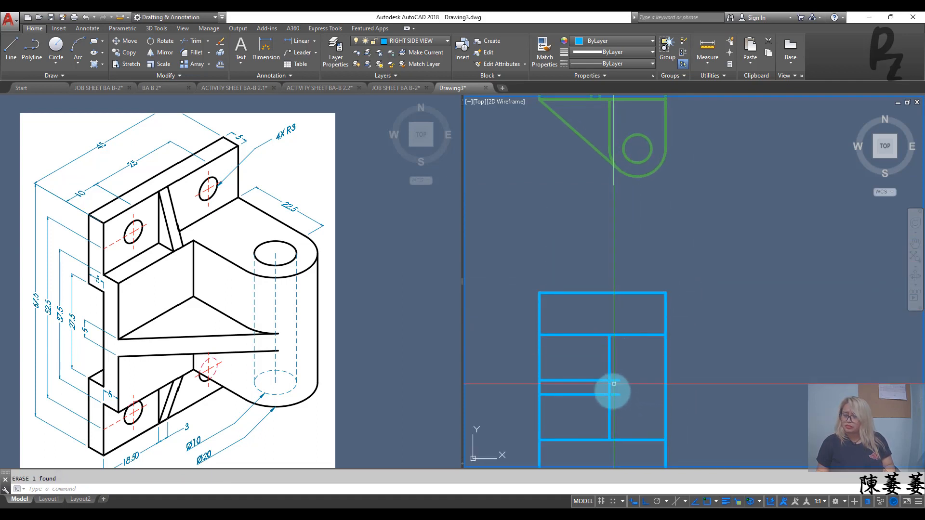
{"action": "scroll", "coordinate": [608, 387], "scroll_direction": "up", "scroll_amount": 4}
{"action": "middle_click_drag", "start_coordinate": [621, 393], "coordinate": [613, 375]}
{"action": "scroll", "coordinate": [612, 370], "scroll_direction": "down", "scroll_amount": 6}
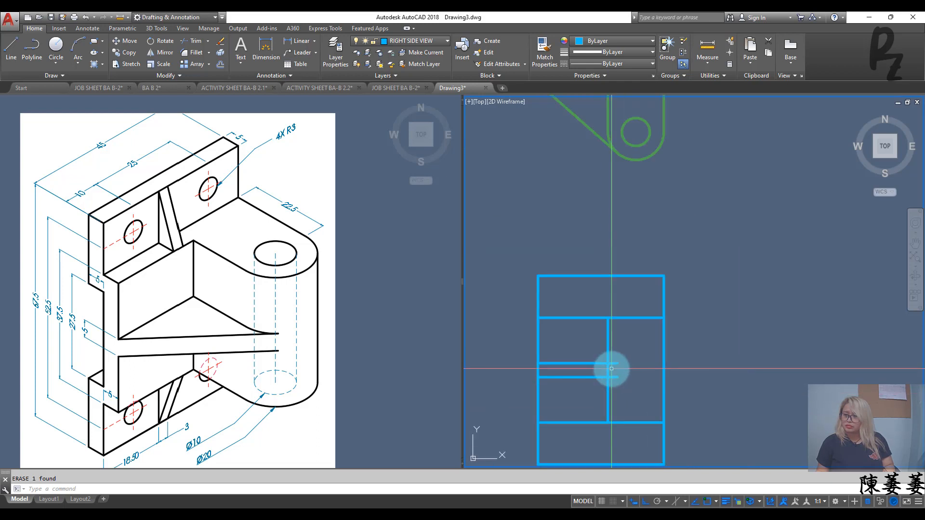
Step: Draw a vertical projection line from the top view's hole centre down to the lower inner horizontal edge of the right side view
{"action": "scroll", "coordinate": [618, 338], "scroll_direction": "down", "scroll_amount": 2}
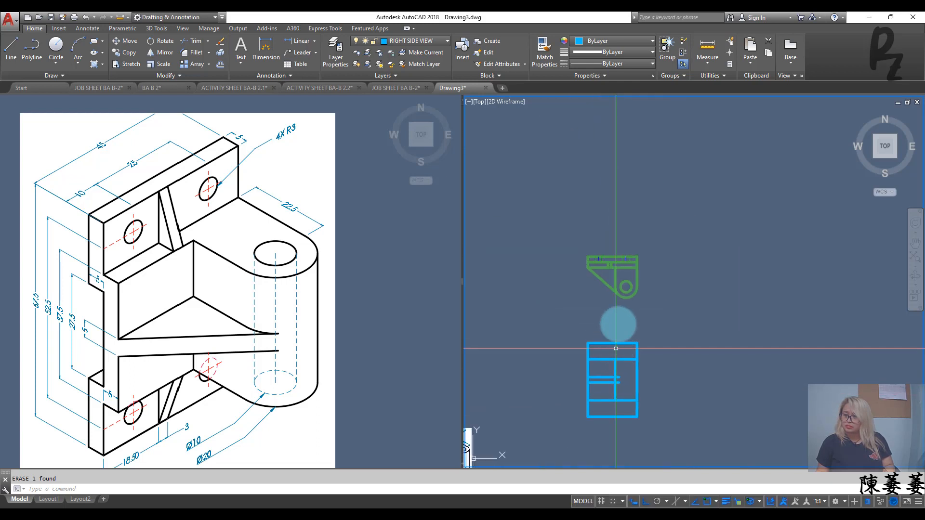
{"action": "scroll", "coordinate": [626, 332], "scroll_direction": "up", "scroll_amount": 5}
{"action": "middle_click_drag", "start_coordinate": [630, 336], "coordinate": [585, 268]}
{"action": "middle_click_drag", "start_coordinate": [583, 316], "coordinate": [567, 265]}
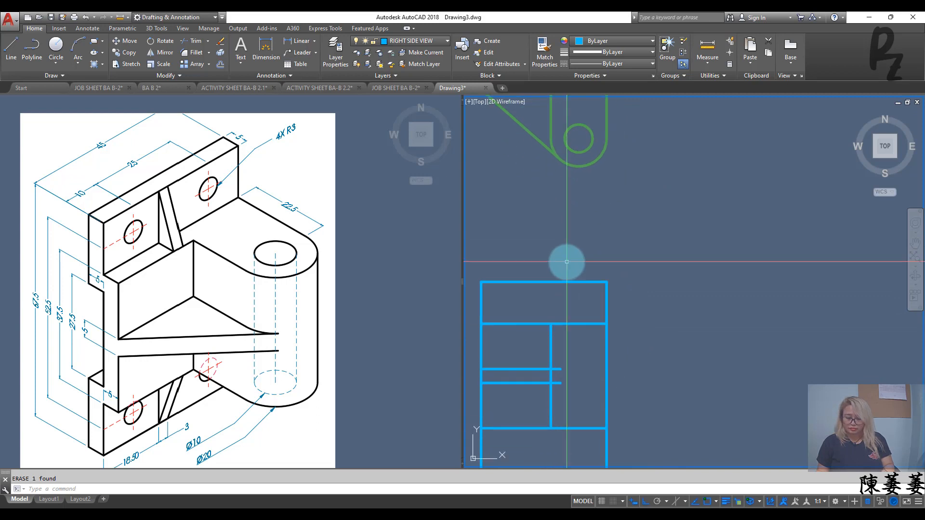
{"action": "type", "text": "l"}
{"action": "key", "text": "Return"}
{"action": "left_click", "coordinate": [579, 138]}
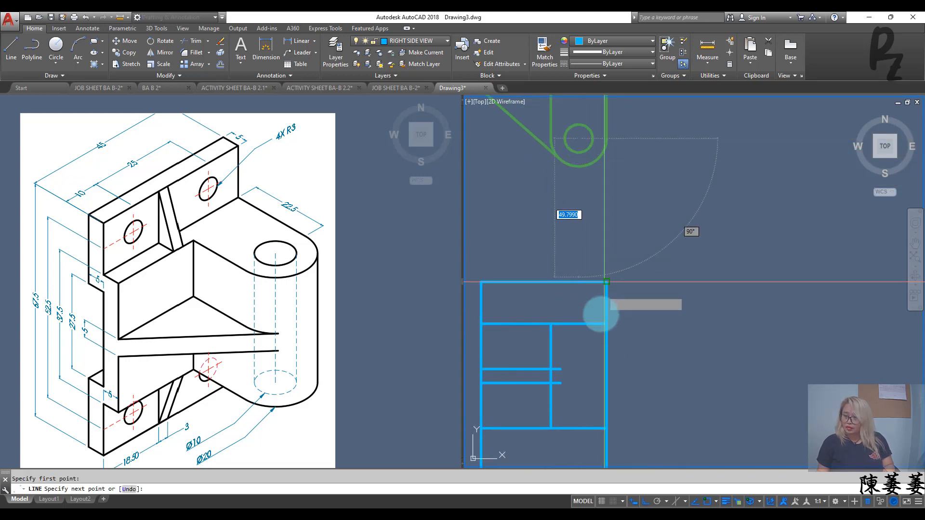
{"action": "left_click", "coordinate": [579, 428]}
{"action": "key", "text": "Return"}
{"action": "key", "text": "Escape"}
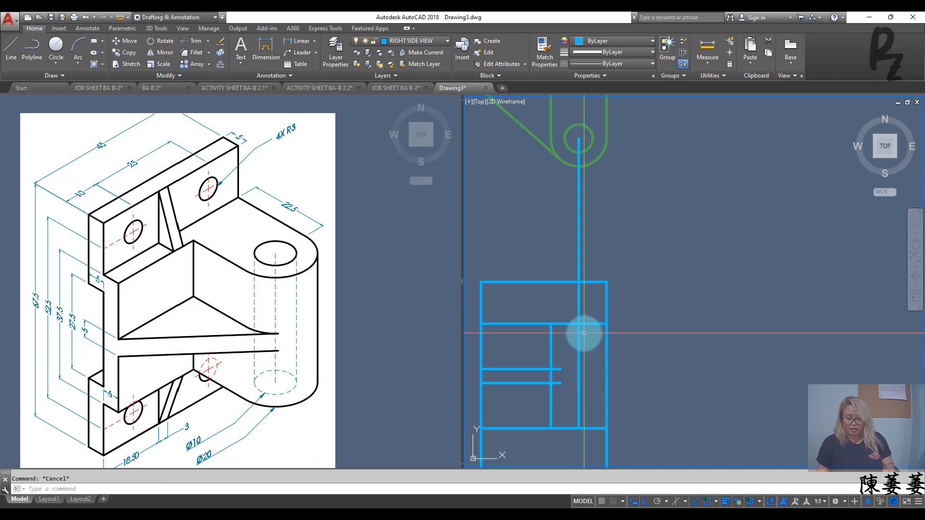
Step: Copy the projection line's segment between the inner horizontal edges 5 units to each side, aligned with the top view hole's left and right quadrants
{"action": "type", "text": "co"}
{"action": "key", "text": "Return"}
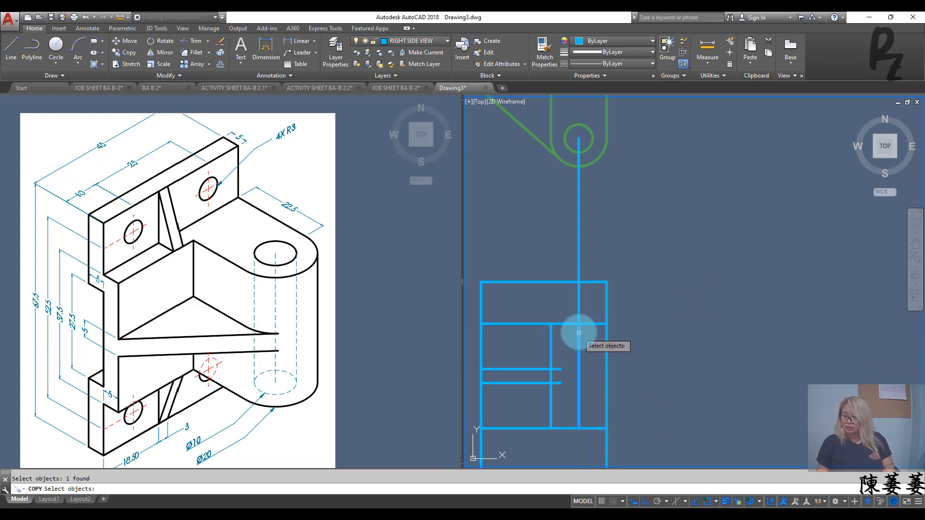
{"action": "key", "text": "Return"}
{"action": "left_click", "coordinate": [578, 139]}
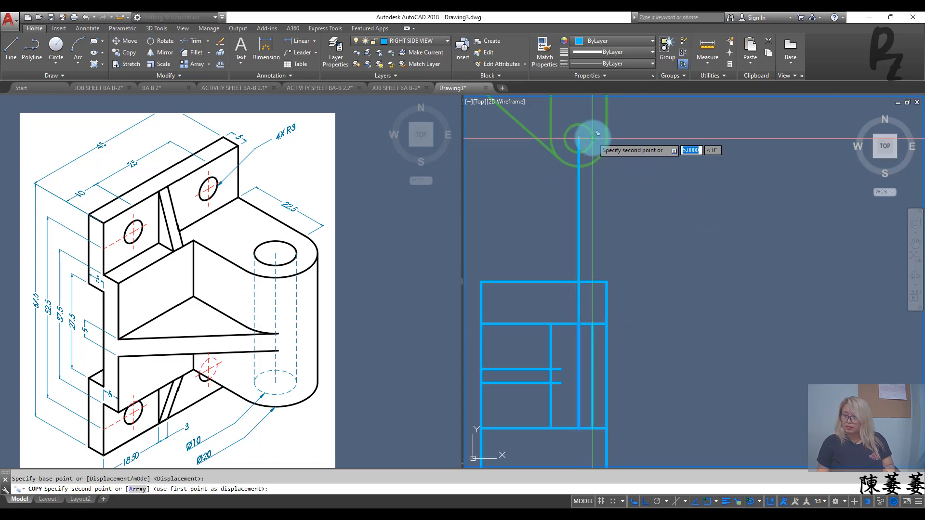
{"action": "key", "text": "Escape"}
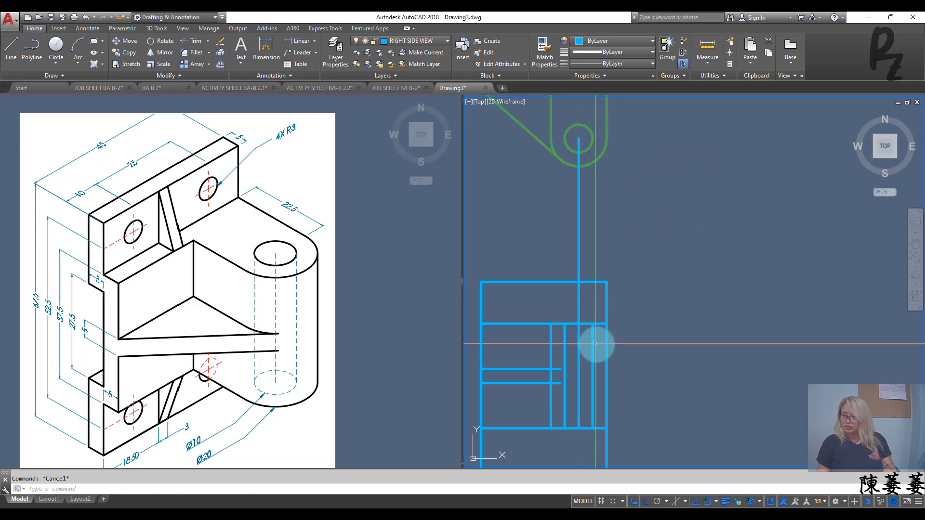
Step: Move the two copied hole-edge lines to the HIDDENLINE layer
{"action": "left_click", "coordinate": [596, 344]}
{"action": "left_click", "coordinate": [580, 343]}
{"action": "left_click", "coordinate": [558, 333]}
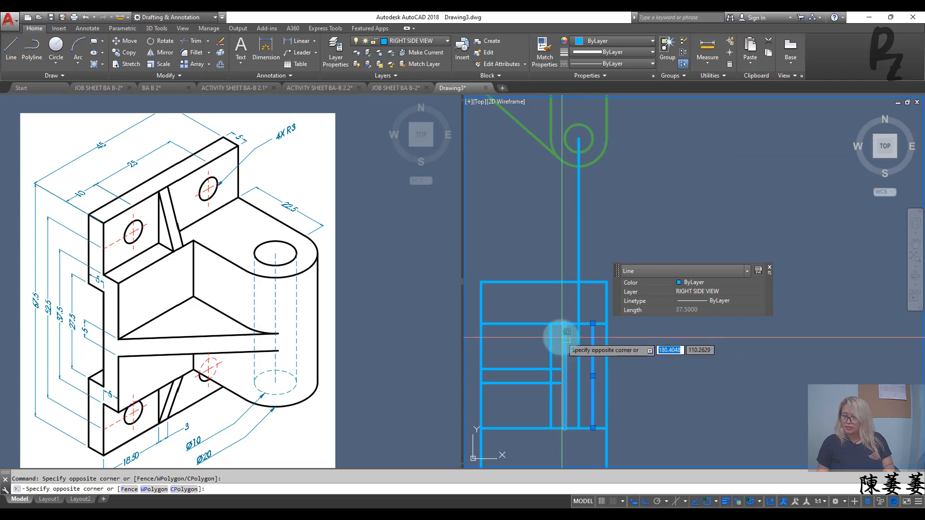
{"action": "left_click", "coordinate": [659, 289]}
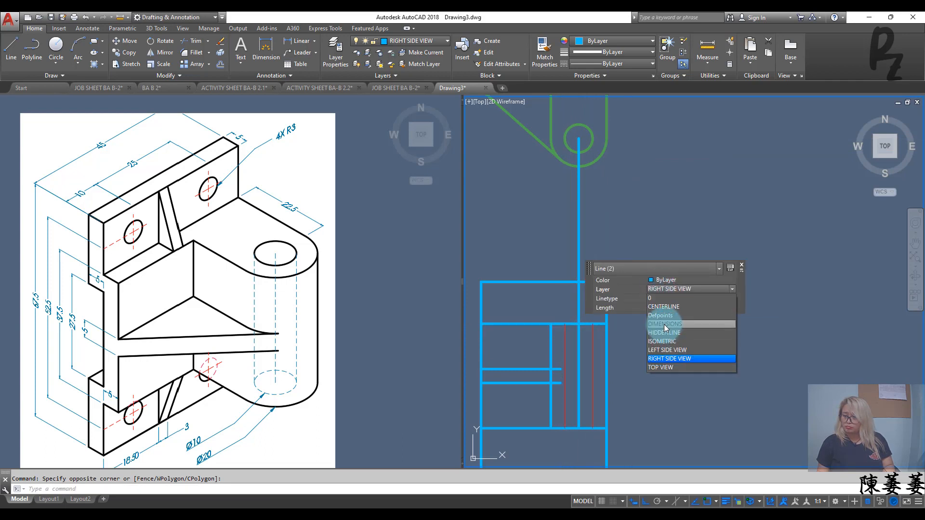
{"action": "left_click", "coordinate": [664, 332]}
{"action": "key", "text": "Escape"}
Step: Move the vertical line between the two hidden hole edges to the CENTERLINE layer
{"action": "left_click", "coordinate": [576, 342]}
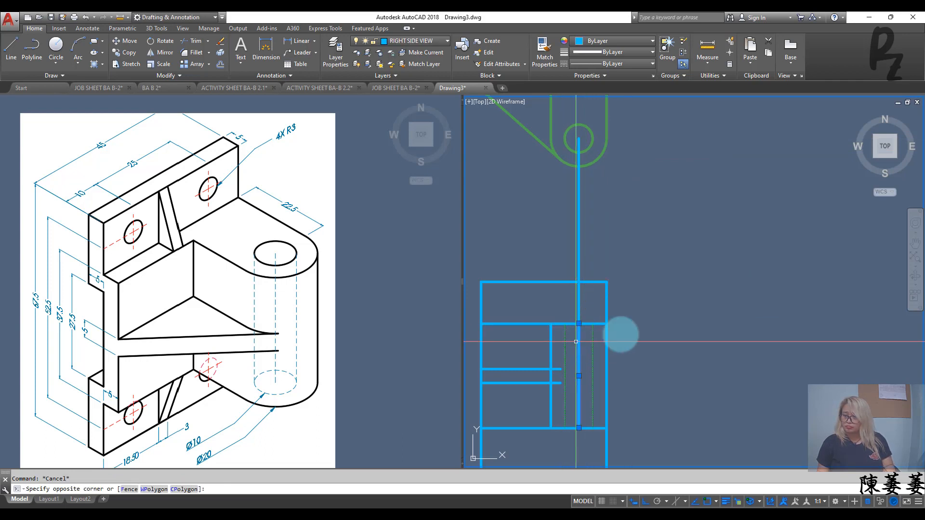
{"action": "left_click", "coordinate": [648, 319]}
{"action": "left_click", "coordinate": [679, 295]}
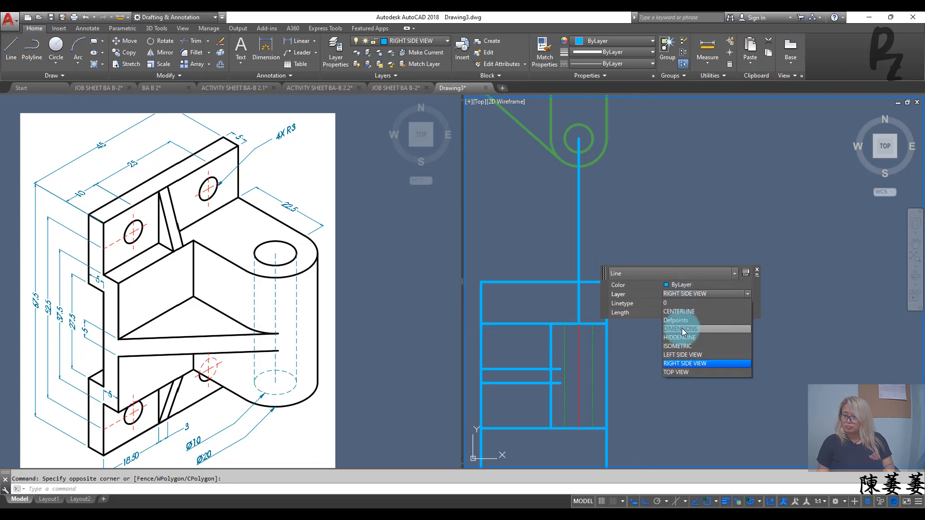
{"action": "left_click", "coordinate": [679, 316]}
{"action": "key", "text": "Escape"}
Step: Erase the remaining projection line between the top view's hole centre and the right side view's upper inner edge
{"action": "left_click", "coordinate": [597, 236]}
{"action": "left_click", "coordinate": [553, 225]}
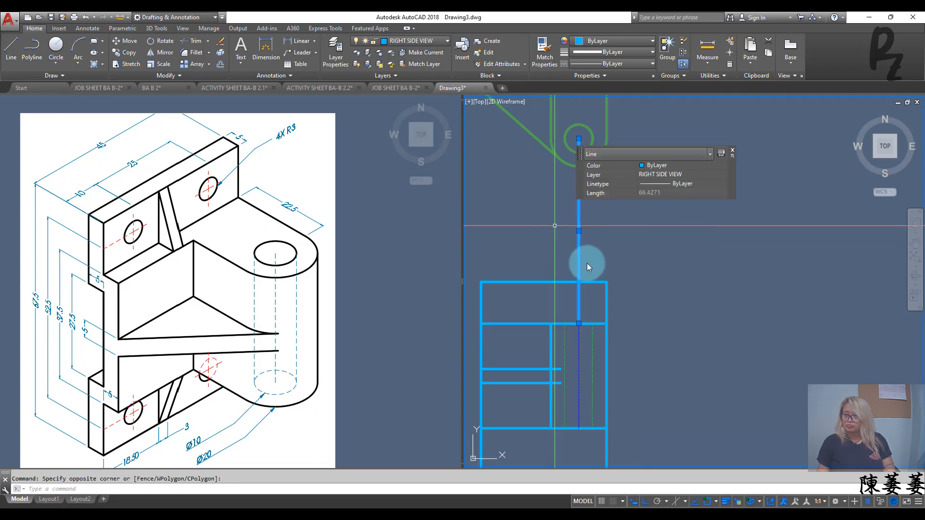
{"action": "key", "text": "Delete"}
Step: Draw a vertical projection line from the lower left corner of the top view's small rib to the right side view's bottom edge
{"action": "scroll", "coordinate": [590, 265], "scroll_direction": "down", "scroll_amount": 2}
{"action": "scroll", "coordinate": [590, 265], "scroll_direction": "down", "scroll_amount": 2}
{"action": "mouse_move", "coordinate": [590, 265]}
{"action": "middle_mouse_down"}
{"action": "mouse_move", "coordinate": [601, 283]}
{"action": "mouse_move", "coordinate": [586, 260]}
{"action": "middle_mouse_up"}
{"action": "scroll", "coordinate": [576, 255], "scroll_direction": "up", "scroll_amount": 2}
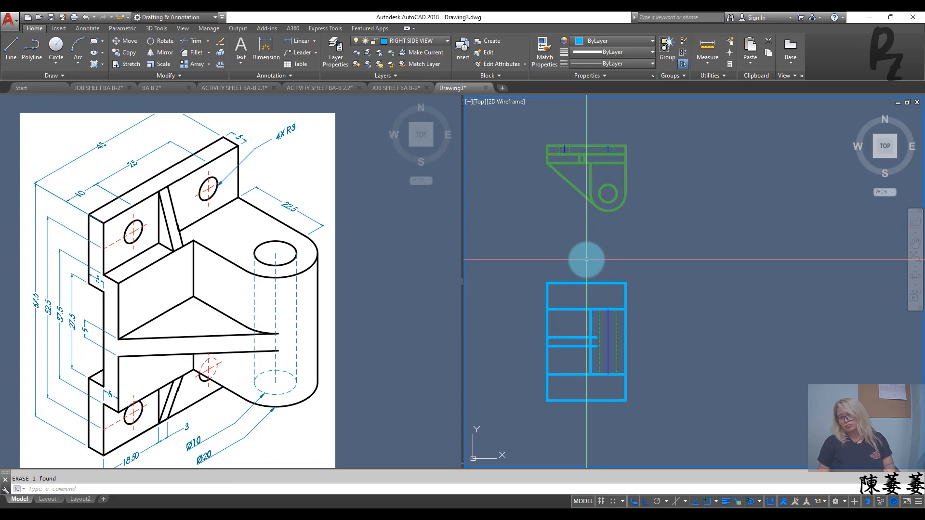
{"action": "type", "text": "l"}
{"action": "key", "text": "Return"}
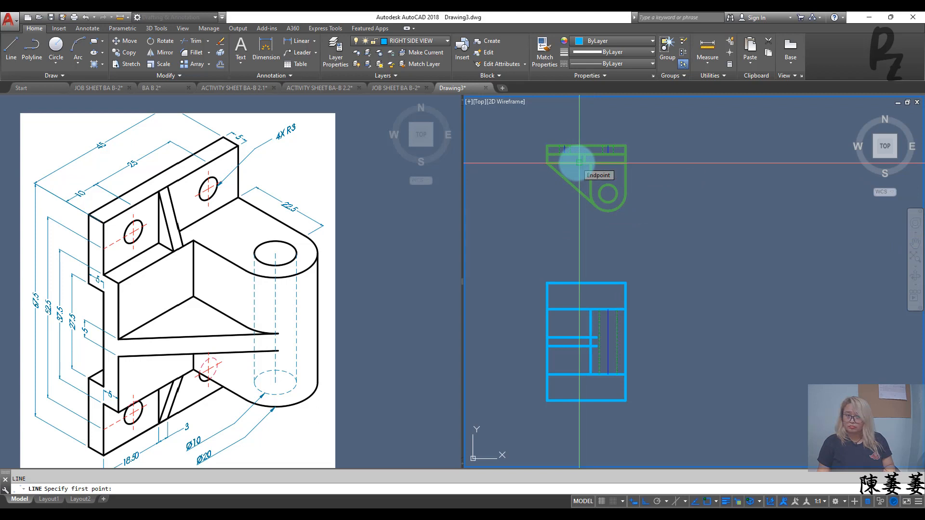
{"action": "left_click", "coordinate": [579, 163]}
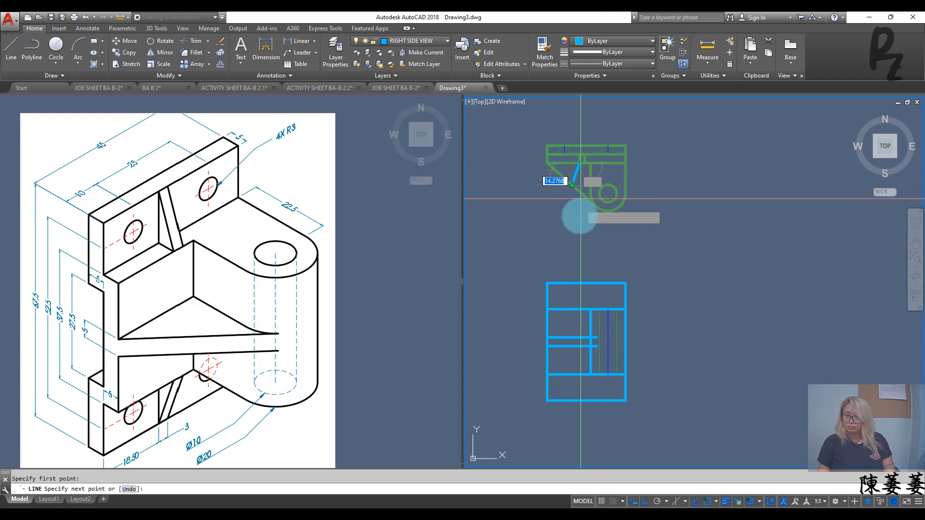
{"action": "left_click", "coordinate": [579, 309]}
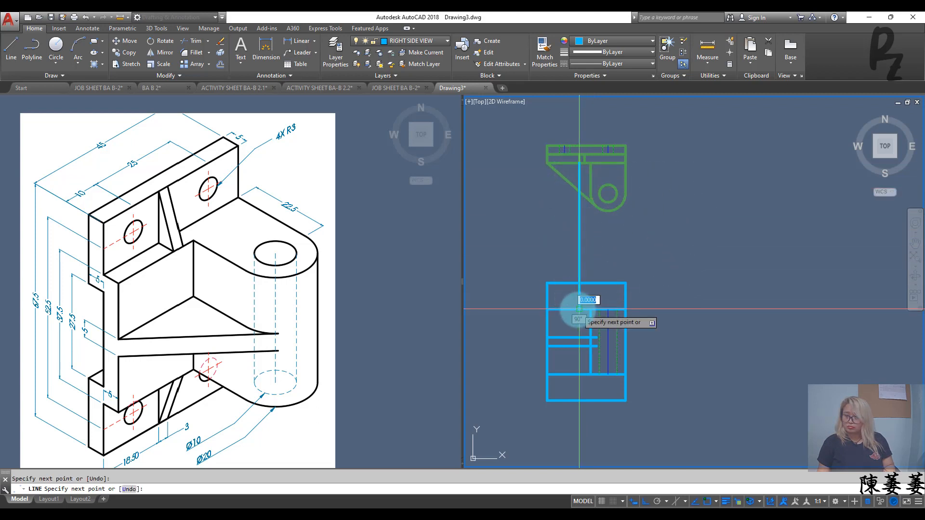
{"action": "left_click", "coordinate": [579, 401]}
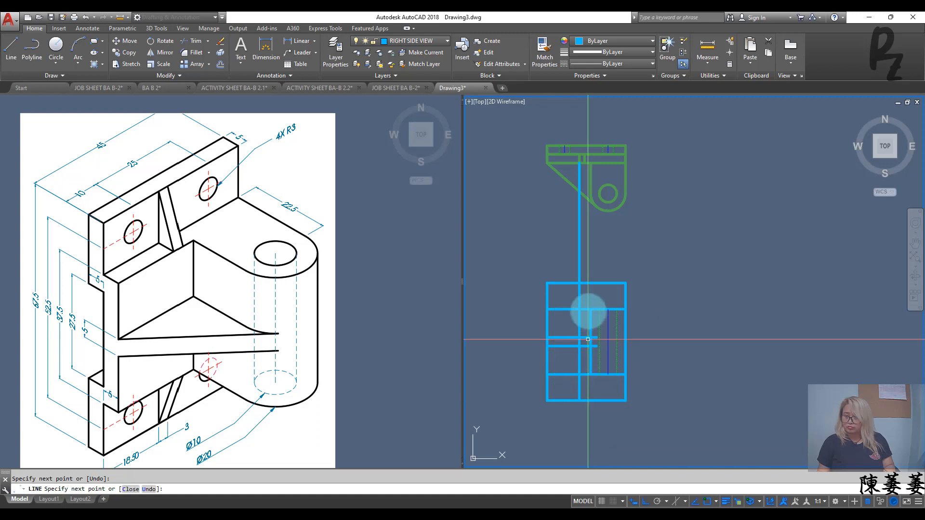
{"action": "key", "text": "space"}
Step: Draw a second projection line from the lower right corner of the top view's small rib to the right side view's bottom edge
{"action": "key", "text": "space"}
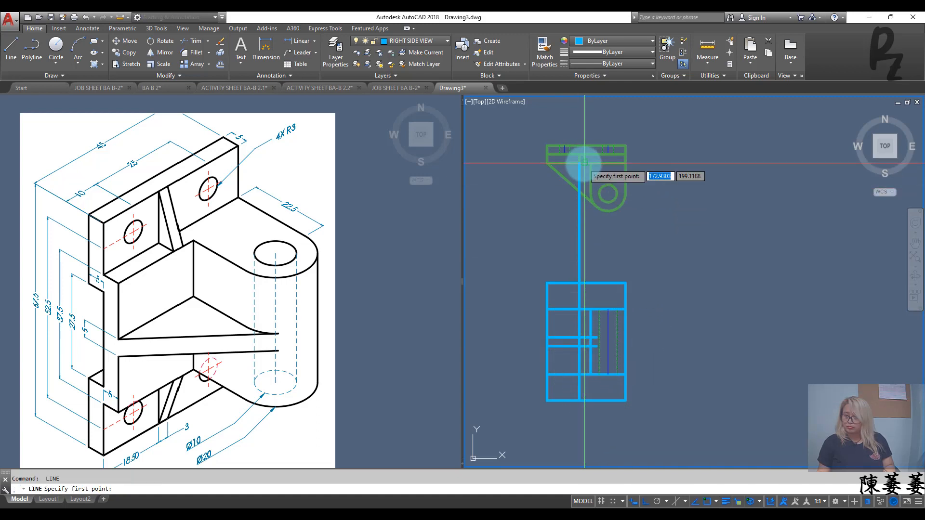
{"action": "left_click", "coordinate": [584, 163]}
{"action": "left_click", "coordinate": [584, 309]}
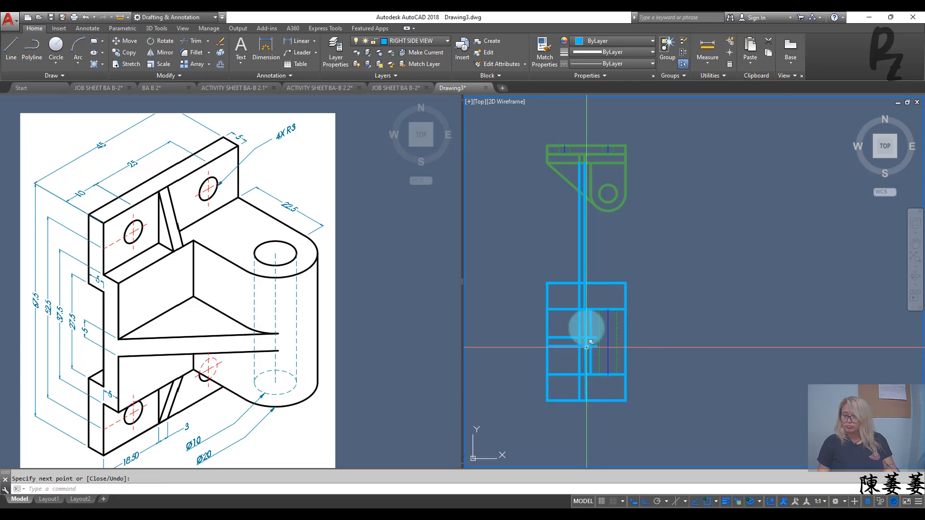
{"action": "key", "text": "Escape"}
Step: Try to trim the two rib projection lines above the right side view's top edge, and undo the trim
{"action": "scroll", "coordinate": [588, 312], "scroll_direction": "up", "scroll_amount": 4}
{"action": "type", "text": "ts or"}
{"action": "key", "text": "Return"}
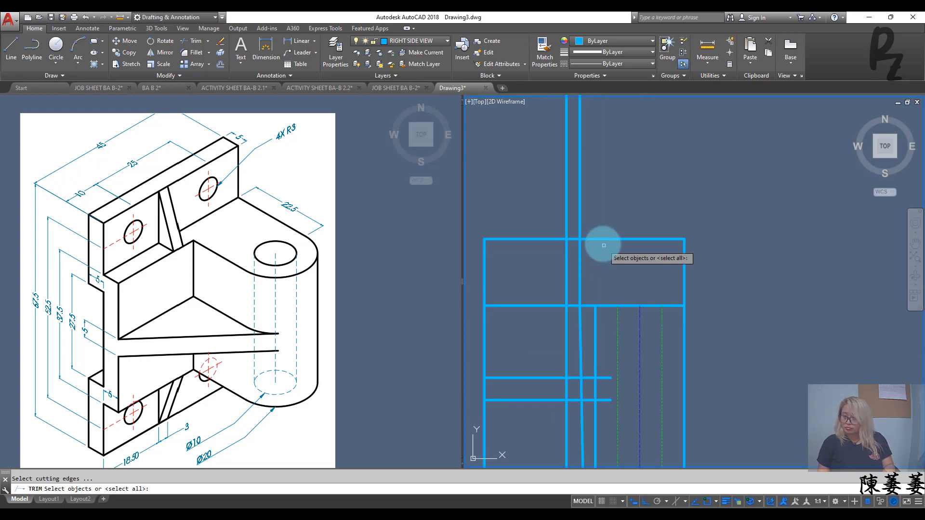
{"action": "left_click", "coordinate": [600, 239]}
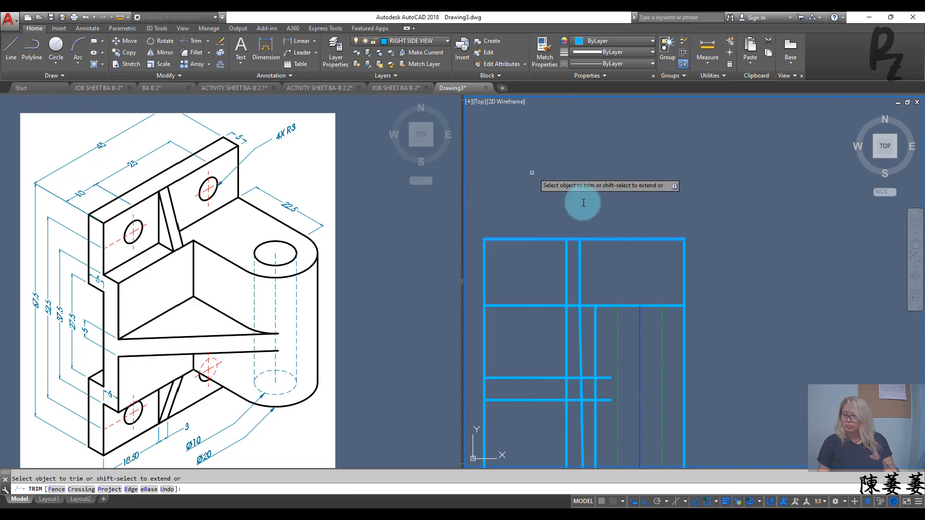
{"action": "key", "text": "Escape"}
{"action": "middle_click_drag", "start_coordinate": [599, 285], "coordinate": [599, 175]}
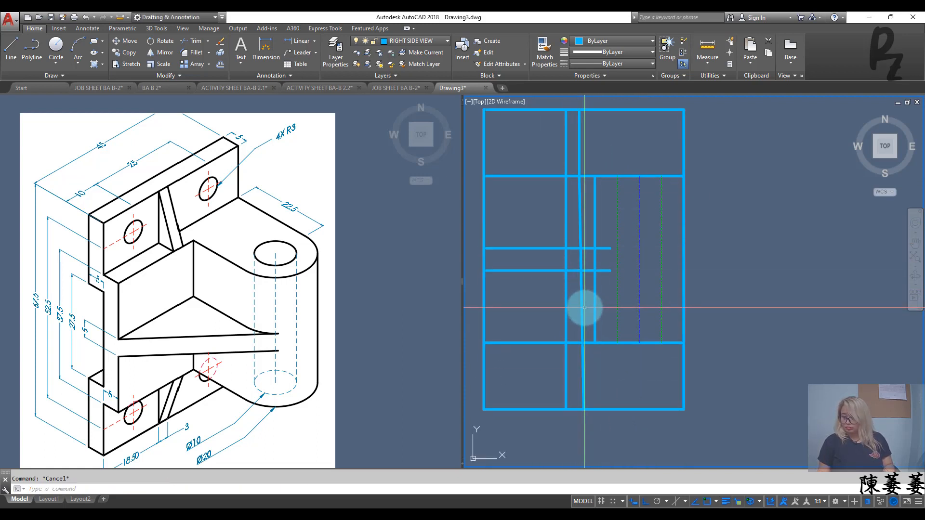
{"action": "key", "text": "ctrl+z"}
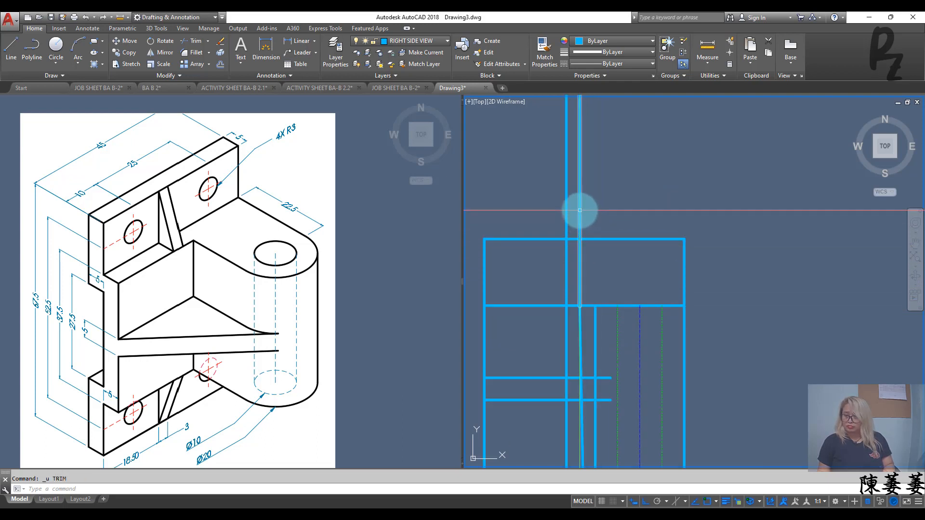
{"action": "left_click", "coordinate": [580, 210]}
{"action": "key", "text": "Escape"}
Step: Trim the two rib projection lines above the right side view, using its top edge as the cutting edge
{"action": "middle_click_drag", "start_coordinate": [591, 294], "coordinate": [589, 262]}
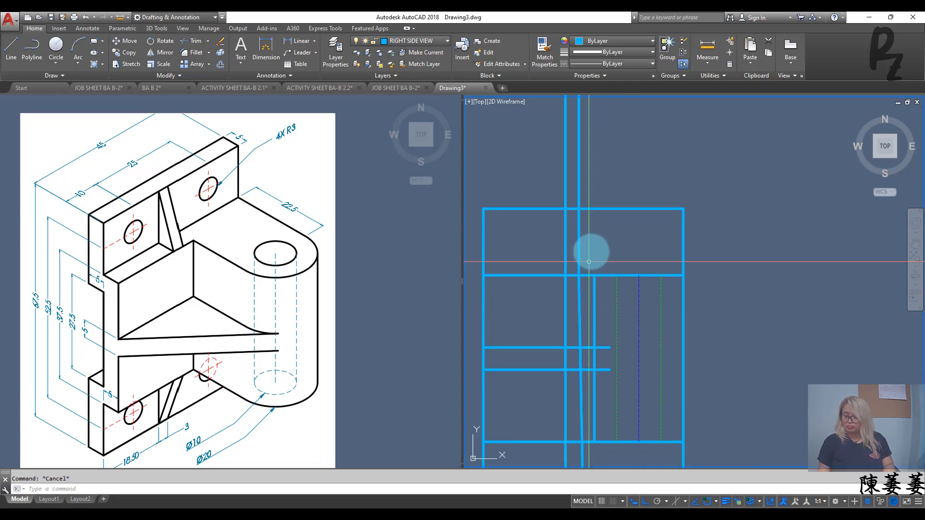
{"action": "type", "text": "tr"}
{"action": "key", "text": "Return"}
{"action": "left_click", "coordinate": [596, 210]}
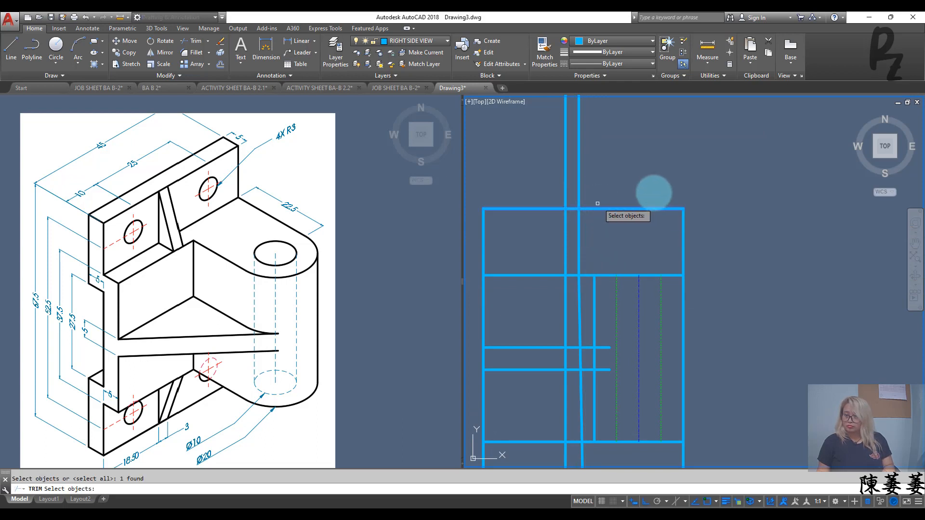
{"action": "key", "text": "Return"}
{"action": "left_click", "coordinate": [655, 192]}
{"action": "left_click", "coordinate": [530, 153]}
{"action": "key", "text": "Escape"}
Step: Erase the slightly slanted lower segment of the right-hand rib line
{"action": "mouse_move", "coordinate": [595, 249]}
{"action": "middle_mouse_down"}
{"action": "mouse_move", "coordinate": [596, 212]}
{"action": "mouse_move", "coordinate": [584, 189]}
{"action": "middle_mouse_up"}
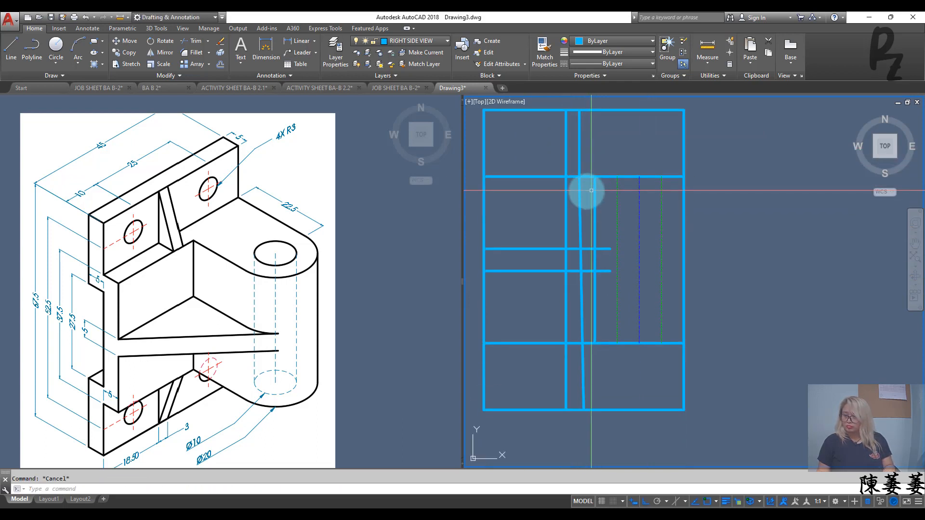
{"action": "left_click", "coordinate": [582, 197]}
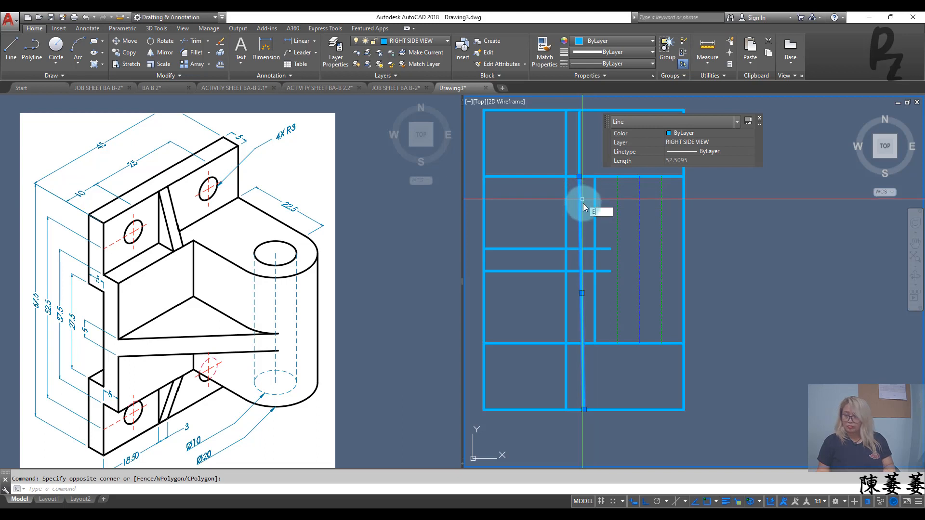
{"action": "key", "text": "Return"}
Step: Draw a straight vertical line from the right-hand rib line's end on the upper inner edge to the right side view's bottom edge
{"action": "type", "text": "l"}
{"action": "key", "text": "Return"}
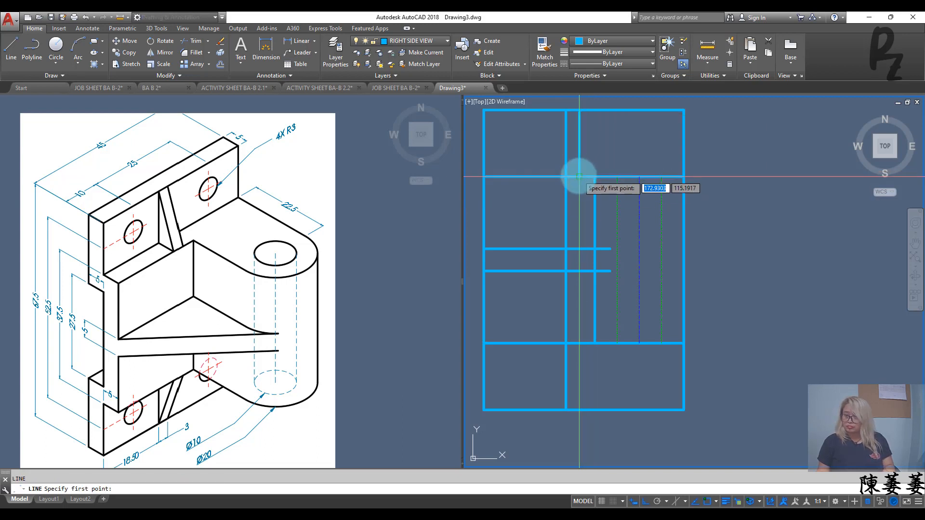
{"action": "left_click", "coordinate": [580, 176]}
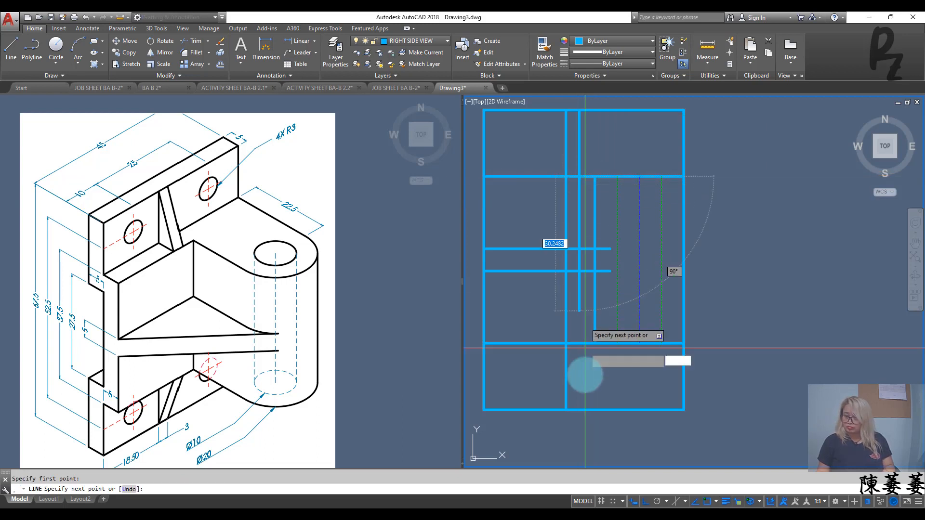
{"action": "left_click", "coordinate": [580, 410]}
{"action": "key", "text": "Escape"}
Step: Trim the two vertical rib lines between the upper and lower inner horizontal edges of the right side view
{"action": "type", "text": "tr"}
{"action": "key", "text": "Return"}
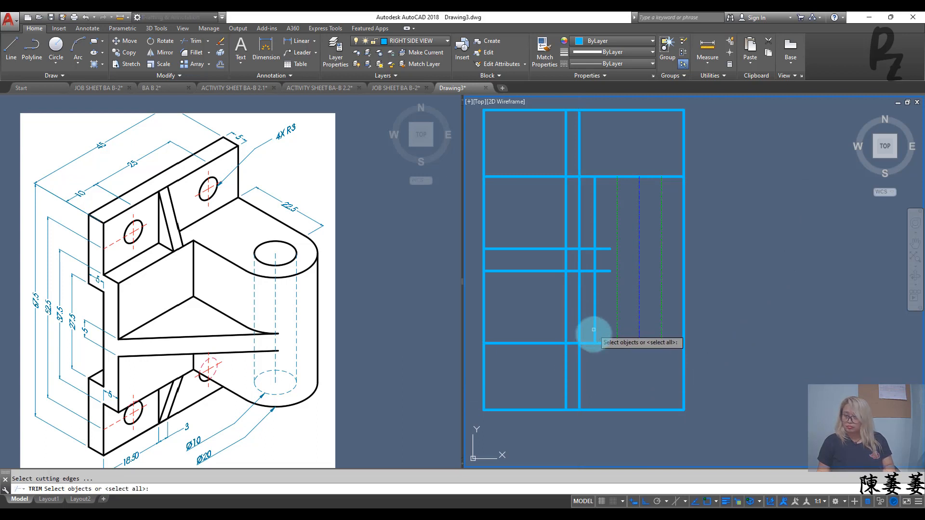
{"action": "left_click", "coordinate": [587, 344]}
{"action": "key", "text": "Return"}
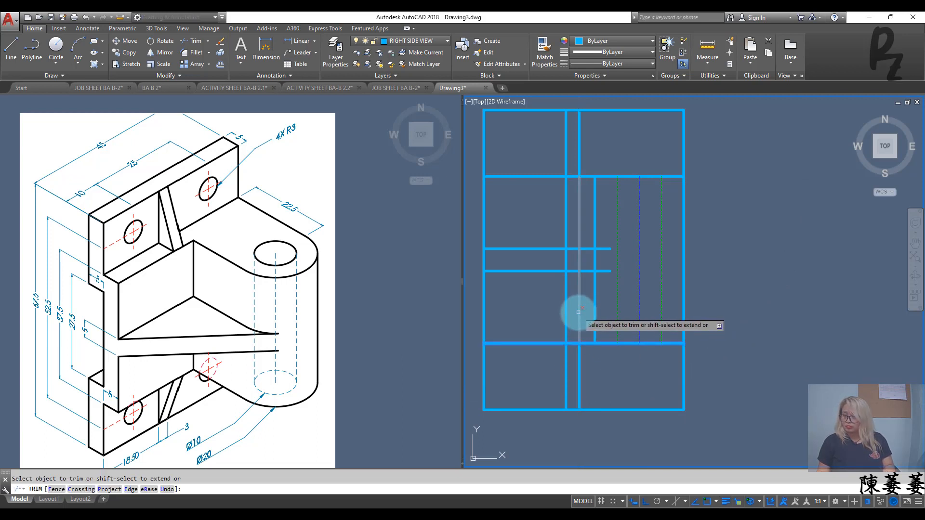
{"action": "left_click", "coordinate": [565, 312]}
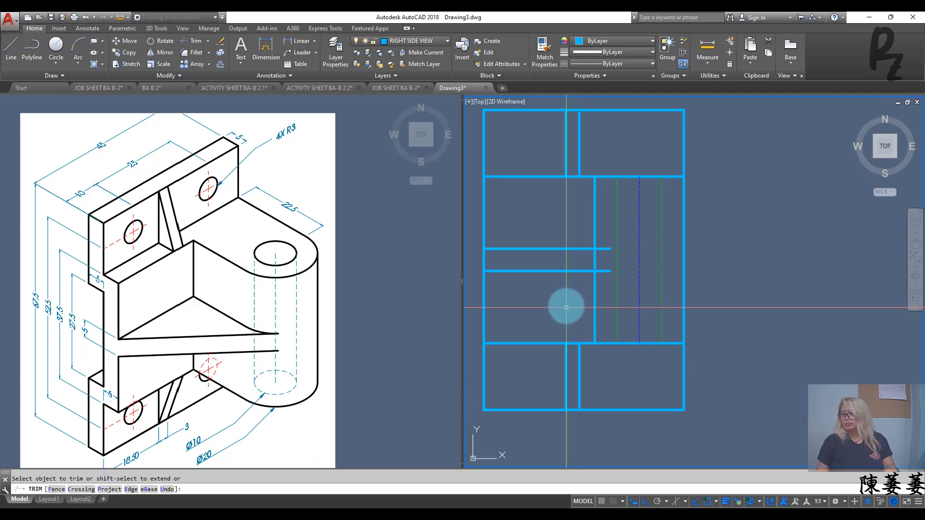
{"action": "key", "text": "Escape"}
{"action": "scroll", "coordinate": [565, 308], "scroll_direction": "down", "scroll_amount": 4}
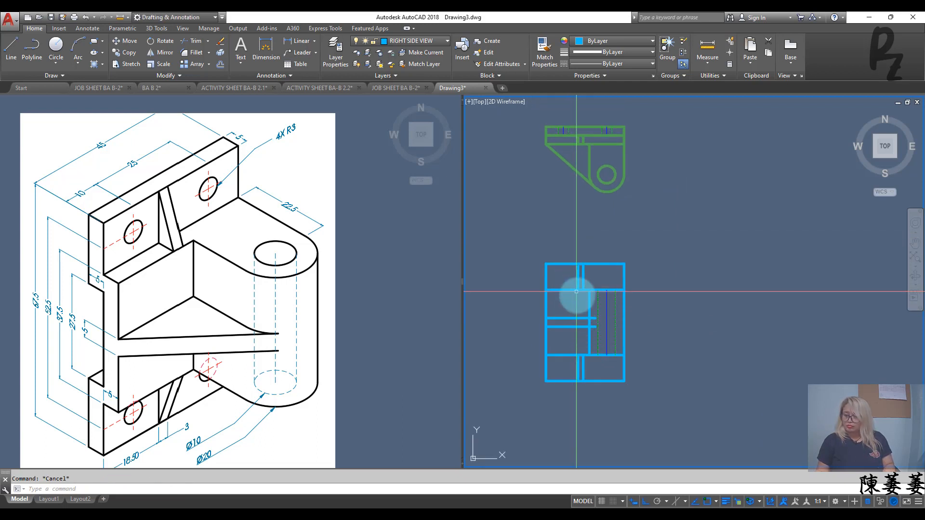
{"action": "middle_click_drag", "start_coordinate": [568, 284], "coordinate": [562, 266]}
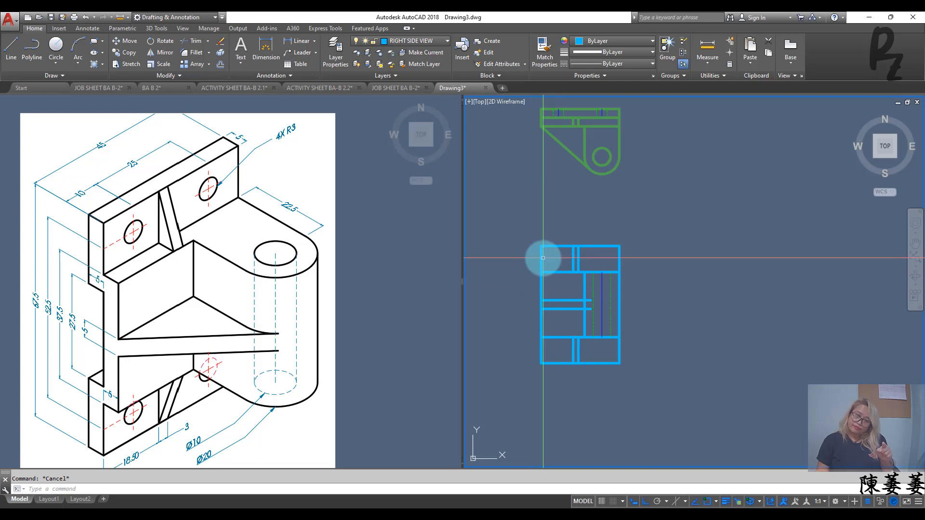
{"action": "scroll", "coordinate": [543, 258], "scroll_direction": "up", "scroll_amount": 3}
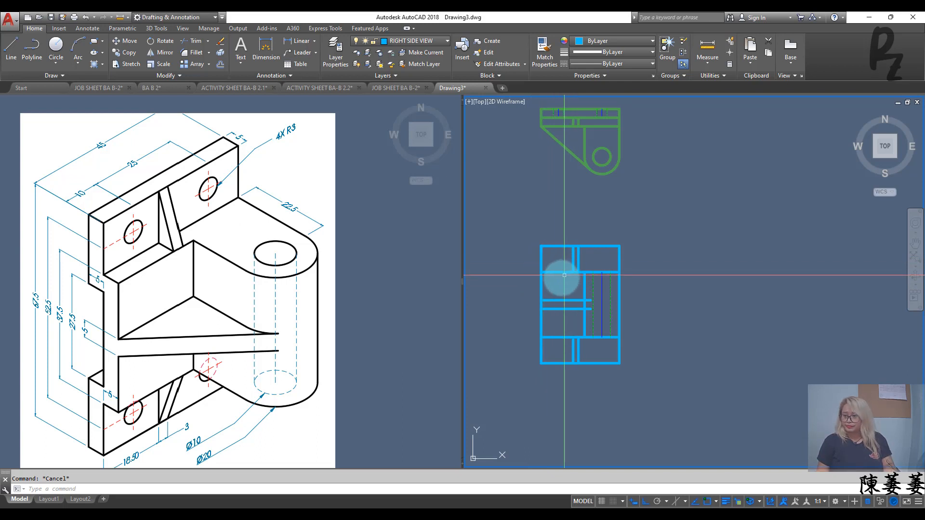
{"action": "left_click", "coordinate": [554, 268]}
{"action": "left_click", "coordinate": [546, 251]}
{"action": "left_click", "coordinate": [557, 341]}
{"action": "key", "text": "Escape"}
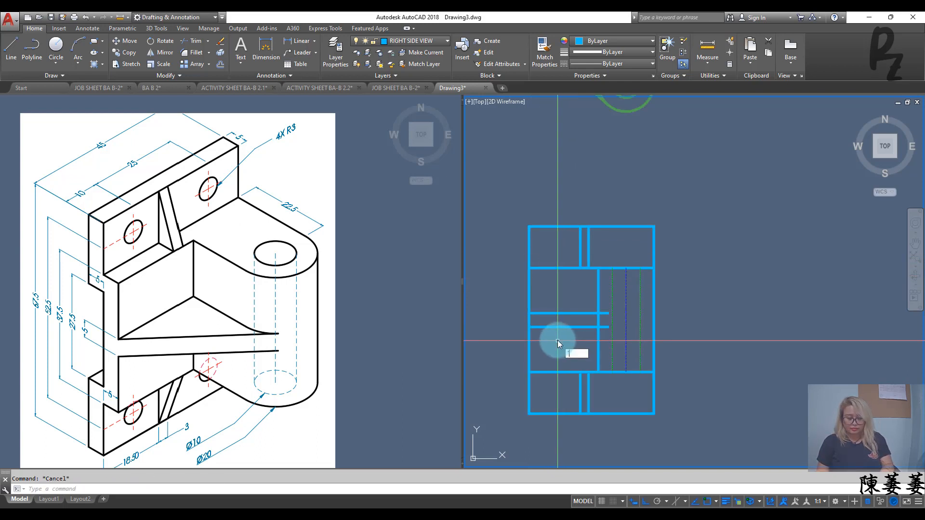
{"action": "right_click", "coordinate": [558, 343]}
{"action": "key", "text": "Escape"}
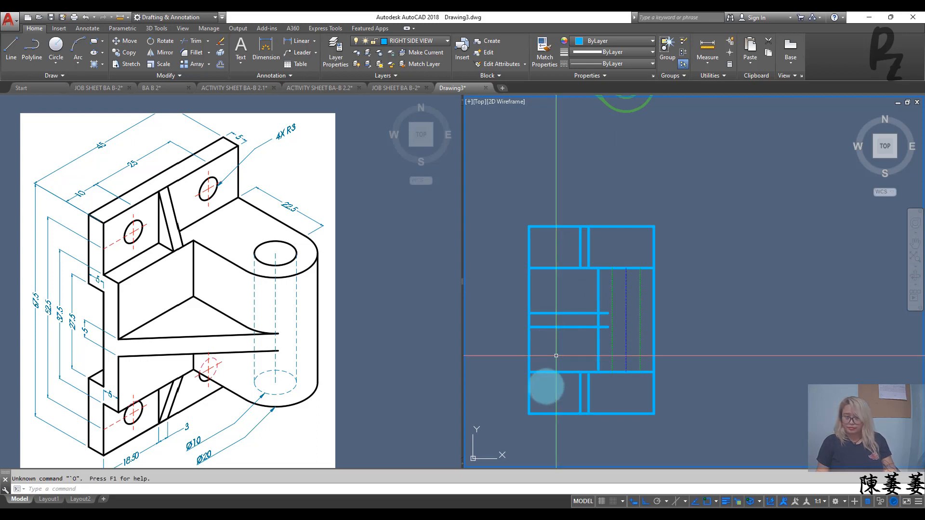
Step: Offset the right side view's upper and lower inner horizontal edges 5 units inward, towards the middle of the view
{"action": "type", "text": "o"}
{"action": "key", "text": "Return"}
{"action": "type", "text": "5"}
{"action": "key", "text": "Return"}
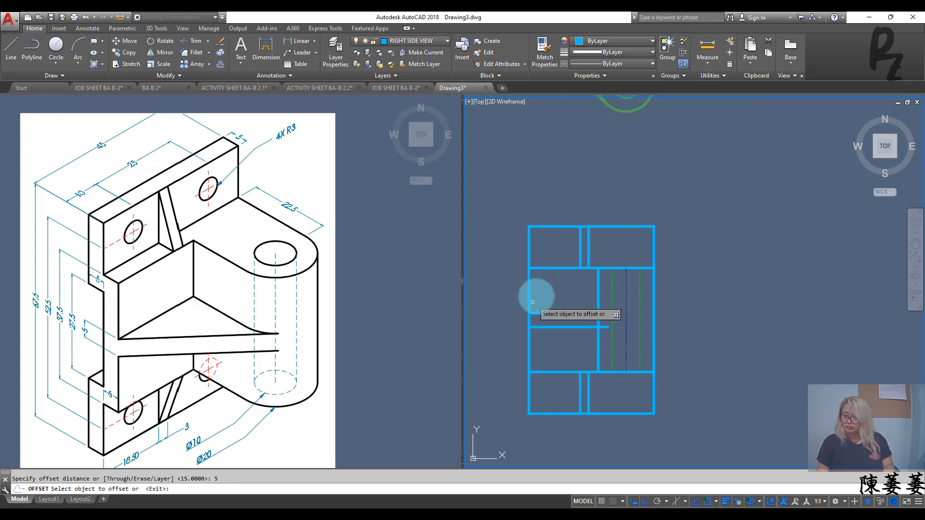
{"action": "left_click", "coordinate": [549, 268]}
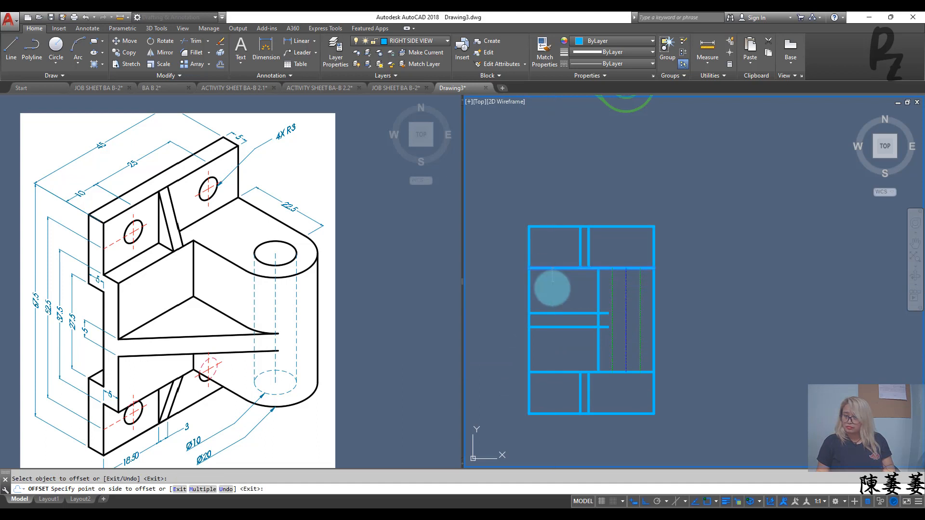
{"action": "left_click", "coordinate": [553, 285]}
{"action": "left_click", "coordinate": [554, 372]}
{"action": "left_click", "coordinate": [554, 343]}
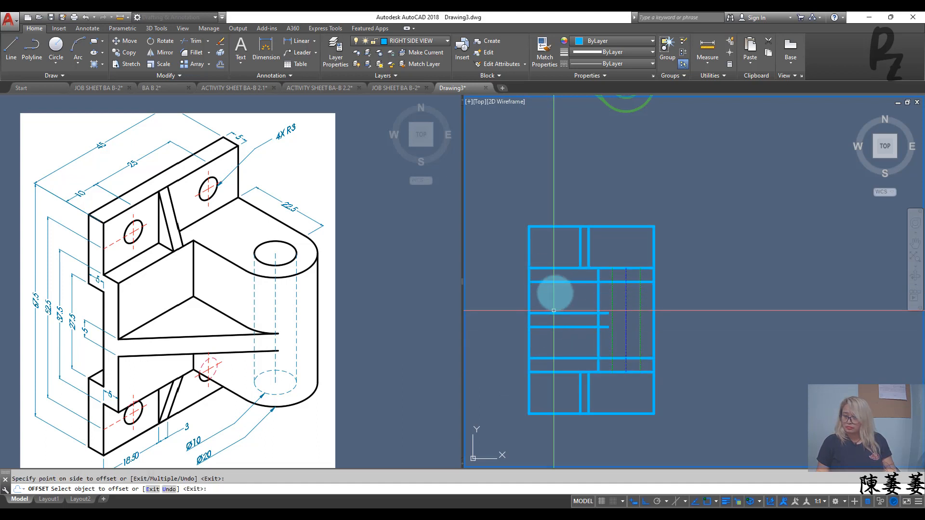
{"action": "key", "text": "Escape"}
Step: Match the two offset horizontal lines to the properties of the vertical HIDDENLINE line in the right side view
{"action": "left_click", "coordinate": [610, 296]}
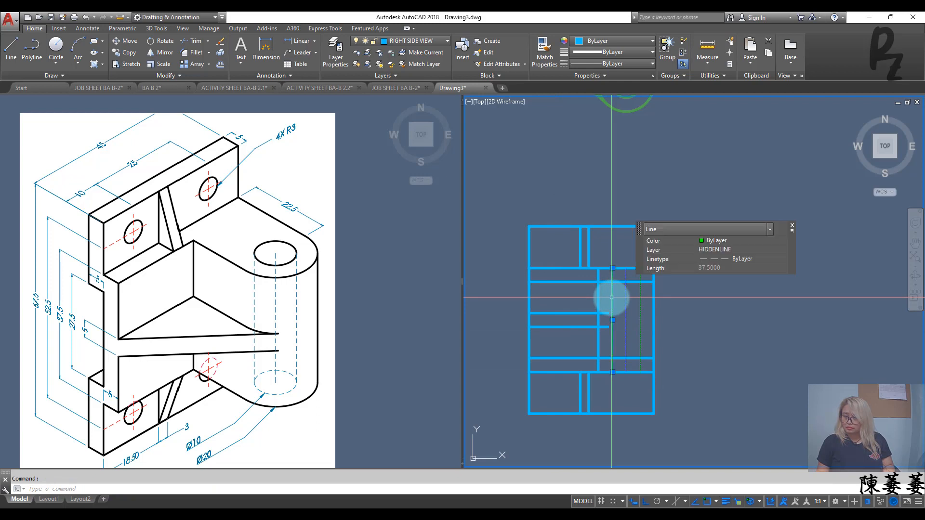
{"action": "key", "text": "Return"}
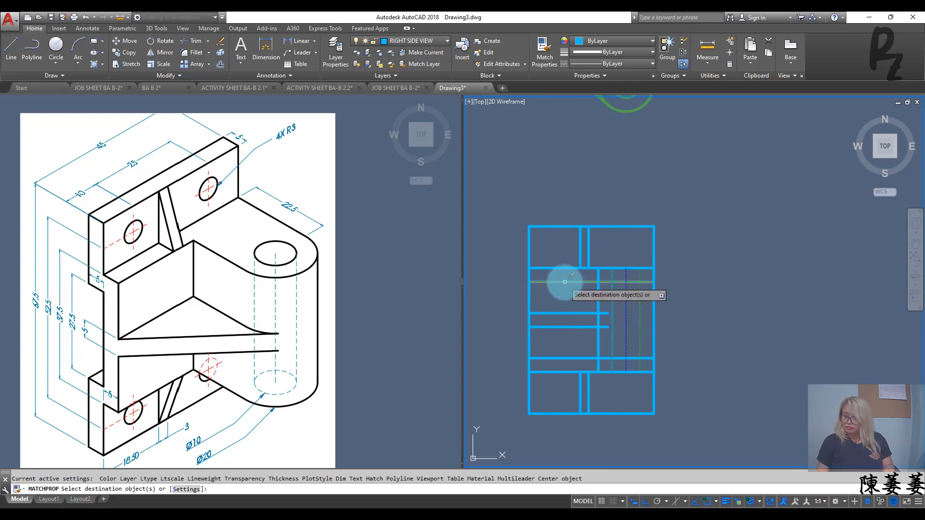
{"action": "left_click", "coordinate": [565, 282]}
{"action": "key", "text": "Escape"}
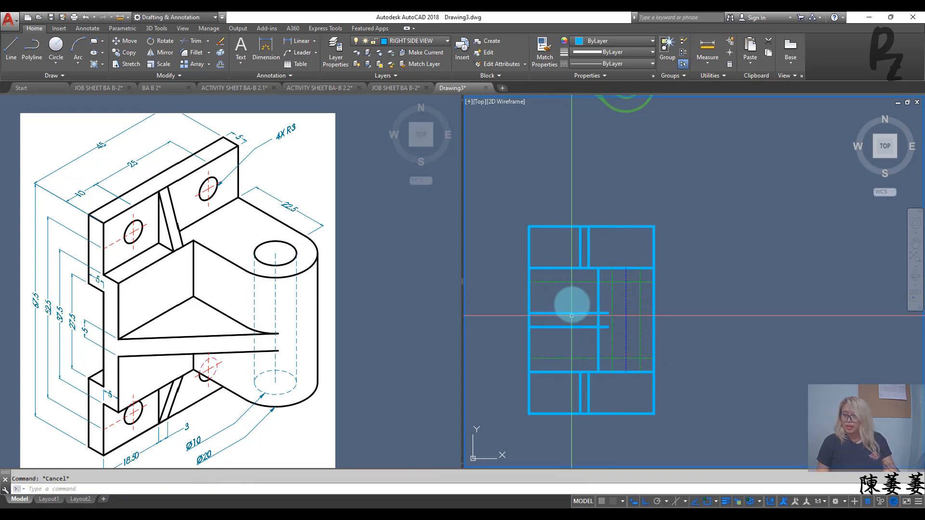
Step: Draw a vertical line from the top view's left hole centre line down to the right side view's bottom edge
{"action": "scroll", "coordinate": [570, 310], "scroll_direction": "down", "scroll_amount": 4}
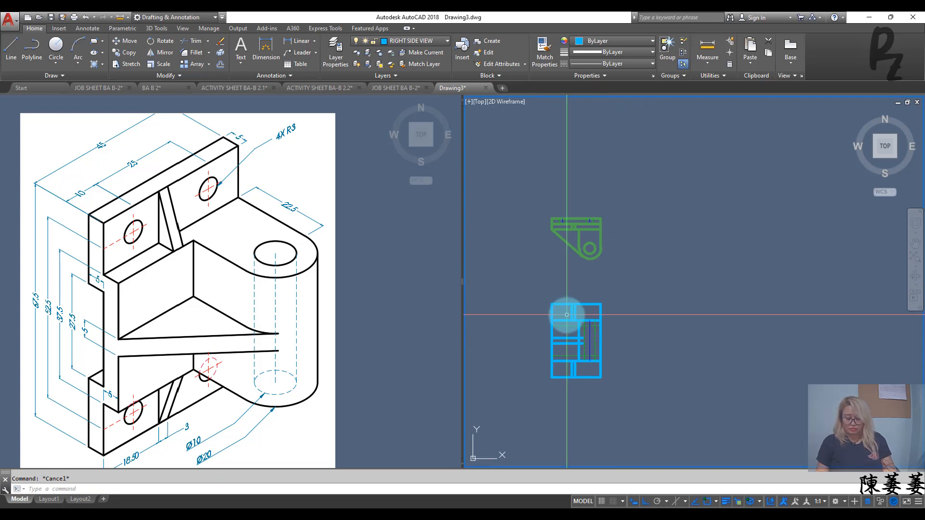
{"action": "type", "text": "l"}
{"action": "key", "text": "Return"}
{"action": "scroll", "coordinate": [547, 238], "scroll_direction": "up", "scroll_amount": 4}
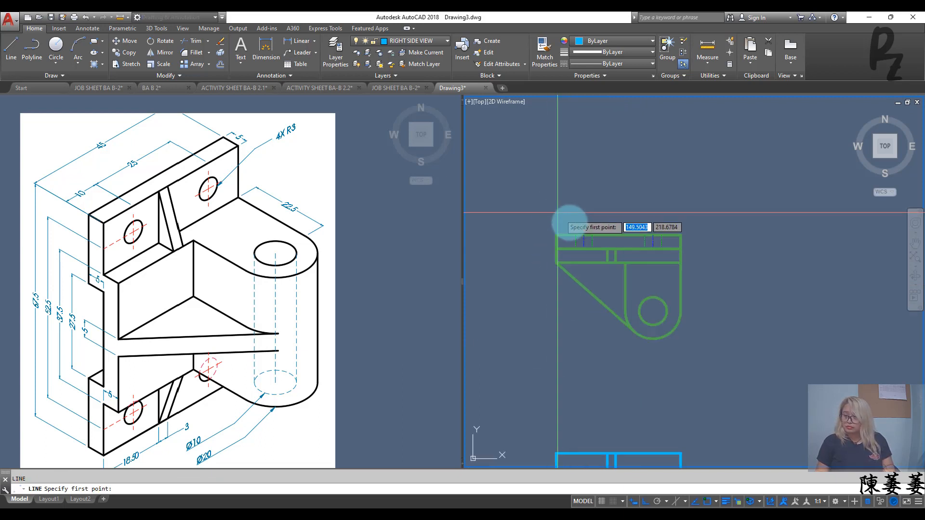
{"action": "left_click", "coordinate": [584, 245]}
{"action": "scroll", "coordinate": [581, 255], "scroll_direction": "down", "scroll_amount": 4}
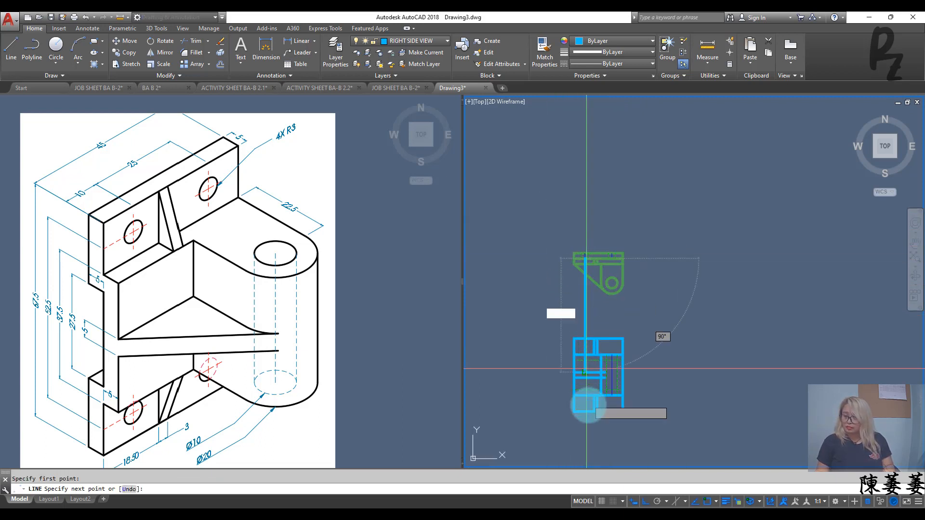
{"action": "left_click", "coordinate": [587, 410]}
{"action": "key", "text": "Return"}
Step: Draw a vertical line from the top view's right hole centre line down to the right side view's bottom edge
{"action": "key", "text": "Return"}
{"action": "scroll", "coordinate": [610, 263], "scroll_direction": "up", "scroll_amount": 3}
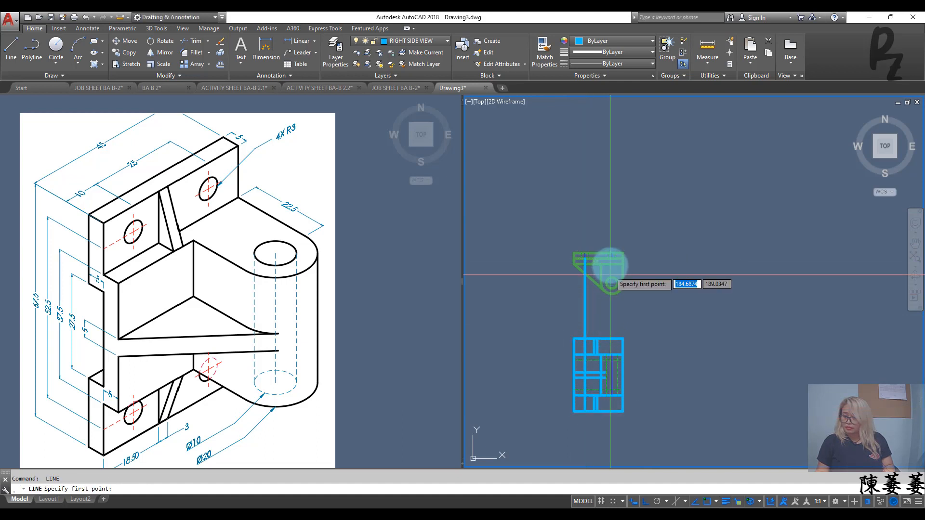
{"action": "left_click", "coordinate": [610, 254]}
{"action": "scroll", "coordinate": [612, 257], "scroll_direction": "down", "scroll_amount": 3}
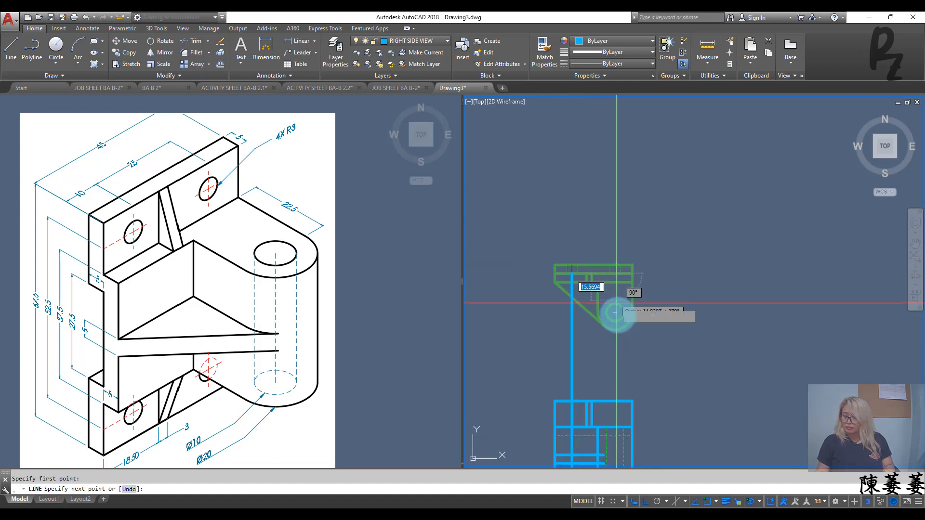
{"action": "middle_click_drag", "start_coordinate": [616, 433], "coordinate": [587, 310]}
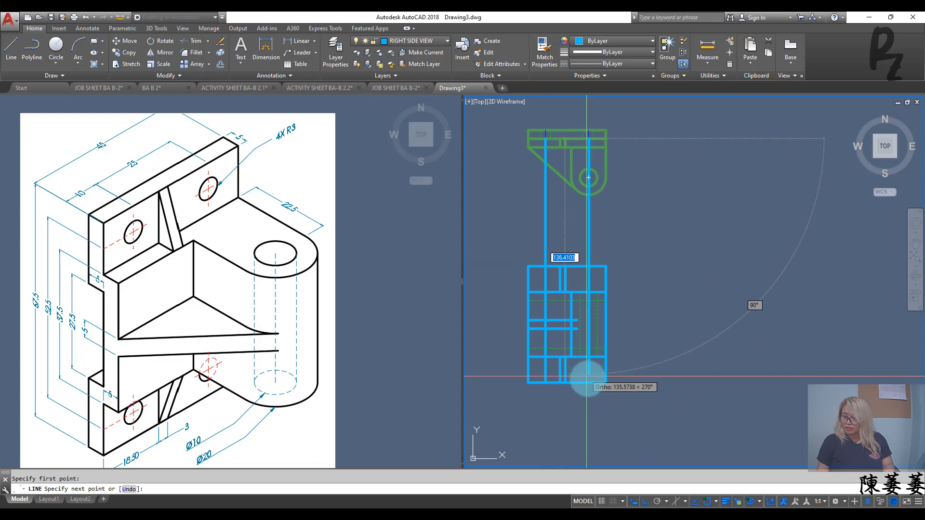
{"action": "key", "text": "Escape"}
{"action": "scroll", "coordinate": [530, 378], "scroll_direction": "up", "scroll_amount": 3}
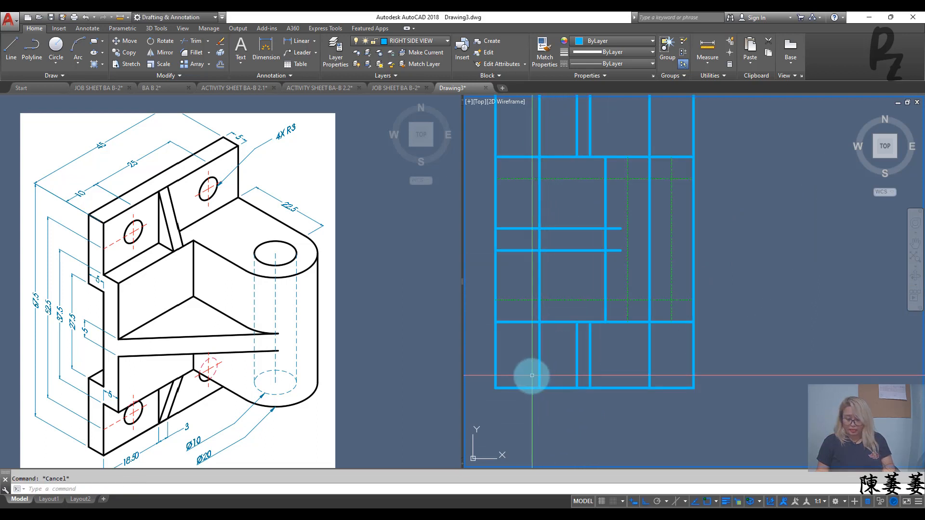
{"action": "type", "text": "L"}
{"action": "key", "text": "Return"}
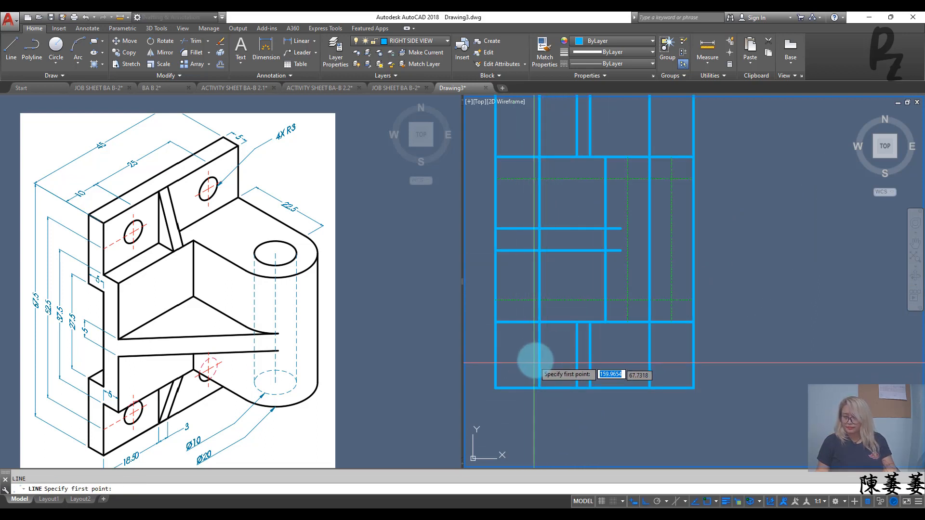
{"action": "key", "text": "Escape"}
Step: Trim the two hole projection lines above the right side view, using its top and inner horizontal edges as cutting edges
{"action": "type", "text": "tr"}
{"action": "key", "text": "Return"}
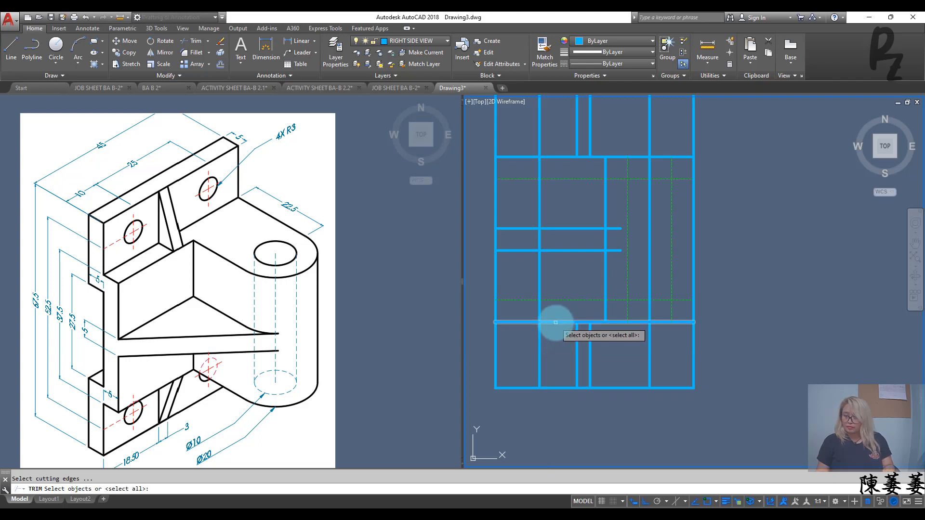
{"action": "left_click", "coordinate": [555, 323]}
{"action": "scroll", "coordinate": [567, 250], "scroll_direction": "down", "scroll_amount": 3}
{"action": "left_click", "coordinate": [565, 248]}
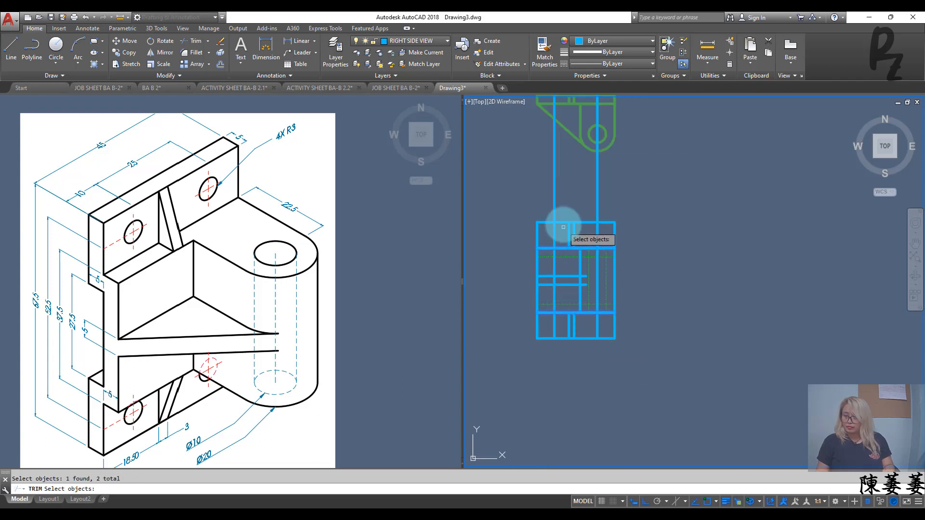
{"action": "key", "text": "Return"}
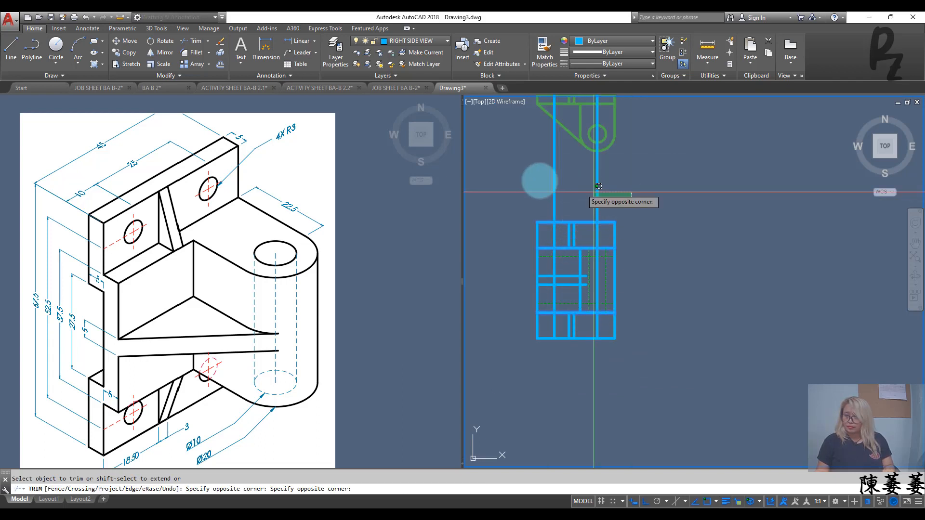
Step: Trim the two hole projection lines between the inner horizontal edges, keeping the blue centre line of the cylinder
{"action": "scroll", "coordinate": [568, 267], "scroll_direction": "up", "scroll_amount": 5}
{"action": "left_click", "coordinate": [527, 260]}
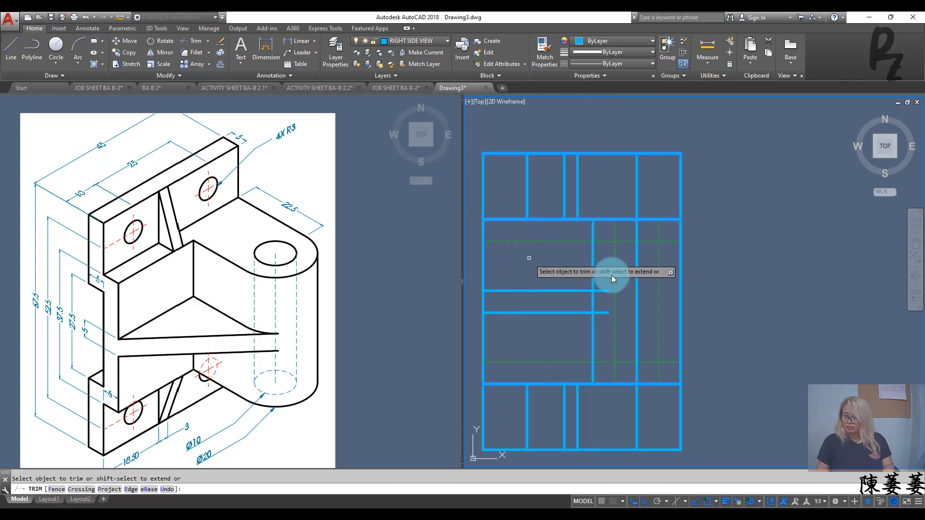
{"action": "left_click", "coordinate": [636, 268]}
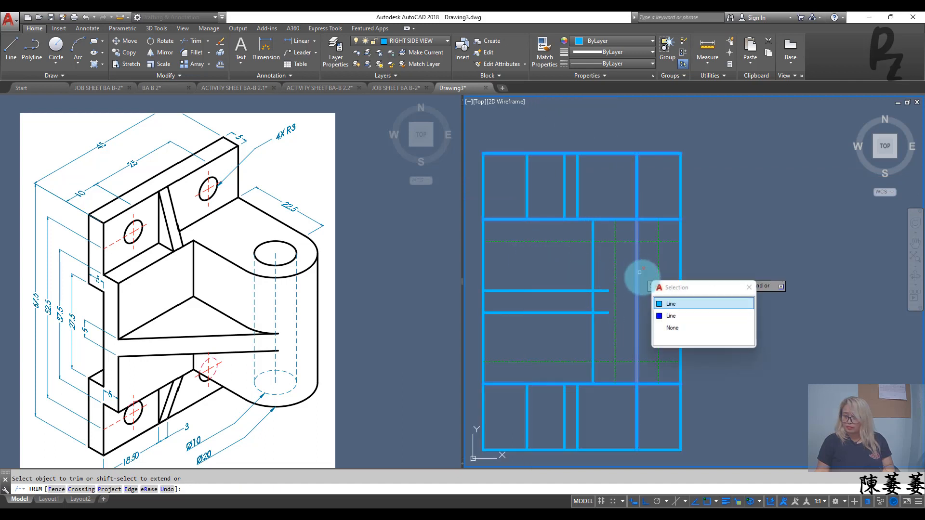
{"action": "left_click", "coordinate": [662, 303]}
{"action": "key", "text": "Return"}
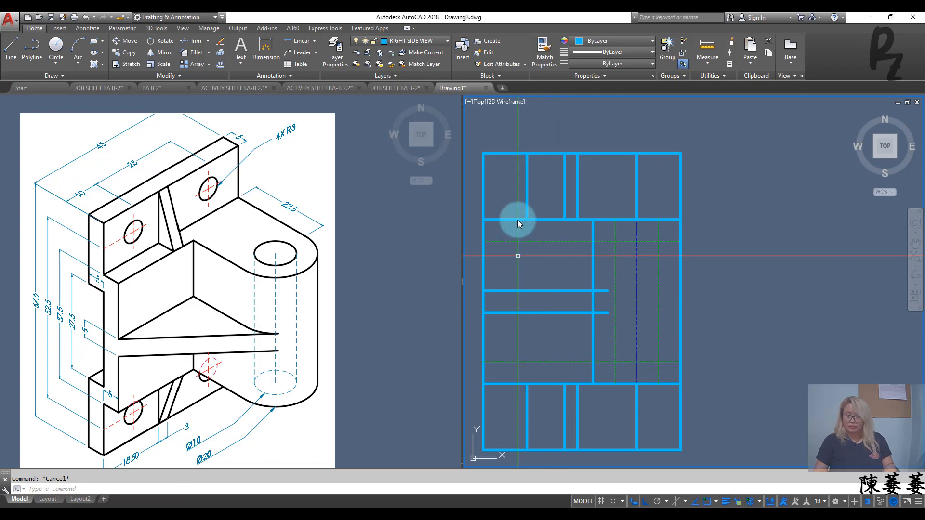
Step: Draw a circle of radius 3 centred on the midpoint of the left hole line in the upper flange
{"action": "type", "text": "c"}
{"action": "key", "text": "Return"}
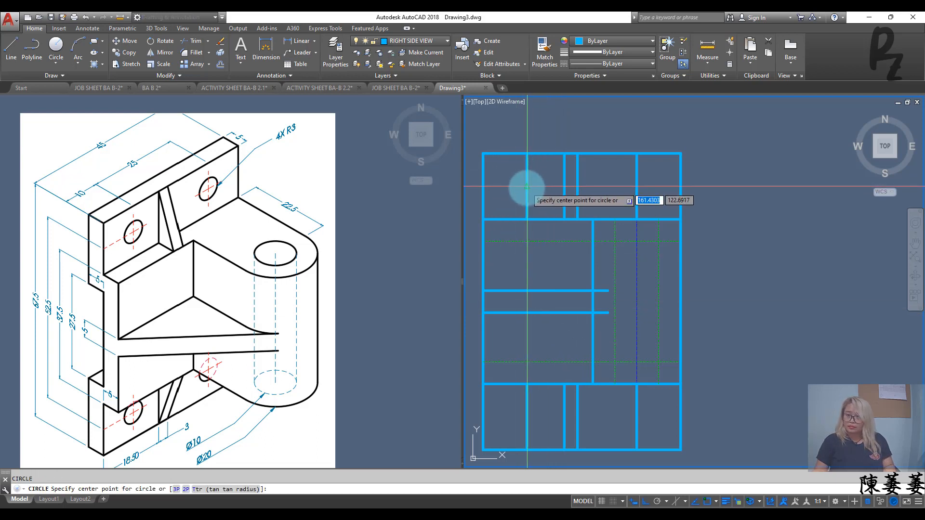
{"action": "left_click", "coordinate": [526, 184]}
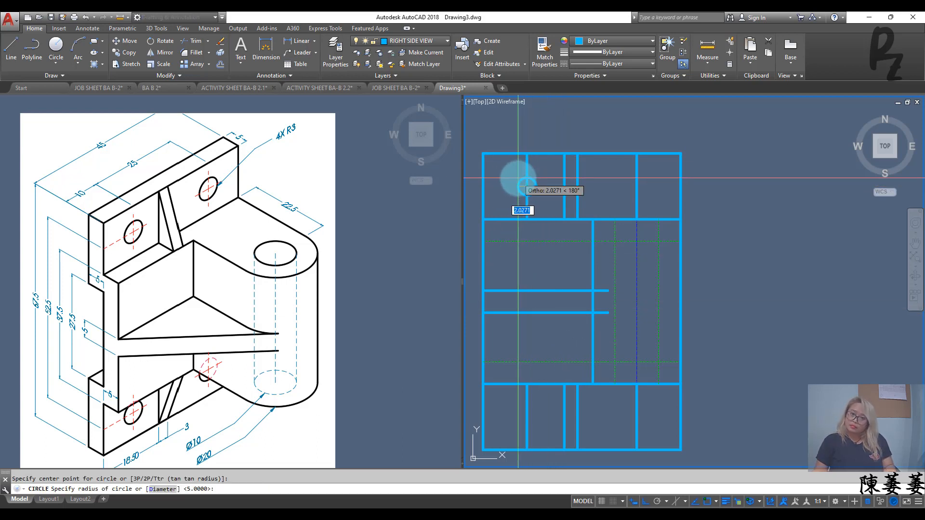
{"action": "left_click", "coordinate": [540, 186]}
Step: Copy the circle 25 units to the right, onto the midpoint of the upper flange's right hole line
{"action": "left_click", "coordinate": [540, 186]}
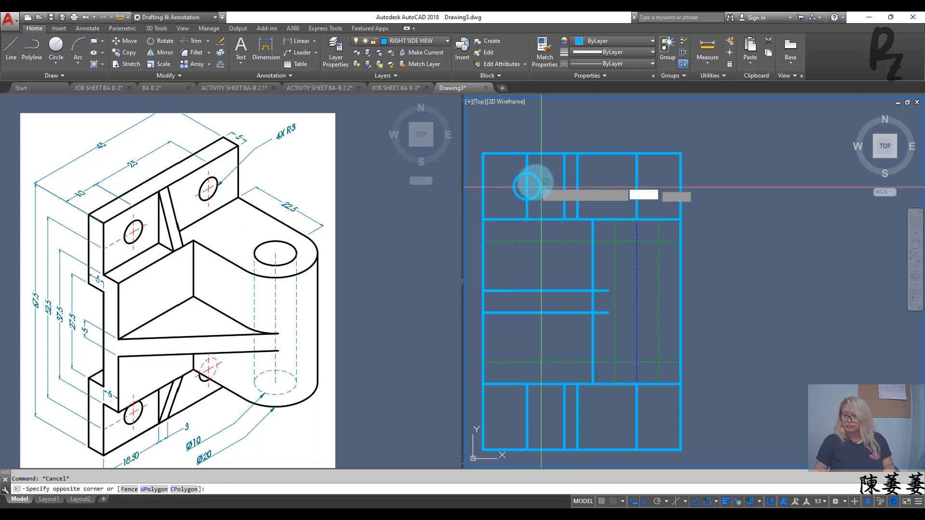
{"action": "type", "text": "co"}
{"action": "key", "text": "Return"}
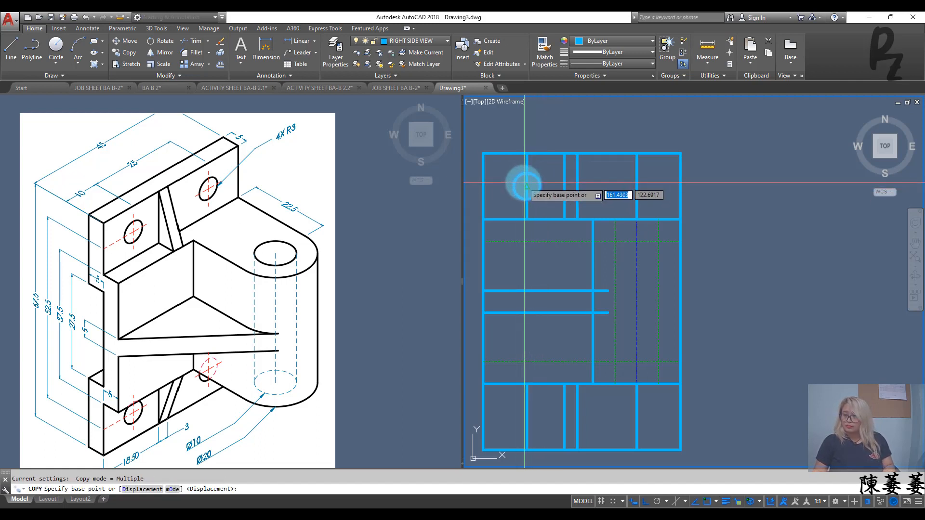
{"action": "left_click", "coordinate": [527, 186]}
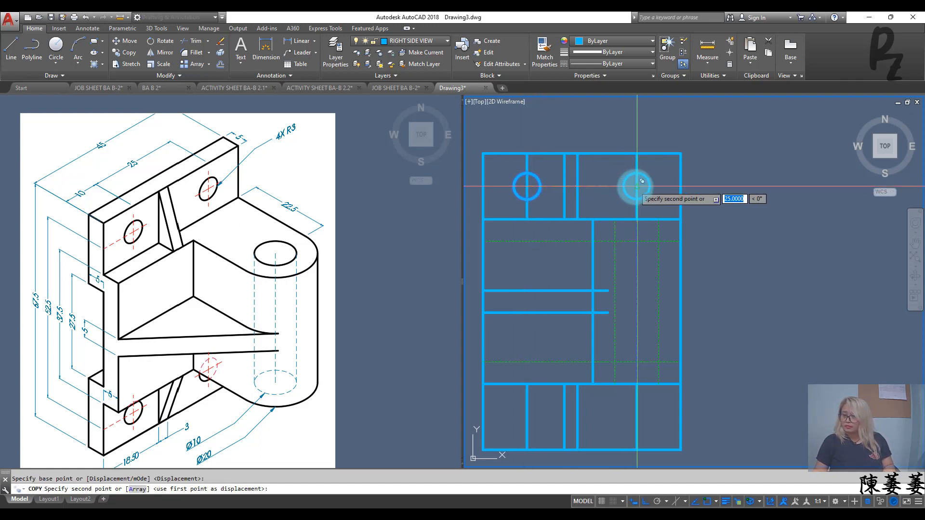
{"action": "left_click", "coordinate": [637, 187]}
{"action": "key", "text": "Escape"}
{"action": "key", "text": "Escape"}
Step: Copy both upper flange circles straight down to the midpoints of the lower flange's hole lines
{"action": "left_click", "coordinate": [628, 190]}
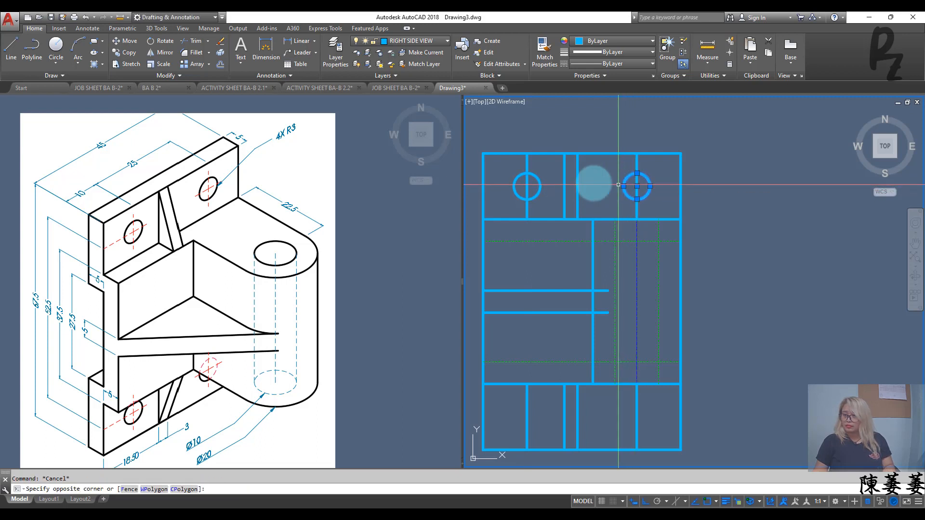
{"action": "left_click", "coordinate": [616, 186]}
{"action": "left_click", "coordinate": [541, 191]}
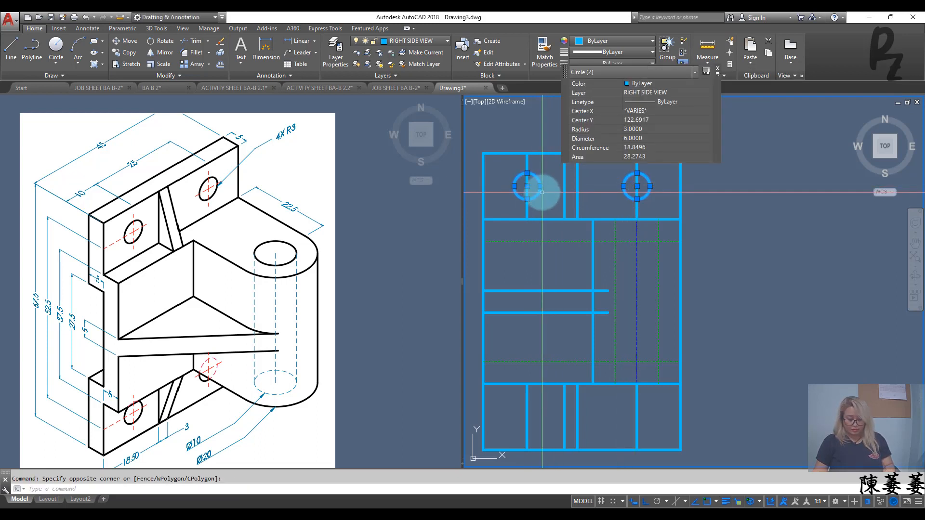
{"action": "key", "text": "Return"}
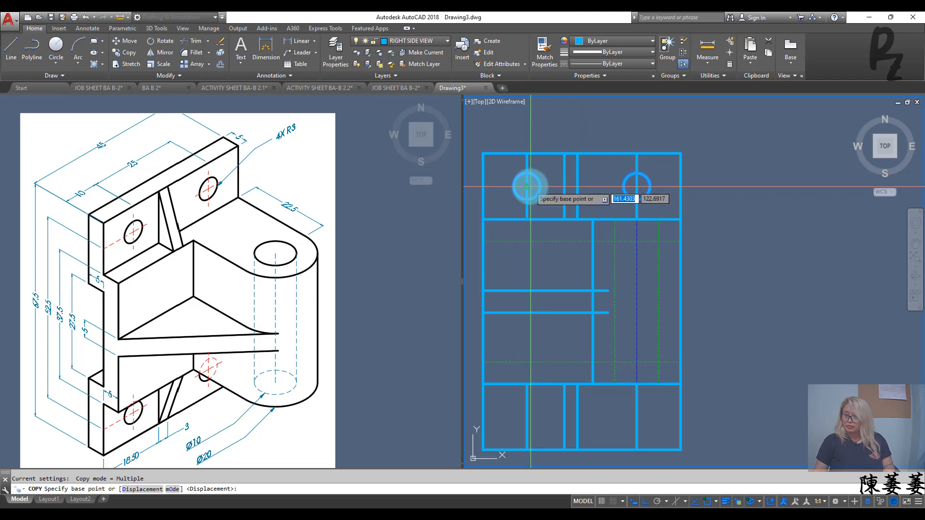
{"action": "left_click", "coordinate": [526, 187]}
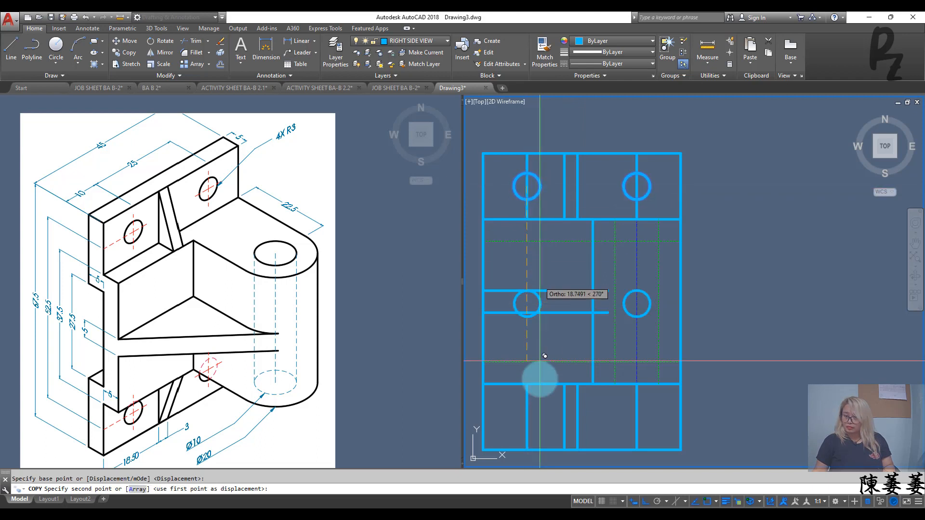
{"action": "left_click", "coordinate": [530, 421]}
{"action": "key", "text": "Escape"}
{"action": "key", "text": "Escape"}
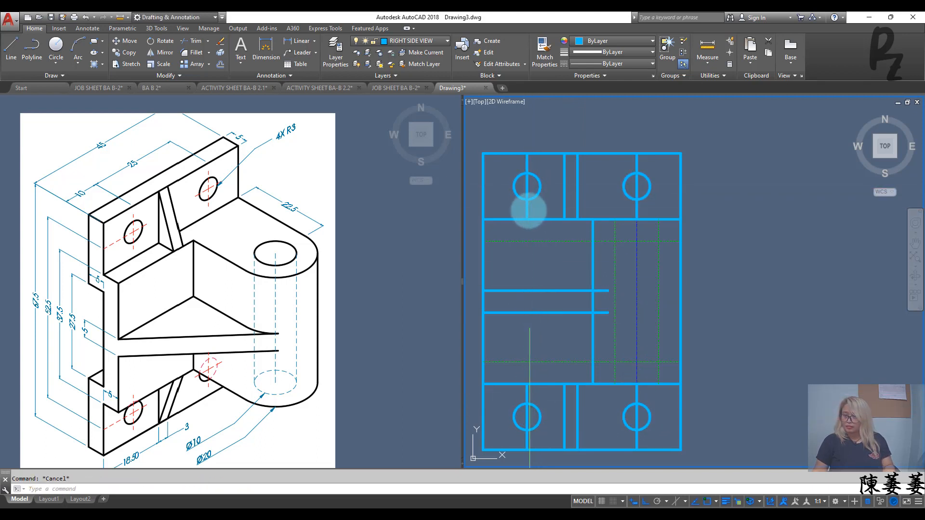
Step: Delete the four vertical construction lines through the hole circles in the upper and lower flanges
{"action": "left_click", "coordinate": [532, 207]}
{"action": "left_click", "coordinate": [522, 208]}
{"action": "left_click", "coordinate": [642, 212]}
{"action": "left_click", "coordinate": [632, 208]}
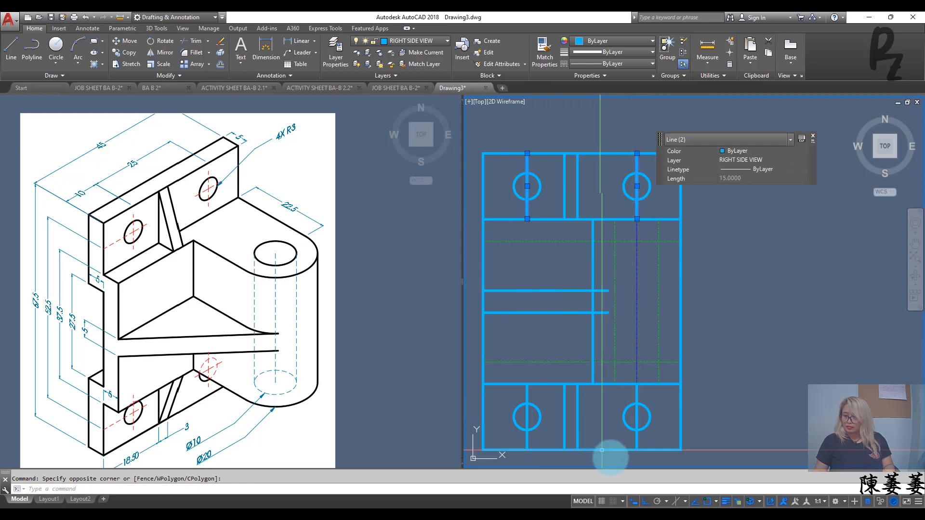
{"action": "left_click", "coordinate": [646, 434]}
{"action": "left_click", "coordinate": [630, 438]}
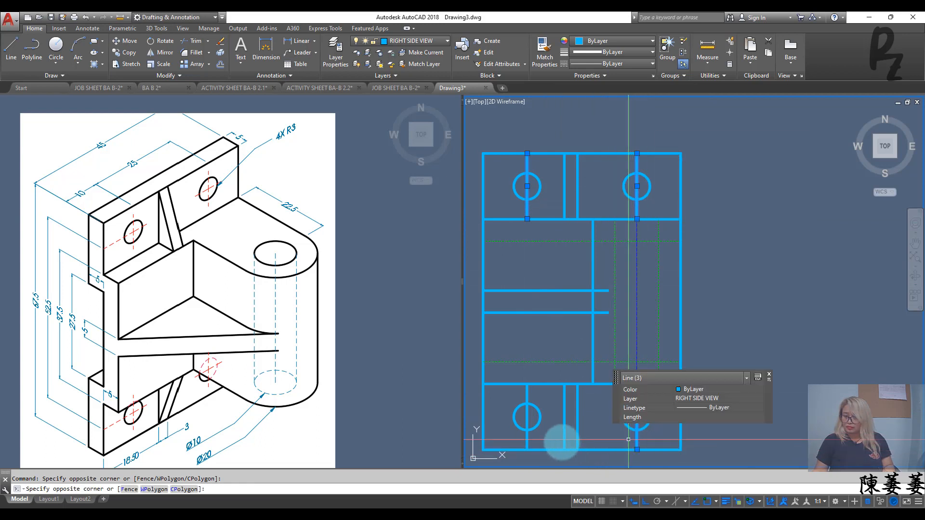
{"action": "left_click", "coordinate": [533, 442]}
{"action": "left_click", "coordinate": [521, 436]}
{"action": "key", "text": "Delete"}
{"action": "scroll", "coordinate": [574, 419], "scroll_direction": "down", "scroll_amount": 3}
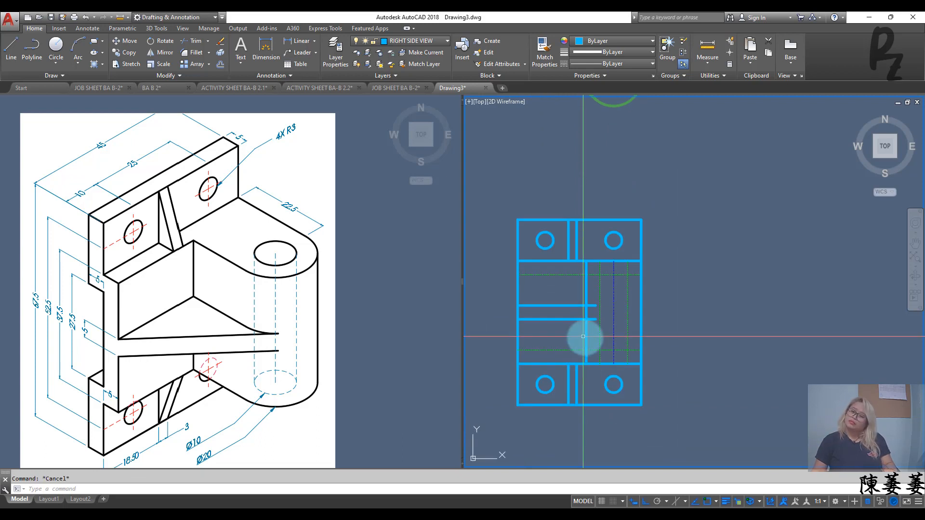
{"action": "scroll", "coordinate": [590, 307], "scroll_direction": "up", "scroll_amount": 4}
{"action": "scroll", "coordinate": [610, 312], "scroll_direction": "down", "scroll_amount": 2}
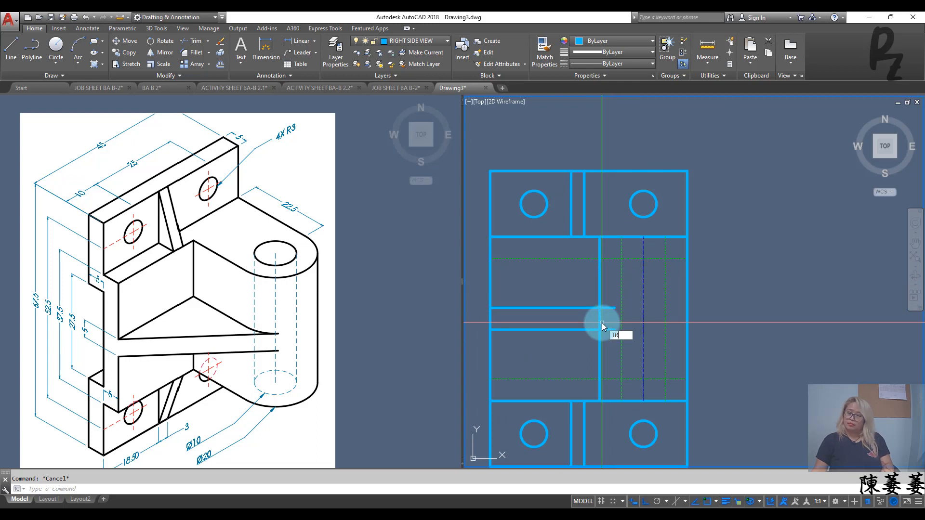
Step: Trim the segment of the inner vertical edge lying between the two horizontal rib lines in the blue right side view
{"action": "key", "text": "Return"}
{"action": "key", "text": "Return"}
{"action": "left_click", "coordinate": [609, 323]}
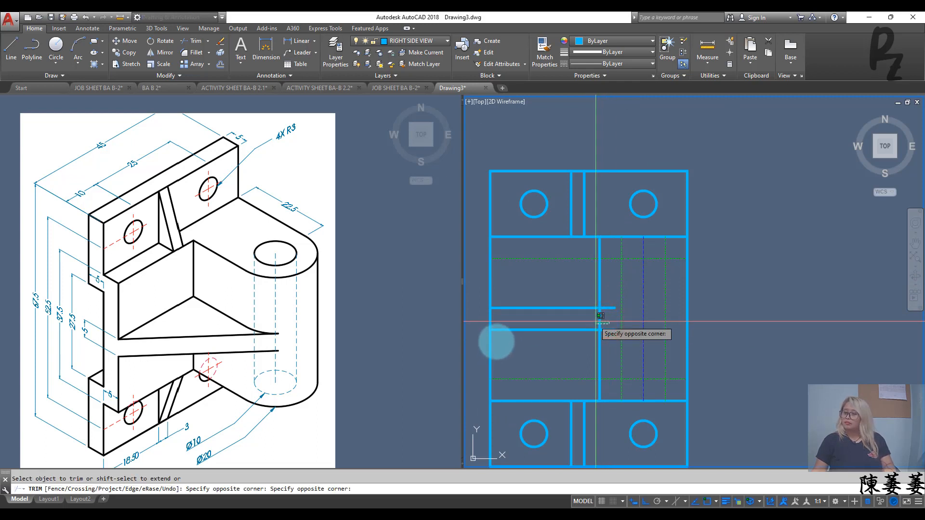
{"action": "left_click", "coordinate": [596, 321]}
{"action": "key", "text": "Escape"}
{"action": "key", "text": "Escape"}
Step: Make LEFT SIDE VIEW the current layer for drawing in the empty area beside the right side view
{"action": "scroll", "coordinate": [572, 346], "scroll_direction": "down", "scroll_amount": 4}
{"action": "mouse_move", "coordinate": [591, 353]}
{"action": "middle_mouse_down"}
{"action": "mouse_move", "coordinate": [581, 326]}
{"action": "mouse_move", "coordinate": [613, 324]}
{"action": "middle_mouse_up"}
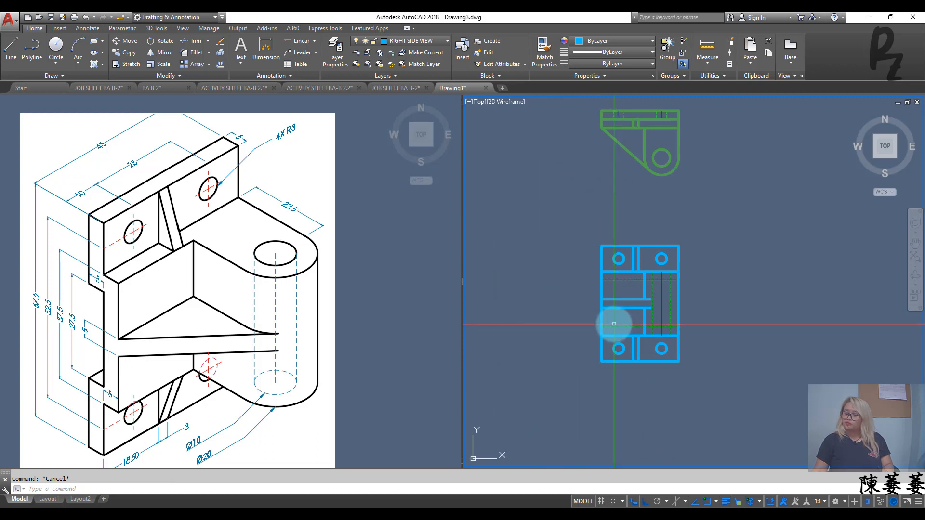
{"action": "middle_click_drag", "start_coordinate": [699, 314], "coordinate": [735, 323]}
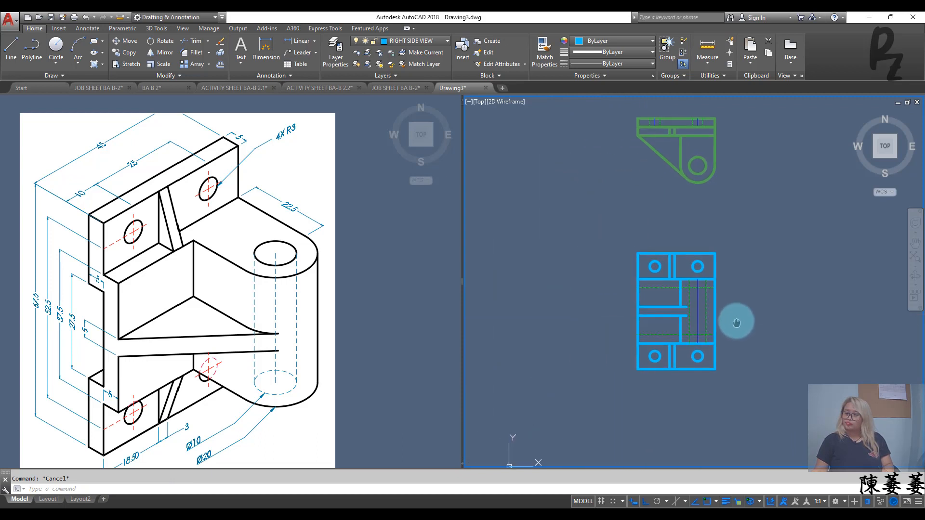
{"action": "middle_click_drag", "start_coordinate": [545, 342], "coordinate": [636, 330]}
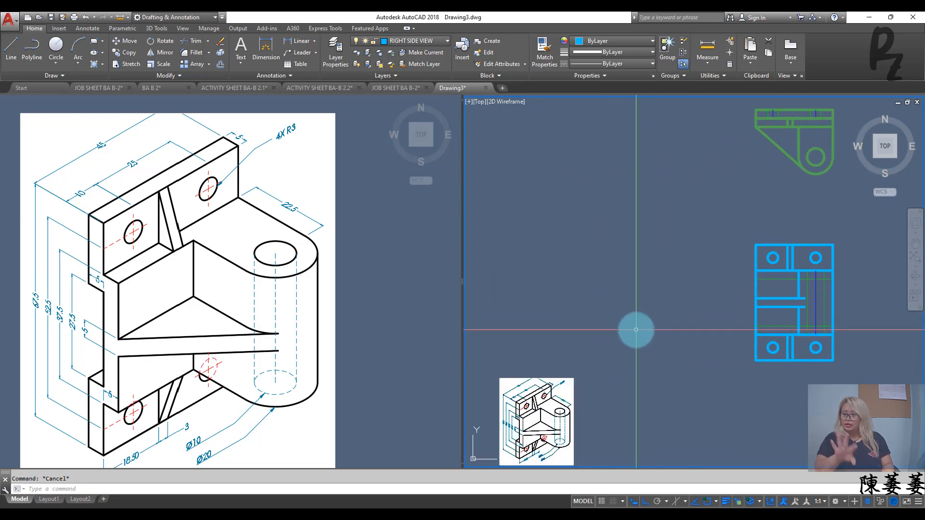
{"action": "left_click", "coordinate": [406, 42]}
{"action": "left_click", "coordinate": [400, 123]}
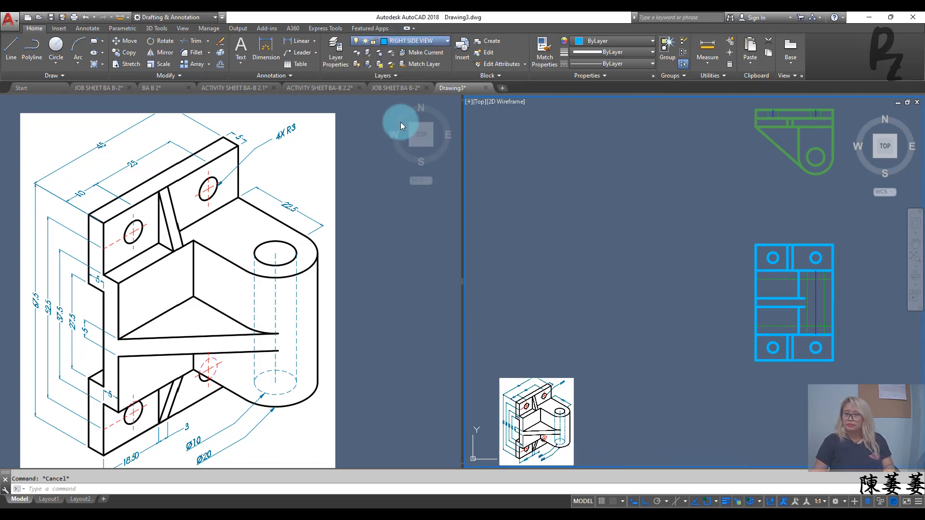
Step: Draw the left side view's horizontal top edge leftward from the upper-left corner of the blue right side view
{"action": "type", "text": "l"}
{"action": "key", "text": "Return"}
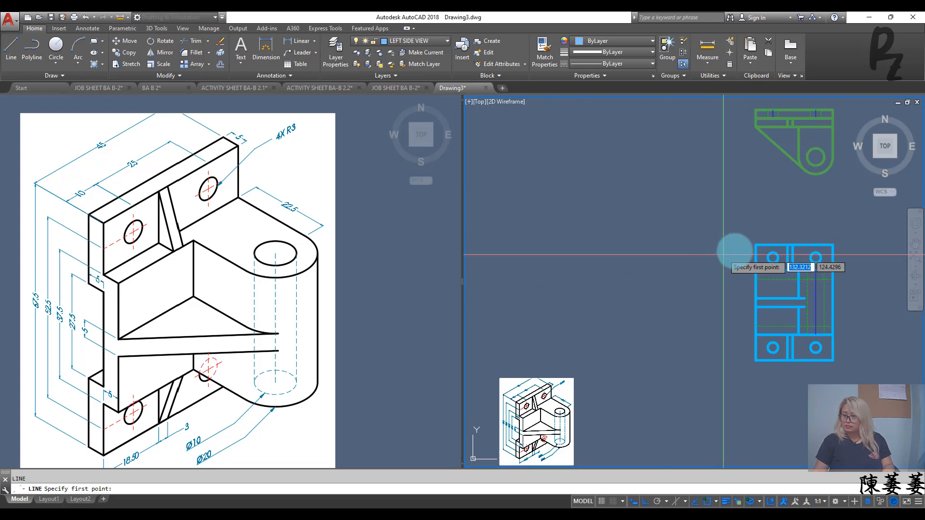
{"action": "left_click", "coordinate": [755, 245]}
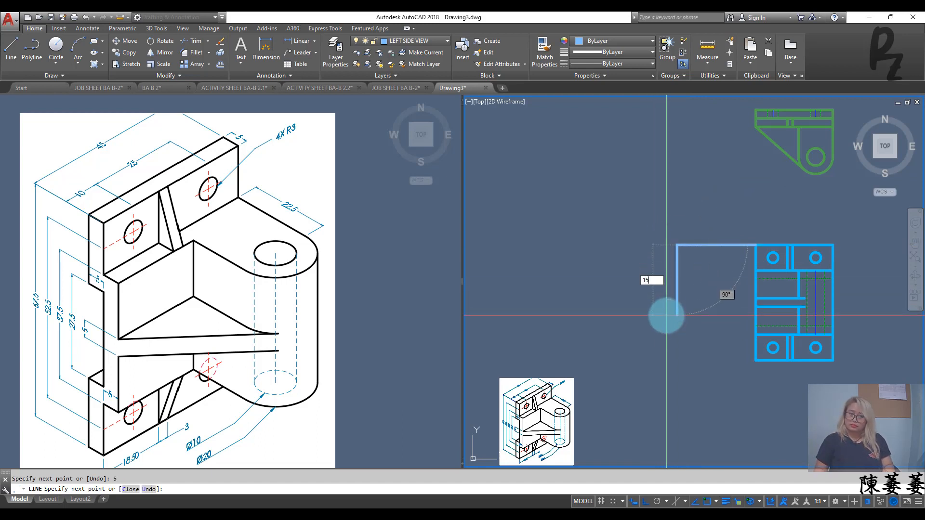
Step: Try to continue the outline with line segments 15 down, 5 right and 27.5 down, and undo these segments
{"action": "type", "text": "15"}
{"action": "key", "text": "Return"}
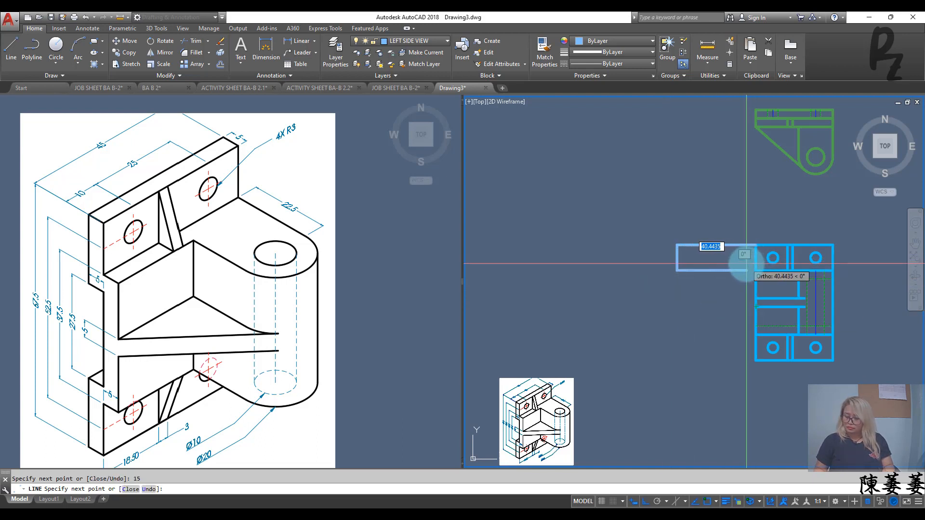
{"action": "type", "text": "5"}
{"action": "key", "text": "Return"}
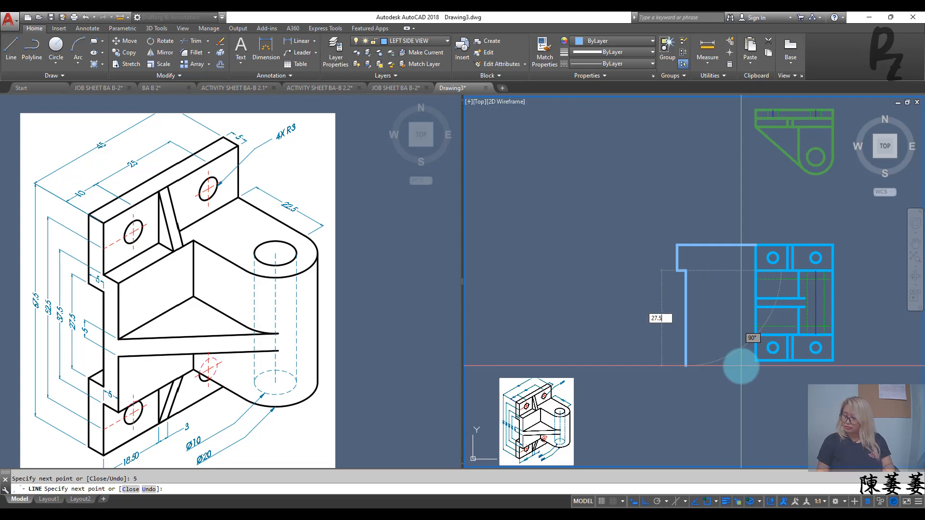
{"action": "key", "text": "Return"}
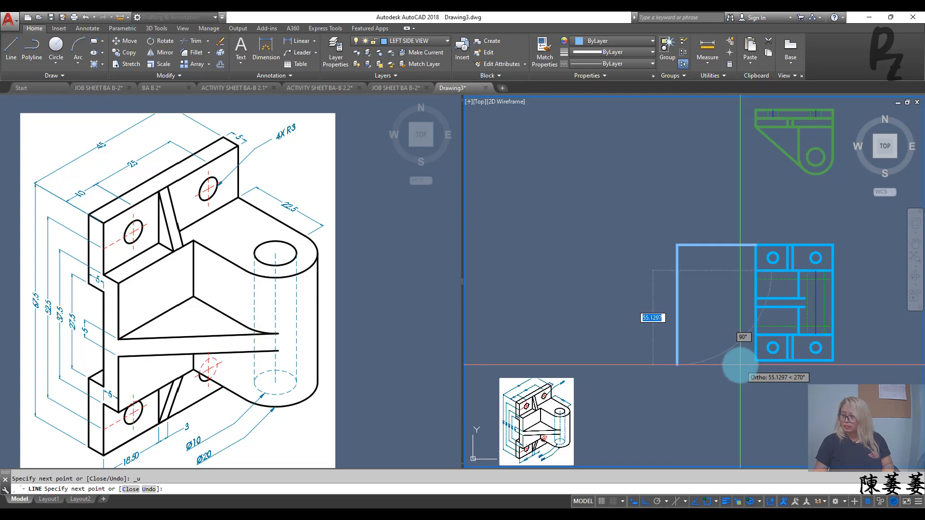
{"action": "key", "text": "Escape"}
Step: Project horizontal lines leftward from the right side view's upper hidden line, lower hidden line and lower-left corner
{"action": "type", "text": "l"}
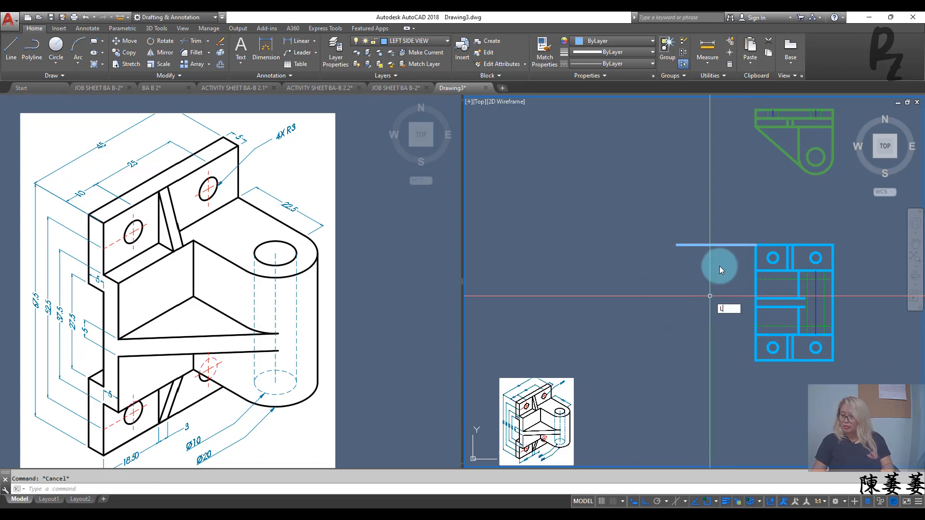
{"action": "key", "text": "Return"}
{"action": "left_click", "coordinate": [756, 279]}
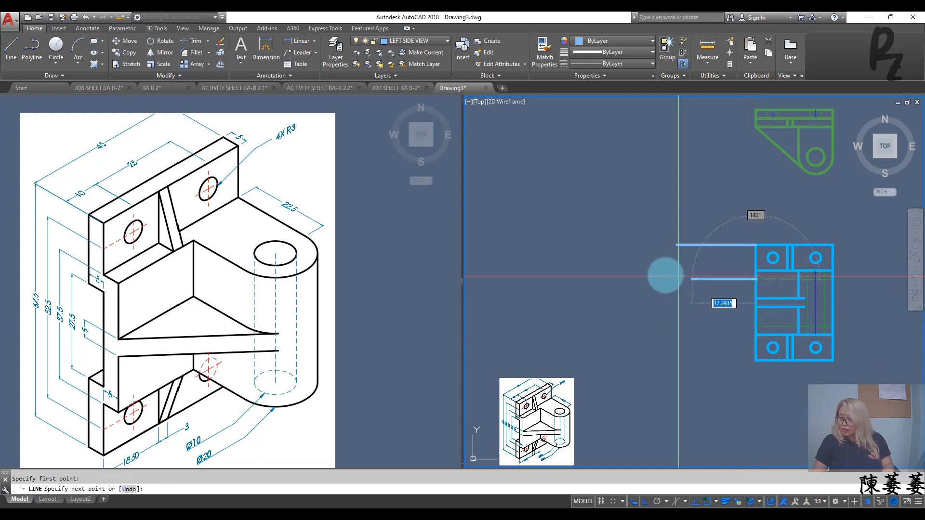
{"action": "left_click", "coordinate": [664, 279]}
{"action": "key", "text": "Return"}
{"action": "key", "text": "Return"}
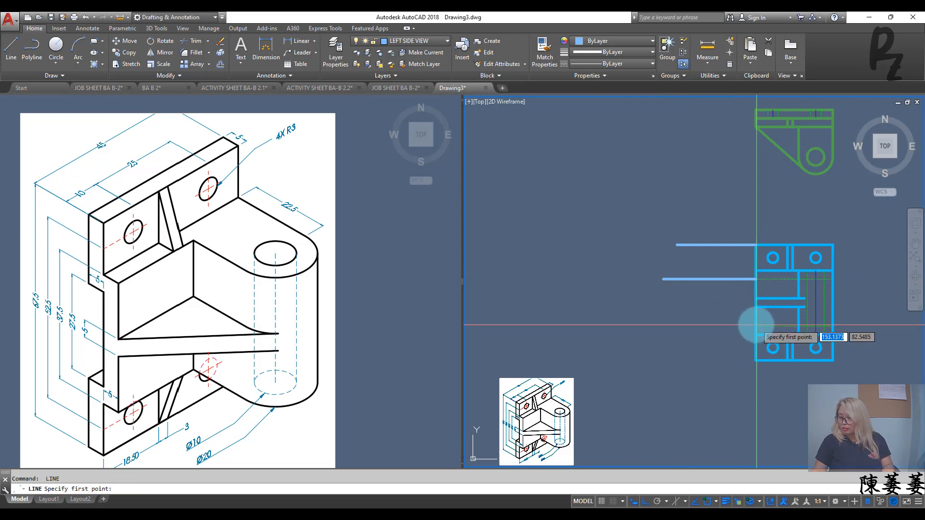
{"action": "left_click", "coordinate": [756, 327]}
{"action": "left_click", "coordinate": [655, 326]}
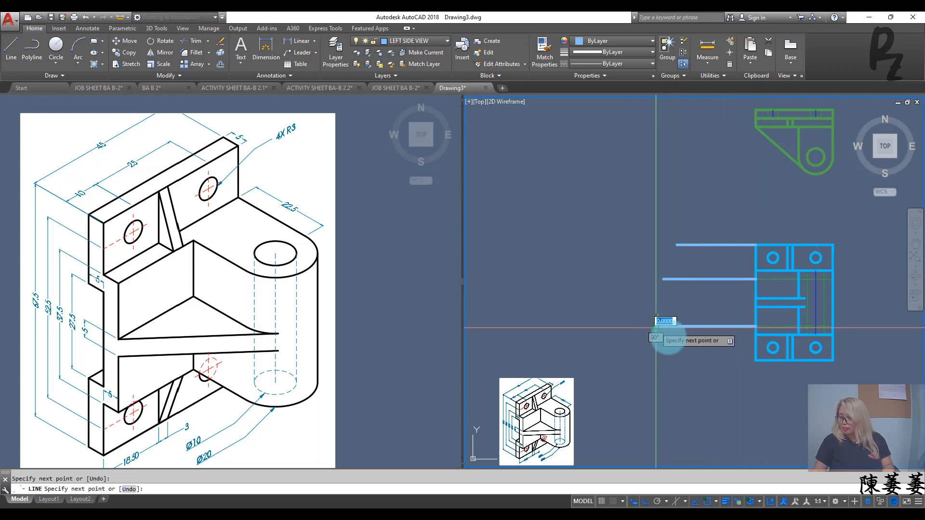
{"action": "key", "text": "Return"}
{"action": "left_click", "coordinate": [756, 360]}
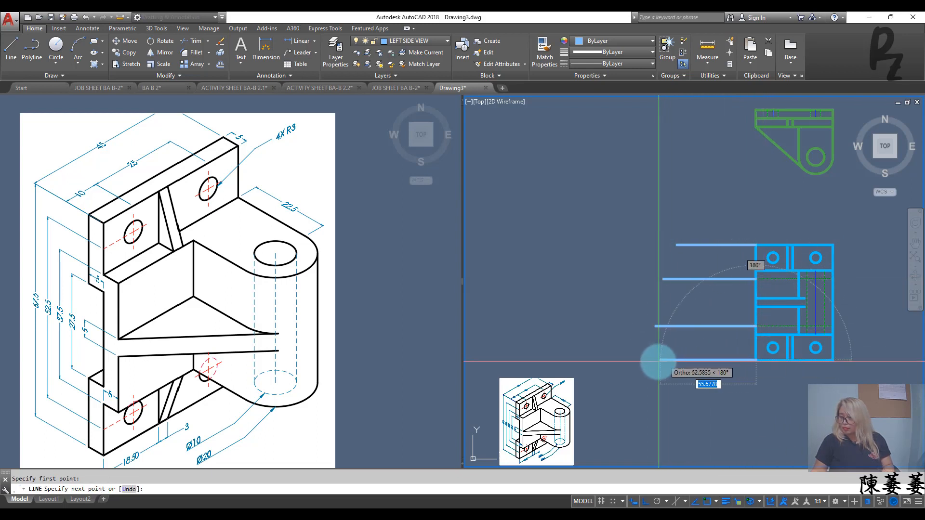
{"action": "left_click", "coordinate": [658, 360]}
{"action": "key", "text": "Escape"}
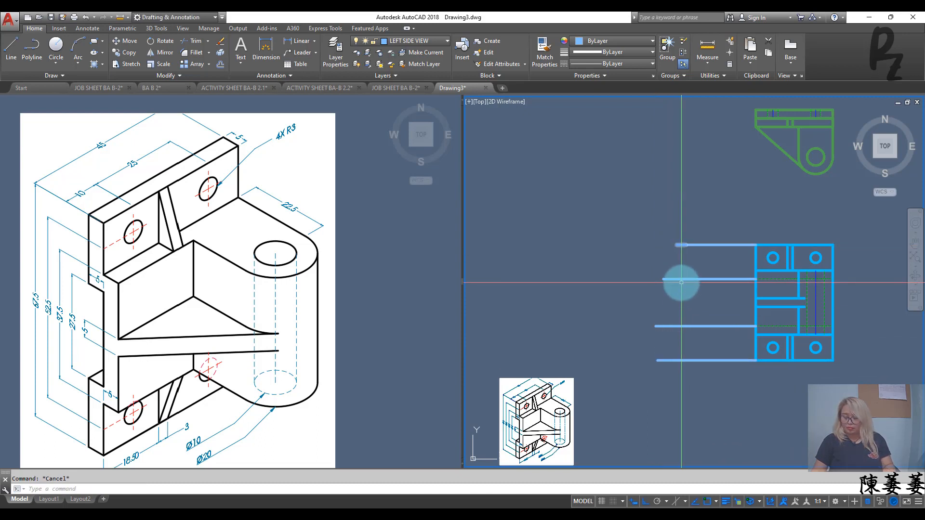
Step: Draw a 20-unit vertical edge from the top edge's left end to the upper projection line, and erase that projection line
{"action": "key", "text": "Return"}
{"action": "left_click", "coordinate": [677, 279]}
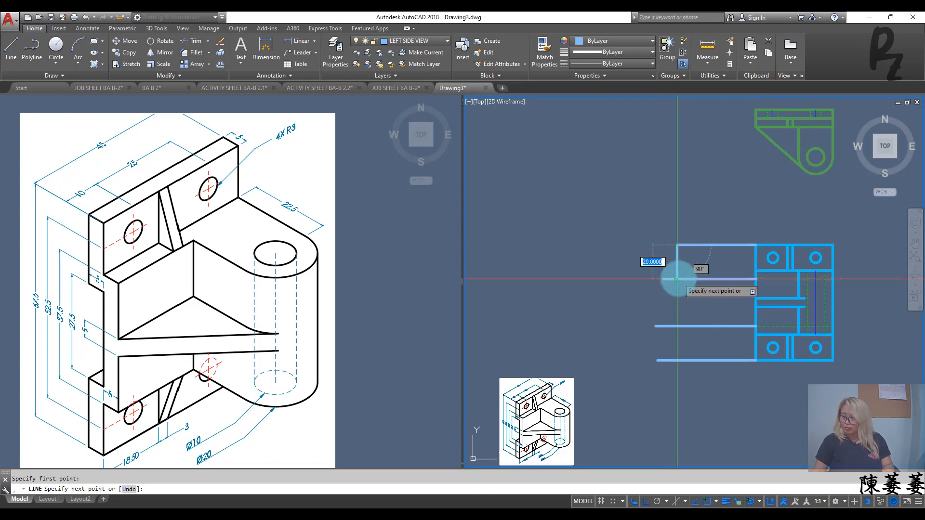
{"action": "key", "text": "Escape"}
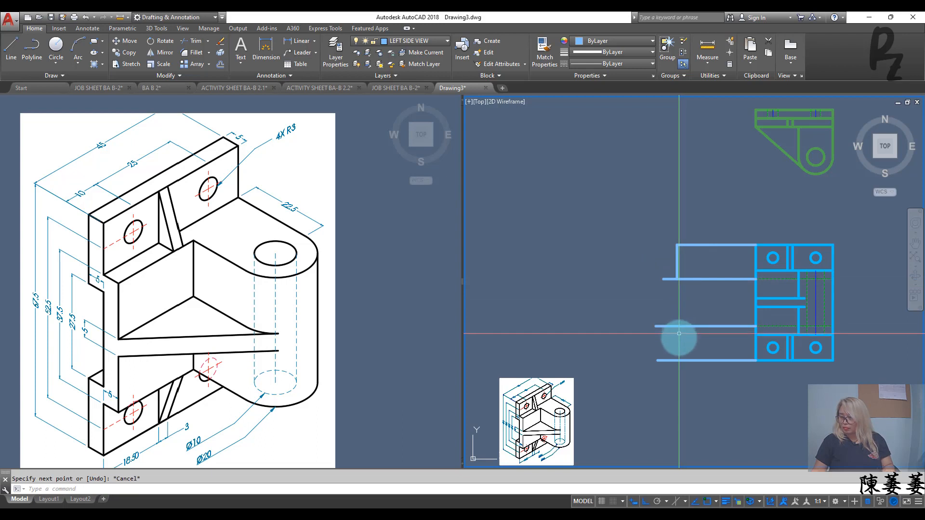
{"action": "key", "text": "Escape"}
{"action": "left_click", "coordinate": [674, 279]}
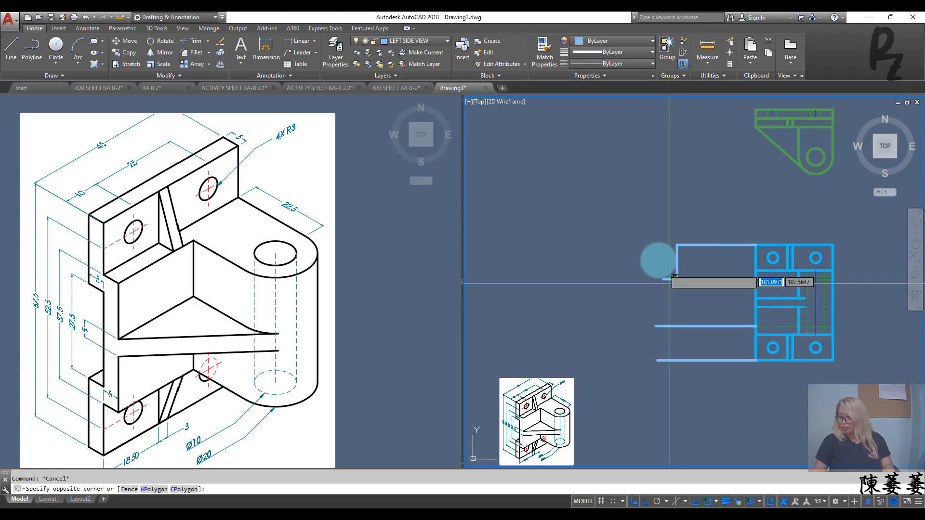
{"action": "left_click", "coordinate": [658, 274]}
{"action": "key", "text": "Return"}
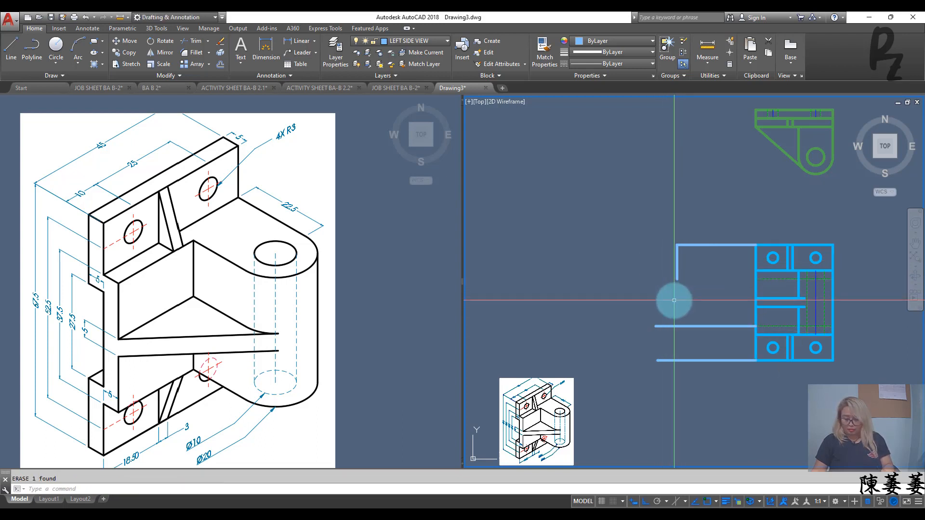
Step: Draw the notch edges 5 right and 27.5 down to the lower projection line, and erase that projection line
{"action": "type", "text": "L"}
{"action": "key", "text": "Return"}
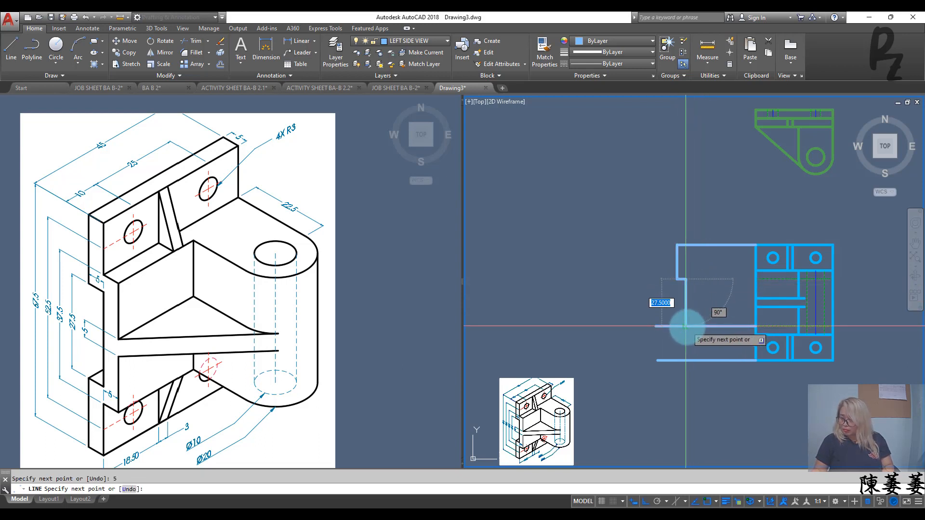
{"action": "left_click", "coordinate": [685, 326]}
{"action": "left_click", "coordinate": [663, 326]}
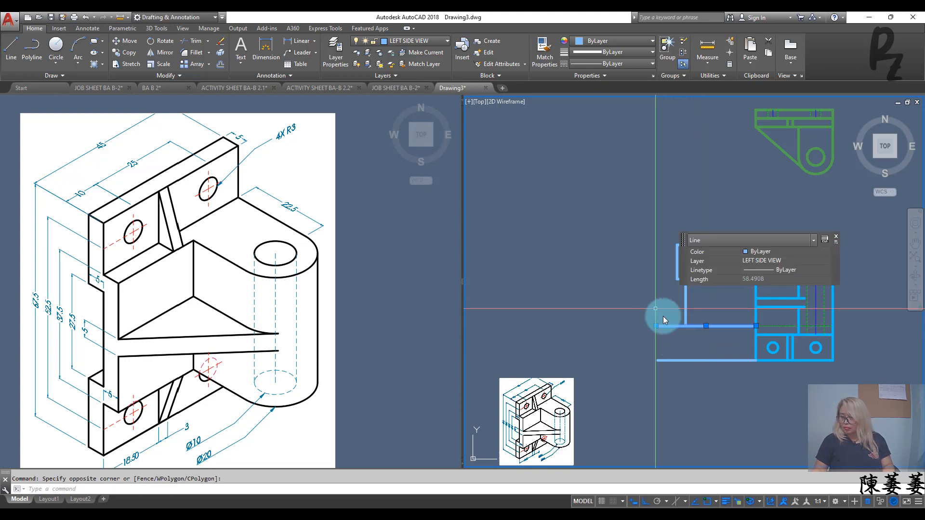
{"action": "type", "text": "E"}
{"action": "key", "text": "Return"}
Step: Close the notch with a line 5 left and draw the lower vertical edge down to the bottom projection line
{"action": "type", "text": "L"}
{"action": "key", "text": "Return"}
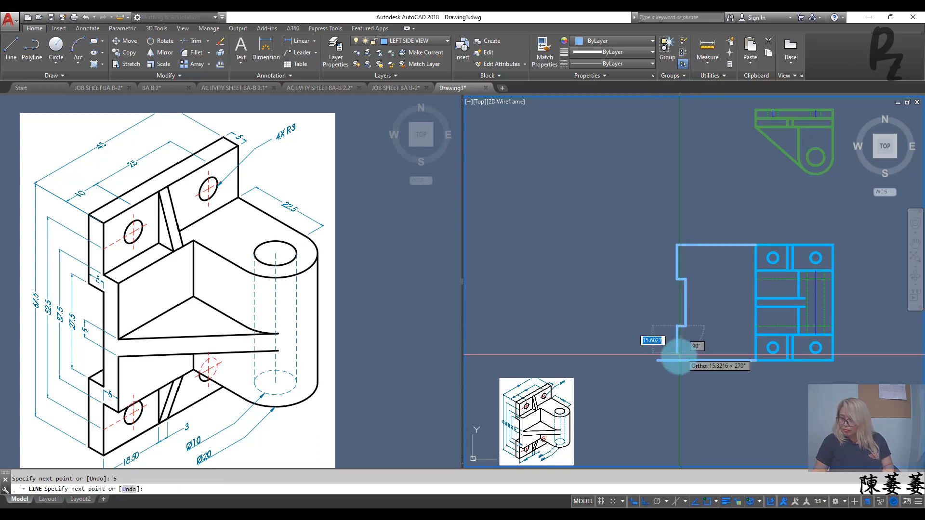
{"action": "key", "text": "Escape"}
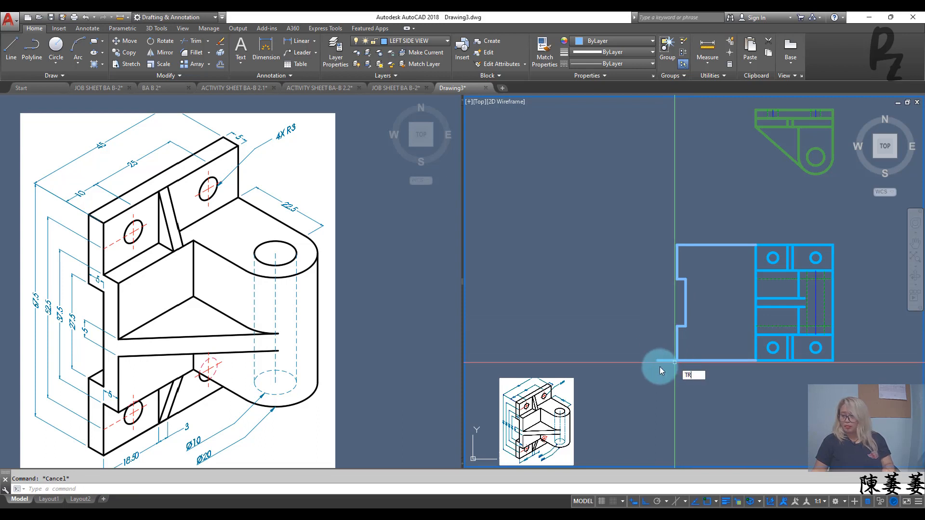
Step: Trim the overhanging end of the bottom horizontal line beyond the lower vertical edge
{"action": "type", "text": "TR"}
{"action": "key", "text": "Return"}
{"action": "key", "text": "Return"}
{"action": "left_click", "coordinate": [667, 374]}
{"action": "left_click", "coordinate": [651, 337]}
{"action": "key", "text": "Escape"}
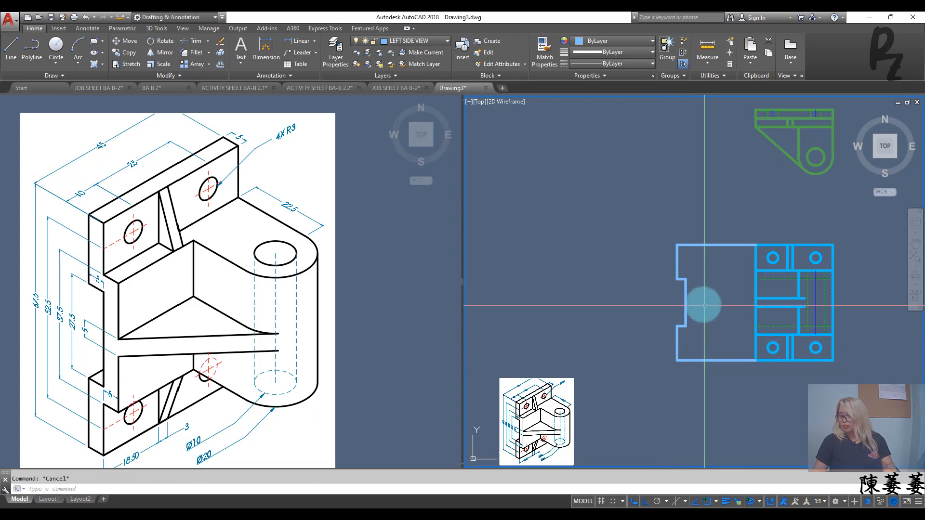
Step: Copy the notched left profile 5 units to the right, using its upper-left corner as the base point
{"action": "left_click", "coordinate": [695, 341]}
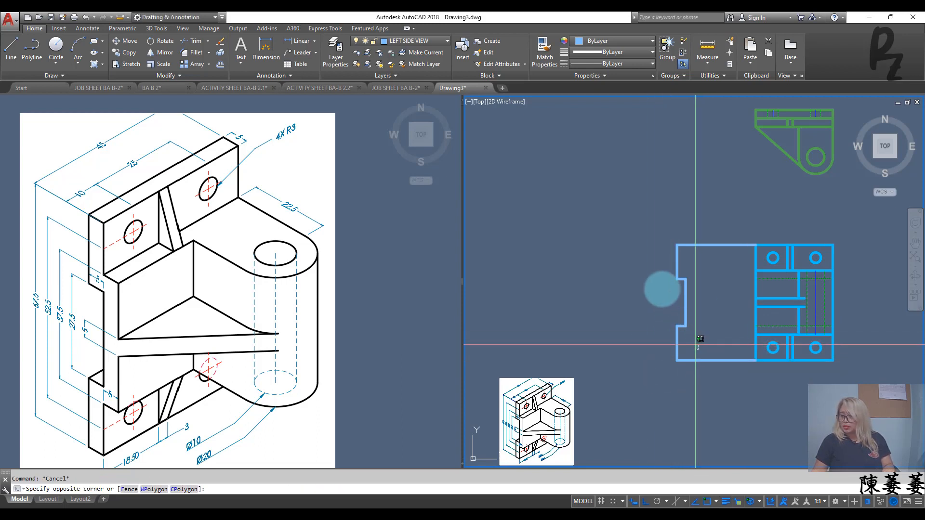
{"action": "left_click", "coordinate": [655, 272]}
{"action": "type", "text": "CO"}
{"action": "key", "text": "Return"}
{"action": "left_click", "coordinate": [677, 246]}
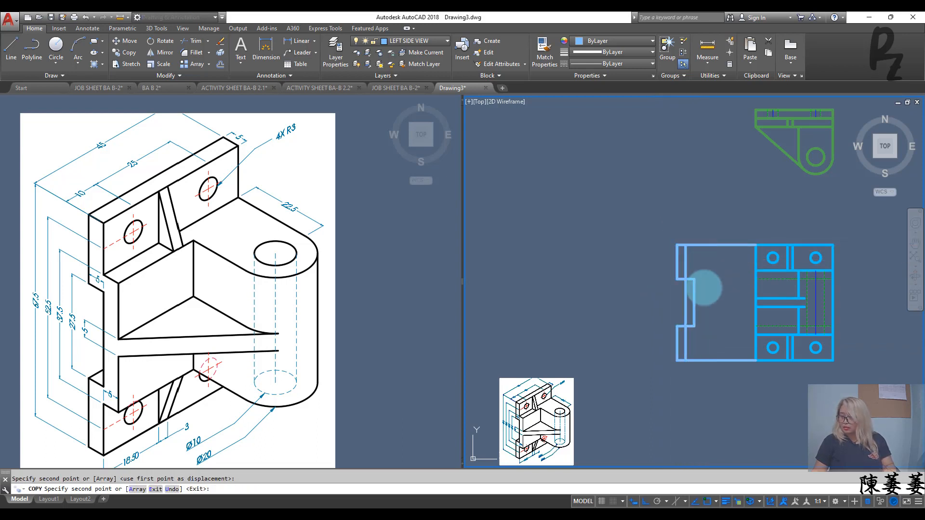
{"action": "key", "text": "Escape"}
Step: Move the upper short horizontal line of the copied notch profile 5 units up
{"action": "scroll", "coordinate": [694, 293], "scroll_direction": "up", "scroll_amount": 4}
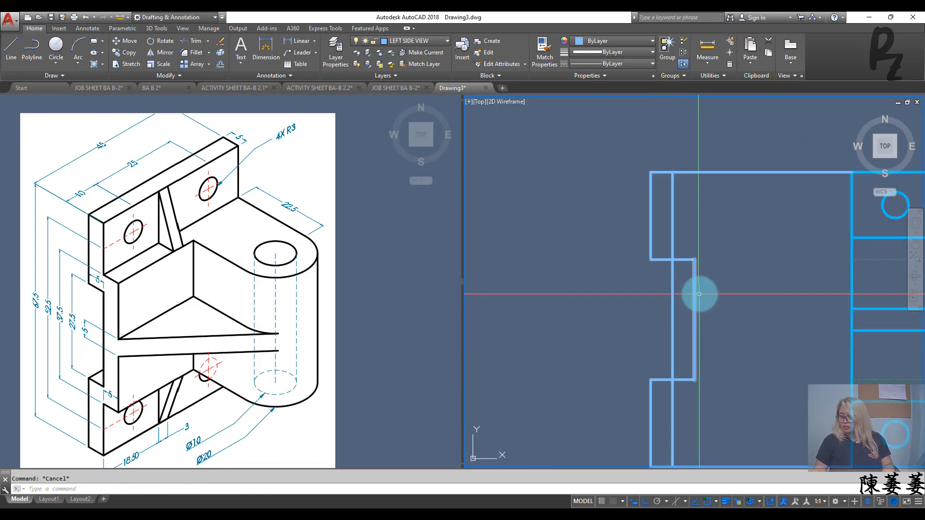
{"action": "middle_click_drag", "start_coordinate": [699, 294], "coordinate": [687, 252]}
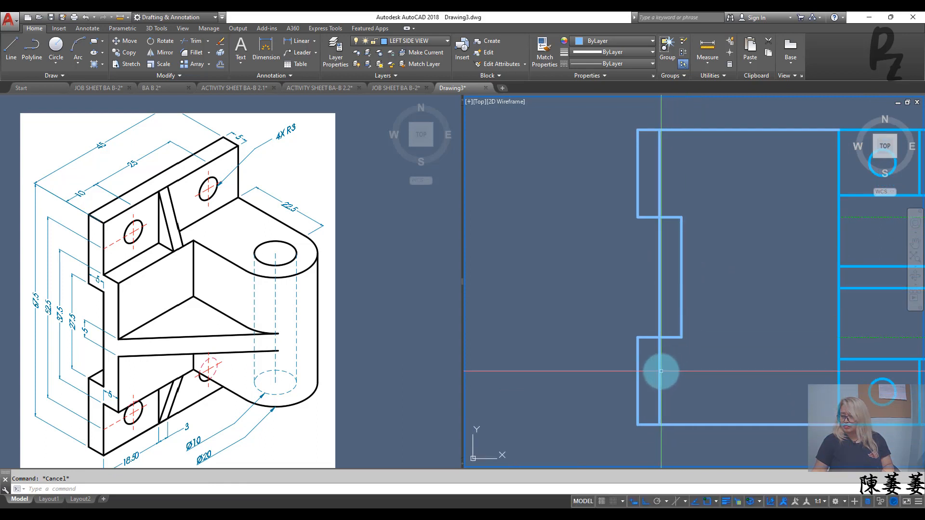
{"action": "key", "text": "Return"}
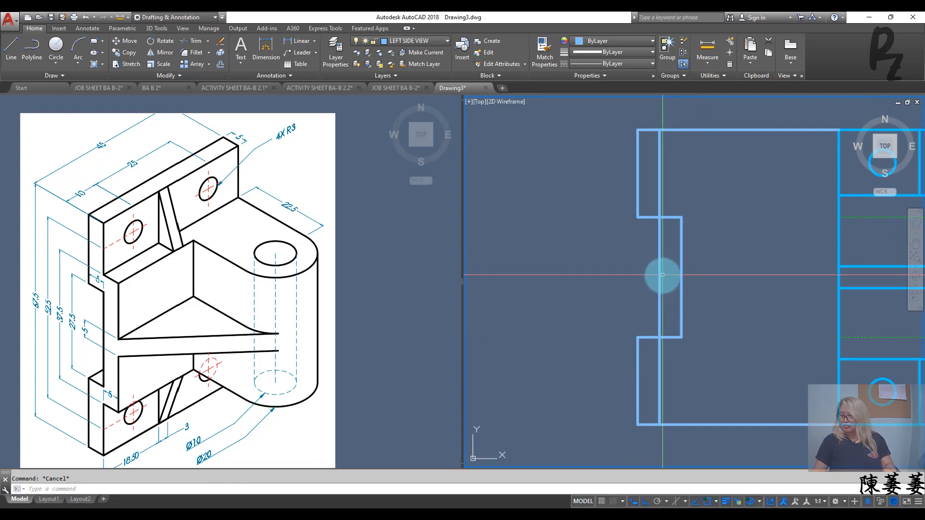
{"action": "left_click", "coordinate": [647, 270]}
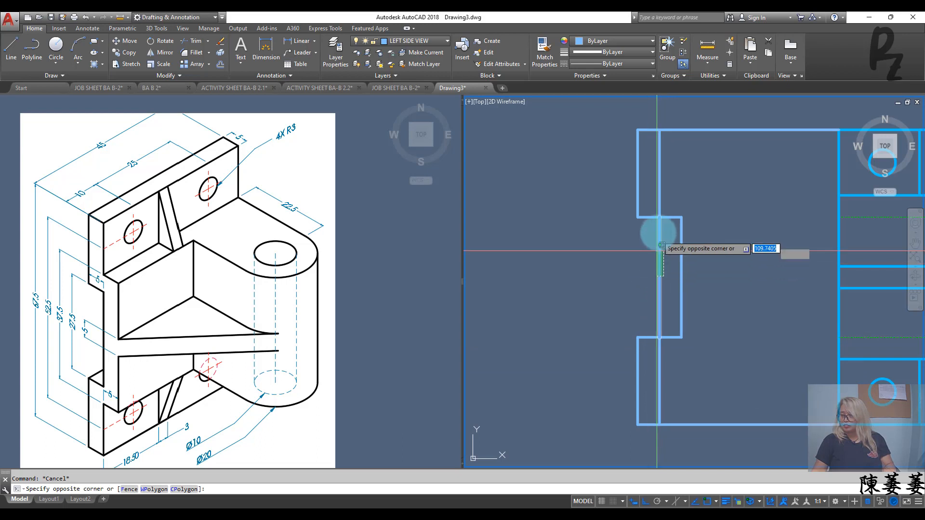
{"action": "key", "text": "Escape"}
{"action": "left_click", "coordinate": [673, 224]}
{"action": "left_click", "coordinate": [669, 213]}
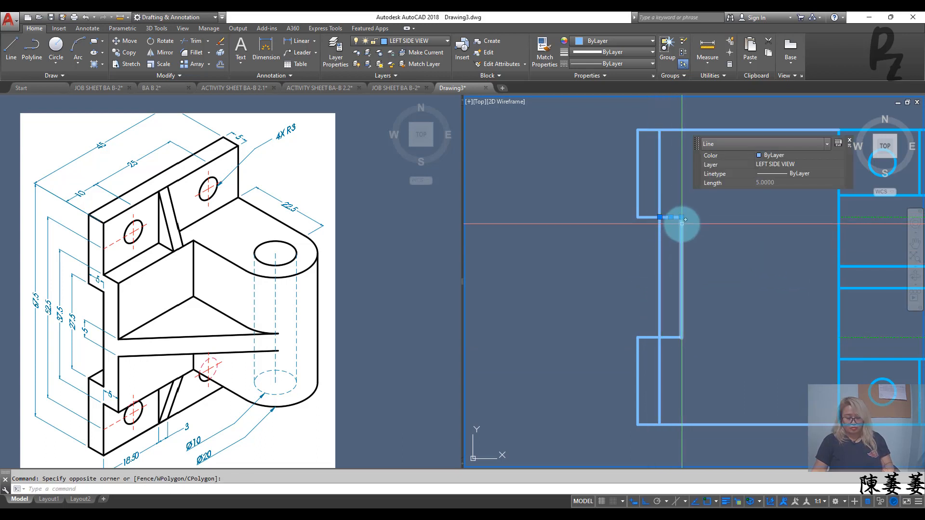
{"action": "type", "text": "m"}
{"action": "key", "text": "Return"}
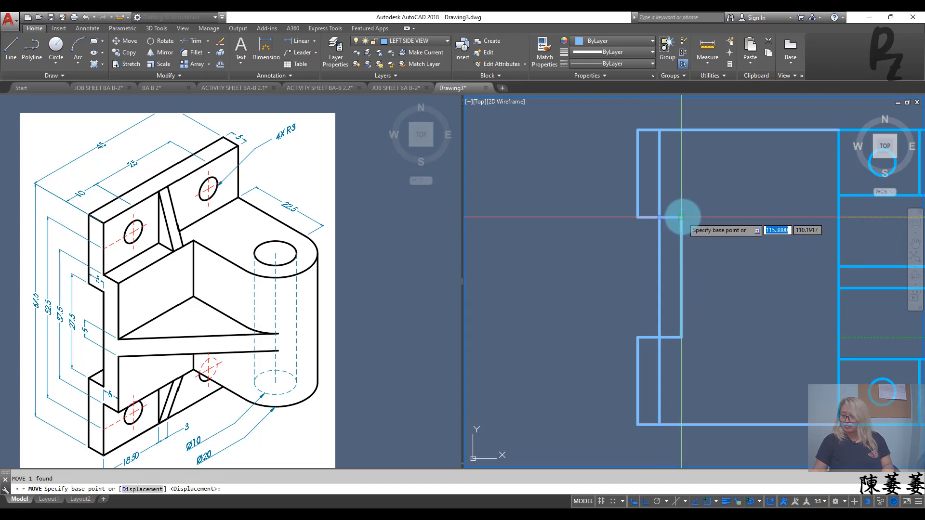
{"action": "left_click", "coordinate": [682, 217]}
{"action": "type", "text": "5"}
{"action": "key", "text": "Return"}
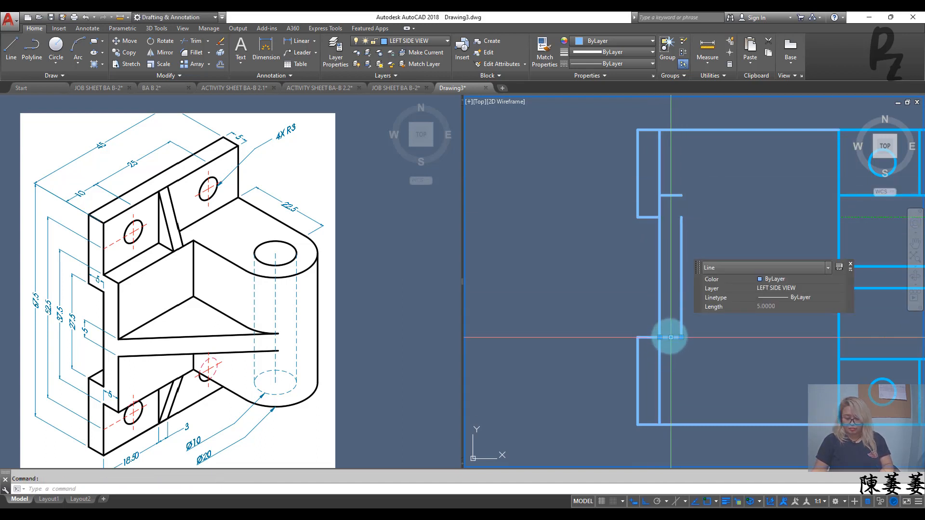
Step: Move the lower short horizontal line of the copied notch profile down to the level of the front view's lower block edge
{"action": "key", "text": "Return"}
{"action": "left_click", "coordinate": [681, 337]}
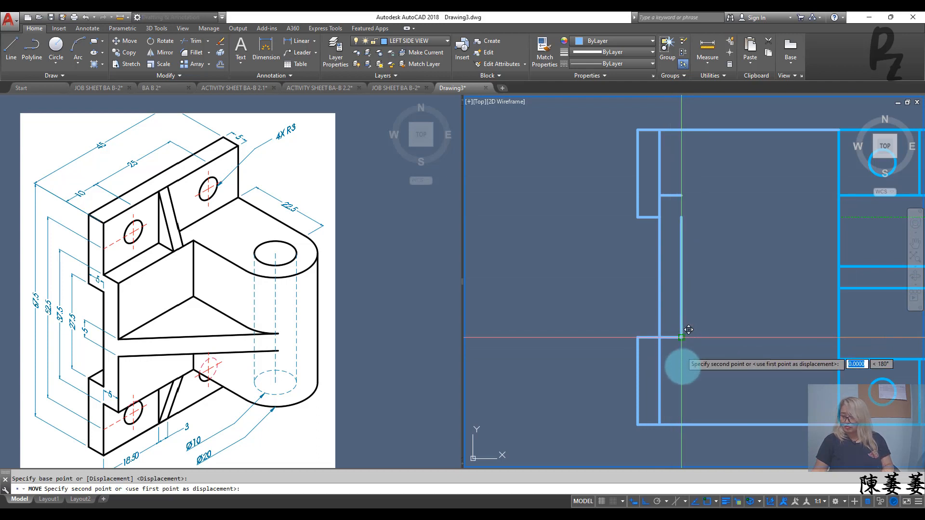
{"action": "key", "text": "Escape"}
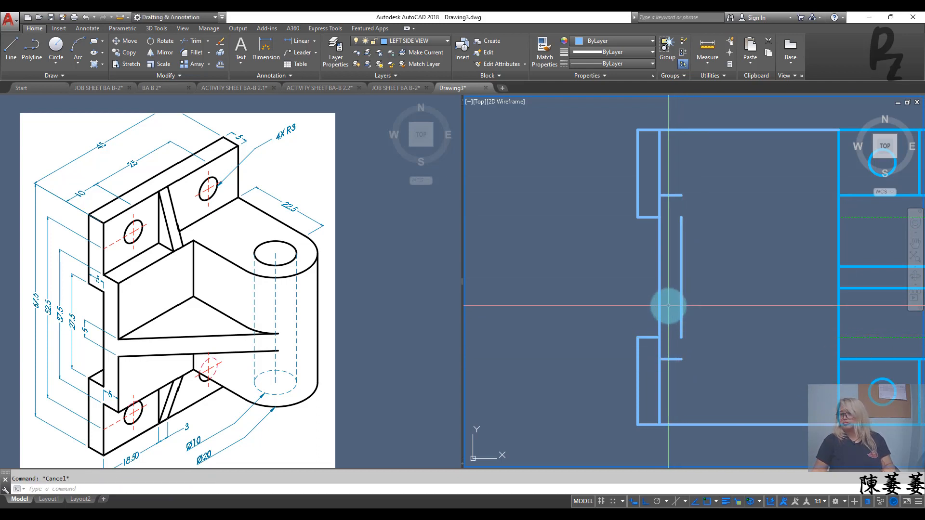
Step: Extend both ends of the copied profile's vertical line to meet the upper and lower short horizontal lines
{"action": "middle_click_drag", "start_coordinate": [667, 306], "coordinate": [622, 306]}
{"action": "type", "text": "EX"}
{"action": "key", "text": "Return"}
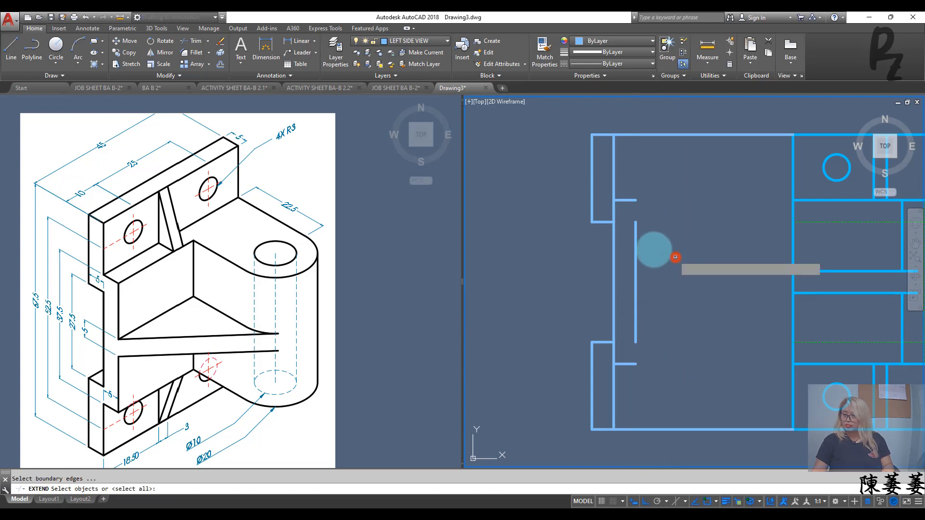
{"action": "key", "text": "Return"}
{"action": "left_click", "coordinate": [636, 226]}
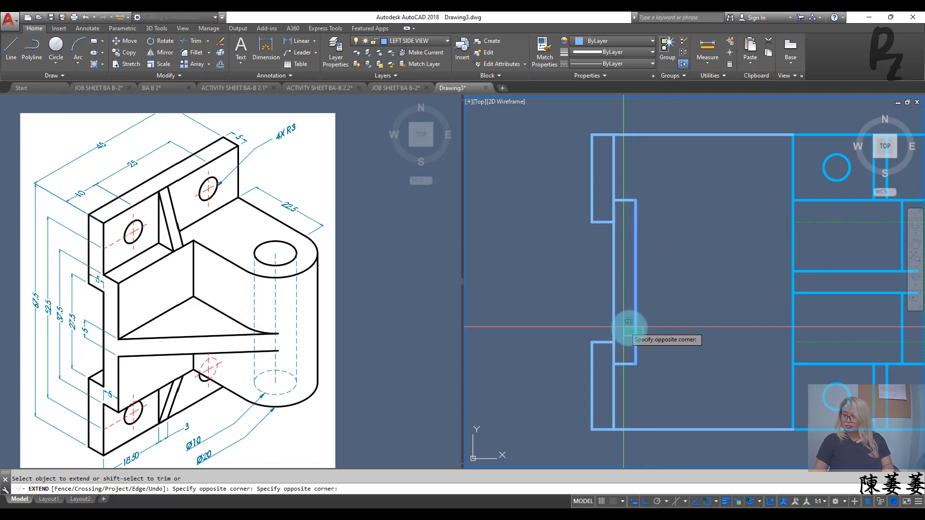
{"action": "left_click", "coordinate": [636, 335]}
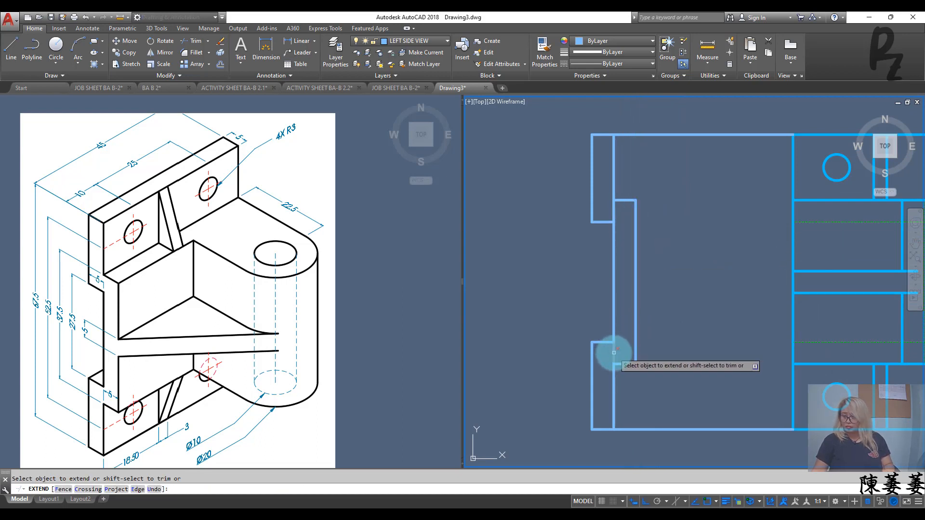
{"action": "key", "text": "Escape"}
Step: Trim away the bottom projection line between the left side profile and the front view
{"action": "scroll", "coordinate": [658, 260], "scroll_direction": "down", "scroll_amount": 2}
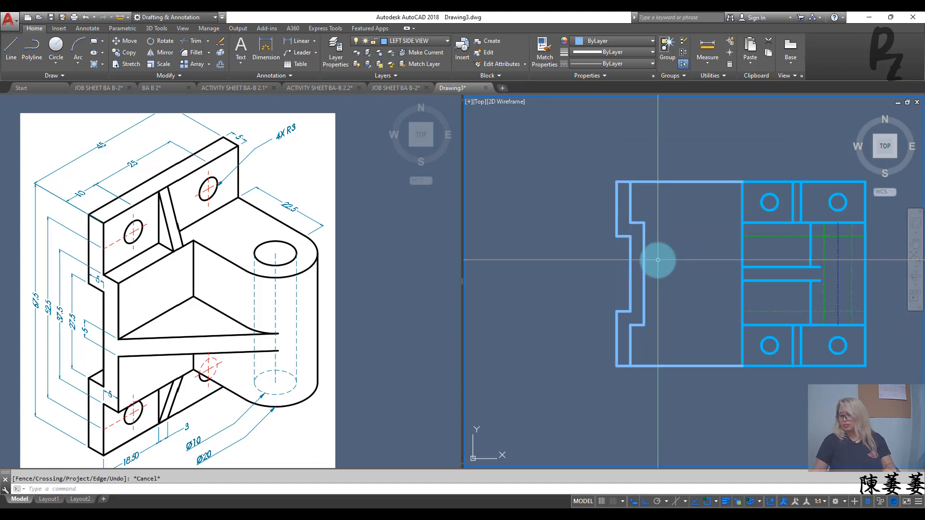
{"action": "key", "text": "Escape"}
{"action": "type", "text": "tr"}
{"action": "key", "text": "Return"}
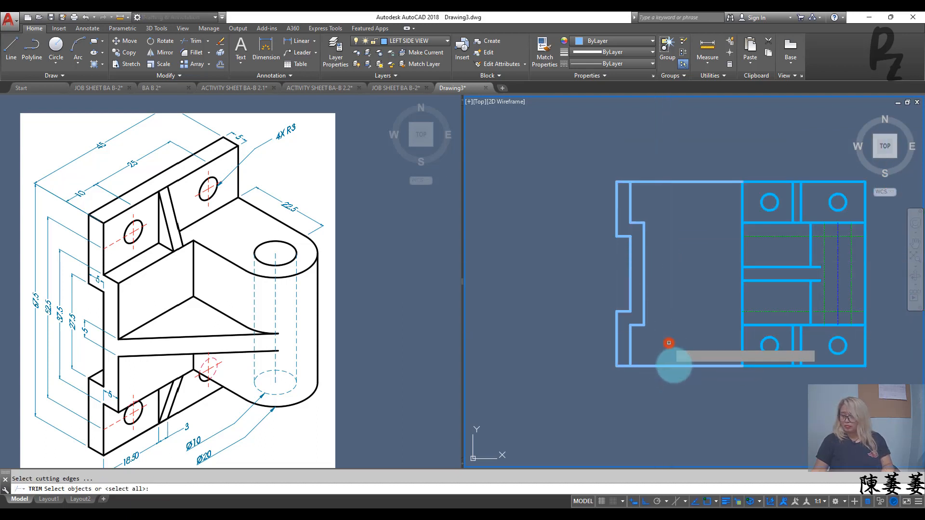
{"action": "right_click", "coordinate": [669, 343]}
{"action": "left_click", "coordinate": [677, 392]}
{"action": "left_click", "coordinate": [673, 336]}
{"action": "key", "text": "Escape"}
{"action": "key", "text": "Escape"}
Step: Erase the top projection line between the left side profile and the front view
{"action": "left_click", "coordinate": [687, 225]}
{"action": "left_click", "coordinate": [658, 139]}
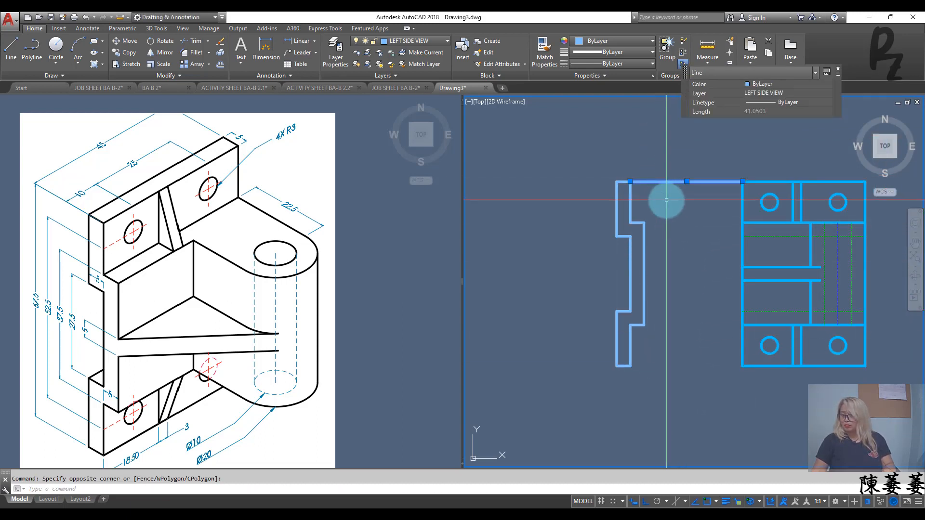
{"action": "key", "text": "Delete"}
Step: Copy the complete top view horizontally to the left, placing it above the left side profile
{"action": "scroll", "coordinate": [672, 212], "scroll_direction": "down", "scroll_amount": 4}
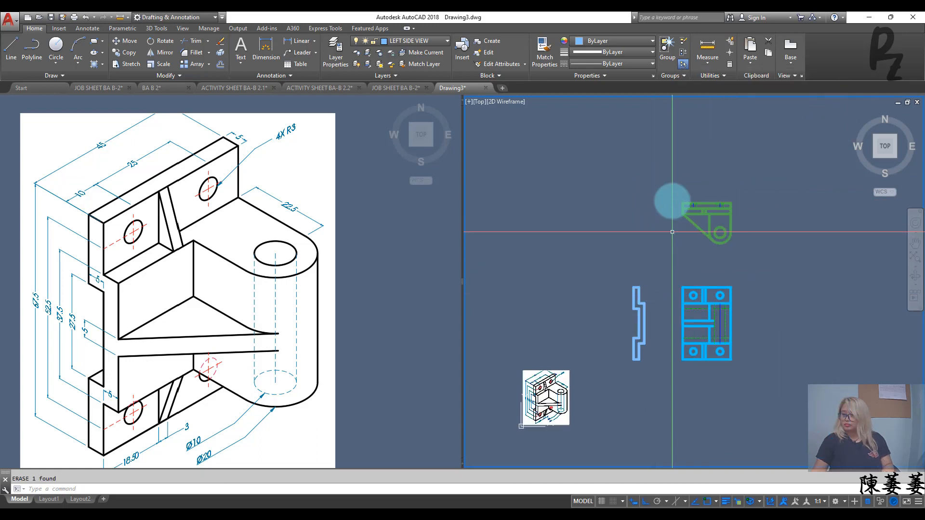
{"action": "left_click", "coordinate": [666, 167]}
{"action": "left_click", "coordinate": [748, 251]}
{"action": "type", "text": "c"}
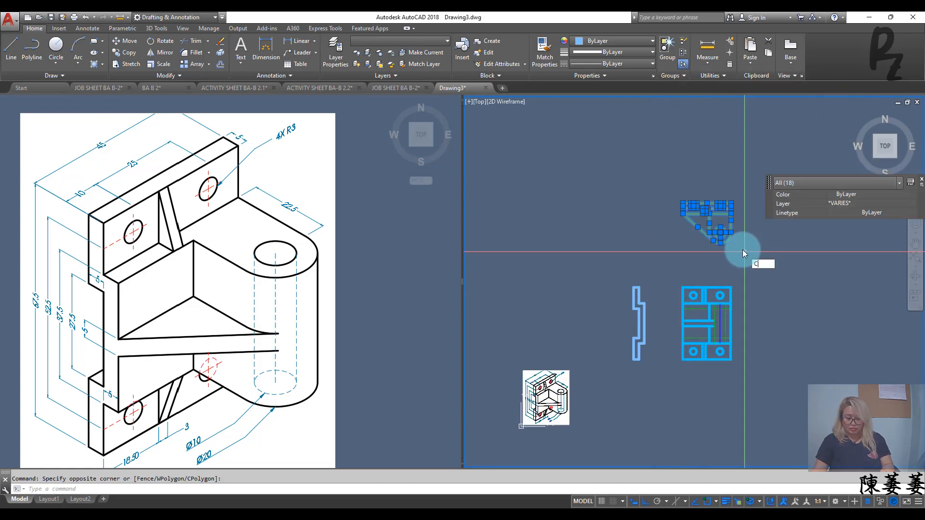
{"action": "type", "text": "o"}
{"action": "key", "text": "Return"}
{"action": "left_click", "coordinate": [682, 205]}
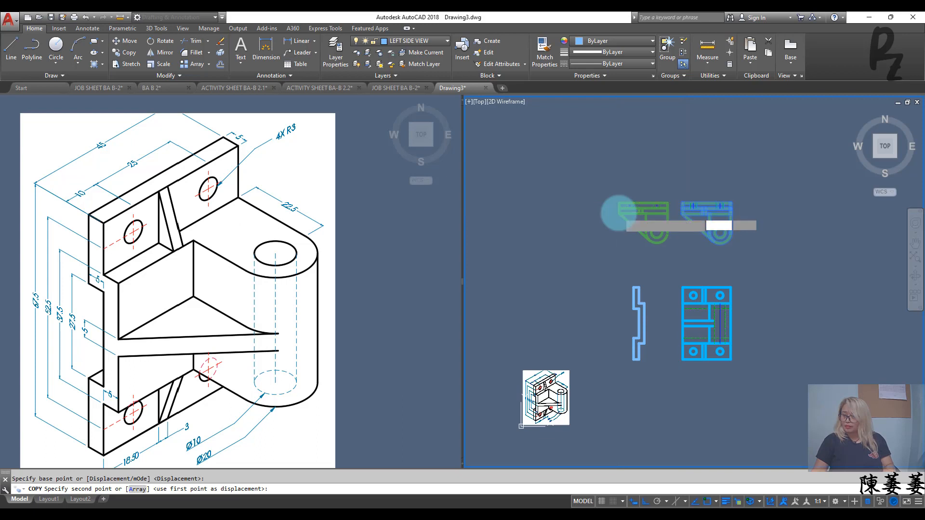
{"action": "left_click", "coordinate": [619, 212]}
{"action": "key", "text": "Escape"}
Step: Rotate the copied top view 90 degrees counterclockwise about its upper-left corner
{"action": "left_click", "coordinate": [603, 182]}
{"action": "left_click", "coordinate": [676, 259]}
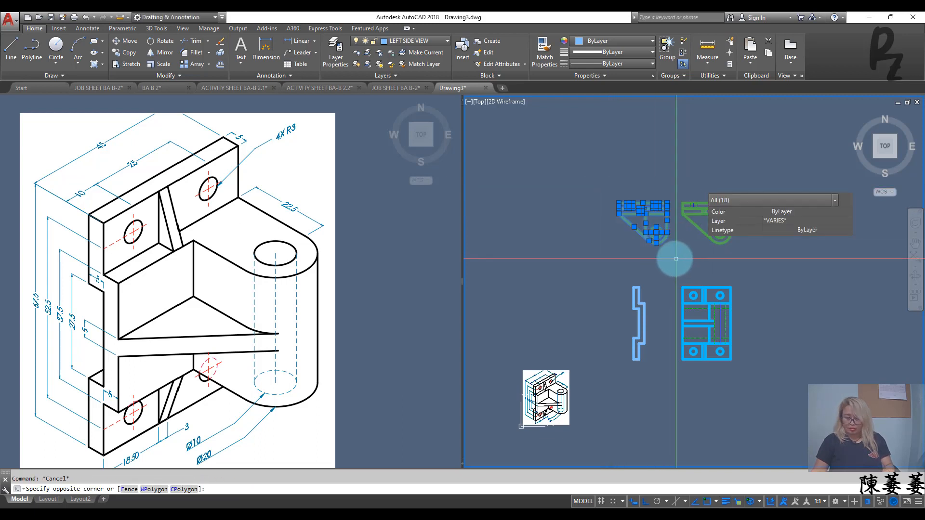
{"action": "type", "text": "RO"}
{"action": "key", "text": "Return"}
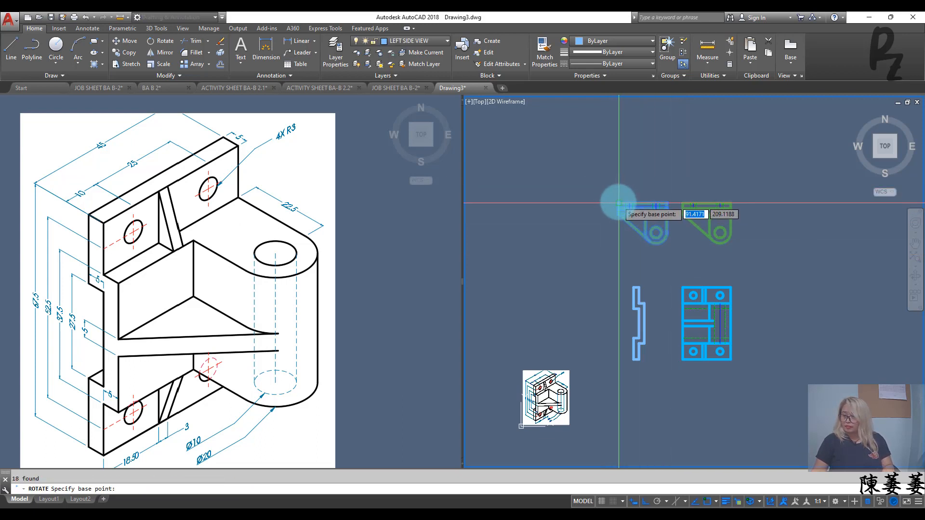
{"action": "left_click", "coordinate": [620, 116]}
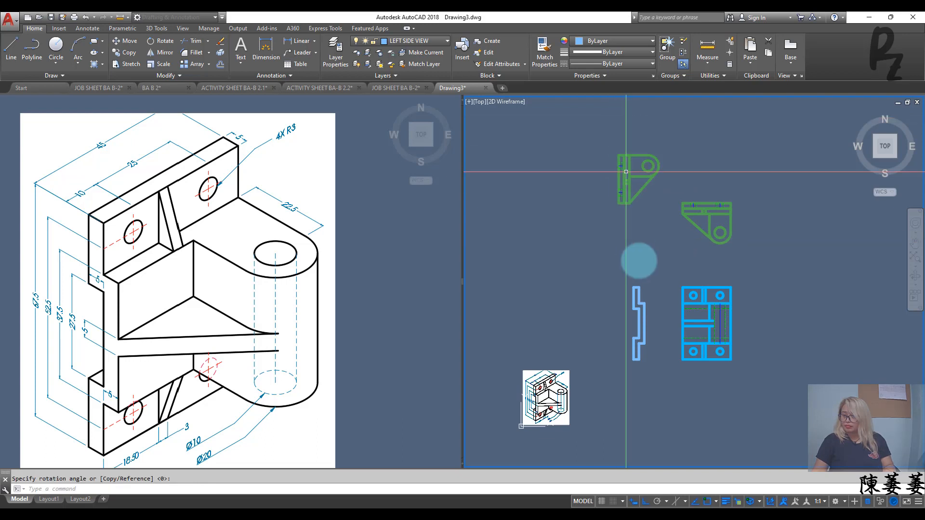
{"action": "key", "text": "Escape"}
Step: Draw a vertical projection line upward from the upper-left corner of the left side profile
{"action": "scroll", "coordinate": [630, 288], "scroll_direction": "up", "scroll_amount": 2}
{"action": "key", "text": "Return"}
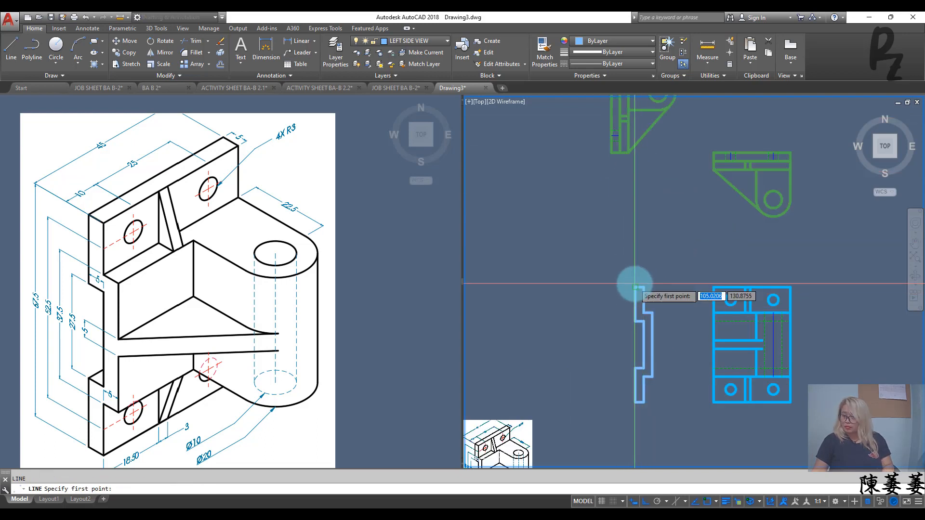
{"action": "key", "text": "Escape"}
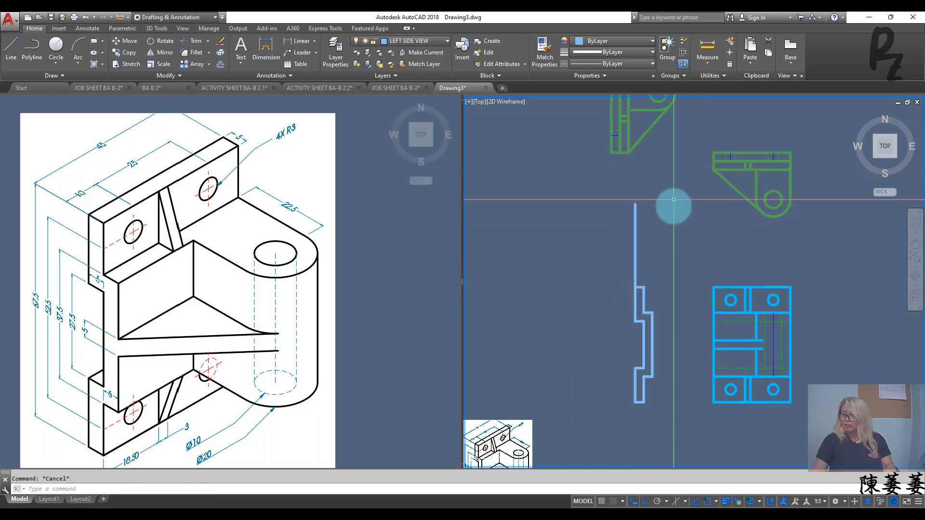
Step: Move the rotated top view so its lower-left corner sits on the upper end of the vertical projection line
{"action": "middle_click_drag", "start_coordinate": [673, 207], "coordinate": [651, 278]}
{"action": "left_click", "coordinate": [586, 131]}
{"action": "left_click", "coordinate": [658, 234]}
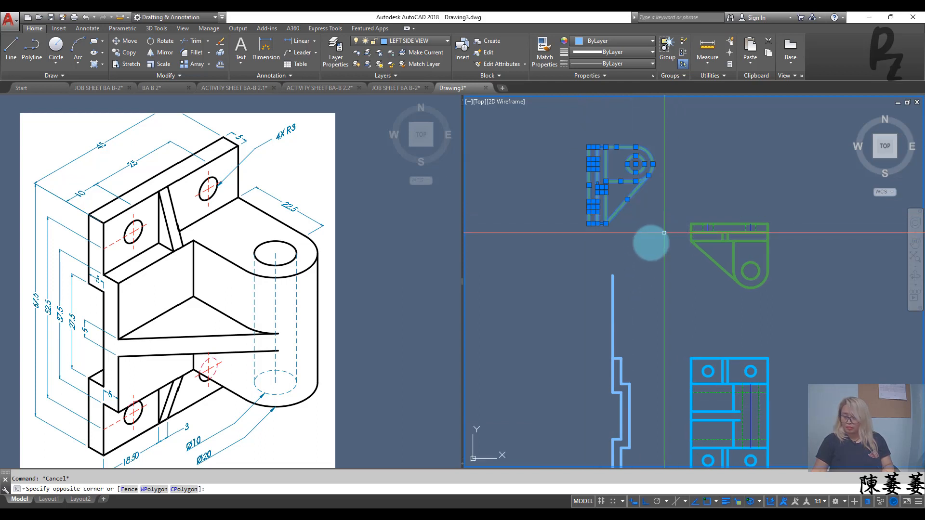
{"action": "type", "text": "m"}
{"action": "key", "text": "Return"}
{"action": "left_click", "coordinate": [611, 225]}
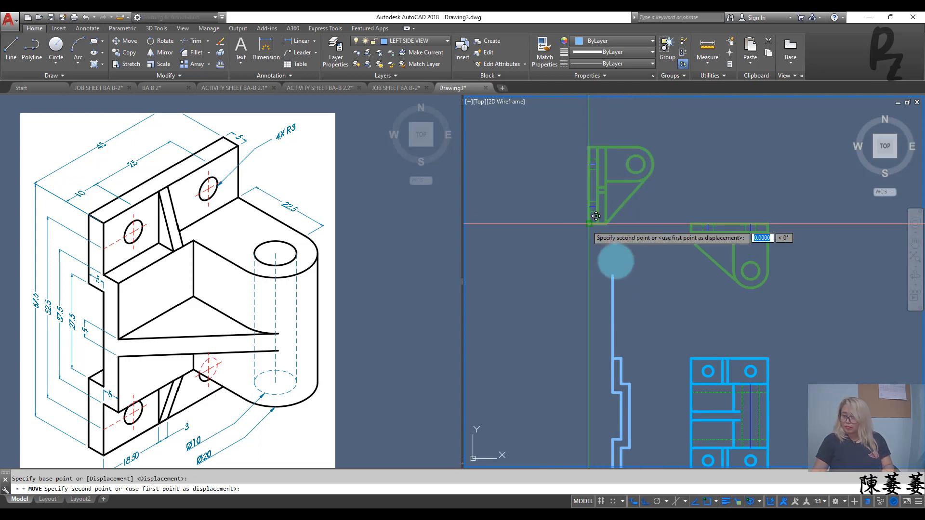
{"action": "left_click", "coordinate": [612, 276]}
{"action": "key", "text": "Escape"}
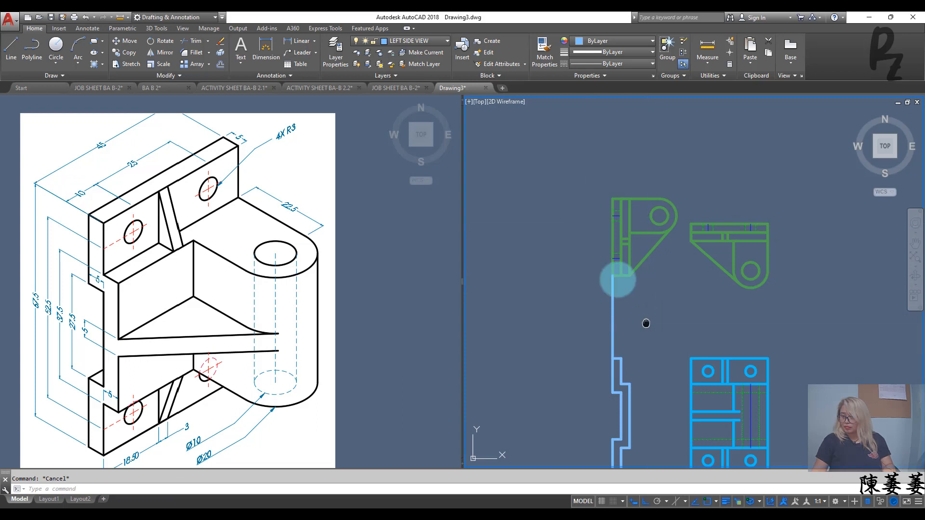
Step: Draw a vertical line from the right quadrant of the rotated view's rounded end down past the bottom of the side view
{"action": "middle_click_drag", "start_coordinate": [616, 279], "coordinate": [589, 271]}
{"action": "type", "text": "l"}
{"action": "key", "text": "Return"}
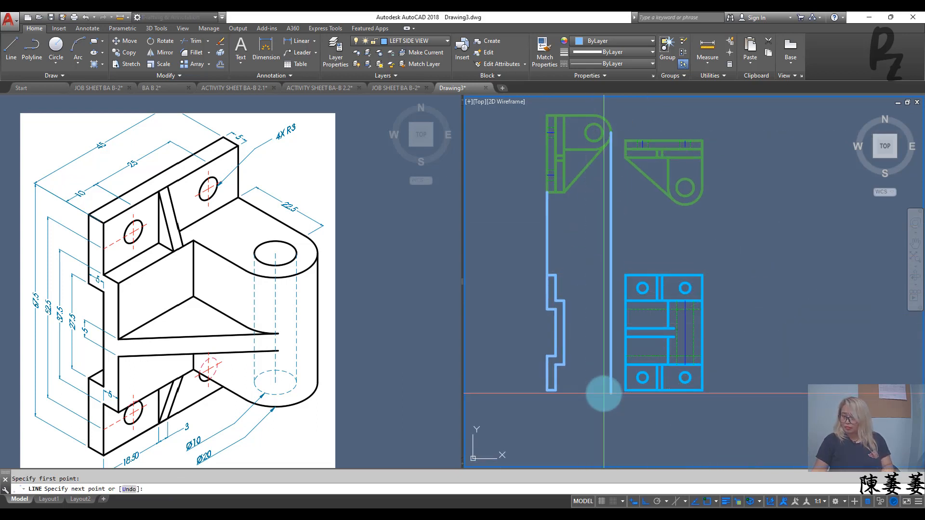
{"action": "left_click", "coordinate": [578, 325]}
{"action": "scroll", "coordinate": [579, 324], "scroll_direction": "up", "scroll_amount": 4}
{"action": "key", "text": "Escape"}
Step: Draw a horizontal line from the upper-right corner of the stepped profile to the right vertical projection line
{"action": "key", "text": "Return"}
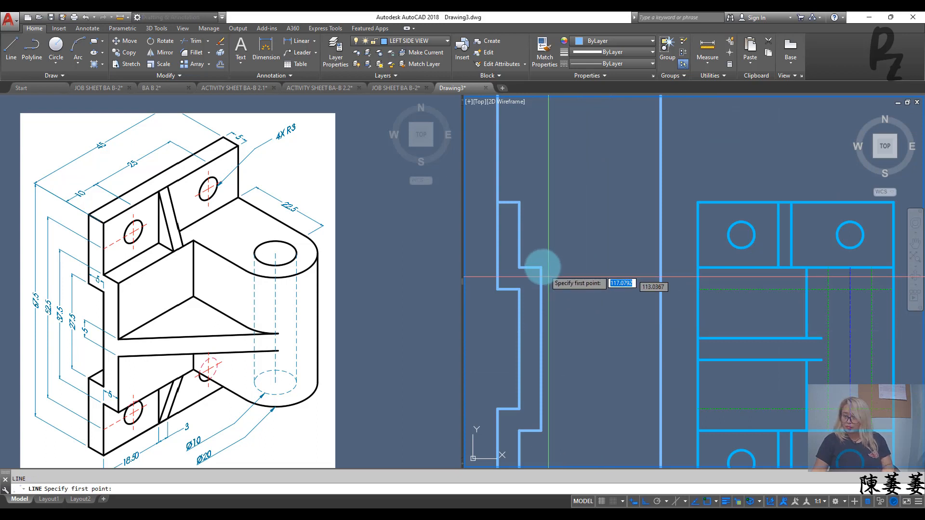
{"action": "left_click", "coordinate": [542, 268]}
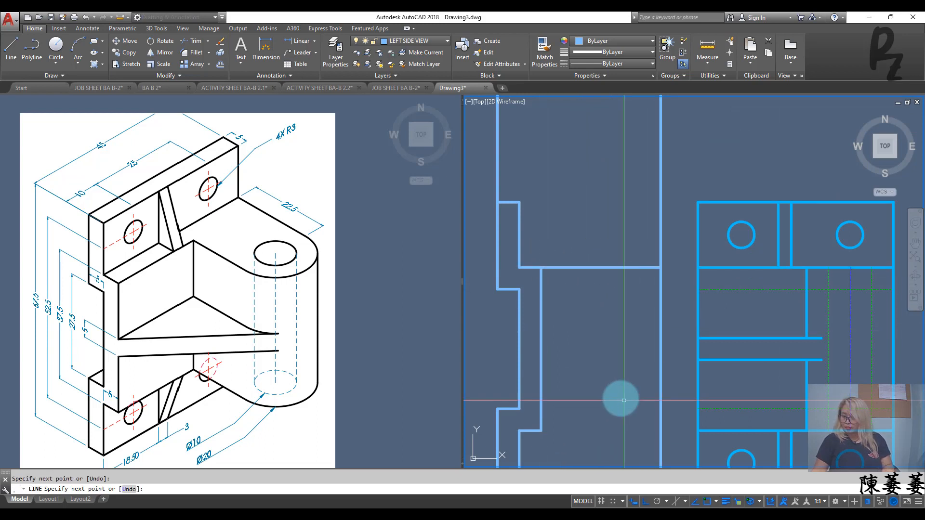
{"action": "middle_click_drag", "start_coordinate": [620, 405], "coordinate": [612, 332]}
{"action": "key", "text": "Escape"}
Step: Draw a horizontal line from the lower-right corner of the stepped profile to the right vertical projection line
{"action": "key", "text": "Return"}
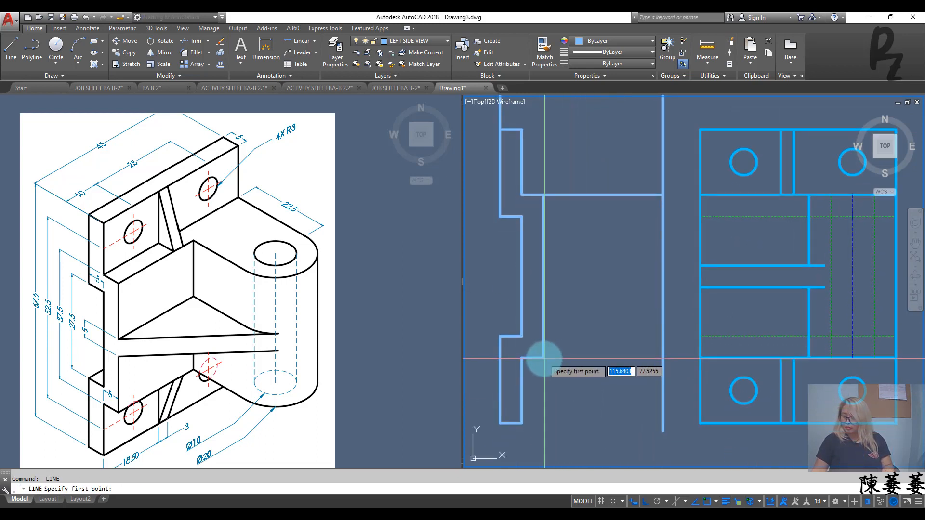
{"action": "left_click", "coordinate": [543, 357]}
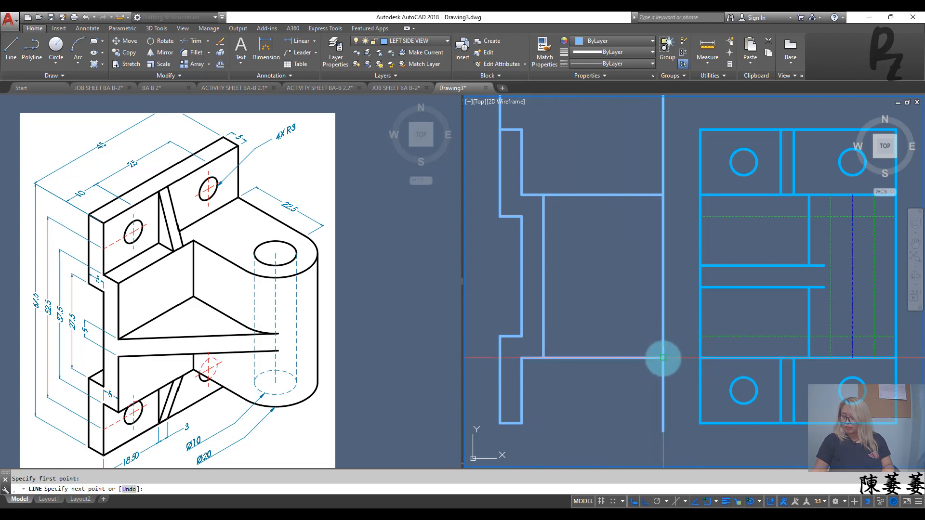
{"action": "left_click", "coordinate": [663, 358]}
{"action": "key", "text": "Return"}
{"action": "middle_click_drag", "start_coordinate": [636, 345], "coordinate": [634, 429]}
{"action": "scroll", "coordinate": [633, 366], "scroll_direction": "down", "scroll_amount": 4}
{"action": "middle_click_drag", "start_coordinate": [628, 365], "coordinate": [629, 391]}
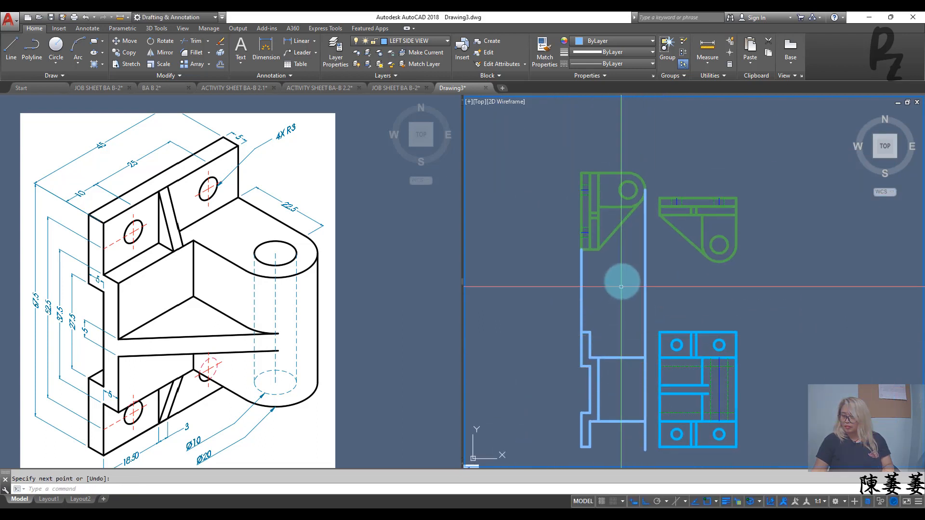
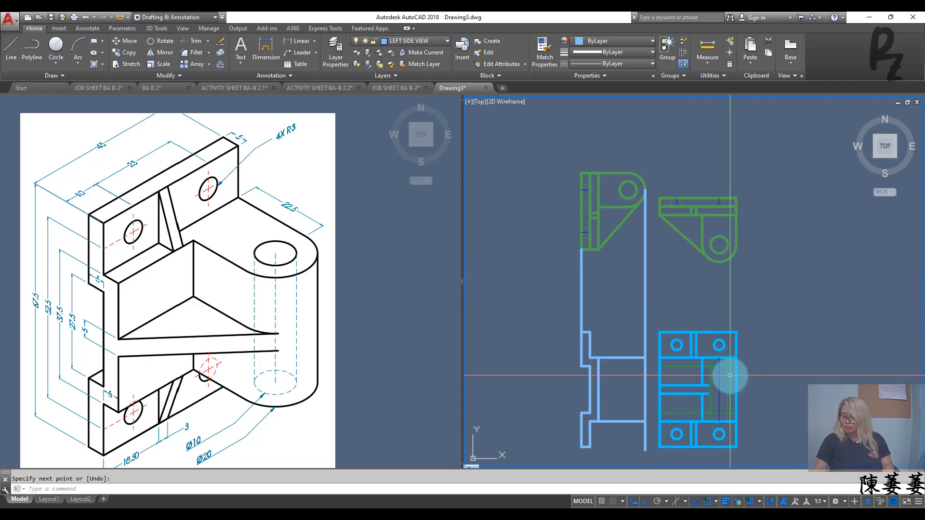
Step: Draw a vertical guide line from the rotated top view's hole center down to the side view's upper horizontal edge
{"action": "key", "text": "Return"}
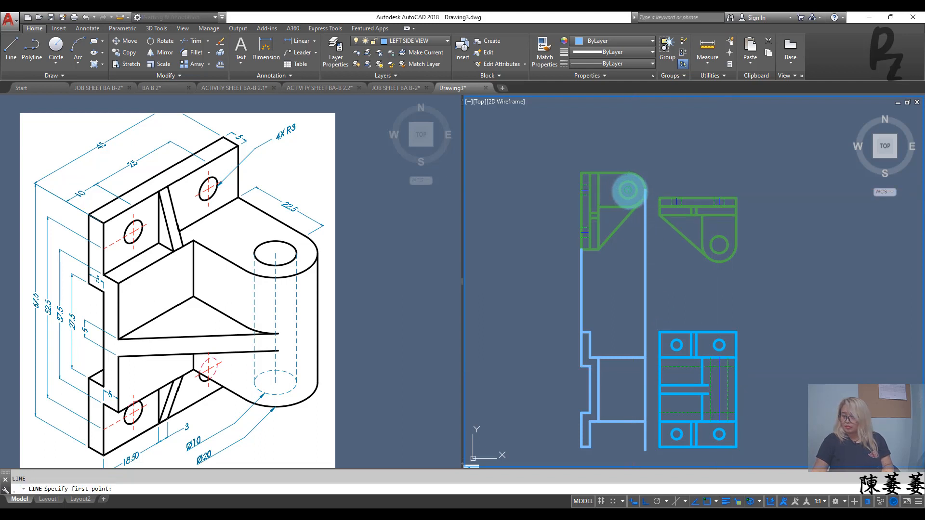
{"action": "left_click", "coordinate": [628, 190]}
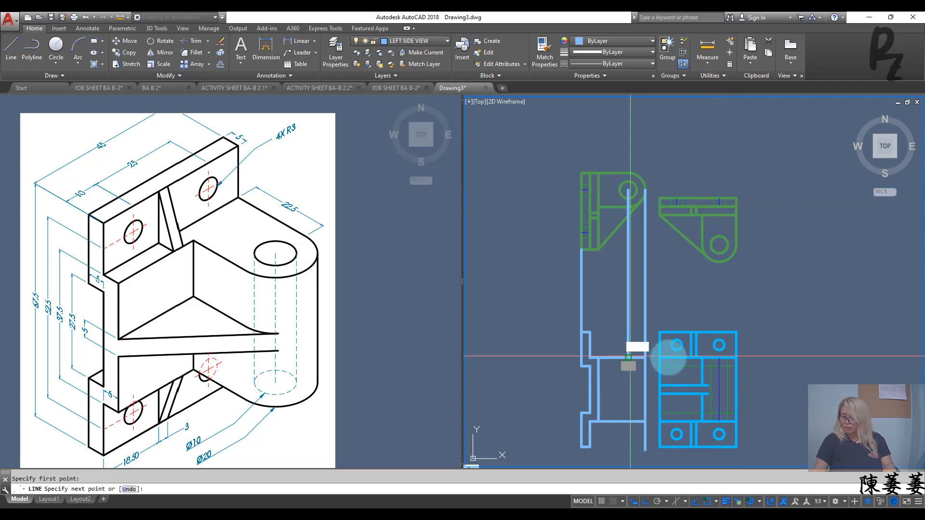
{"action": "key", "text": "Escape"}
Step: Copy the front view's vertical center line and two hidden hole lines into the side view, aligned with the guide line's lower end
{"action": "scroll", "coordinate": [728, 374], "scroll_direction": "up", "scroll_amount": 4}
{"action": "left_click", "coordinate": [731, 375]}
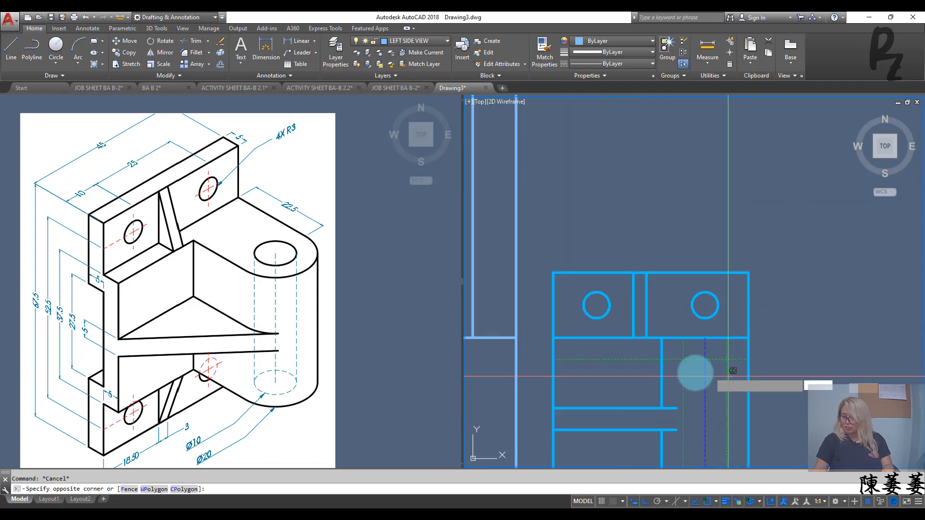
{"action": "left_click", "coordinate": [682, 373]}
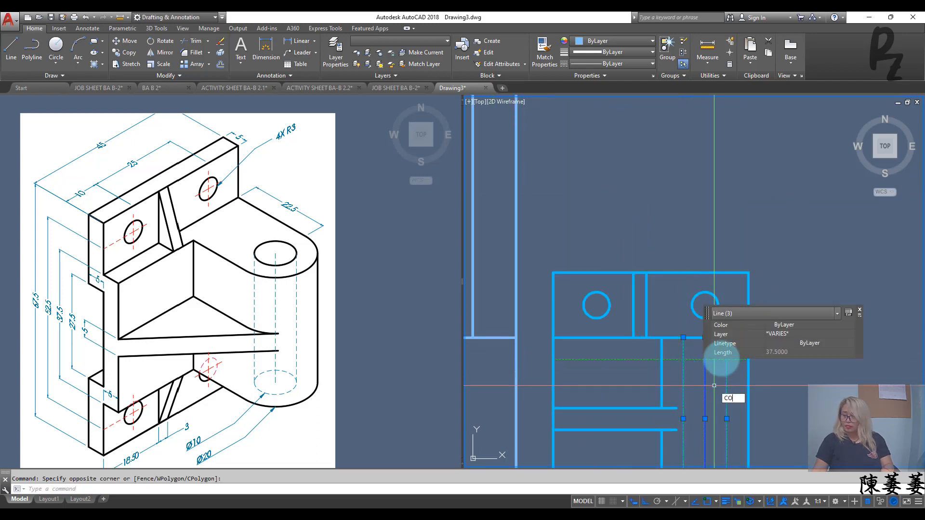
{"action": "type", "text": "CO"}
{"action": "key", "text": "Return"}
{"action": "scroll", "coordinate": [710, 332], "scroll_direction": "down", "scroll_amount": 4}
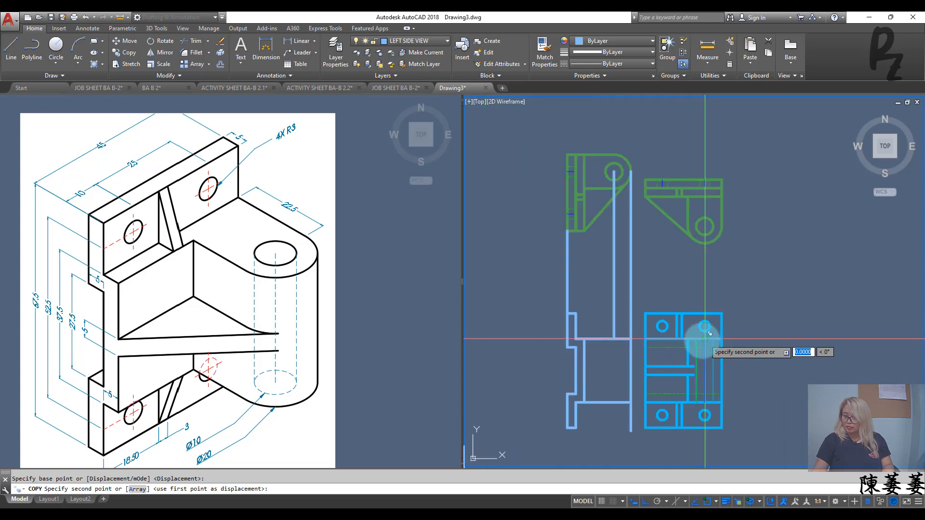
{"action": "scroll", "coordinate": [620, 335], "scroll_direction": "up", "scroll_amount": 4}
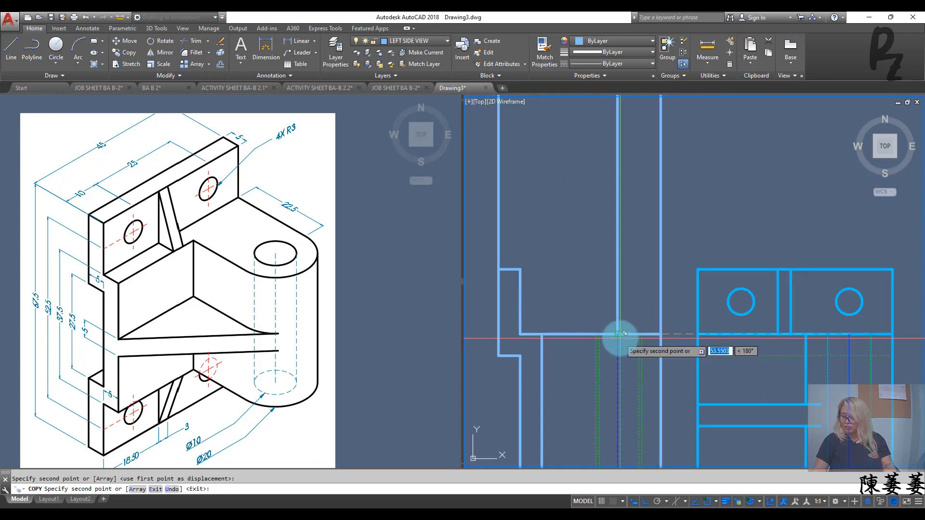
{"action": "key", "text": "Escape"}
{"action": "key", "text": "Escape"}
Step: Erase the vertical guide line running from the hole center to the side view
{"action": "left_click", "coordinate": [636, 277]}
{"action": "left_click", "coordinate": [596, 250]}
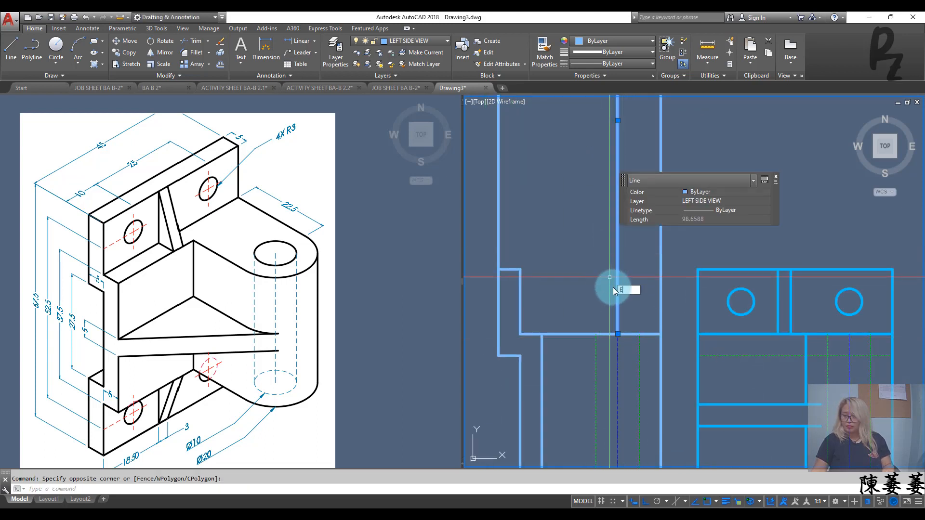
{"action": "key", "text": "Return"}
{"action": "scroll", "coordinate": [602, 313], "scroll_direction": "down", "scroll_amount": 4}
{"action": "scroll", "coordinate": [615, 330], "scroll_direction": "up", "scroll_amount": 3}
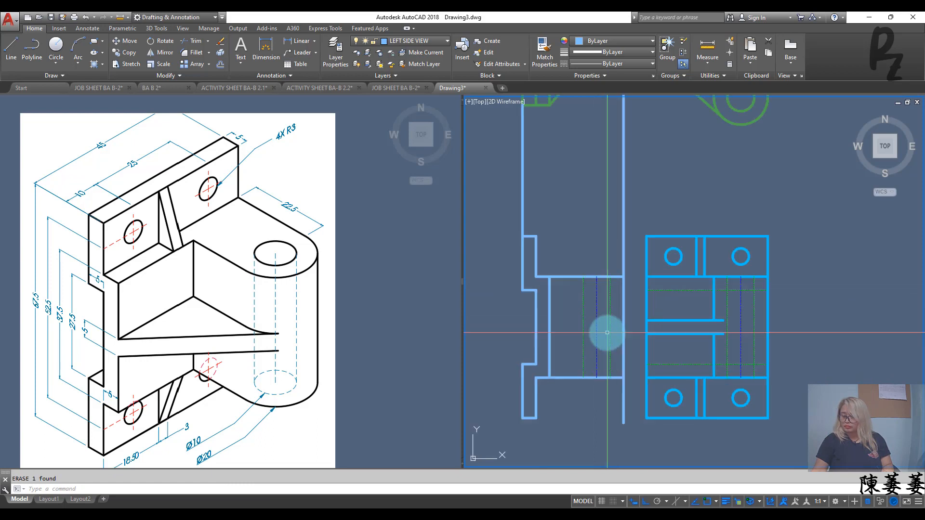
{"action": "middle_click_drag", "start_coordinate": [605, 323], "coordinate": [605, 414]}
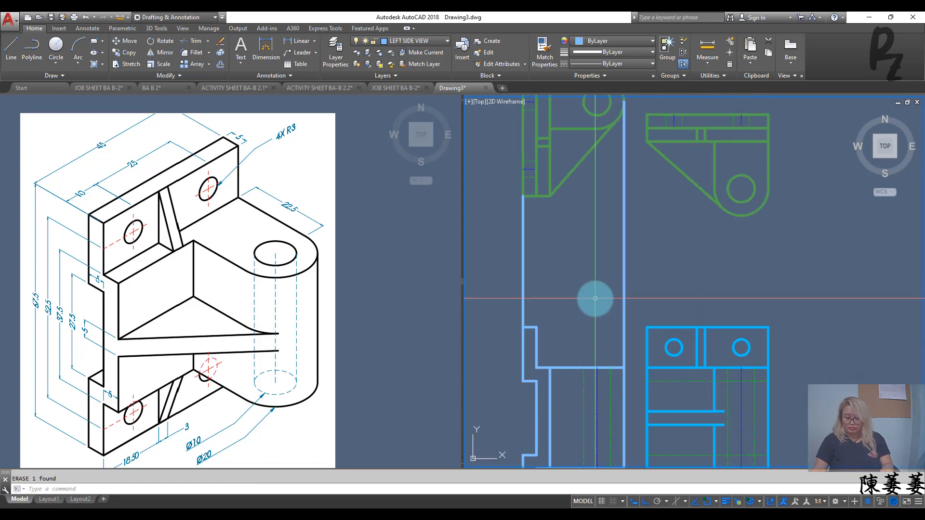
Step: Draw a vertical guide line from the slanted edge's tangent point in the rotated top view down through the side view
{"action": "type", "text": "l"}
{"action": "key", "text": "Return"}
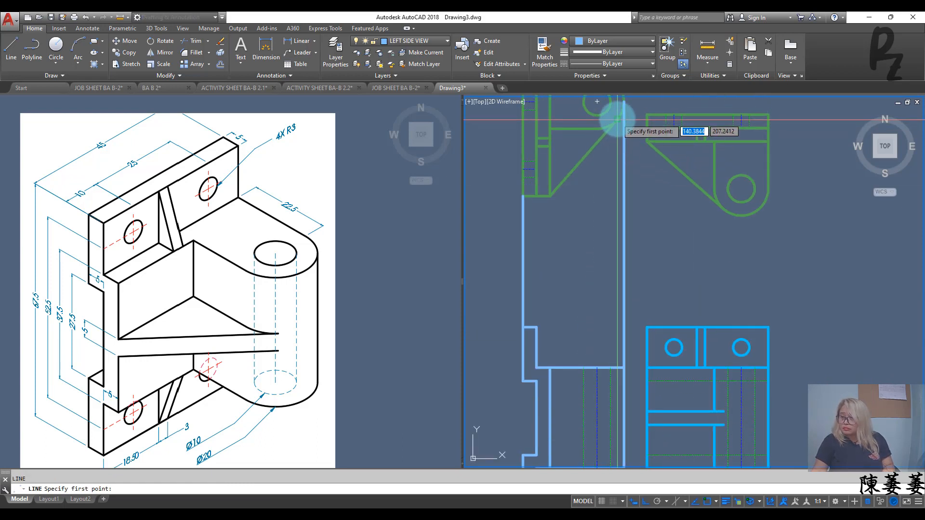
{"action": "left_click", "coordinate": [598, 102]}
{"action": "middle_click_drag", "start_coordinate": [613, 432], "coordinate": [604, 343]}
{"action": "scroll", "coordinate": [605, 342], "scroll_direction": "up", "scroll_amount": 2}
{"action": "scroll", "coordinate": [604, 343], "scroll_direction": "up", "scroll_amount": 2}
{"action": "key", "text": "Escape"}
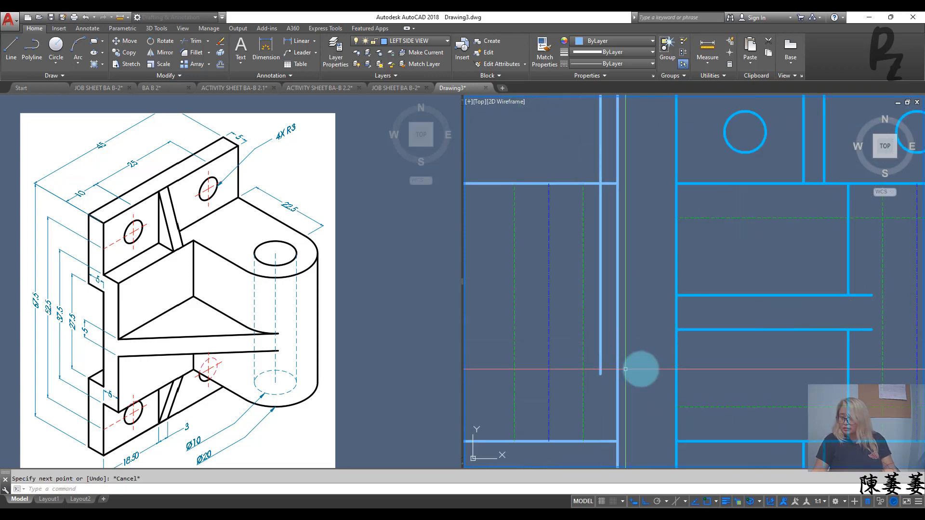
{"action": "scroll", "coordinate": [752, 359], "scroll_direction": "down", "scroll_amount": 2}
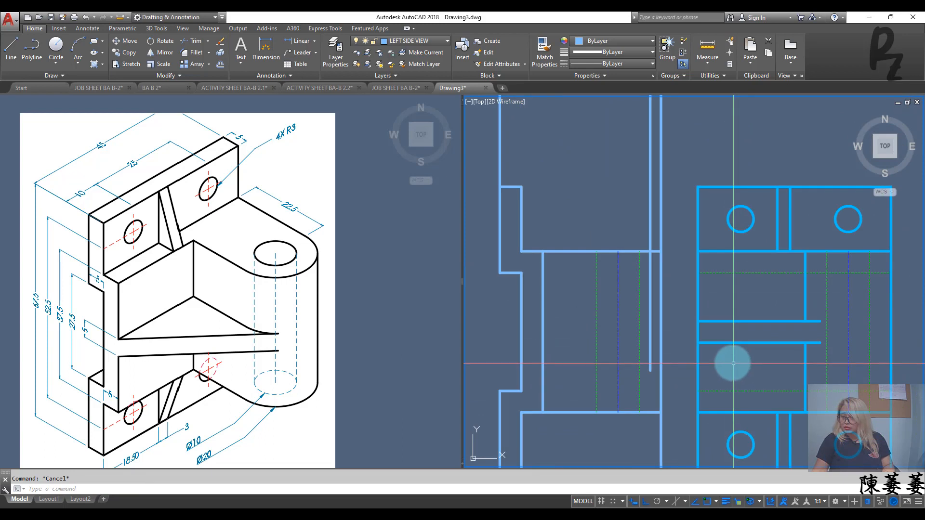
Step: Copy the front view's two horizontal rib lines into the side view, starting at its inner vertical edge
{"action": "left_click", "coordinate": [751, 358]}
{"action": "left_click", "coordinate": [735, 300]}
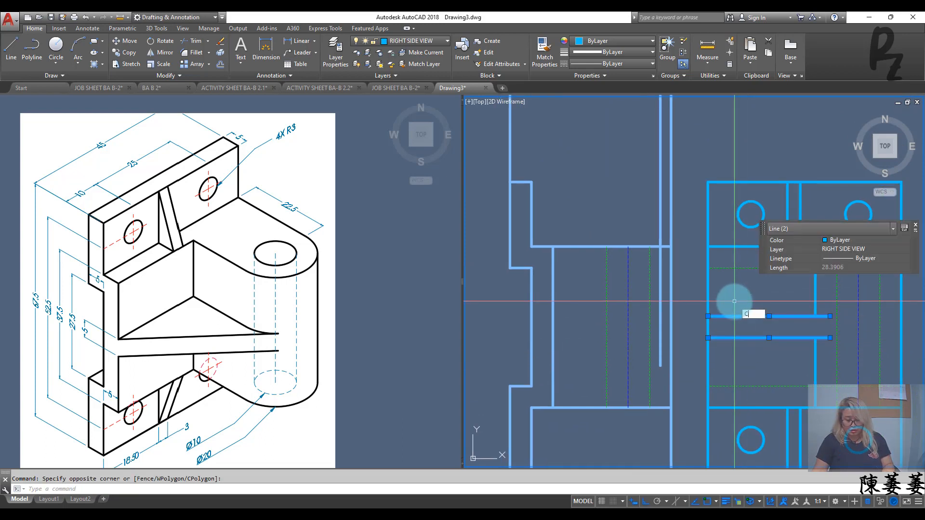
{"action": "type", "text": "co"}
{"action": "key", "text": "Return"}
{"action": "left_click", "coordinate": [707, 327]}
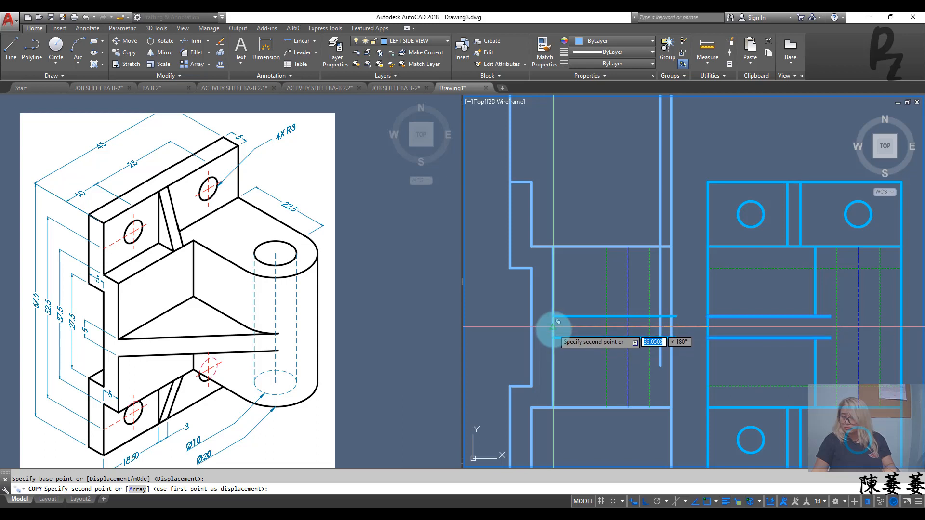
{"action": "left_click", "coordinate": [553, 328]}
{"action": "key", "text": "Escape"}
Step: Trim the two copied rib lines at the vertical guide line and erase the guide line
{"action": "scroll", "coordinate": [654, 330], "scroll_direction": "up", "scroll_amount": 4}
{"action": "type", "text": "tr"}
{"action": "key", "text": "Return"}
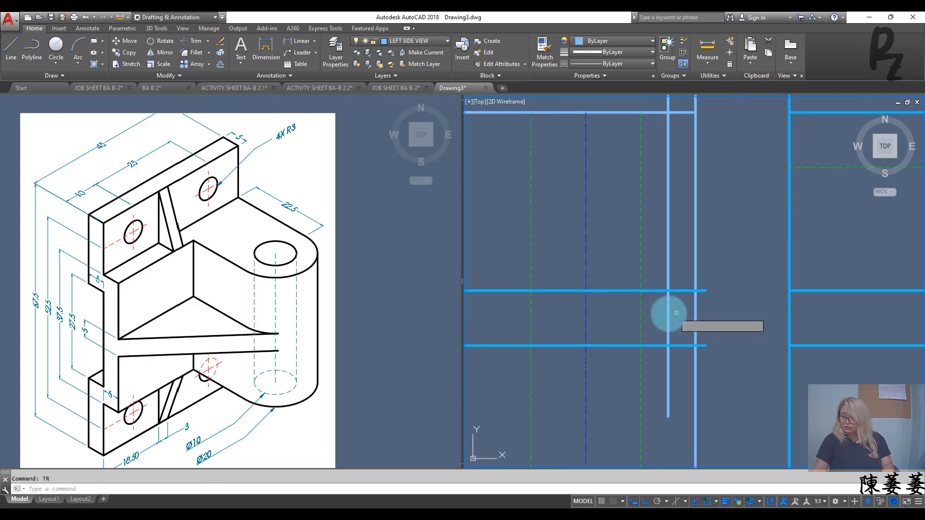
{"action": "left_click", "coordinate": [668, 313]}
{"action": "key", "text": "Return"}
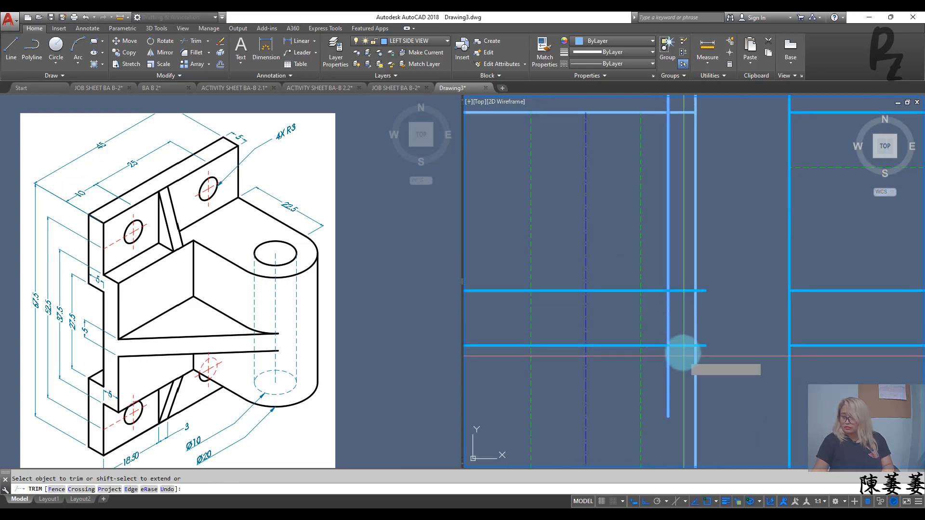
{"action": "left_click", "coordinate": [684, 356]}
{"action": "left_click", "coordinate": [677, 281]}
{"action": "key", "text": "Escape"}
{"action": "scroll", "coordinate": [668, 328], "scroll_direction": "down", "scroll_amount": 3}
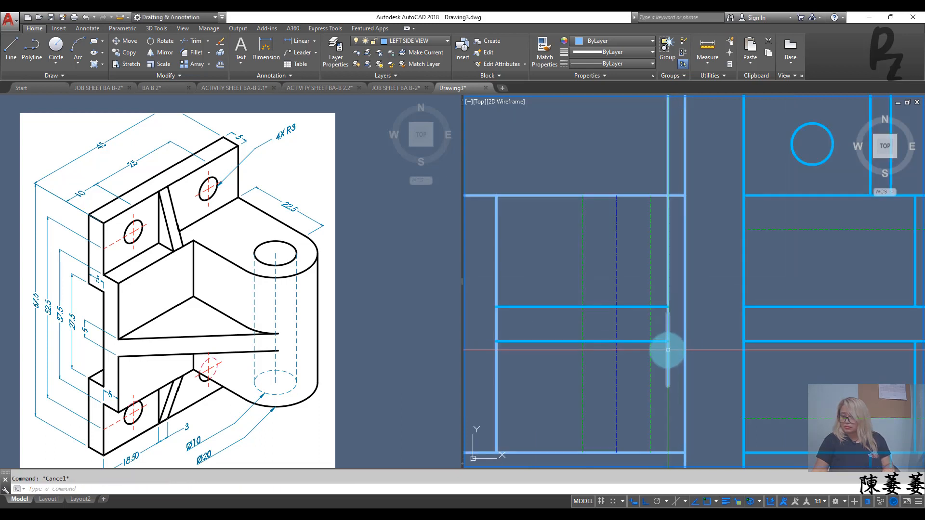
{"action": "left_click", "coordinate": [668, 346]}
{"action": "key", "text": "Delete"}
Step: Match the two copied rib lines to the properties of the side view's inner vertical edge
{"action": "left_click", "coordinate": [518, 376]}
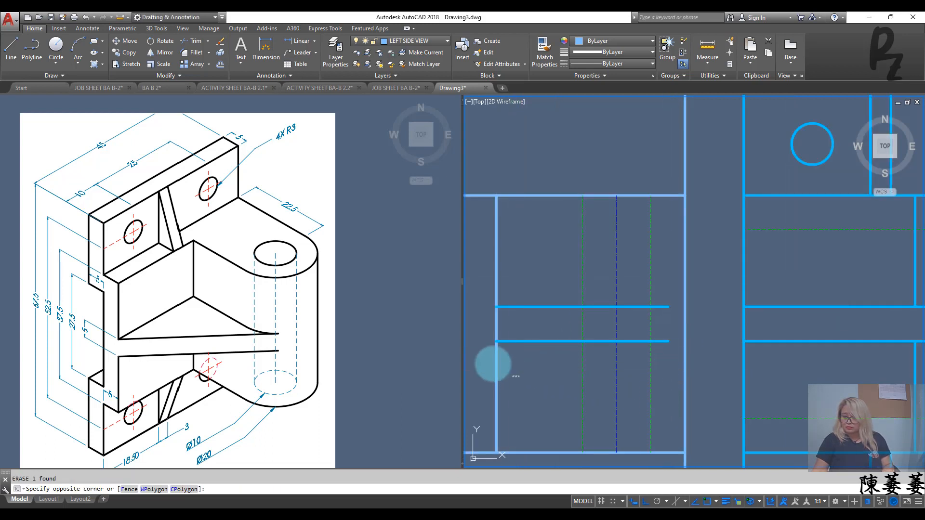
{"action": "left_click", "coordinate": [490, 363]}
{"action": "type", "text": "ma"}
{"action": "key", "text": "Return"}
{"action": "left_click", "coordinate": [545, 358]}
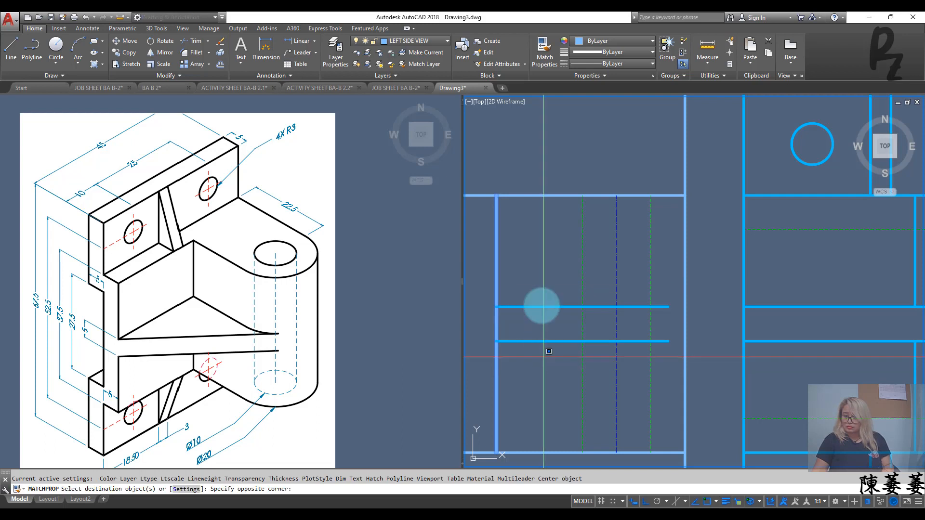
{"action": "left_click", "coordinate": [537, 285]}
{"action": "key", "text": "Escape"}
{"action": "key", "text": "Escape"}
{"action": "scroll", "coordinate": [553, 299], "scroll_direction": "down", "scroll_amount": 3}
{"action": "middle_click_drag", "start_coordinate": [555, 304], "coordinate": [579, 314]}
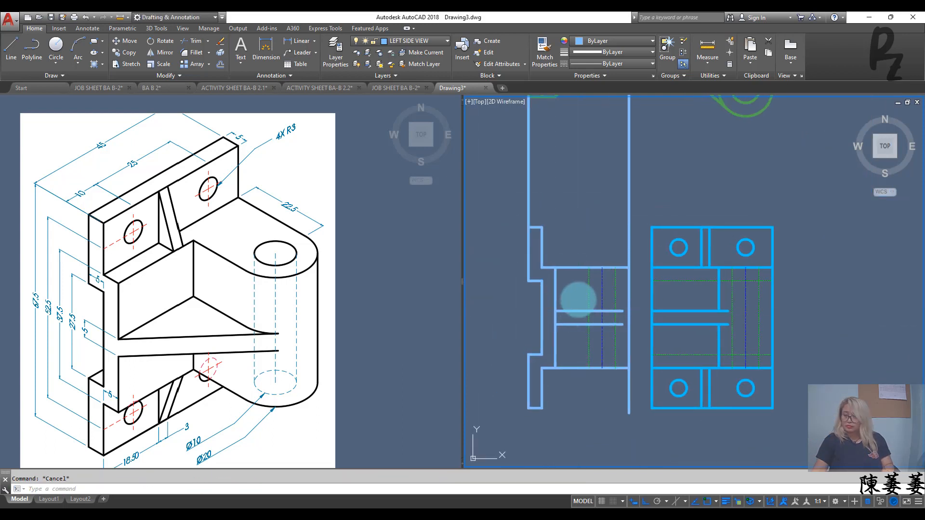
Step: Trim the right vertical projection line below the side view's lower horizontal edge
{"action": "key", "text": "ctrl+s"}
{"action": "key", "text": "Escape"}
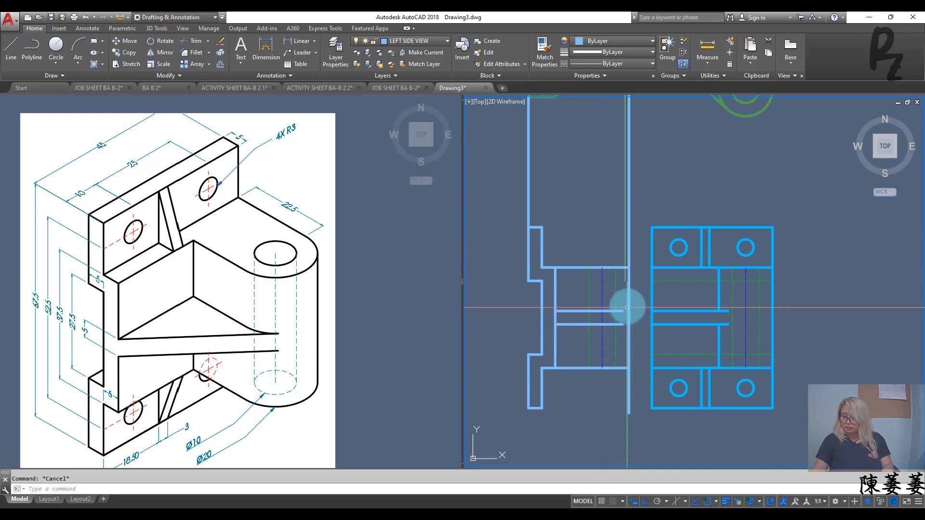
{"action": "key", "text": "Return"}
{"action": "right_click", "coordinate": [607, 410]}
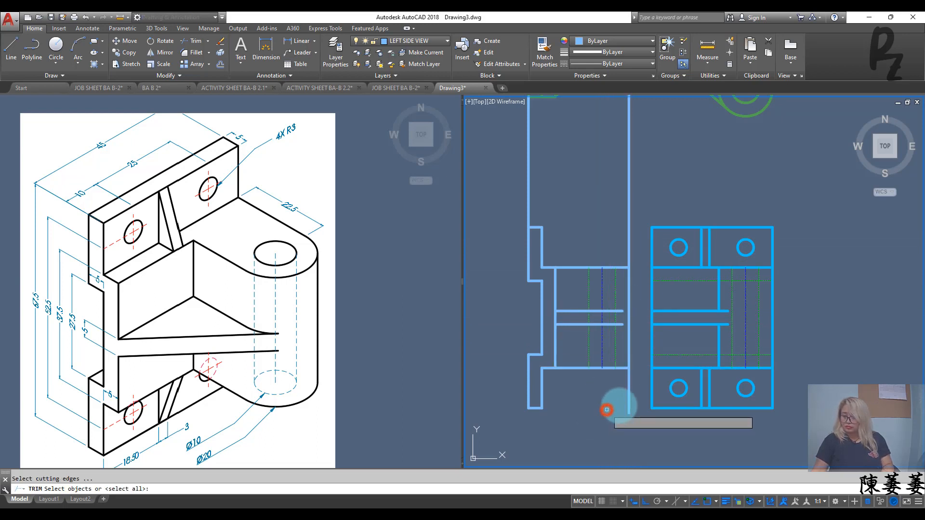
{"action": "left_click", "coordinate": [639, 402]}
{"action": "left_click", "coordinate": [616, 396]}
{"action": "key", "text": "Escape"}
{"action": "key", "text": "Escape"}
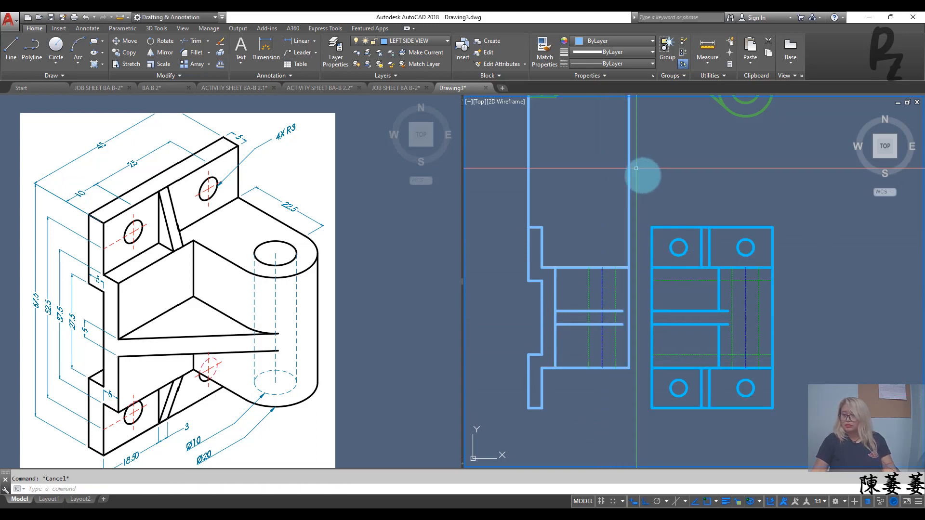
Step: Trim the right vertical projection line above the side view's upper horizontal edge
{"action": "left_click", "coordinate": [646, 175]}
{"action": "key", "text": "Escape"}
{"action": "type", "text": "TR"}
{"action": "key", "text": "Return"}
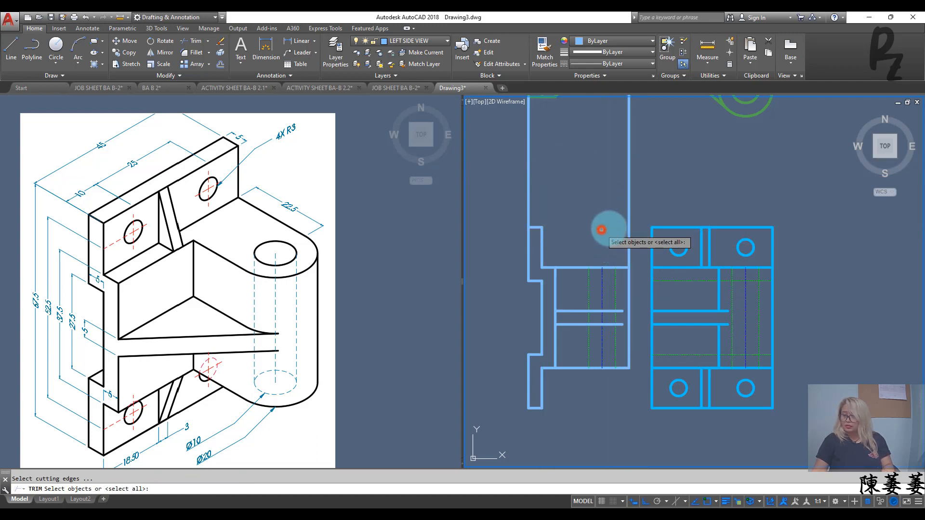
{"action": "right_click", "coordinate": [601, 231]}
{"action": "key", "text": "Escape"}
{"action": "key", "text": "Escape"}
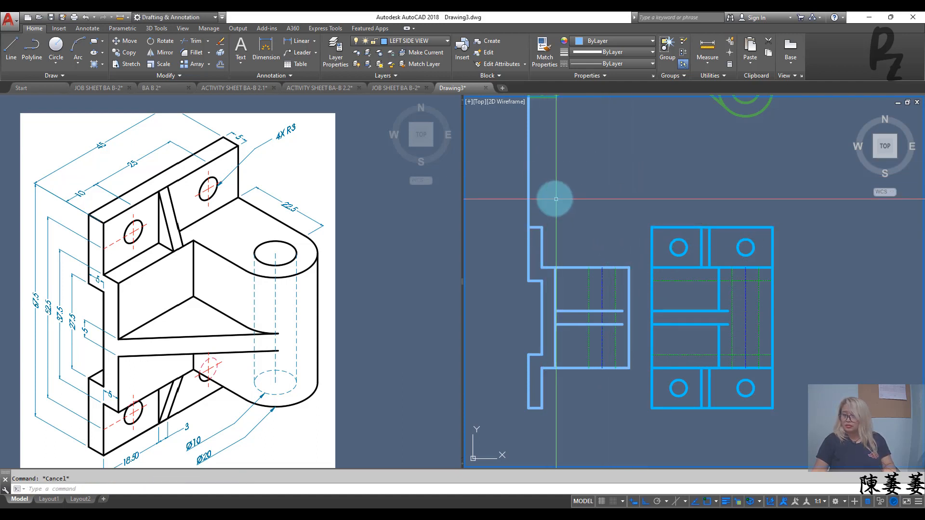
Step: Erase the left vertical projection line running between the rotated top view and the side view
{"action": "left_click", "coordinate": [555, 198]}
{"action": "left_click", "coordinate": [520, 189]}
{"action": "key", "text": "Delete"}
{"action": "middle_click_drag", "start_coordinate": [567, 274], "coordinate": [568, 273]}
{"action": "scroll", "coordinate": [567, 274], "scroll_direction": "down", "scroll_amount": 2}
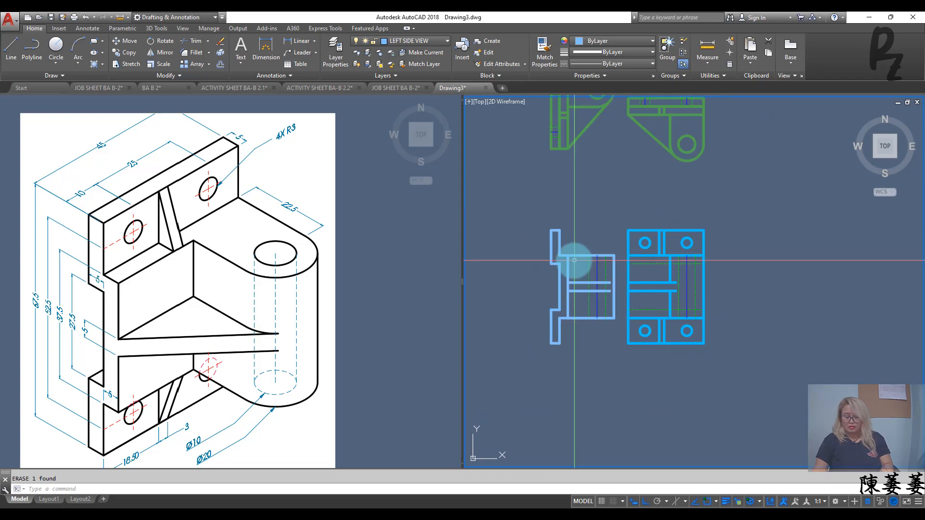
Step: Draw a horizontal line from the center of the front view's upper-left hole across the side view's upper flange
{"action": "type", "text": "L"}
{"action": "key", "text": "Return"}
{"action": "left_click", "coordinate": [645, 243]}
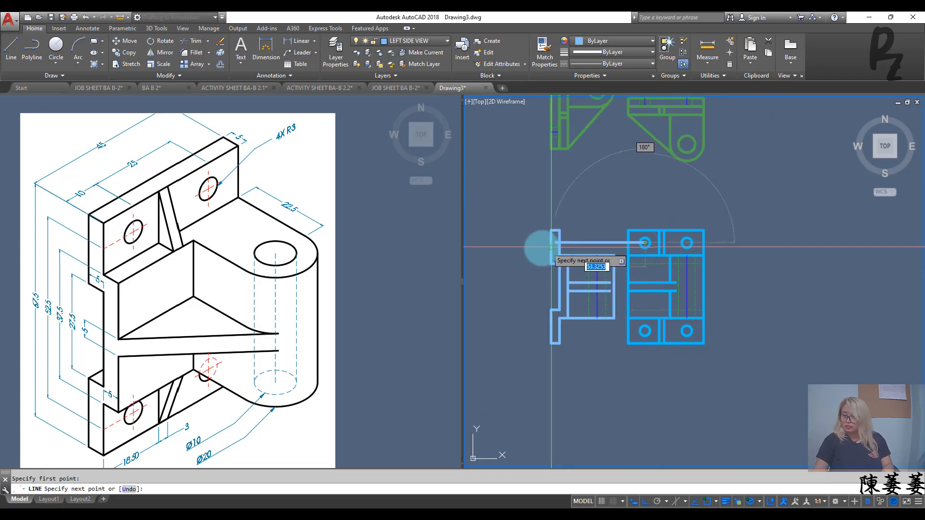
{"action": "left_click", "coordinate": [538, 246]}
{"action": "key", "text": "Escape"}
{"action": "scroll", "coordinate": [565, 248], "scroll_direction": "up", "scroll_amount": 5}
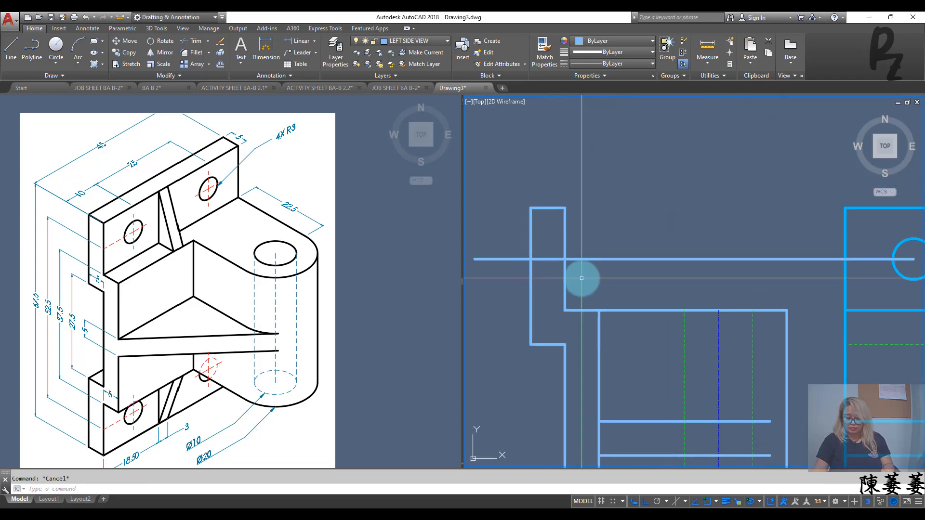
{"action": "type", "text": "O"}
{"action": "key", "text": "Return"}
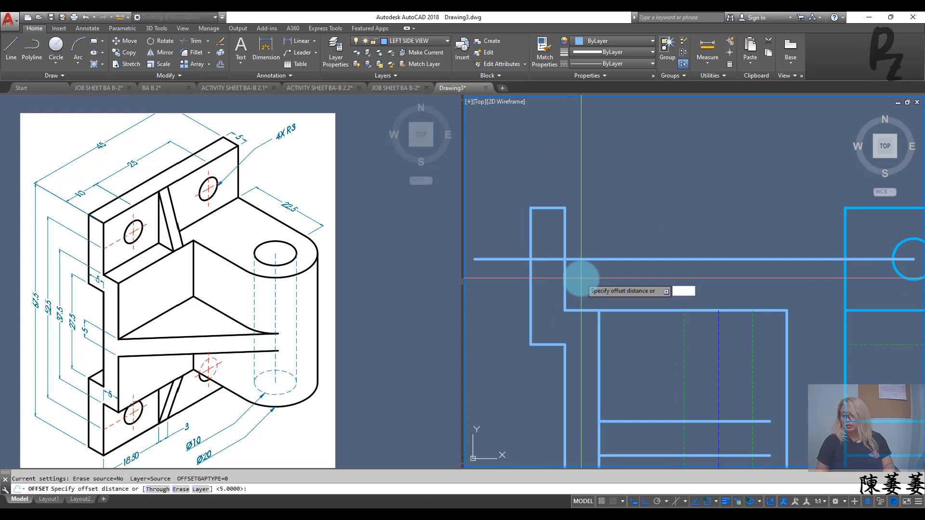
{"action": "type", "text": "3"}
{"action": "key", "text": "Return"}
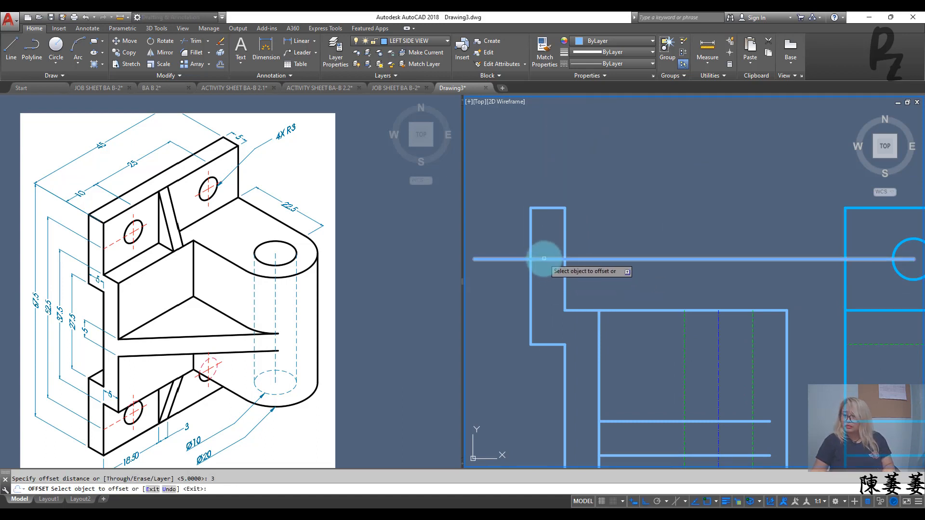
{"action": "key", "text": "Escape"}
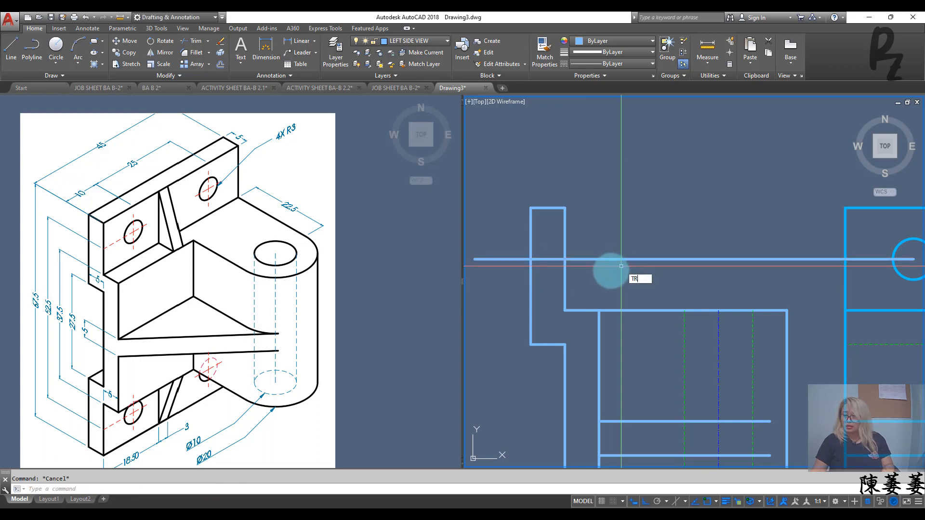
{"action": "right_click", "coordinate": [610, 275]}
{"action": "key", "text": "Escape"}
Step: Trim the horizontal projection line on both sides of the upper flange, keeping only the part between its vertical edges
{"action": "type", "text": "TR"}
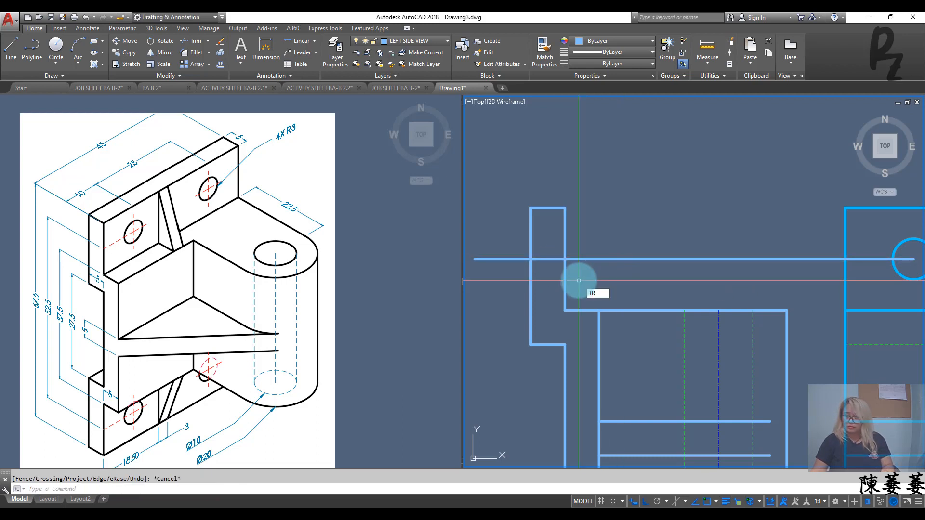
{"action": "key", "text": "Return"}
{"action": "left_click", "coordinate": [566, 276]}
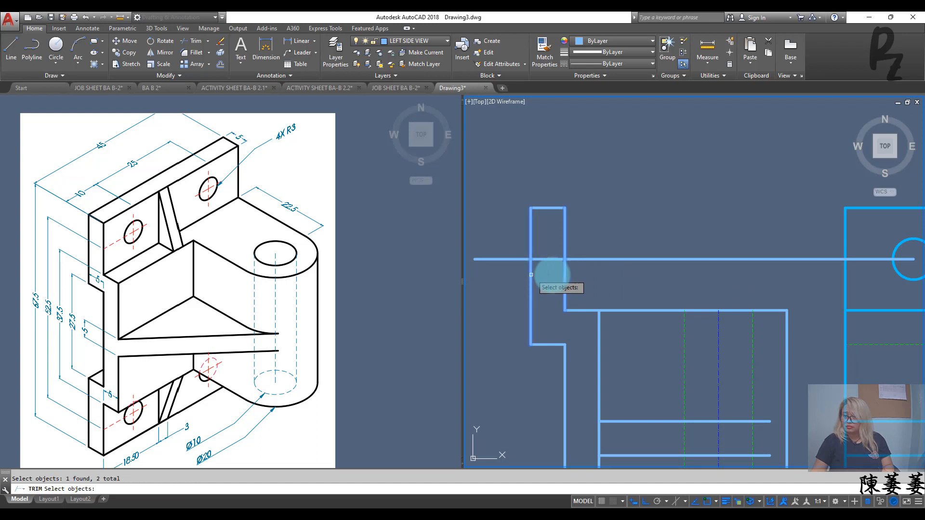
{"action": "key", "text": "Return"}
{"action": "left_click", "coordinate": [634, 281]}
{"action": "left_click", "coordinate": [596, 230]}
{"action": "left_click", "coordinate": [496, 289]}
{"action": "left_click", "coordinate": [485, 222]}
{"action": "key", "text": "Escape"}
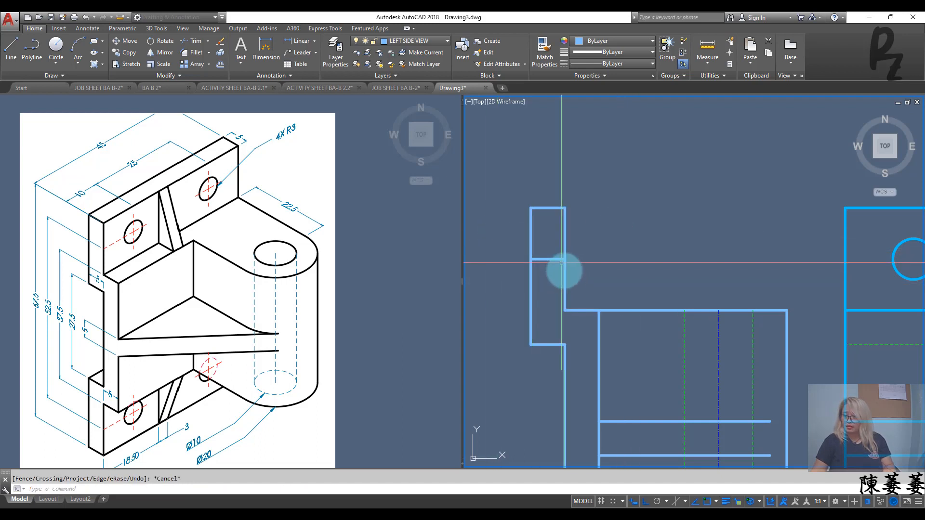
Step: Offset the short horizontal line in the upper flange by 3 to both sides, above and below it
{"action": "left_click", "coordinate": [549, 261]}
{"action": "left_click", "coordinate": [545, 242]}
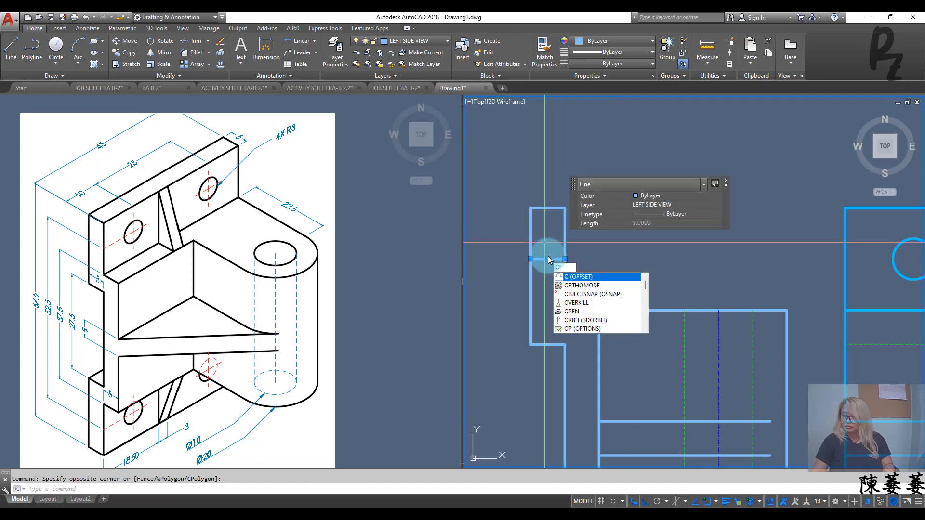
{"action": "key", "text": "Return"}
{"action": "type", "text": "3"}
{"action": "key", "text": "Return"}
{"action": "left_click", "coordinate": [548, 255]}
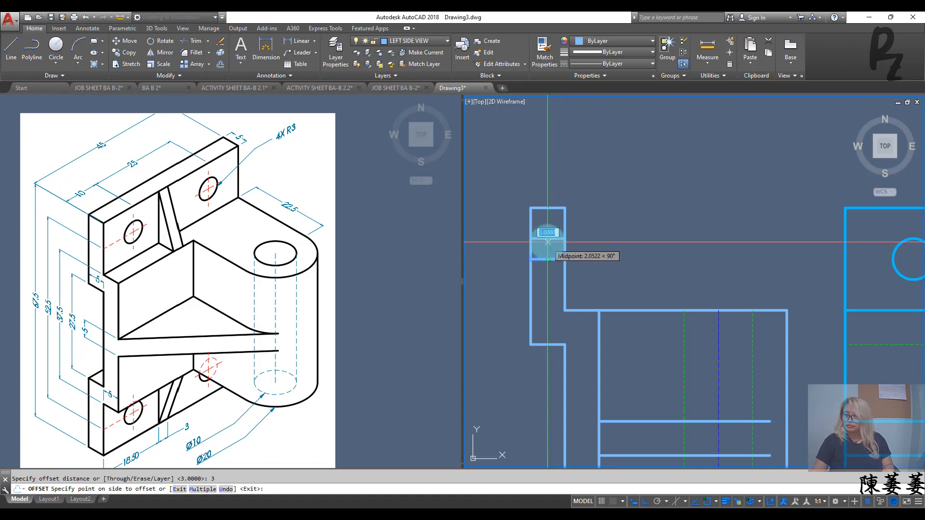
{"action": "left_click", "coordinate": [549, 259]}
{"action": "left_click", "coordinate": [547, 284]}
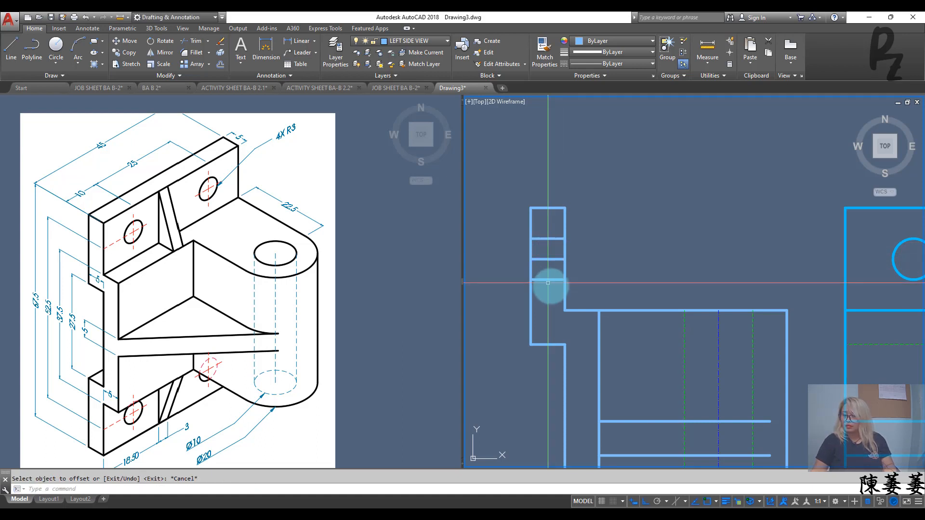
{"action": "key", "text": "Escape"}
Step: Match the middle line of the flange hole to the properties of the side view's vertical center line
{"action": "left_click", "coordinate": [553, 259]}
{"action": "left_click", "coordinate": [543, 253]}
{"action": "key", "text": "Escape"}
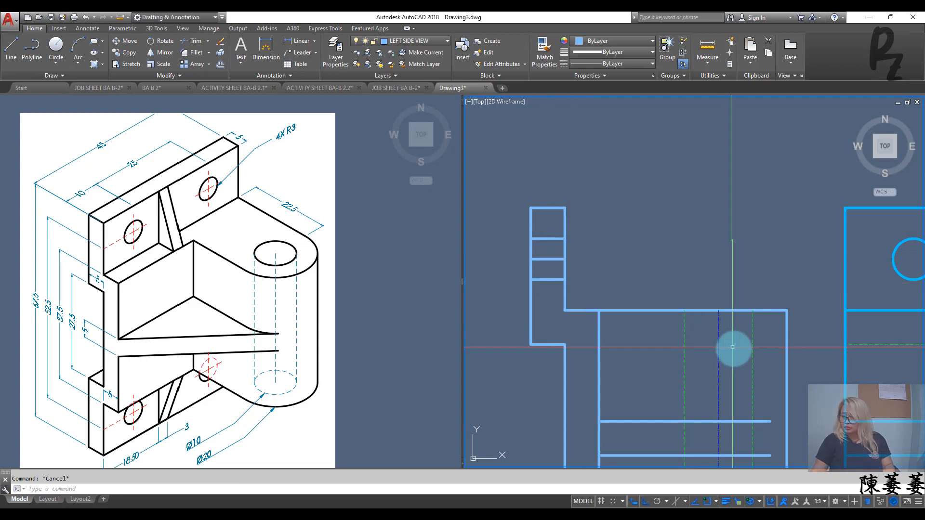
{"action": "left_click", "coordinate": [733, 347]}
{"action": "left_click", "coordinate": [706, 333]}
{"action": "type", "text": "MA"}
{"action": "key", "text": "Return"}
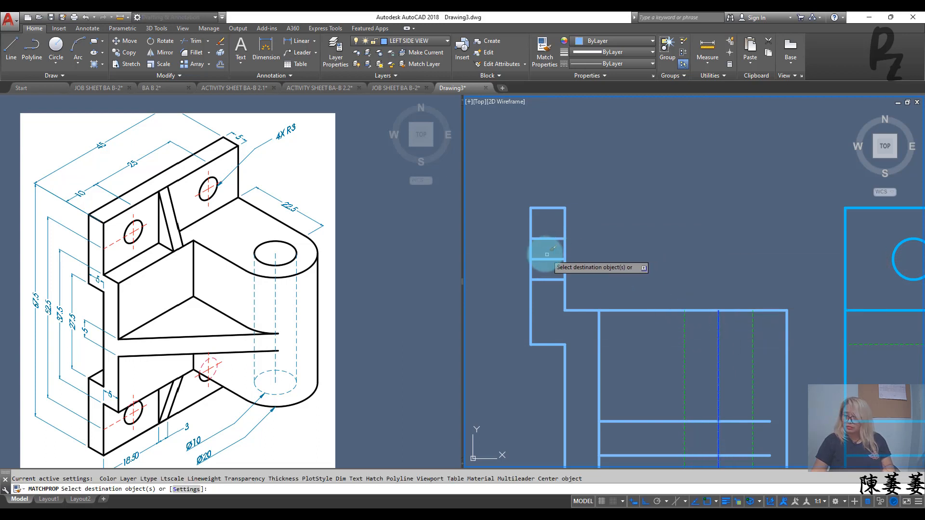
{"action": "left_click", "coordinate": [546, 259]}
{"action": "key", "text": "Return"}
Step: Match the upper and lower lines of the flange hole to the properties of the vertical hidden hole line
{"action": "left_click", "coordinate": [701, 362]}
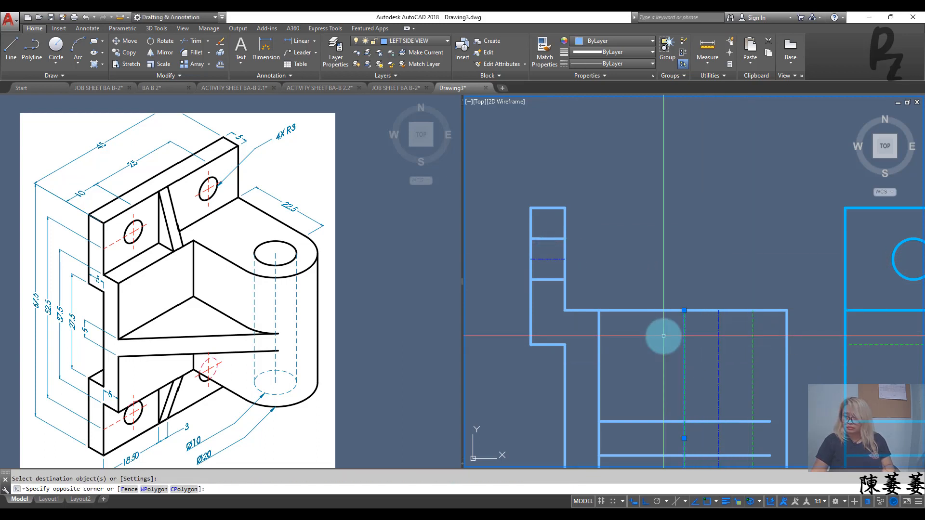
{"action": "left_click", "coordinate": [664, 337]}
{"action": "key", "text": "Return"}
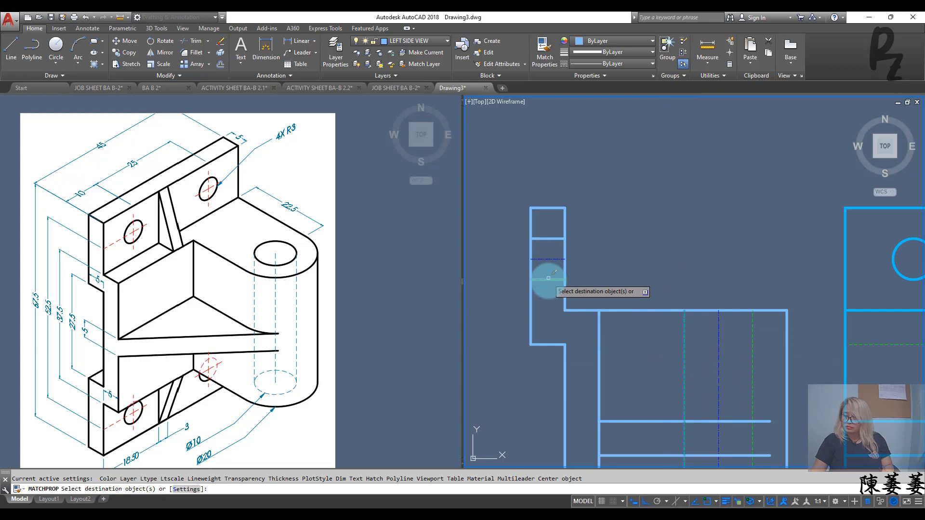
{"action": "left_click", "coordinate": [549, 279]}
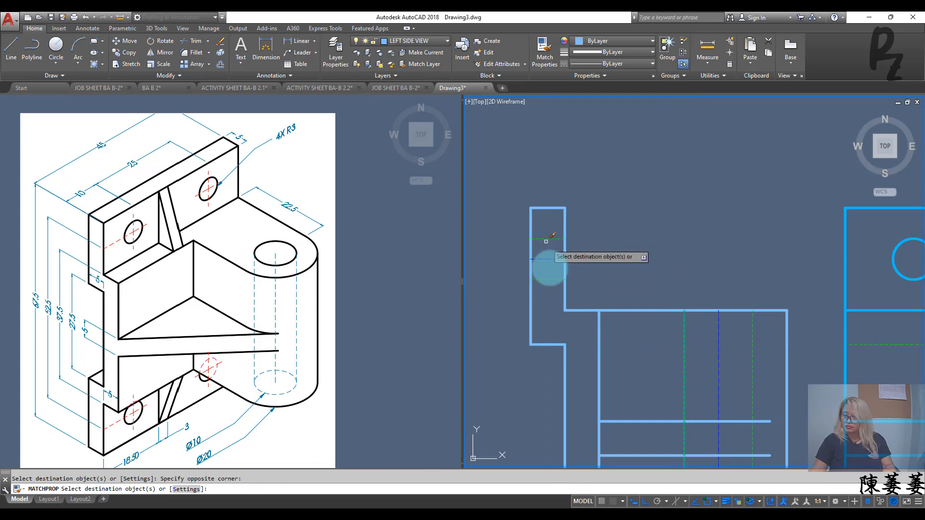
{"action": "left_click", "coordinate": [542, 250]}
{"action": "key", "text": "Escape"}
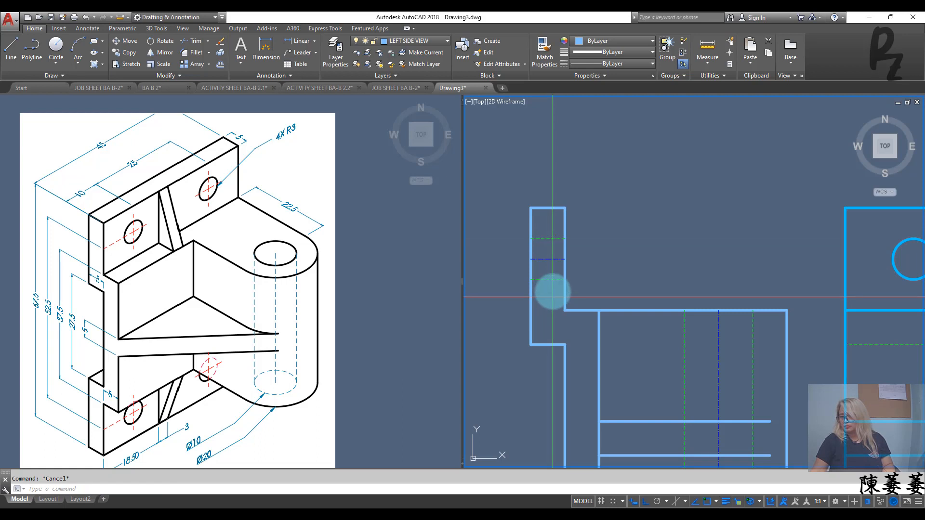
Step: Copy the upper flange's three hole lines in the side view straight down to the matching hole position in the lower flange
{"action": "left_click", "coordinate": [545, 215]}
{"action": "left_click", "coordinate": [552, 287]}
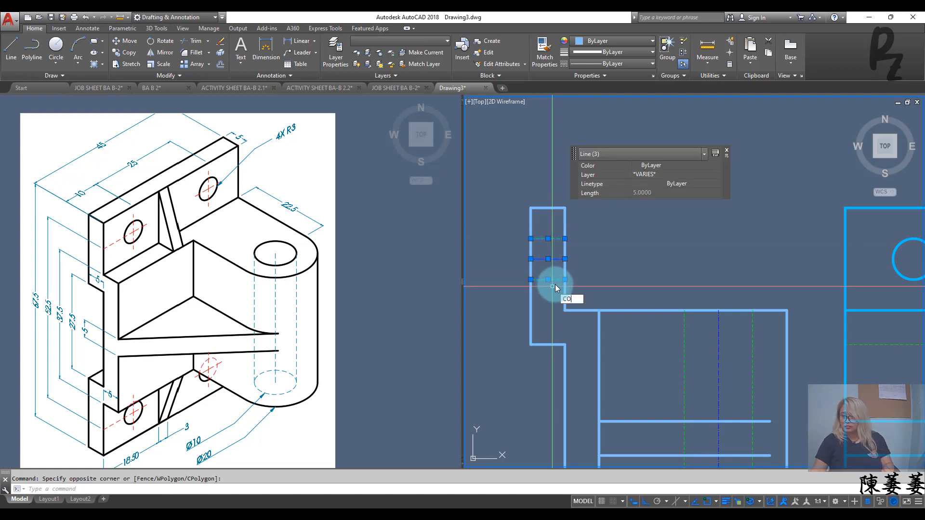
{"action": "type", "text": "CO"}
{"action": "key", "text": "Return"}
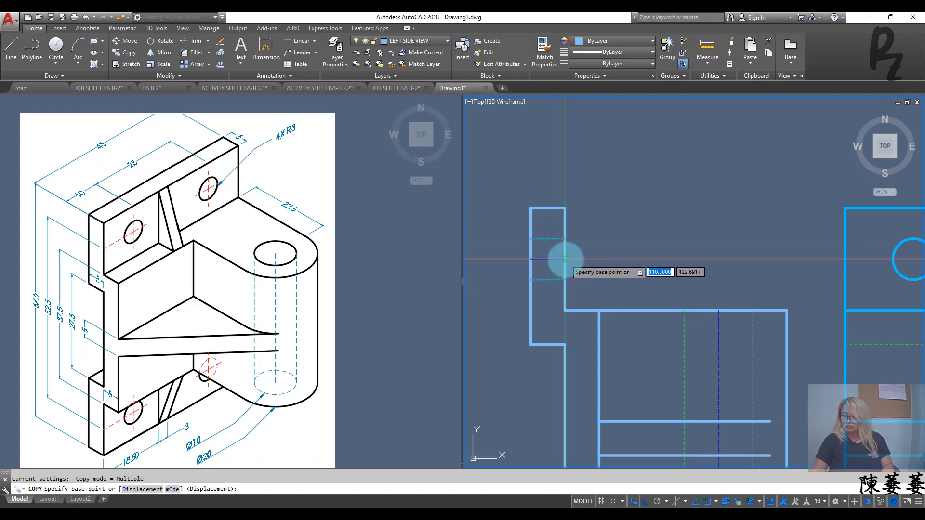
{"action": "scroll", "coordinate": [566, 268], "scroll_direction": "down", "scroll_amount": 4}
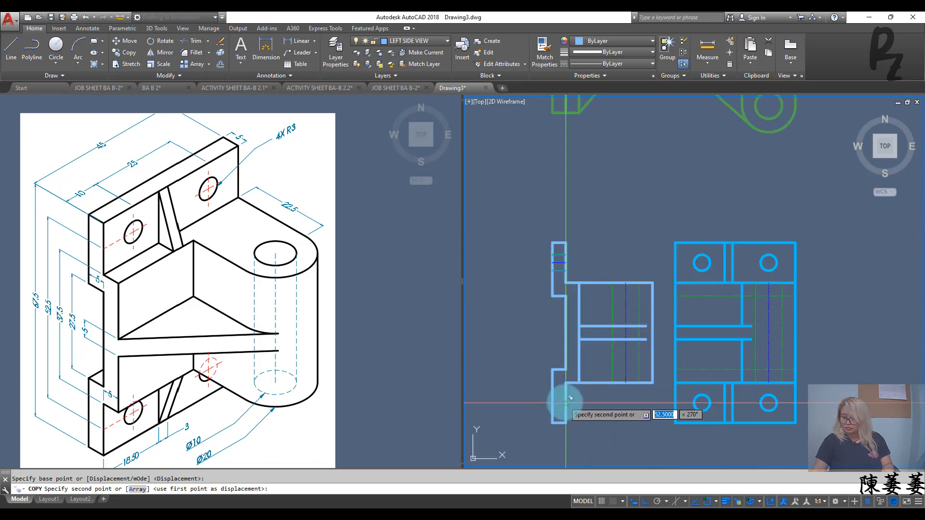
{"action": "left_click", "coordinate": [578, 386]}
{"action": "key", "text": "Escape"}
{"action": "scroll", "coordinate": [583, 341], "scroll_direction": "up", "scroll_amount": 3}
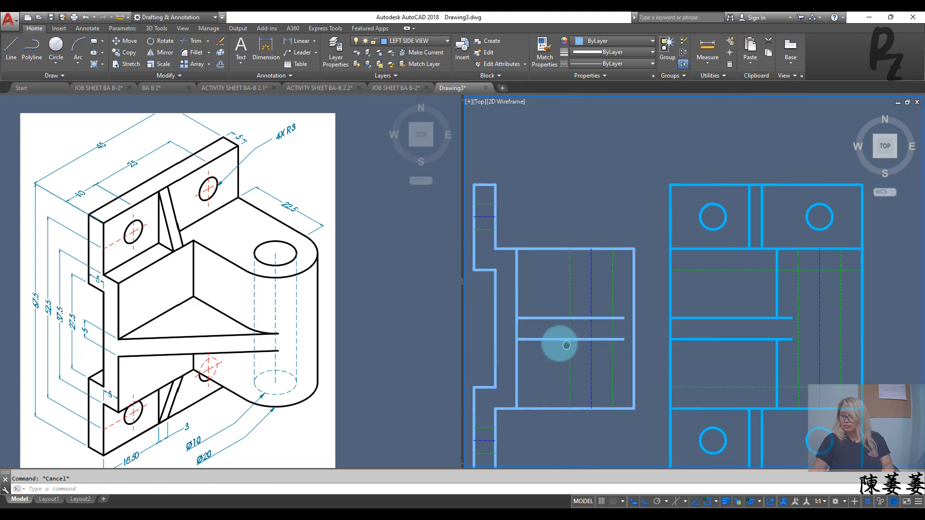
Step: Draw the slanted rib lines in the side view, joining the outer corners of the upper and lower flanges to the block's corners
{"action": "scroll", "coordinate": [575, 342], "scroll_direction": "down", "scroll_amount": 3}
{"action": "scroll", "coordinate": [560, 298], "scroll_direction": "up", "scroll_amount": 3}
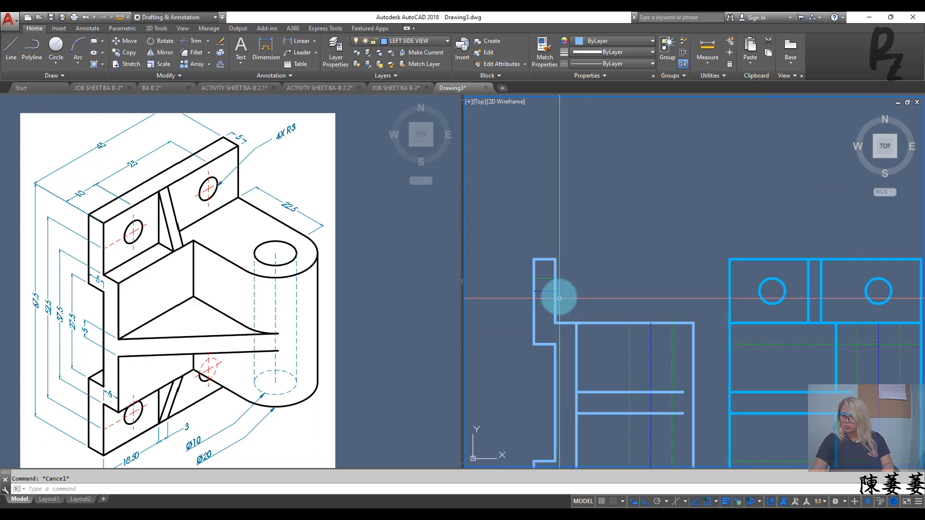
{"action": "key", "text": "l"}
{"action": "key", "text": "Return"}
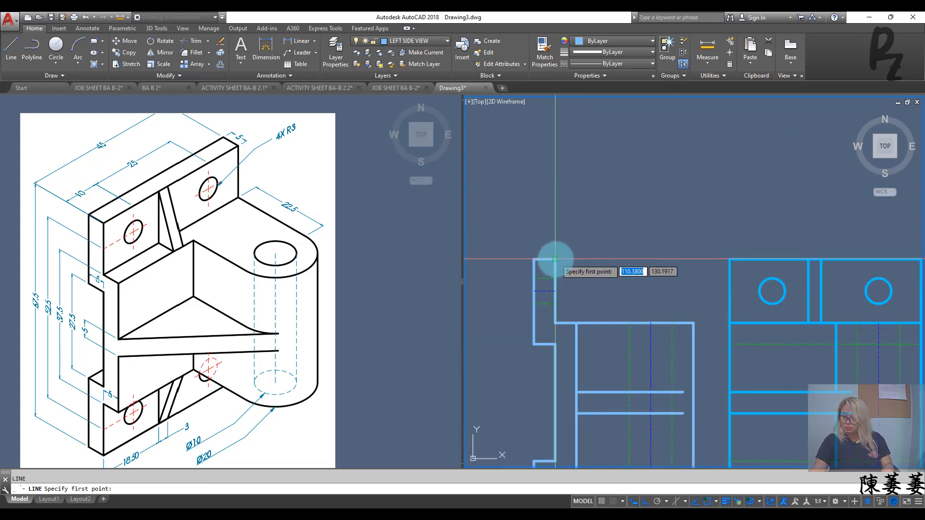
{"action": "left_click", "coordinate": [555, 259]}
{"action": "left_click", "coordinate": [577, 323]}
{"action": "key", "text": "Return"}
{"action": "middle_click_drag", "start_coordinate": [603, 408], "coordinate": [587, 94]}
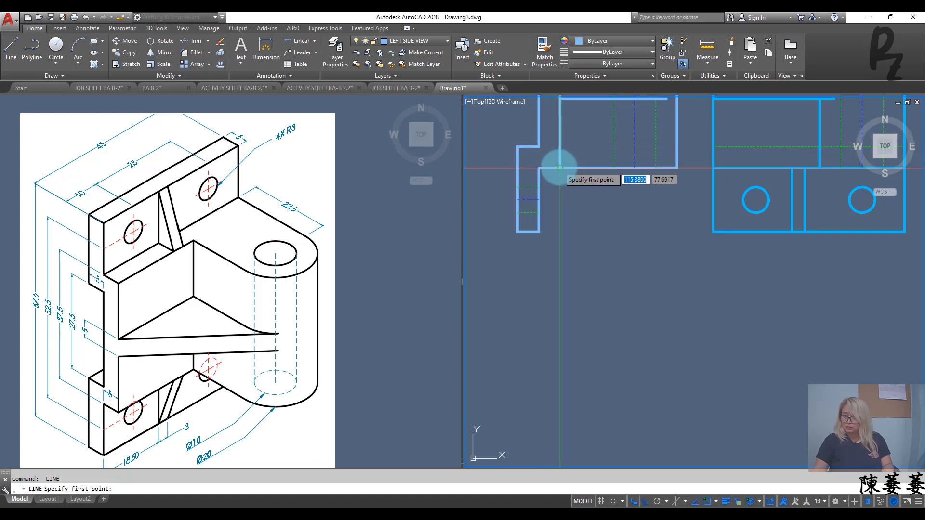
{"action": "left_click", "coordinate": [539, 231]}
{"action": "key", "text": "Escape"}
{"action": "key", "text": "Escape"}
Step: Erase the rotated copy of the top view above the side view
{"action": "scroll", "coordinate": [626, 193], "scroll_direction": "down", "scroll_amount": 4}
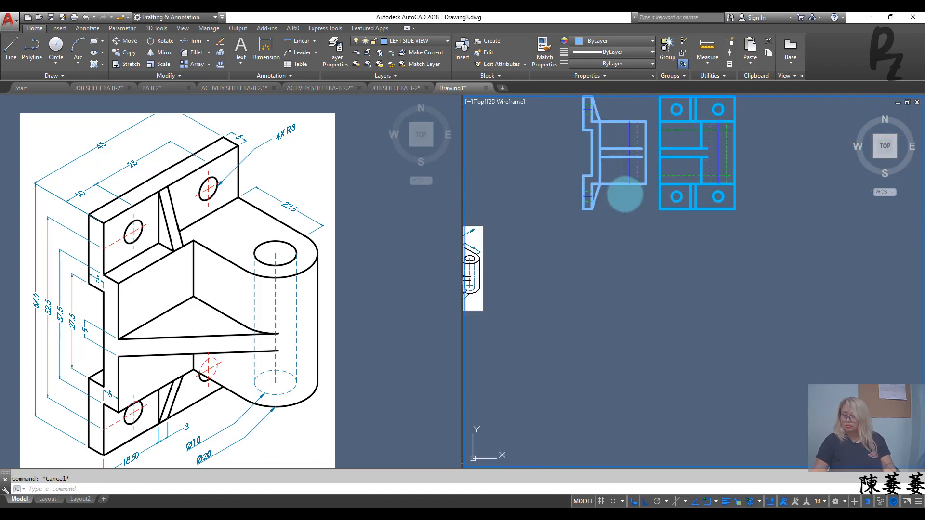
{"action": "middle_click_drag", "start_coordinate": [634, 223], "coordinate": [605, 397]}
{"action": "middle_click_drag", "start_coordinate": [597, 229], "coordinate": [615, 257]}
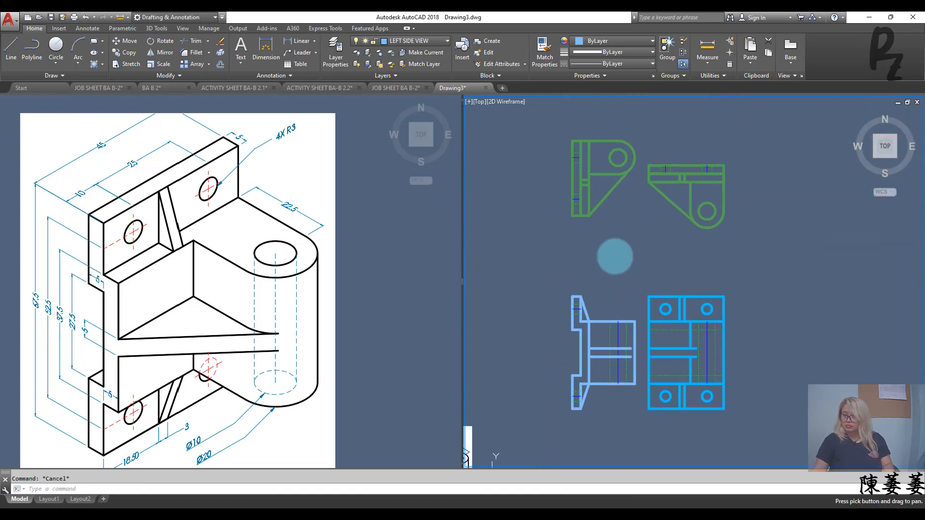
{"action": "left_click", "coordinate": [557, 122]}
{"action": "left_click", "coordinate": [640, 226]}
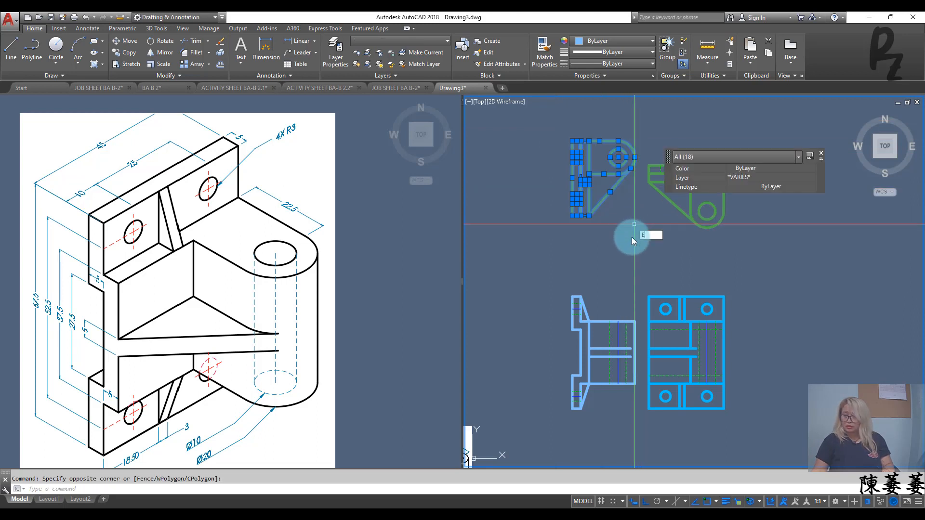
{"action": "key", "text": "Return"}
{"action": "left_click", "coordinate": [646, 280]}
{"action": "left_click", "coordinate": [758, 413]}
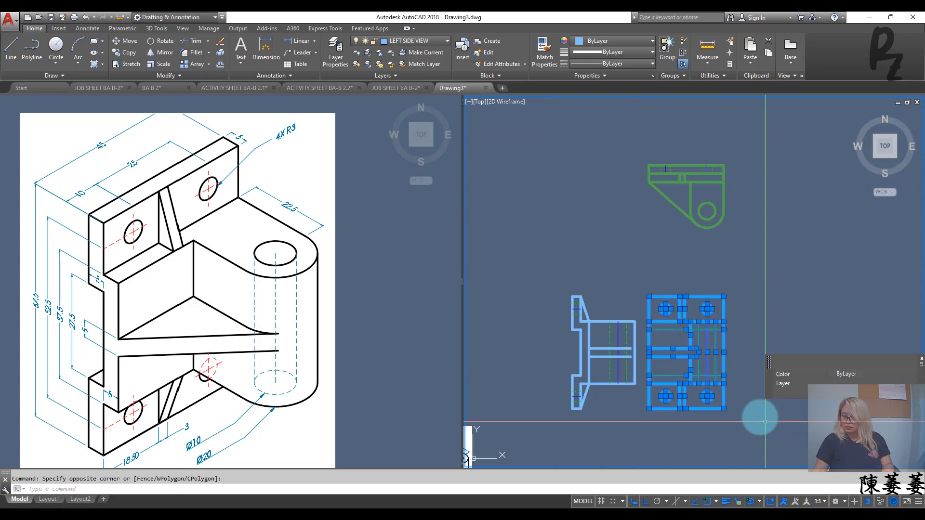
{"action": "left_click", "coordinate": [633, 142]}
{"action": "key", "text": "Escape"}
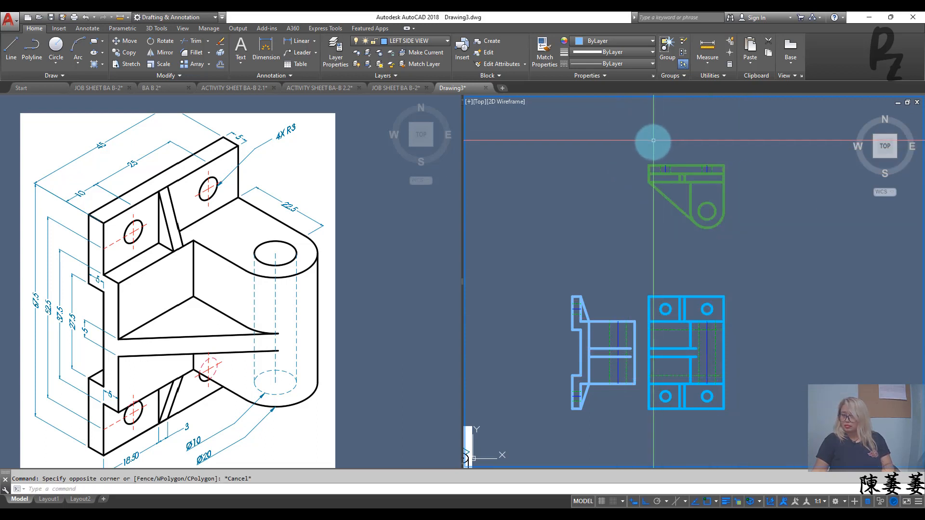
Step: Move the top and front views together horizontally to the right, widening the gap to the side view
{"action": "left_click", "coordinate": [644, 146]}
{"action": "left_click", "coordinate": [771, 422]}
{"action": "type", "text": "m"}
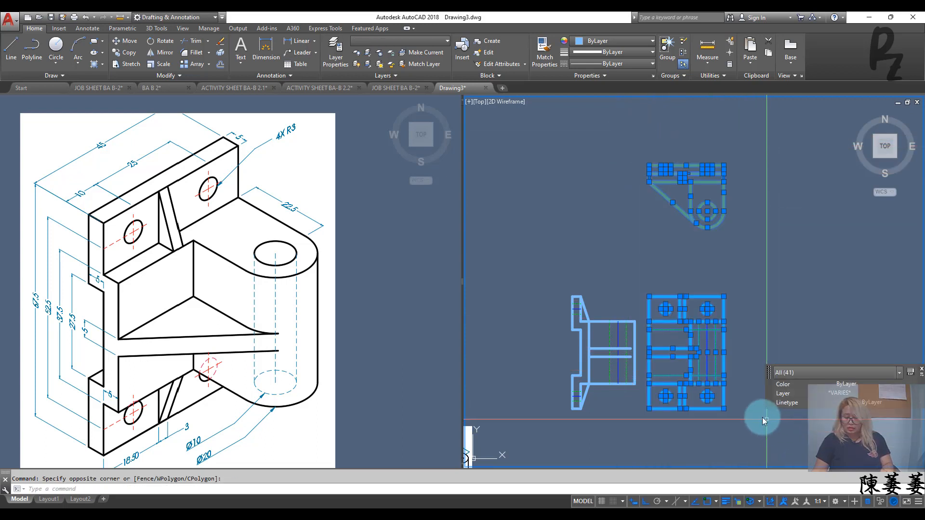
{"action": "key", "text": "Return"}
{"action": "left_click", "coordinate": [649, 409]}
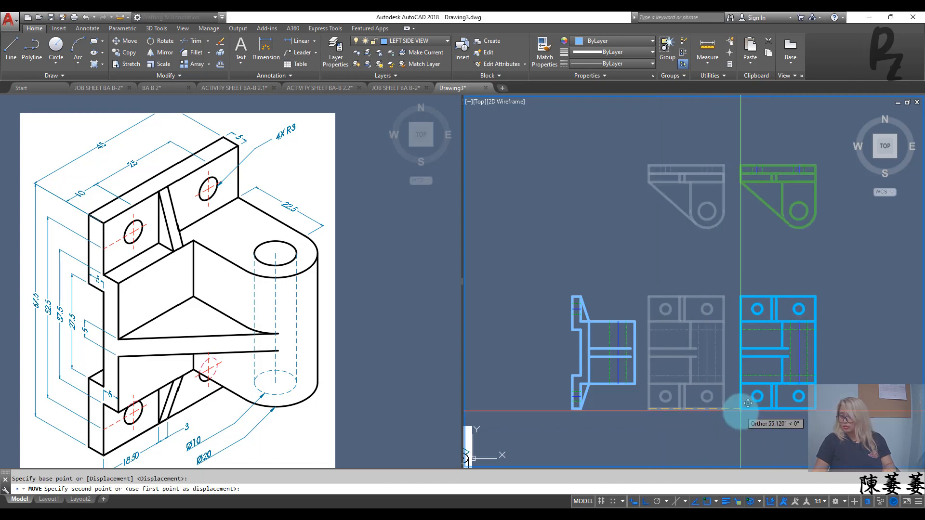
{"action": "left_click", "coordinate": [725, 411]}
{"action": "key", "text": "Escape"}
{"action": "middle_click_drag", "start_coordinate": [704, 380], "coordinate": [622, 354]}
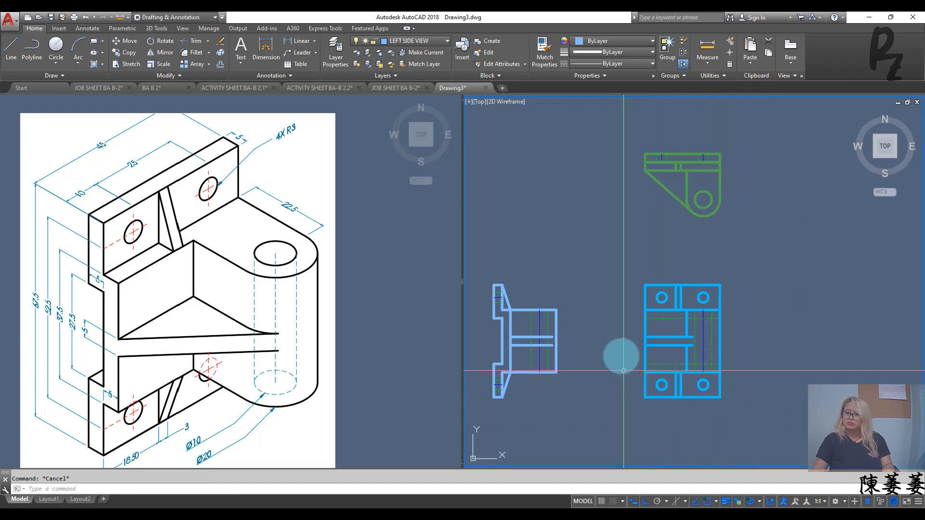
{"action": "middle_click_drag", "start_coordinate": [615, 321], "coordinate": [667, 317]}
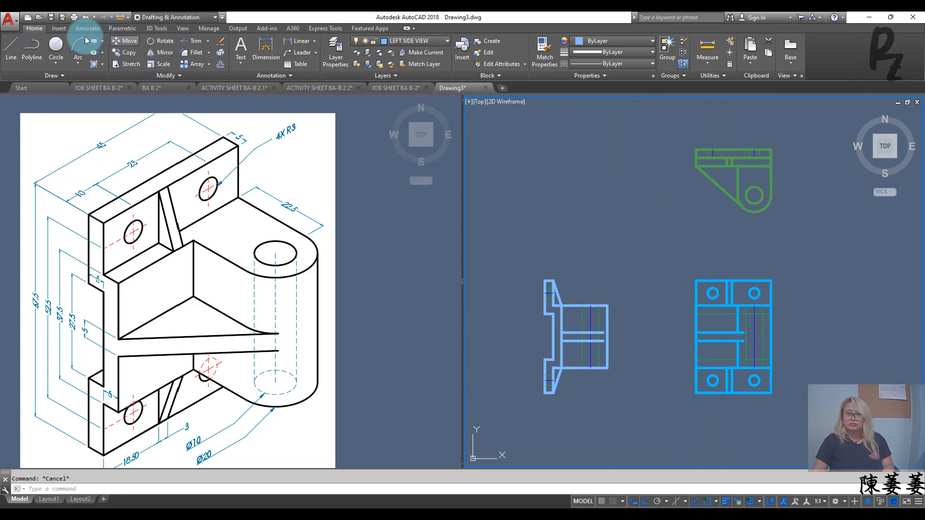
Step: Add a linear dimension above the top view from the plate's left corner to the left hole's center line
{"action": "left_click", "coordinate": [86, 30]}
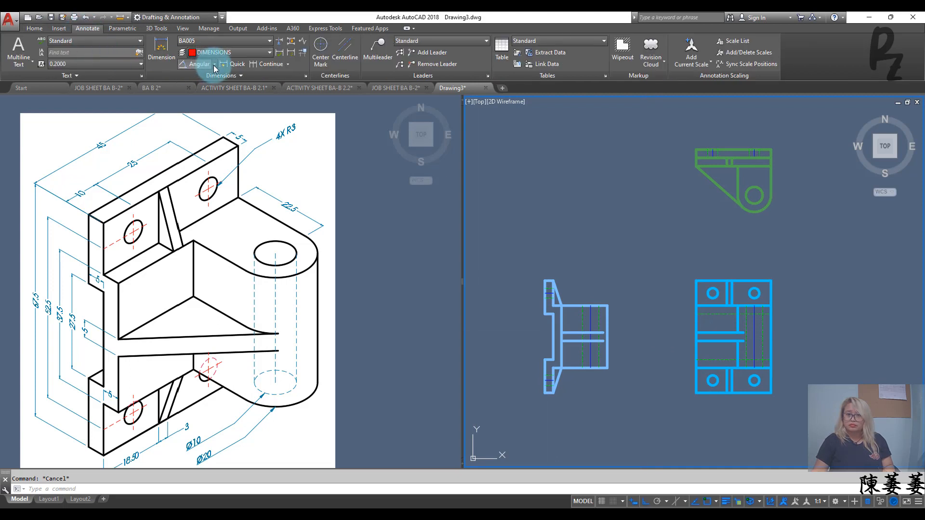
{"action": "left_click", "coordinate": [214, 66]}
{"action": "left_click", "coordinate": [212, 80]}
{"action": "scroll", "coordinate": [708, 142], "scroll_direction": "up", "scroll_amount": 5}
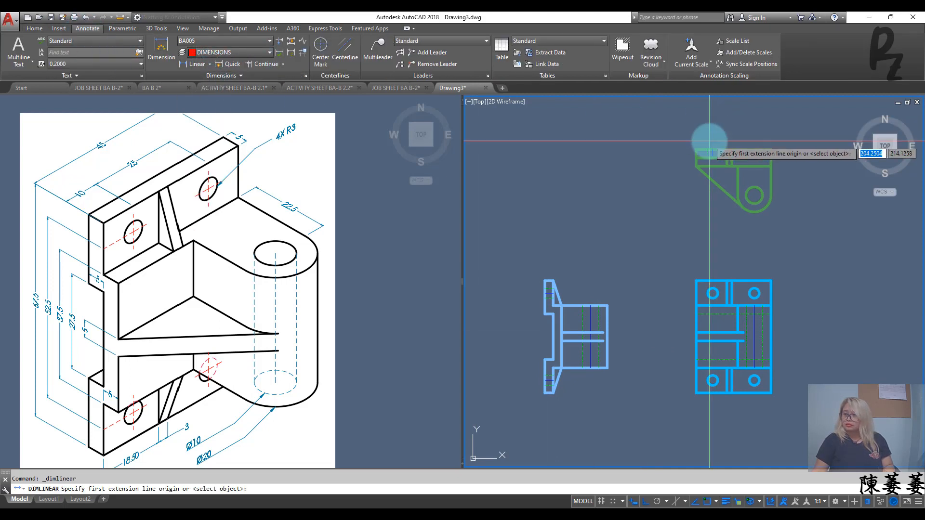
{"action": "scroll", "coordinate": [646, 186], "scroll_direction": "up", "scroll_amount": 2}
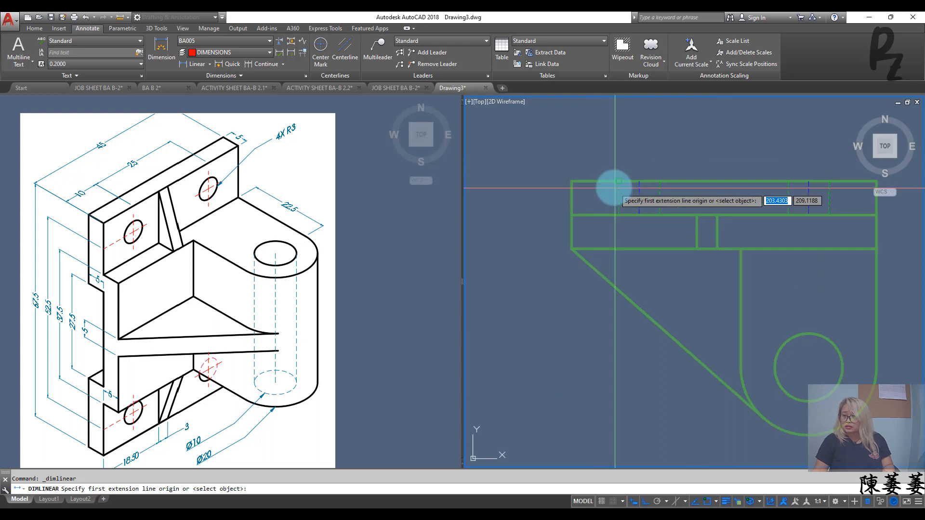
{"action": "left_click", "coordinate": [572, 181]}
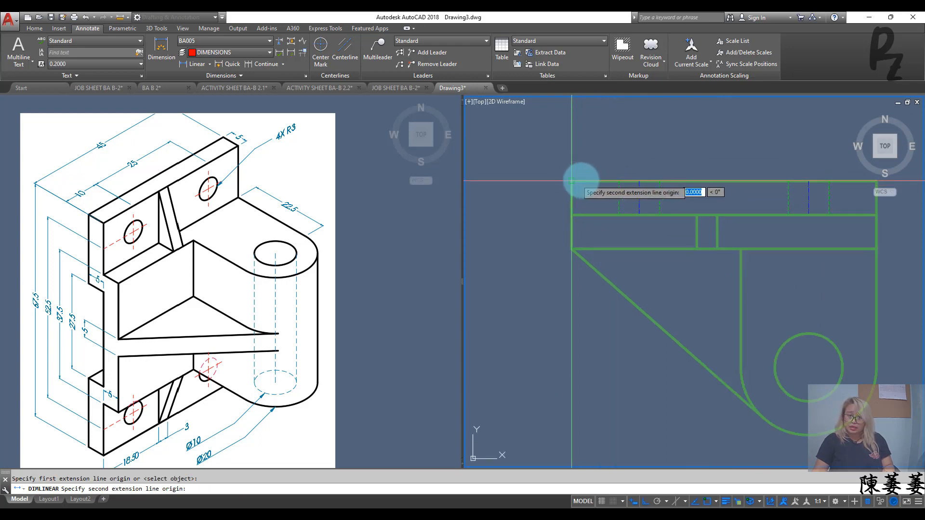
{"action": "left_click", "coordinate": [639, 181]}
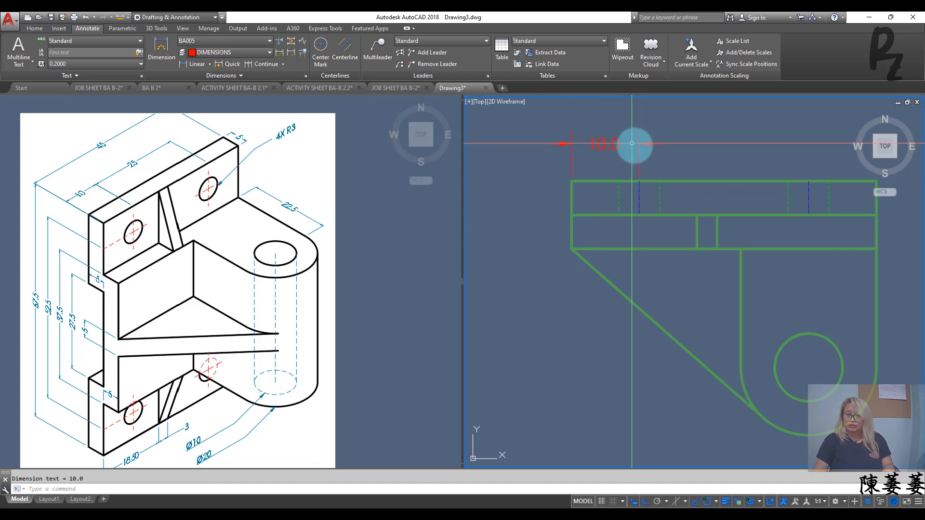
Step: Add a linear dimension between the two hole center lines in the top view, aligned with the first dimension
{"action": "scroll", "coordinate": [632, 143], "scroll_direction": "down", "scroll_amount": 3}
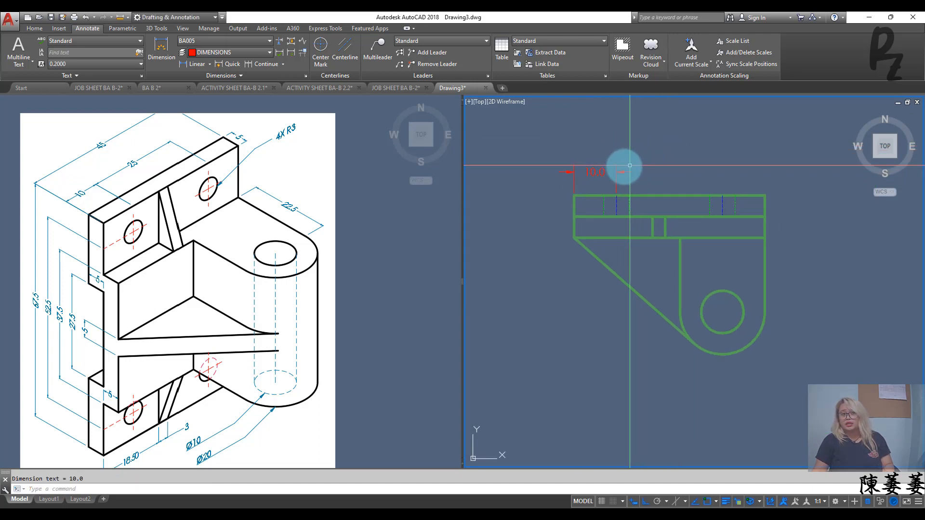
{"action": "key", "text": "Return"}
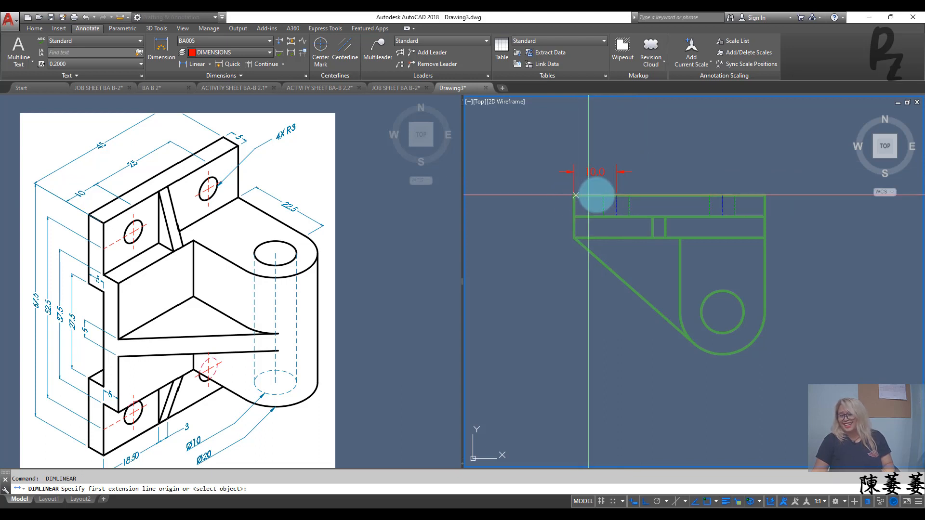
{"action": "left_click", "coordinate": [604, 196]}
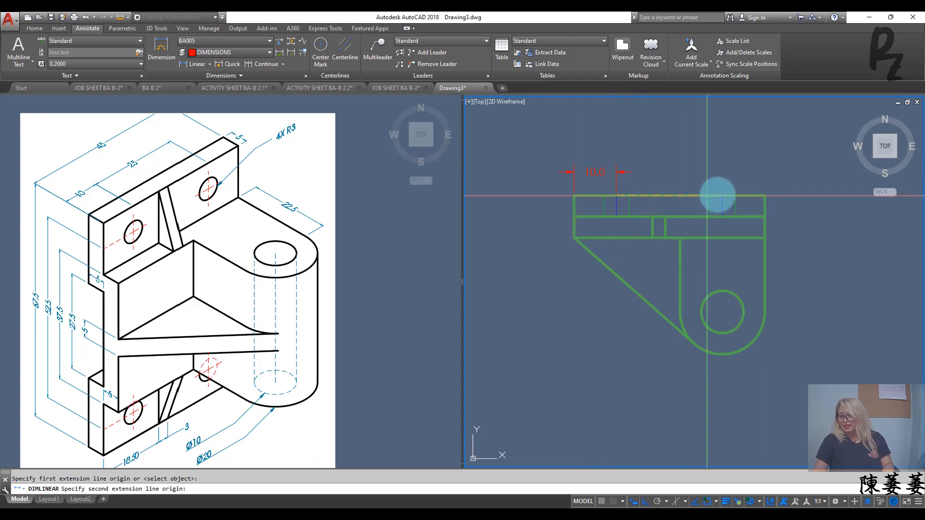
{"action": "left_click", "coordinate": [722, 195]}
{"action": "scroll", "coordinate": [627, 171], "scroll_direction": "up", "scroll_amount": 4}
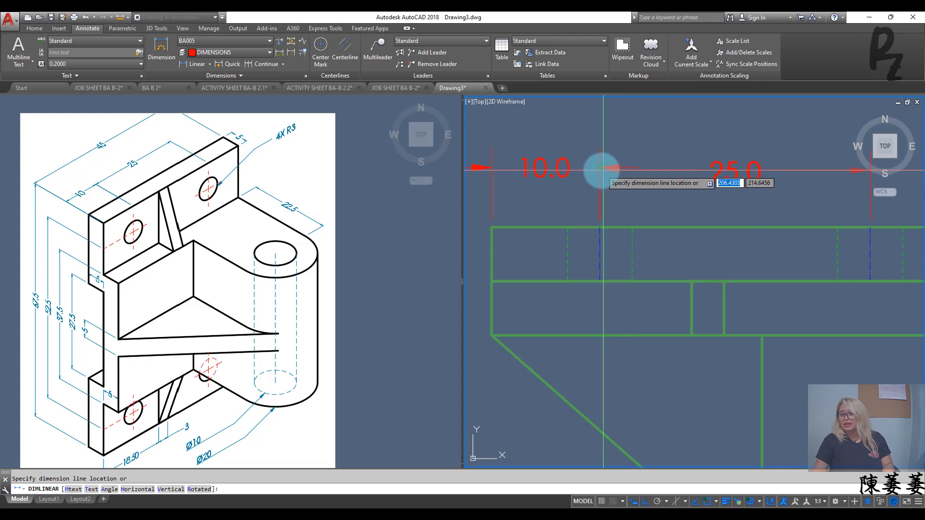
{"action": "left_click", "coordinate": [611, 165]}
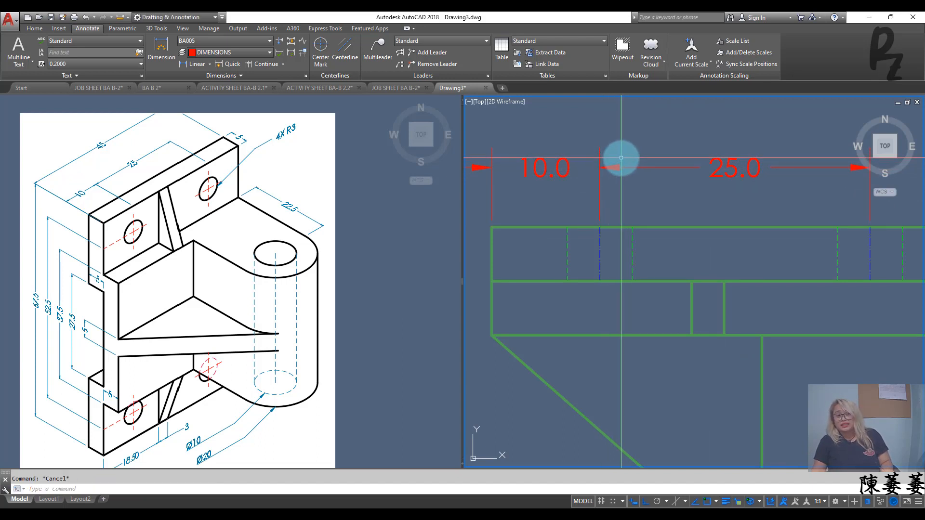
Step: Dimension the overall width of the top view, placing the dimension above the hole dimensions
{"action": "mouse_move", "coordinate": [622, 157]}
{"action": "middle_mouse_down"}
{"action": "mouse_move", "coordinate": [747, 155]}
{"action": "mouse_move", "coordinate": [710, 171]}
{"action": "middle_mouse_up"}
{"action": "scroll", "coordinate": [685, 177], "scroll_direction": "down", "scroll_amount": 4}
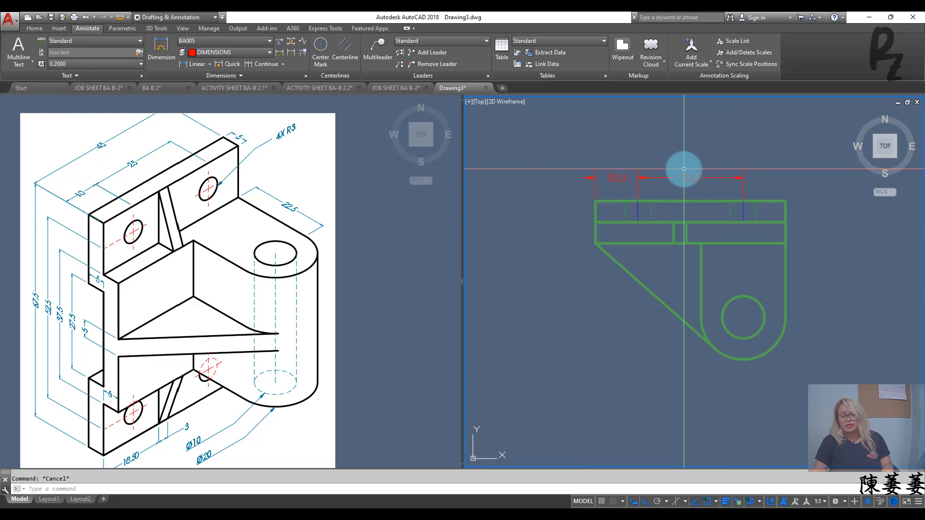
{"action": "scroll", "coordinate": [685, 170], "scroll_direction": "down", "scroll_amount": 5}
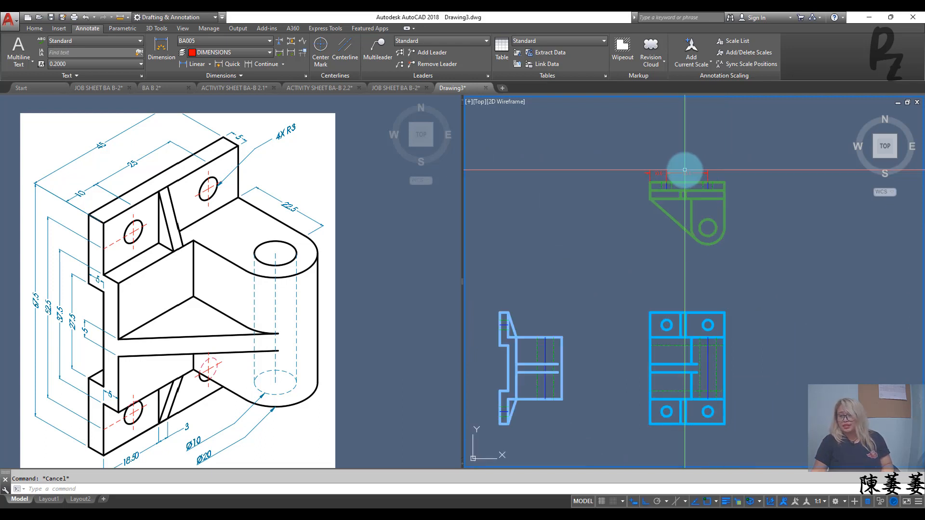
{"action": "scroll", "coordinate": [684, 169], "scroll_direction": "up", "scroll_amount": 5}
{"action": "left_click", "coordinate": [190, 66]}
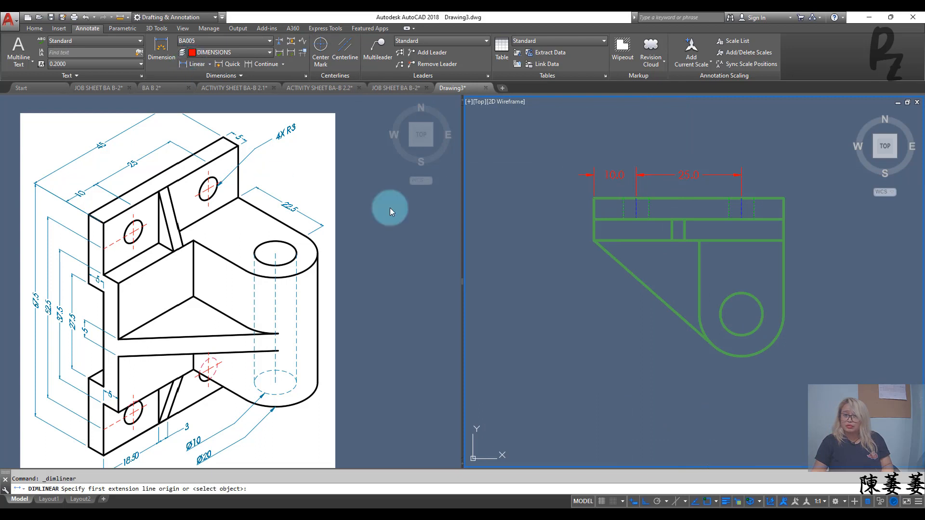
{"action": "left_click", "coordinate": [594, 198]}
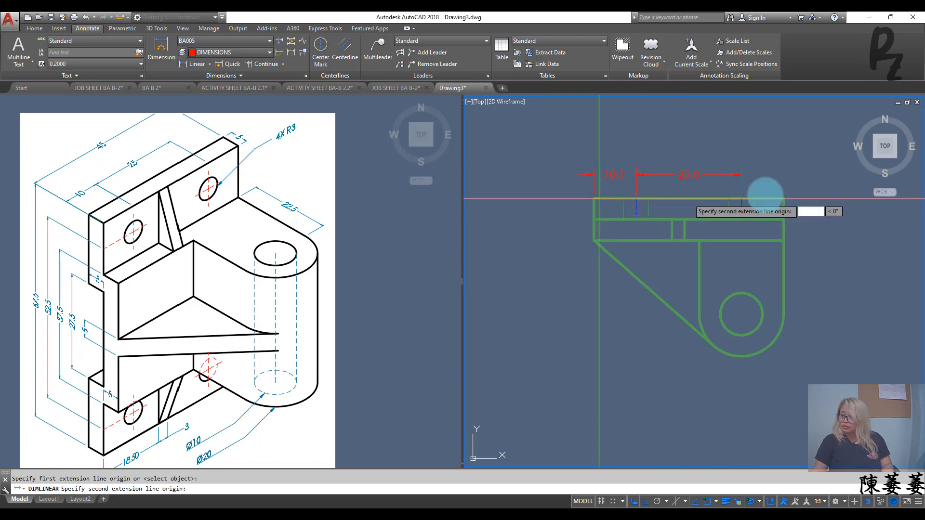
{"action": "left_click", "coordinate": [784, 198]}
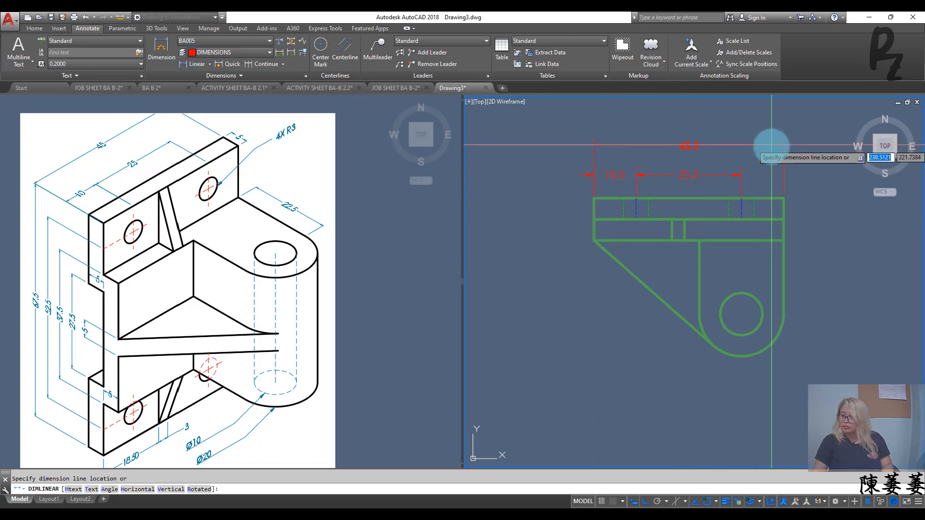
{"action": "left_click", "coordinate": [771, 152]}
Step: Dimension the thickness of the back plate to the right of the top view
{"action": "middle_click_drag", "start_coordinate": [785, 194], "coordinate": [721, 190]}
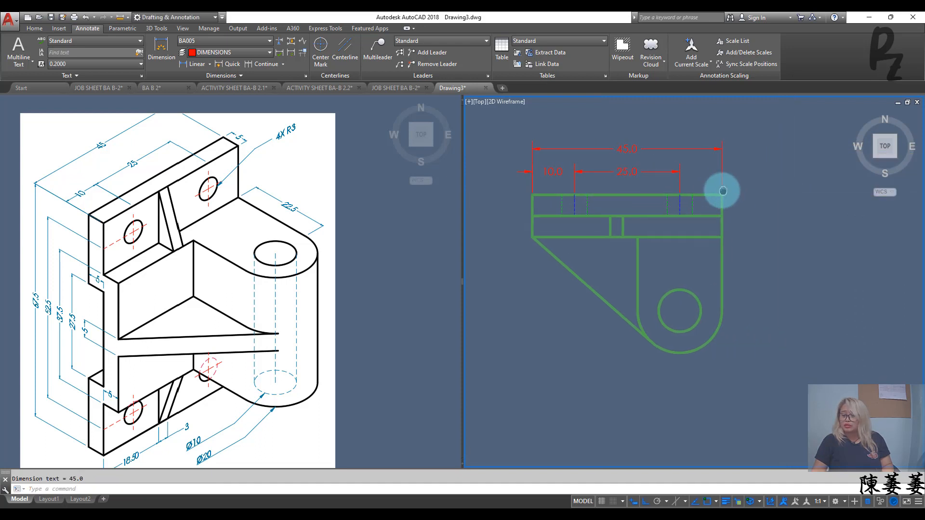
{"action": "key", "text": "Return"}
{"action": "left_click", "coordinate": [722, 196]}
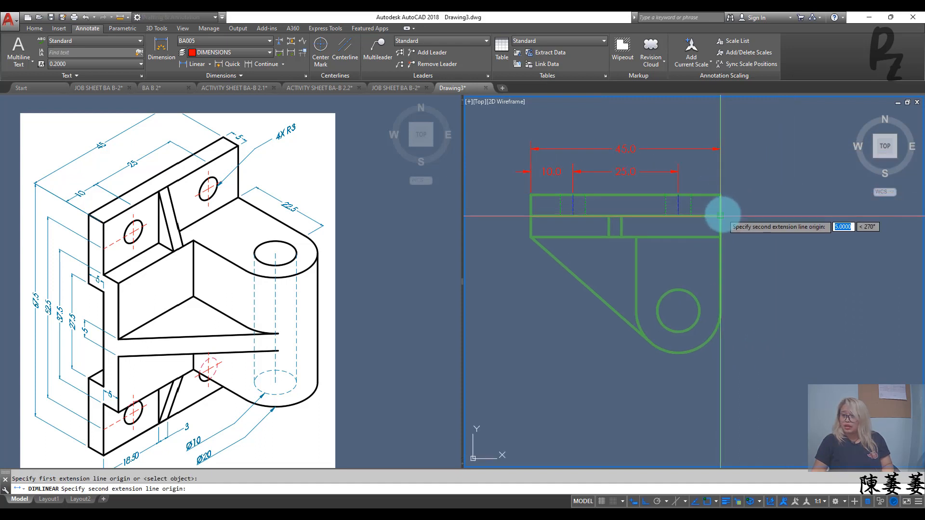
{"action": "left_click", "coordinate": [722, 216]}
{"action": "left_click", "coordinate": [746, 215]}
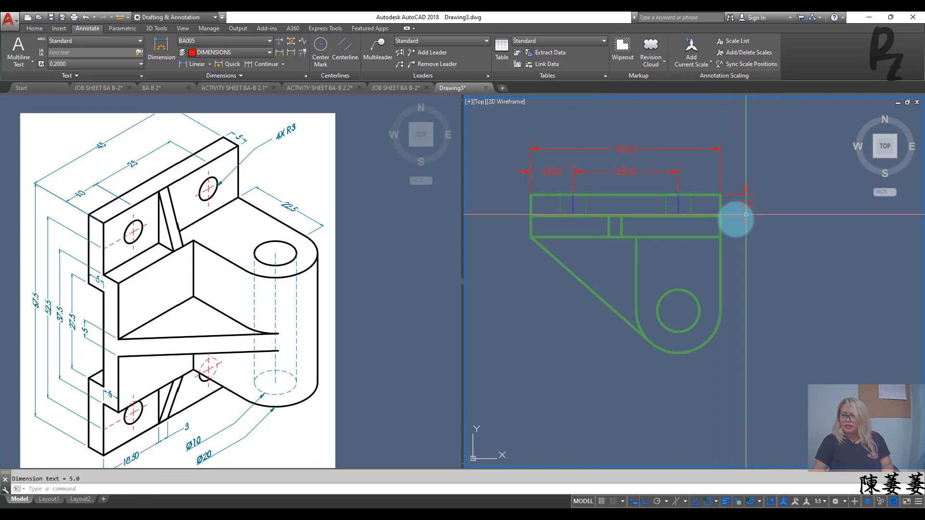
{"action": "scroll", "coordinate": [671, 207], "scroll_direction": "down", "scroll_amount": 3}
{"action": "scroll", "coordinate": [665, 212], "scroll_direction": "up", "scroll_amount": 3}
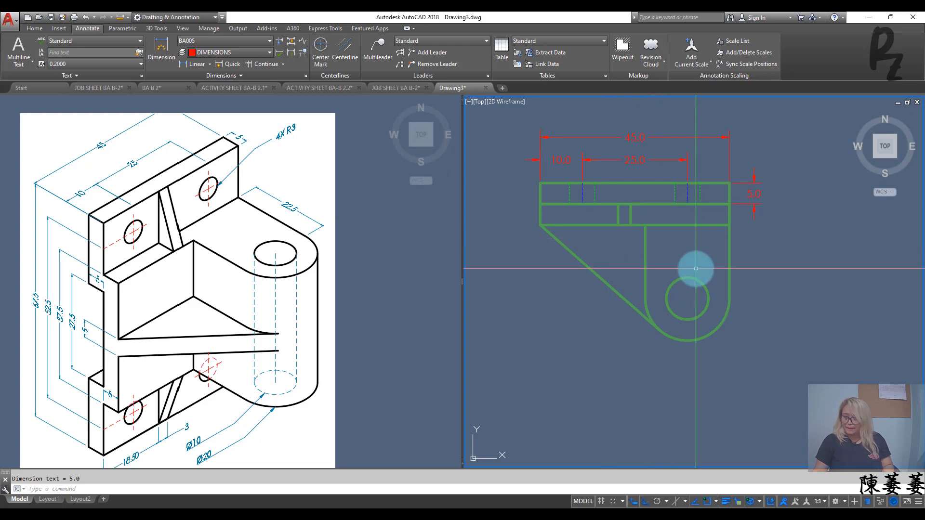
Step: Add a vertical linear dimension to the right of the top view from the back plate's front edge to the large hole's center
{"action": "left_click", "coordinate": [193, 62]}
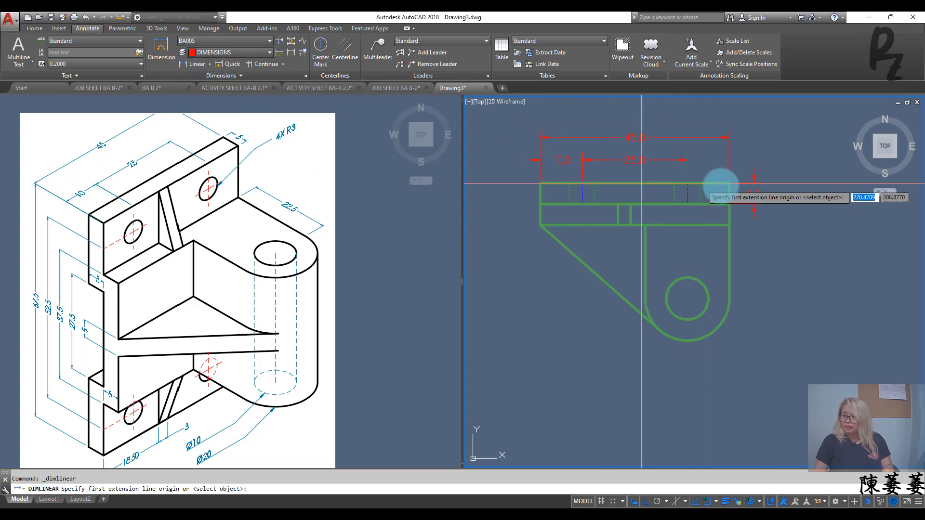
{"action": "left_click", "coordinate": [730, 203]}
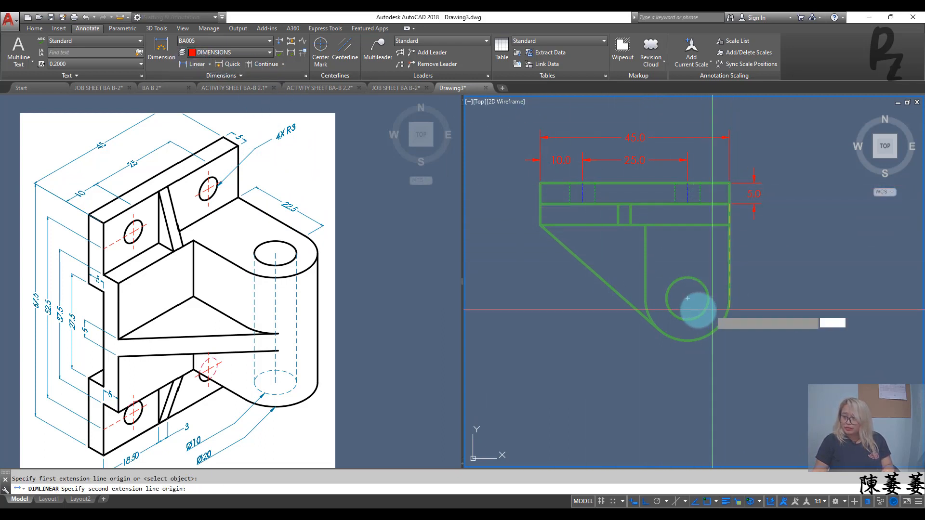
{"action": "left_click", "coordinate": [688, 299]}
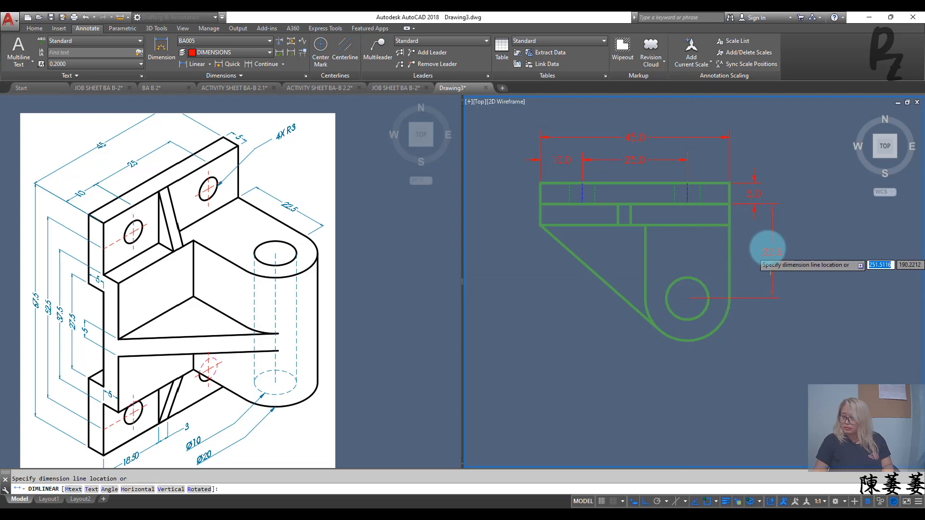
{"action": "scroll", "coordinate": [770, 249], "scroll_direction": "up", "scroll_amount": 4}
{"action": "left_click", "coordinate": [731, 145]}
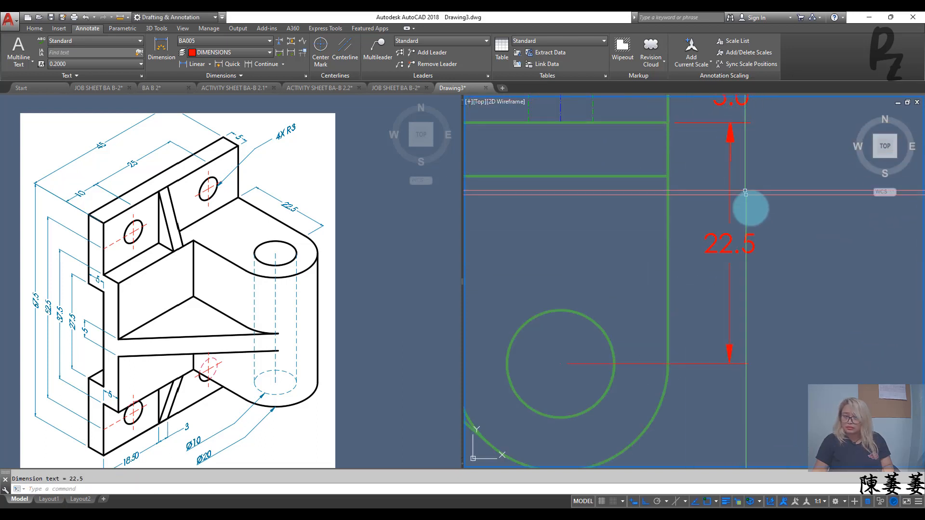
Step: Dimension the depth of the narrow strip in front of the back plate, placing the dimension to the left of the top view
{"action": "scroll", "coordinate": [751, 207], "scroll_direction": "down", "scroll_amount": 4}
{"action": "middle_click_drag", "start_coordinate": [722, 276], "coordinate": [730, 212]}
{"action": "mouse_move", "coordinate": [645, 252]}
{"action": "middle_mouse_down"}
{"action": "mouse_move", "coordinate": [680, 267]}
{"action": "mouse_move", "coordinate": [667, 322]}
{"action": "mouse_move", "coordinate": [650, 253]}
{"action": "mouse_move", "coordinate": [653, 278]}
{"action": "middle_mouse_up"}
{"action": "scroll", "coordinate": [666, 306], "scroll_direction": "down", "scroll_amount": 4}
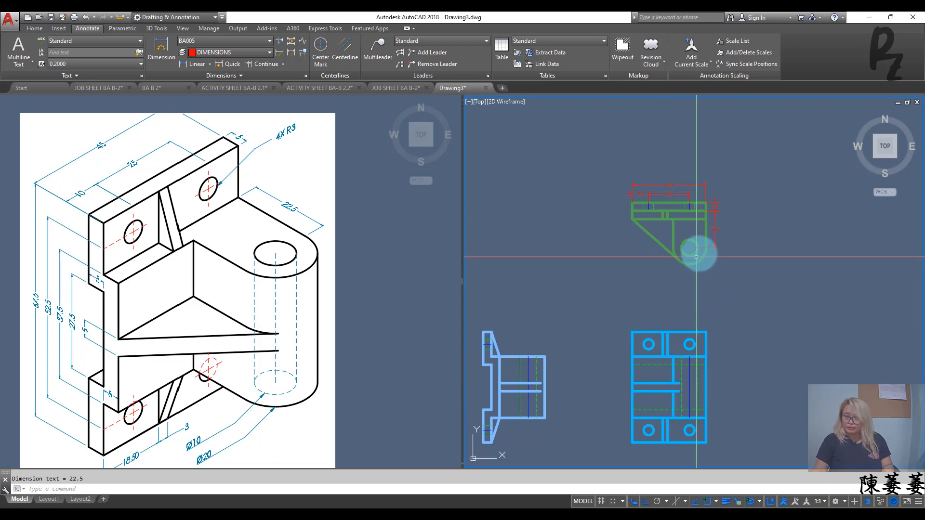
{"action": "middle_click_drag", "start_coordinate": [717, 274], "coordinate": [643, 290]}
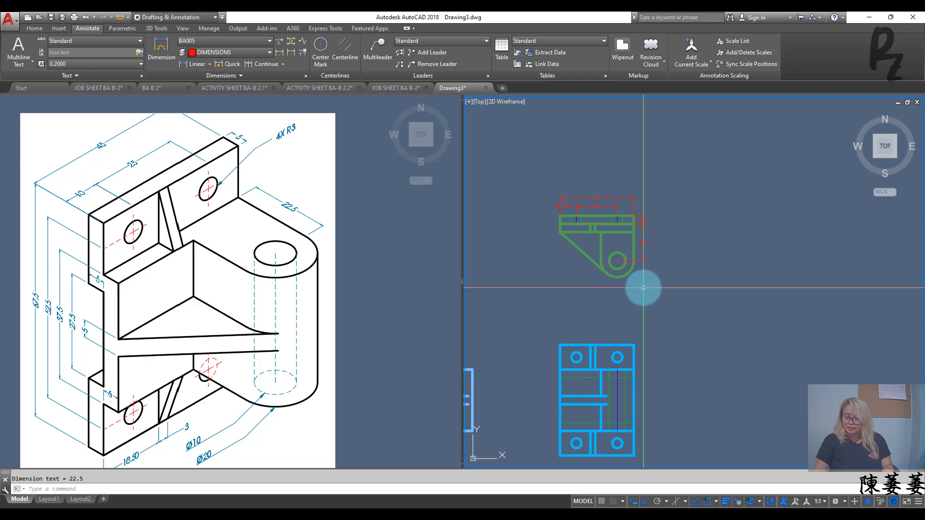
{"action": "scroll", "coordinate": [547, 239], "scroll_direction": "up", "scroll_amount": 4}
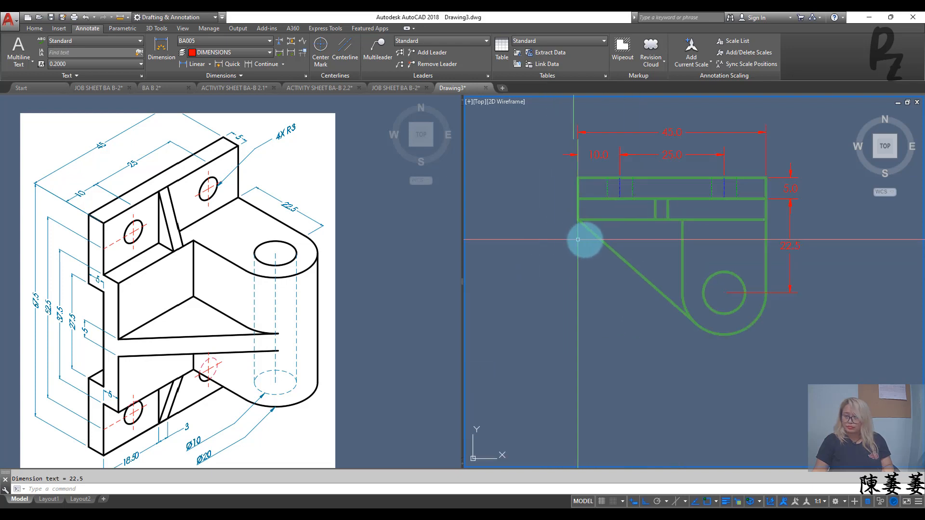
{"action": "middle_click_drag", "start_coordinate": [584, 237], "coordinate": [592, 278]}
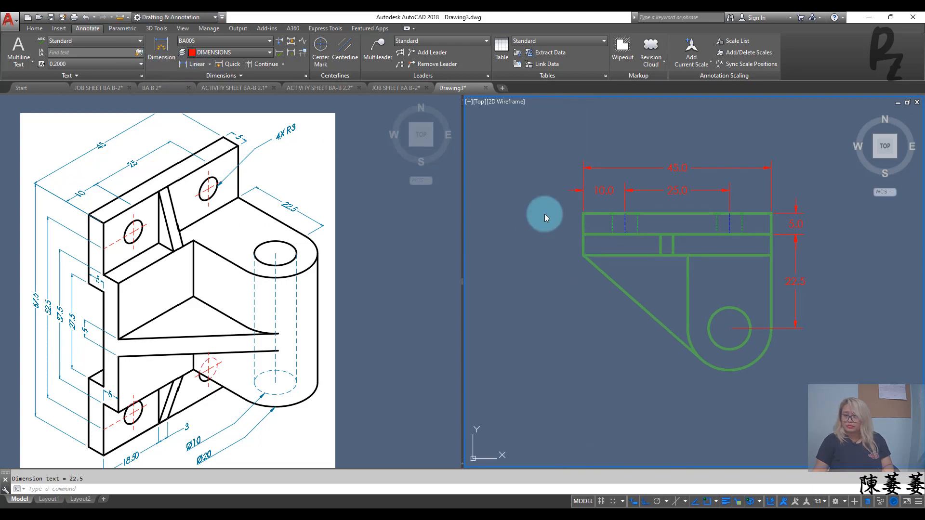
{"action": "key", "text": "Return"}
{"action": "left_click", "coordinate": [583, 232]}
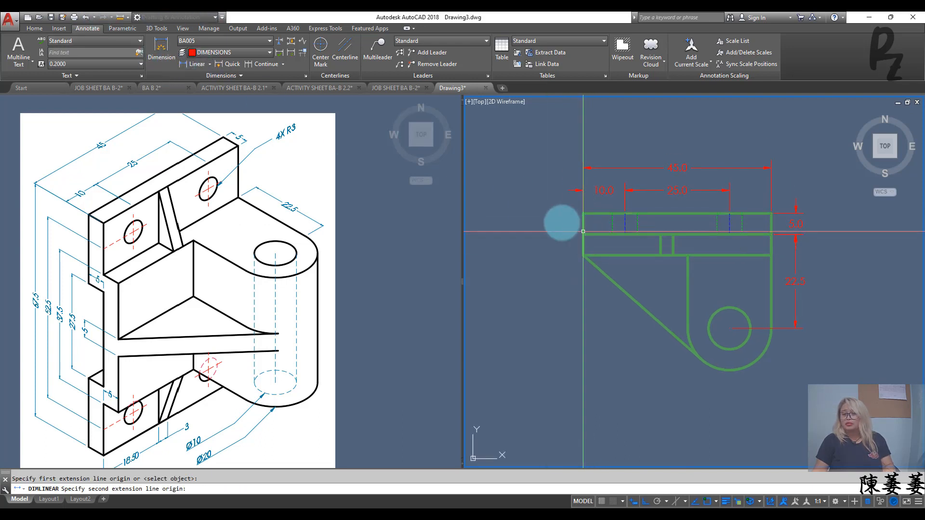
{"action": "left_click", "coordinate": [197, 63]}
{"action": "scroll", "coordinate": [579, 229], "scroll_direction": "up", "scroll_amount": 4}
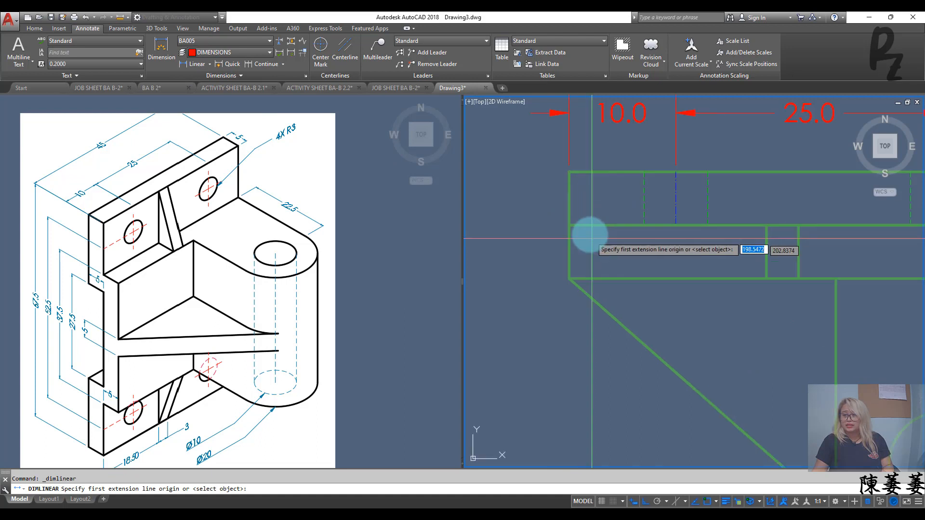
{"action": "left_click", "coordinate": [570, 278]}
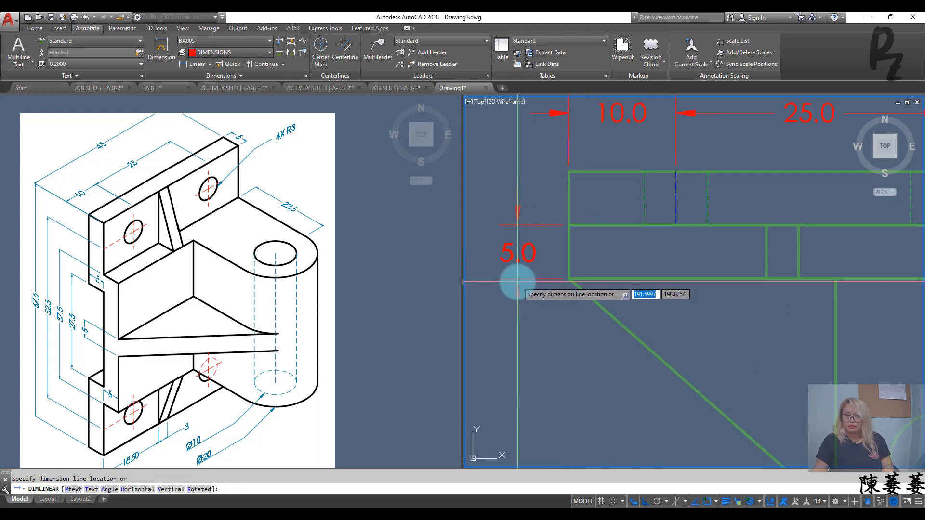
{"action": "left_click", "coordinate": [520, 282]}
Step: Add diameter dimensions to the outer rounded end and its concentric hole in the top view, placing both texts at the lower right
{"action": "scroll", "coordinate": [525, 279], "scroll_direction": "down", "scroll_amount": 4}
{"action": "mouse_move", "coordinate": [563, 277]}
{"action": "middle_mouse_down"}
{"action": "mouse_move", "coordinate": [601, 264]}
{"action": "mouse_move", "coordinate": [593, 274]}
{"action": "middle_mouse_up"}
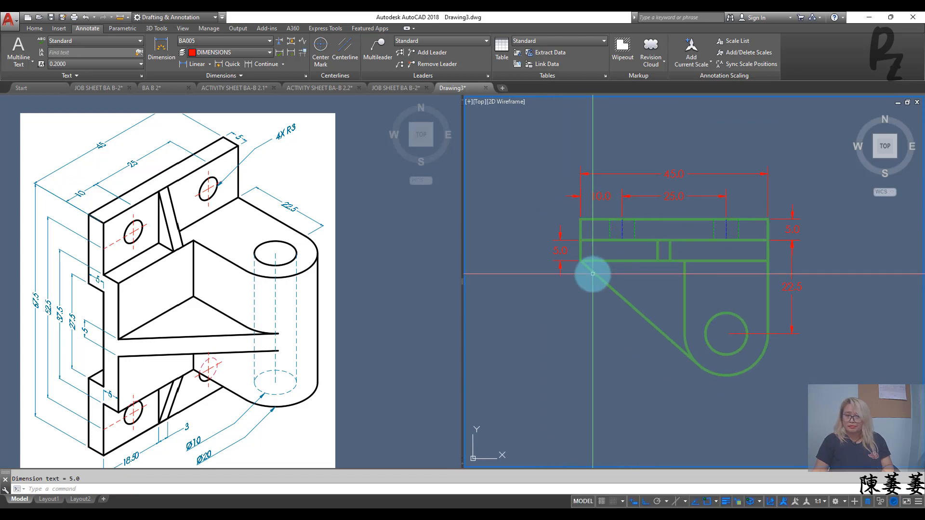
{"action": "scroll", "coordinate": [593, 274], "scroll_direction": "down", "scroll_amount": 4}
{"action": "middle_click_drag", "start_coordinate": [614, 318], "coordinate": [612, 217]}
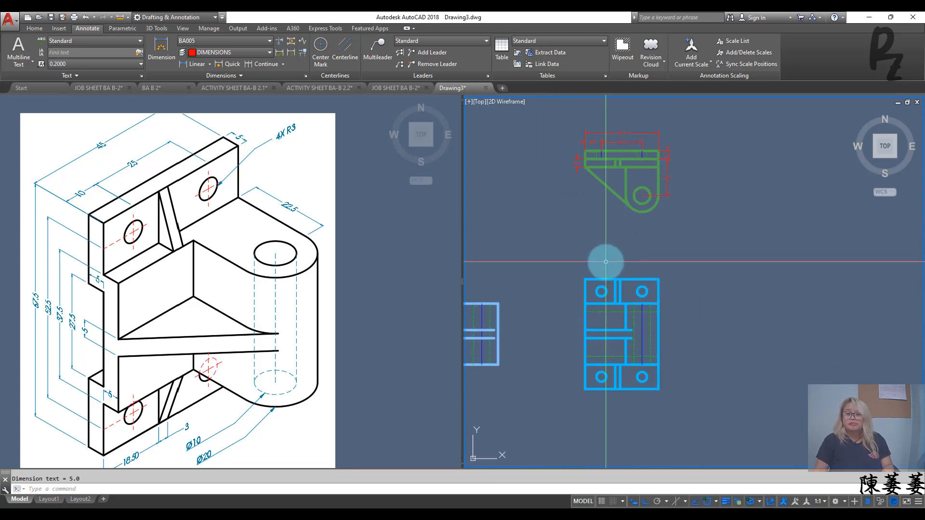
{"action": "scroll", "coordinate": [605, 296], "scroll_direction": "up", "scroll_amount": 2}
{"action": "middle_click_drag", "start_coordinate": [616, 295], "coordinate": [633, 318]}
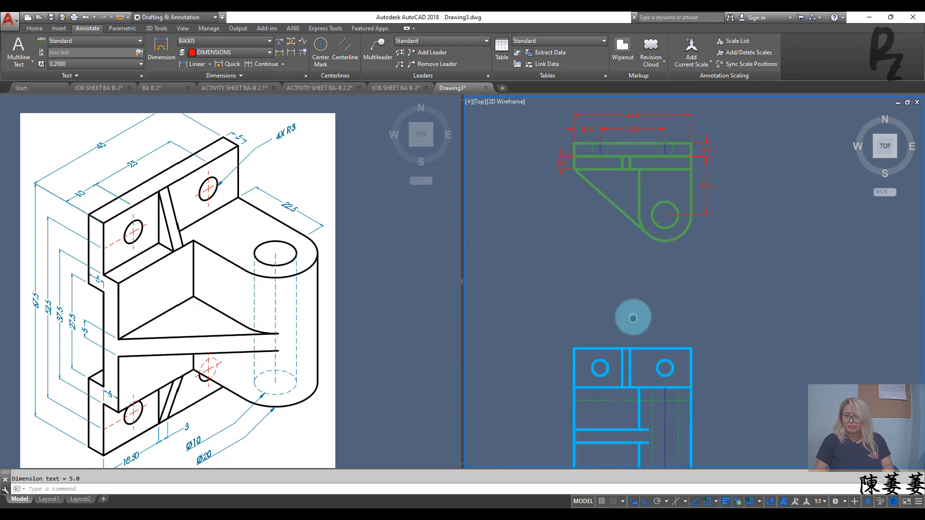
{"action": "left_click", "coordinate": [210, 64]}
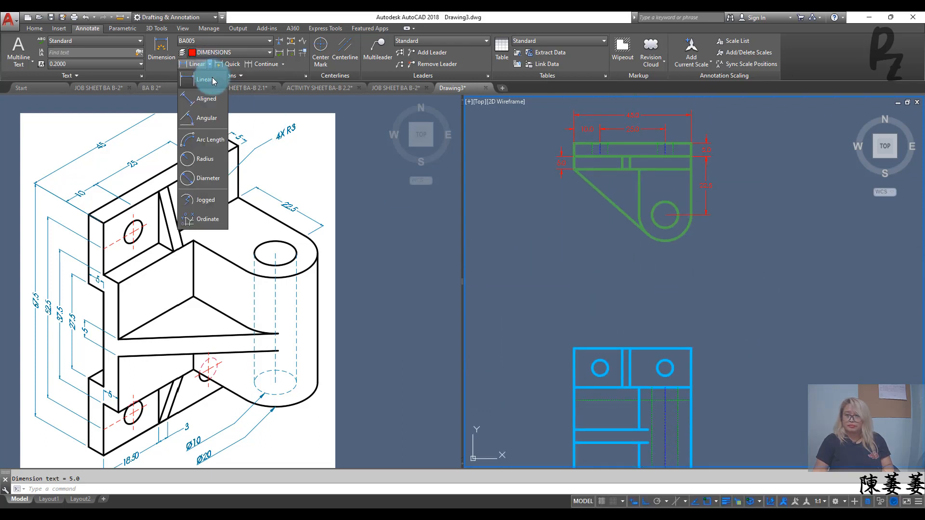
{"action": "left_click", "coordinate": [205, 179]}
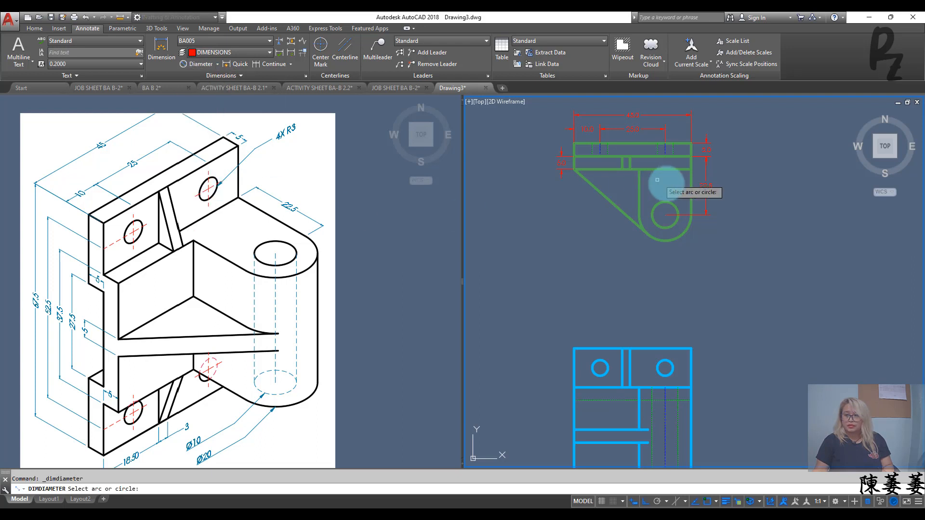
{"action": "left_click", "coordinate": [687, 231]}
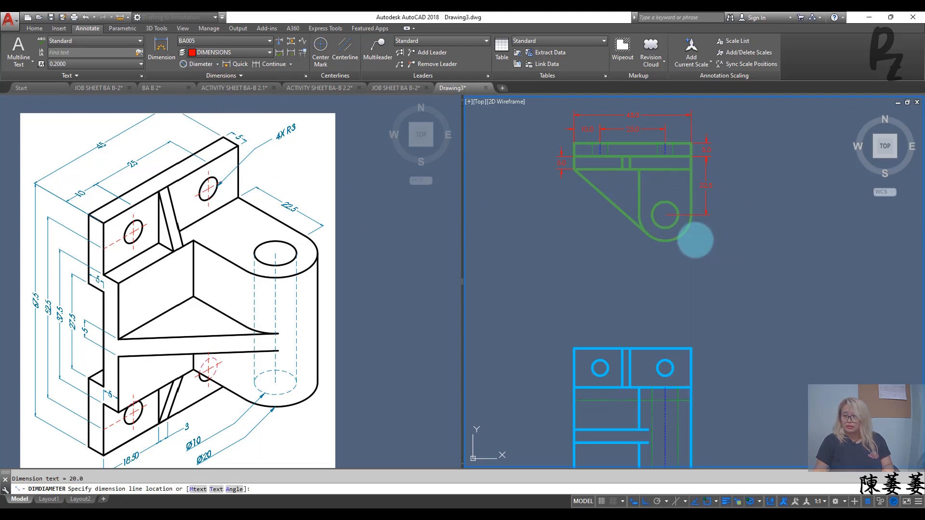
{"action": "left_click", "coordinate": [696, 240]}
{"action": "left_click", "coordinate": [670, 226]}
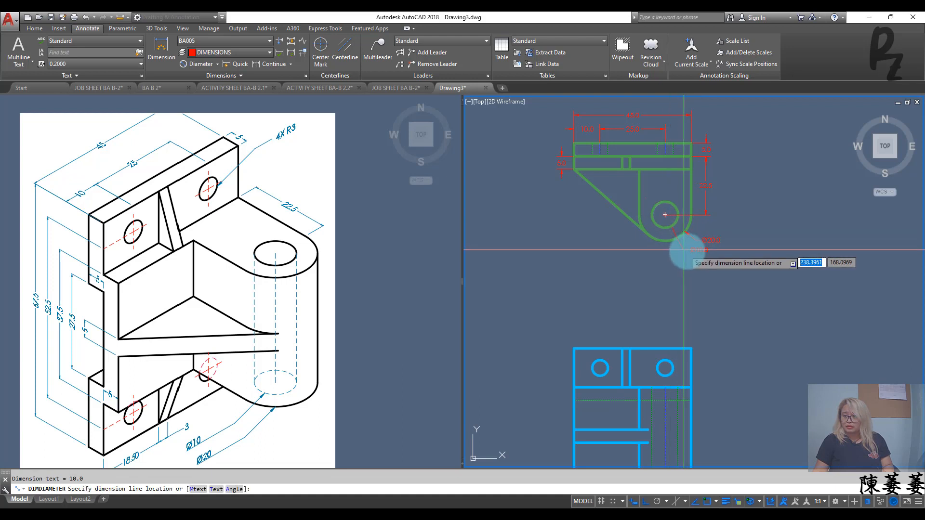
{"action": "left_click", "coordinate": [689, 253]}
Step: Add a radius dimension to the upper-left hole of the front view, placing its text above the plate
{"action": "middle_click_drag", "start_coordinate": [679, 289], "coordinate": [698, 164]}
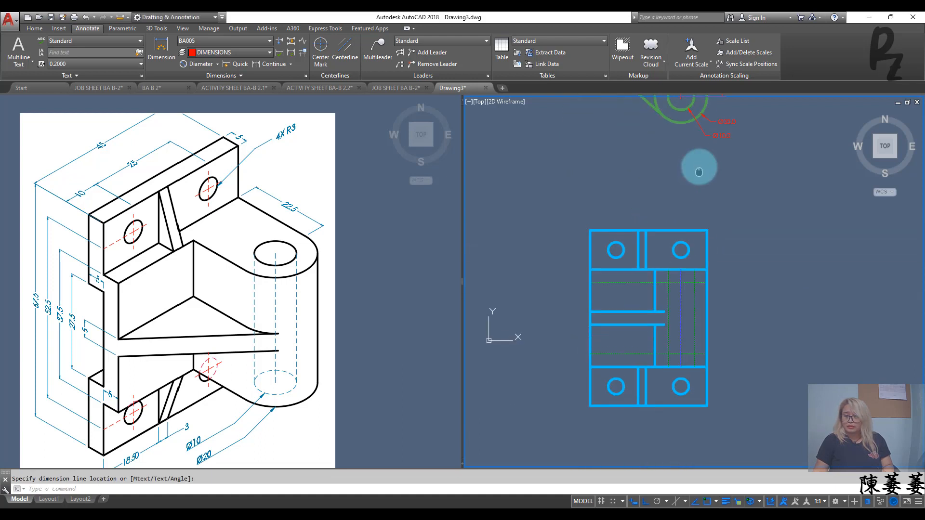
{"action": "scroll", "coordinate": [697, 259], "scroll_direction": "down", "scroll_amount": 2}
{"action": "middle_click_drag", "start_coordinate": [696, 258], "coordinate": [666, 267]}
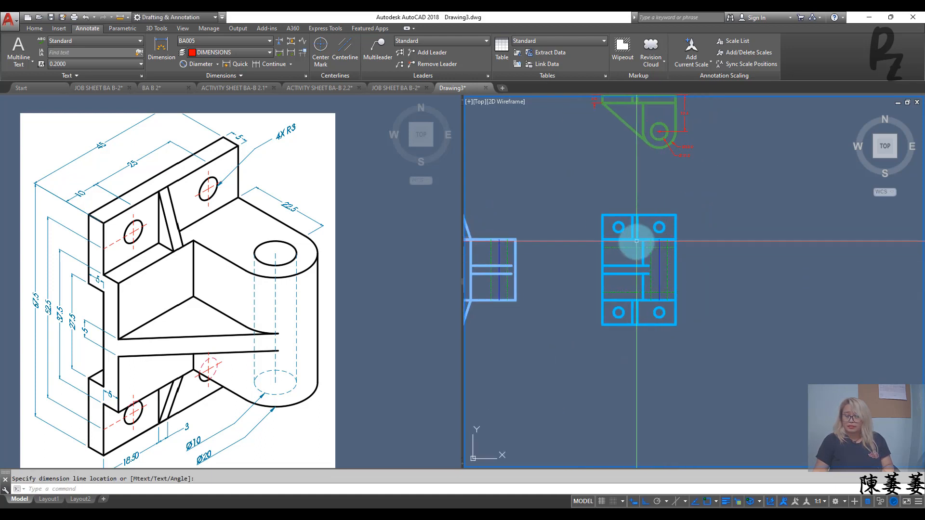
{"action": "scroll", "coordinate": [599, 268], "scroll_direction": "up", "scroll_amount": 2}
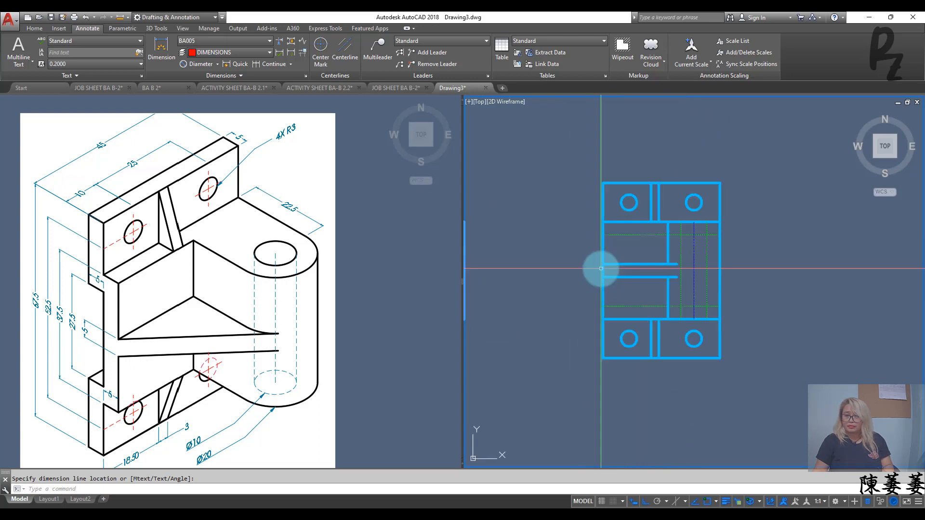
{"action": "scroll", "coordinate": [598, 268], "scroll_direction": "down", "scroll_amount": 4}
{"action": "scroll", "coordinate": [590, 270], "scroll_direction": "up", "scroll_amount": 2}
{"action": "middle_click_drag", "start_coordinate": [588, 268], "coordinate": [638, 273]}
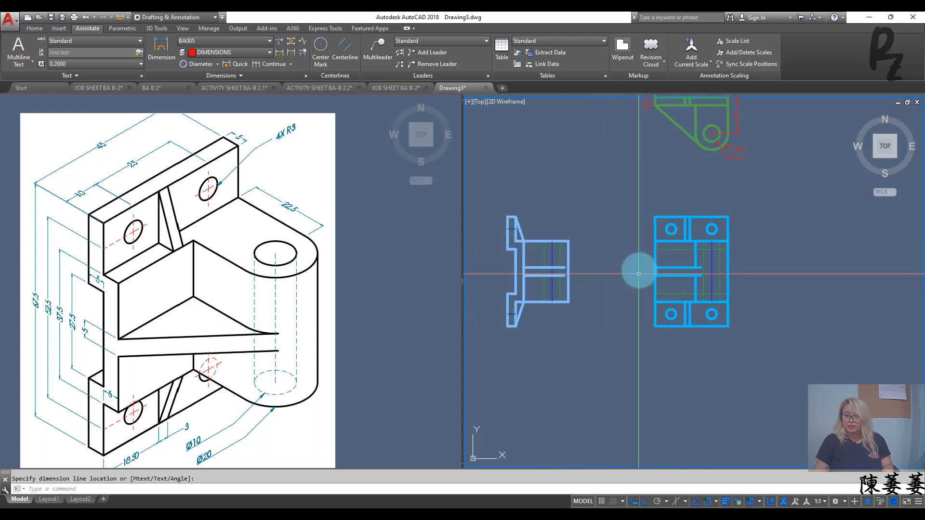
{"action": "middle_click_drag", "start_coordinate": [695, 231], "coordinate": [635, 275]}
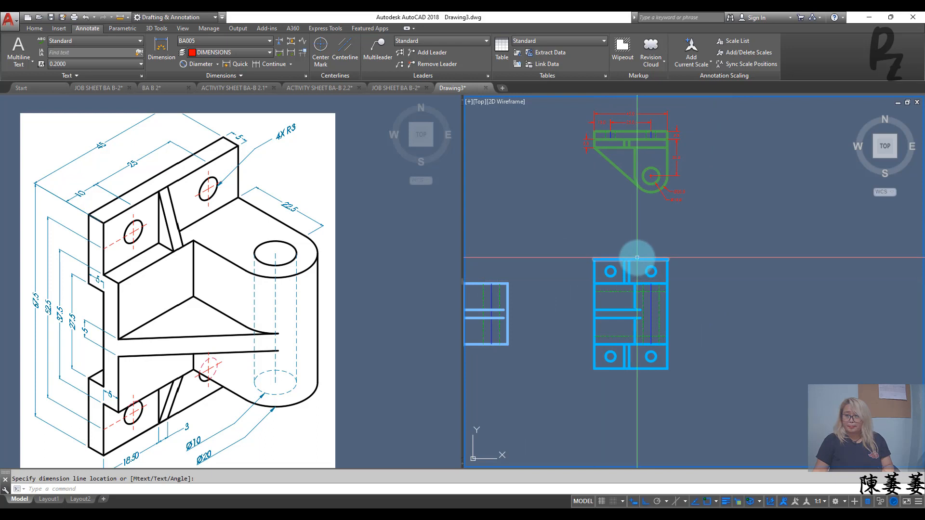
{"action": "scroll", "coordinate": [621, 263], "scroll_direction": "up", "scroll_amount": 4}
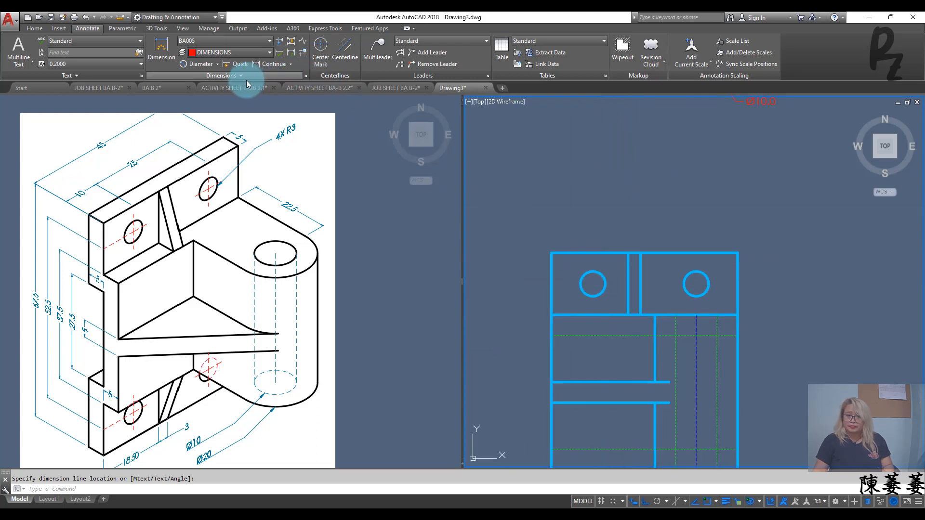
{"action": "left_click", "coordinate": [217, 65]}
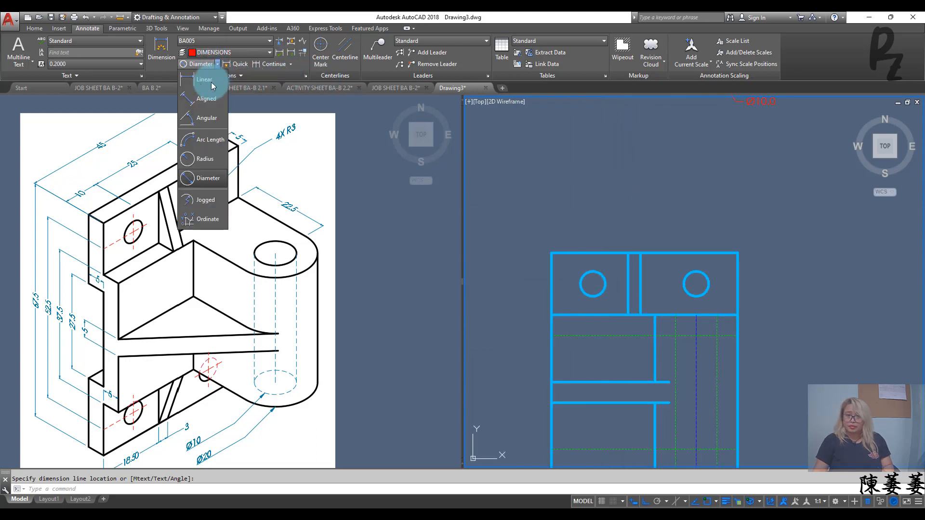
{"action": "left_click", "coordinate": [202, 160]}
{"action": "scroll", "coordinate": [596, 236], "scroll_direction": "up", "scroll_amount": 2}
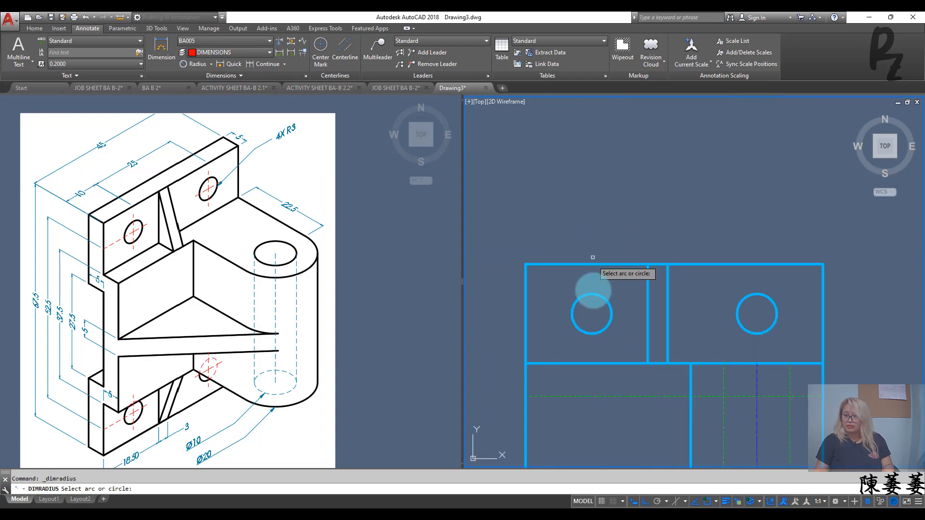
{"action": "left_click", "coordinate": [595, 294]}
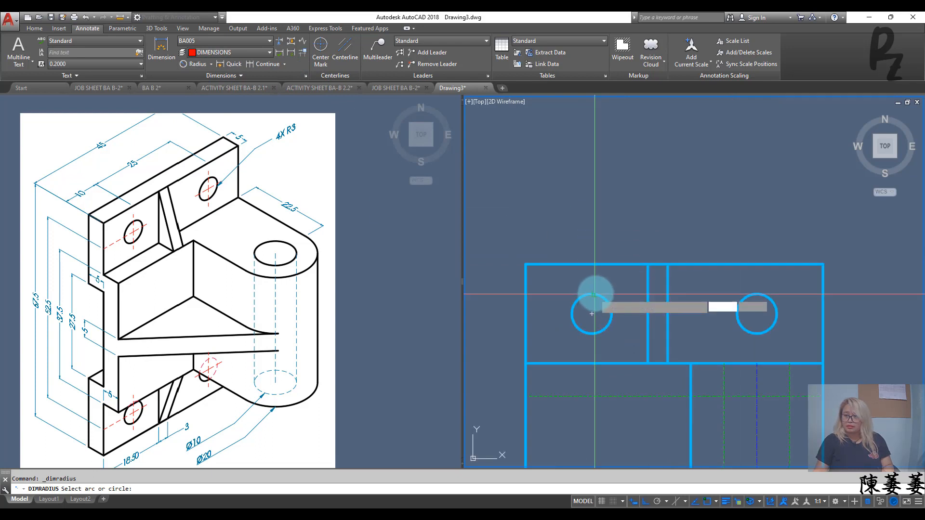
{"action": "left_click", "coordinate": [617, 240]}
Step: Edit the hole's radius dimension text to add the prefix "4-" before the radius value
{"action": "left_click", "coordinate": [633, 239]}
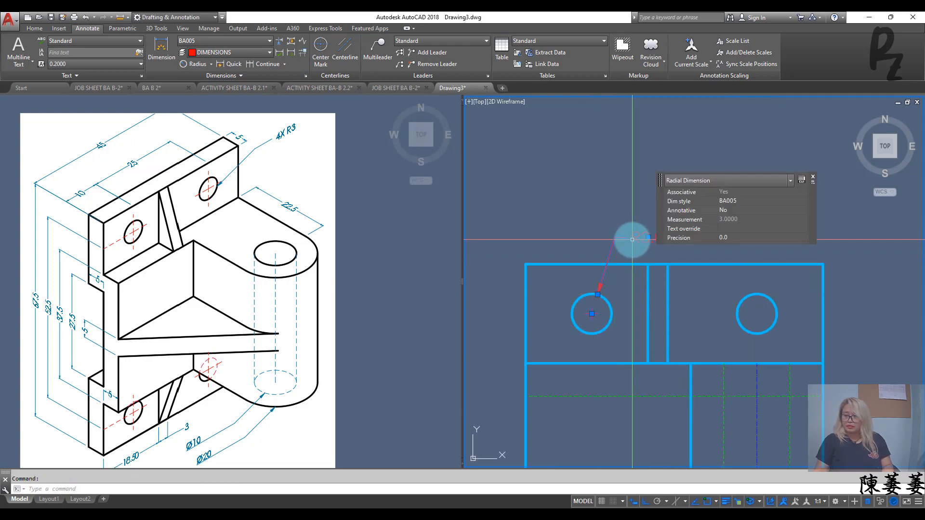
{"action": "double_click", "coordinate": [632, 240]}
{"action": "type", "text": "4"}
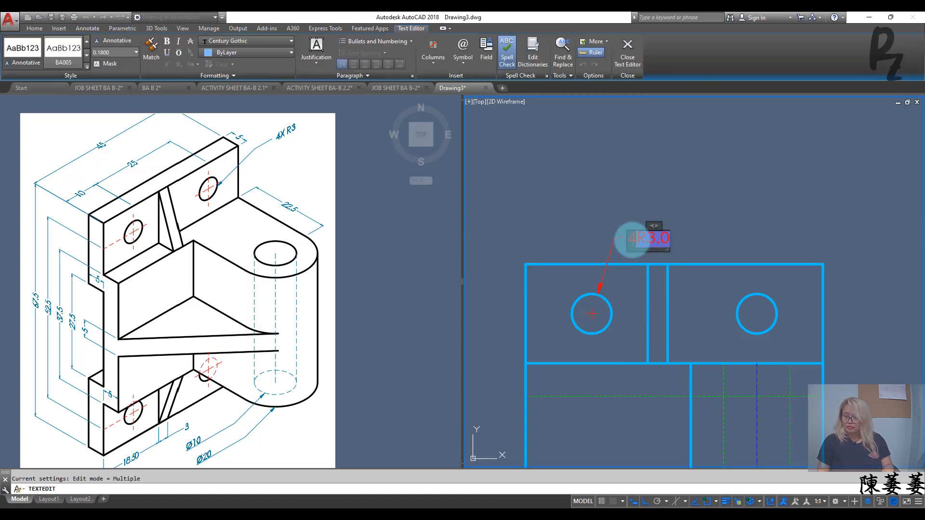
{"action": "left_click", "coordinate": [626, 192]}
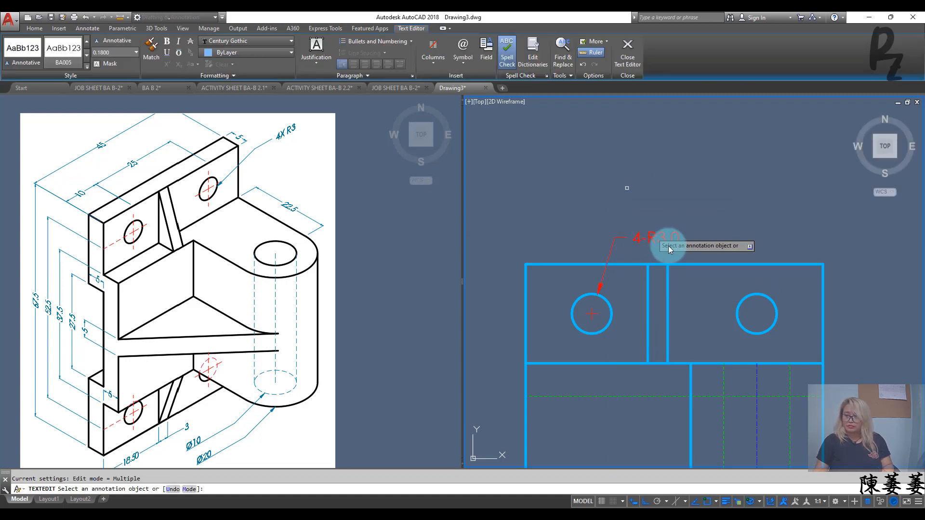
{"action": "key", "text": "Escape"}
Step: Add a linear dimension below the front view from the plate's lower-left corner to the left edge of the lower rib
{"action": "scroll", "coordinate": [663, 251], "scroll_direction": "down", "scroll_amount": 4}
{"action": "middle_click_drag", "start_coordinate": [665, 275], "coordinate": [656, 214]}
{"action": "middle_click_drag", "start_coordinate": [654, 349], "coordinate": [654, 294]}
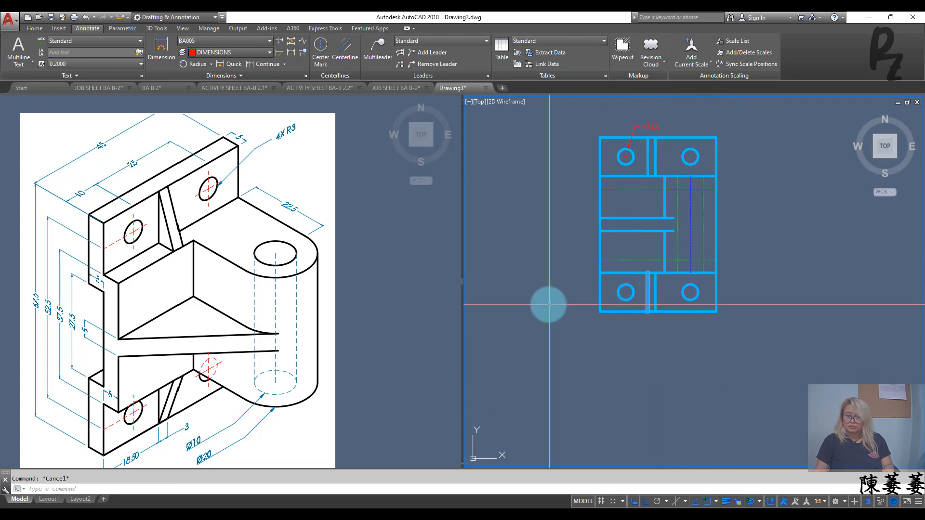
{"action": "left_click", "coordinate": [212, 64]}
{"action": "left_click", "coordinate": [200, 80]}
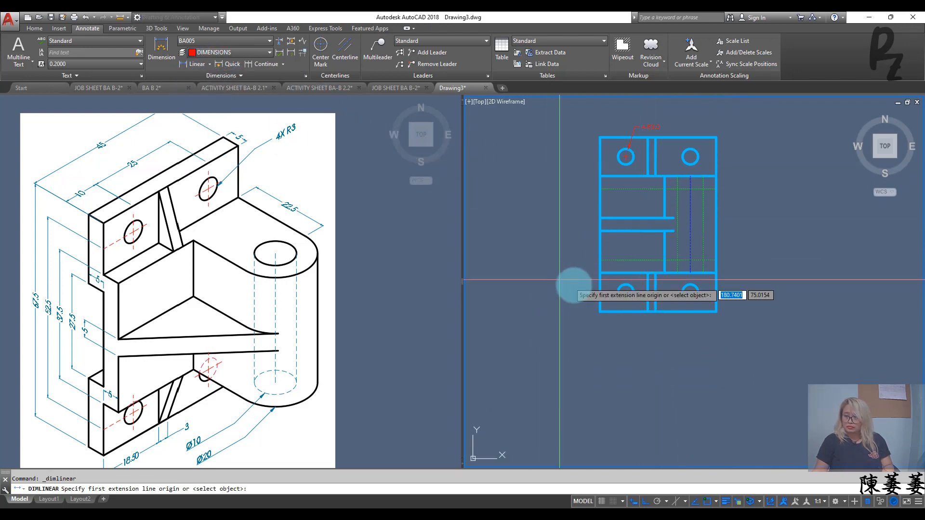
{"action": "left_click", "coordinate": [600, 312]}
{"action": "left_click", "coordinate": [648, 312]}
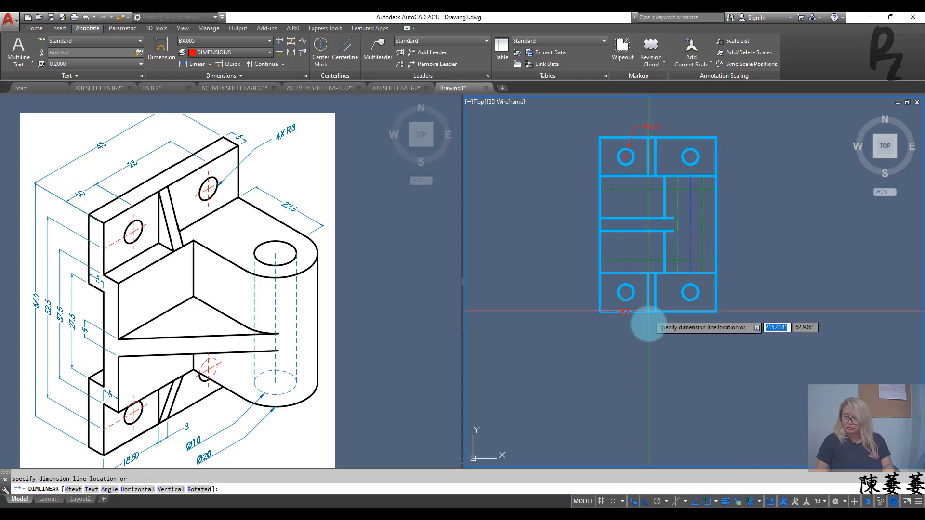
{"action": "left_click", "coordinate": [648, 325]}
Step: Add a linear dimension for the lower rib's width below the front view, aligned with the neighbouring horizontal dimension
{"action": "scroll", "coordinate": [647, 314], "scroll_direction": "up", "scroll_amount": 4}
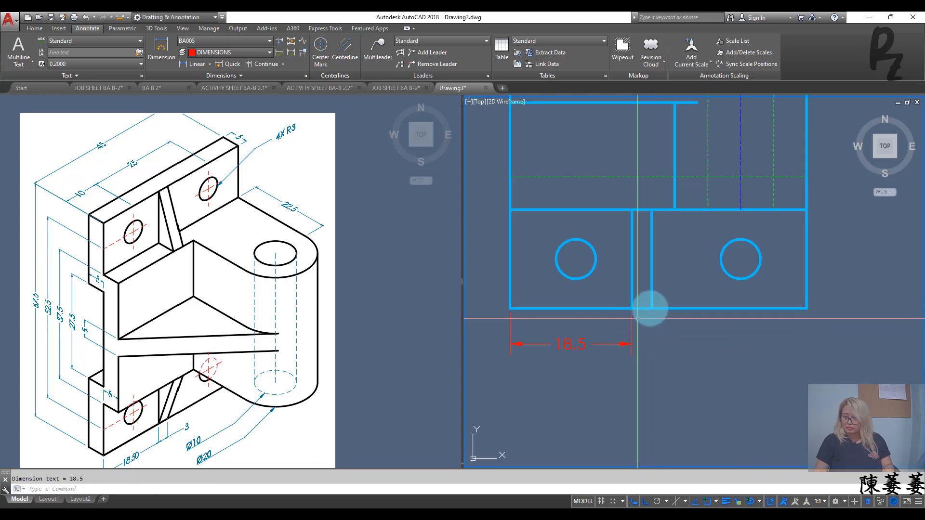
{"action": "key", "text": "Return"}
{"action": "left_click", "coordinate": [631, 309]}
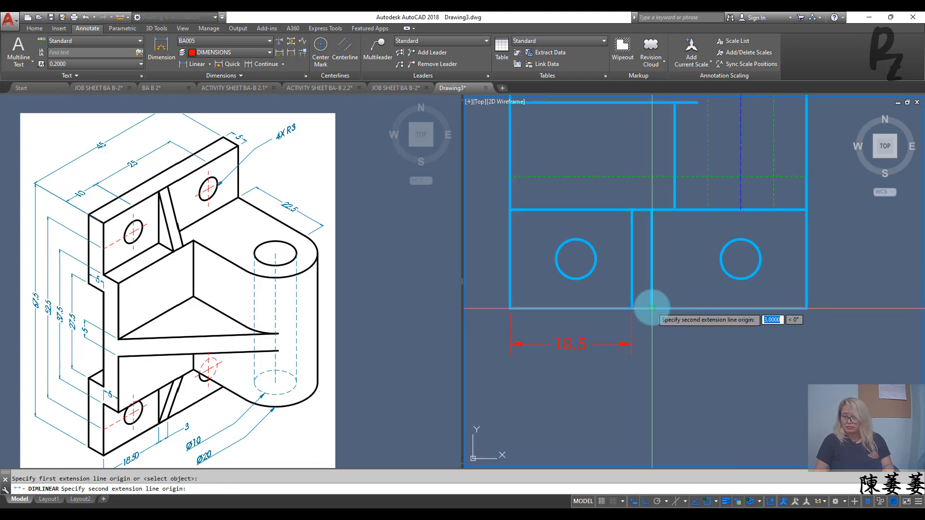
{"action": "left_click", "coordinate": [652, 308]}
{"action": "left_click", "coordinate": [634, 344]}
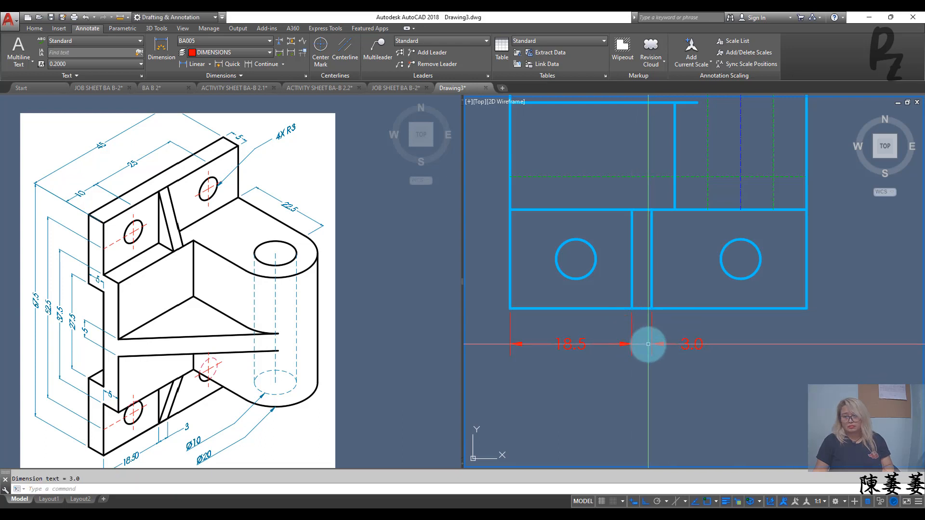
{"action": "scroll", "coordinate": [647, 345], "scroll_direction": "down", "scroll_amount": 2}
{"action": "left_click", "coordinate": [236, 421]}
{"action": "left_click", "coordinate": [549, 295]}
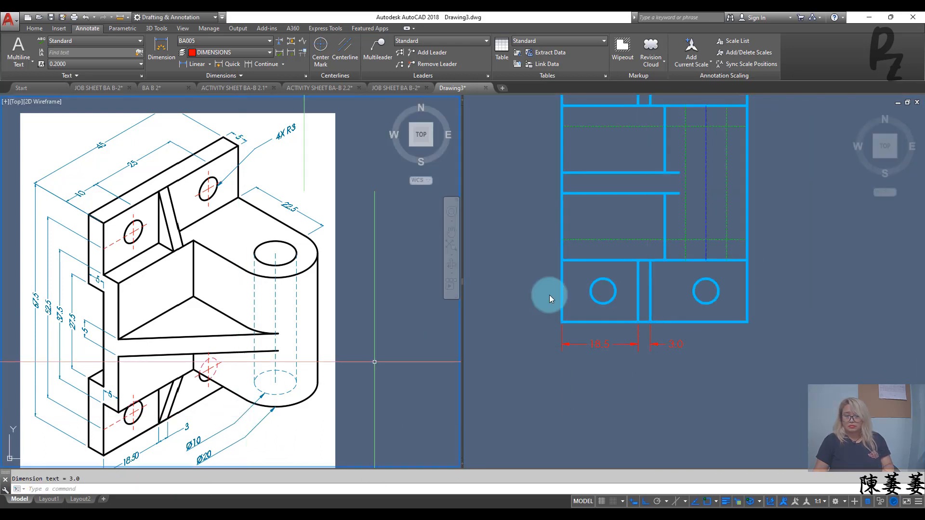
{"action": "left_click", "coordinate": [548, 280]}
{"action": "key", "text": "Escape"}
{"action": "scroll", "coordinate": [551, 251], "scroll_direction": "down", "scroll_amount": 4}
{"action": "middle_click_drag", "start_coordinate": [542, 242], "coordinate": [624, 240]}
{"action": "scroll", "coordinate": [662, 226], "scroll_direction": "up", "scroll_amount": 2}
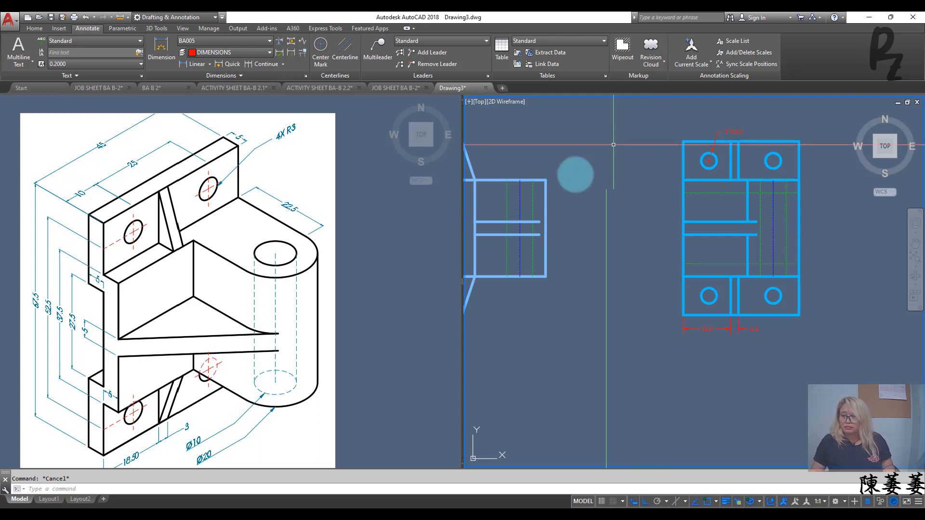
{"action": "middle_click_drag", "start_coordinate": [692, 221], "coordinate": [589, 237]}
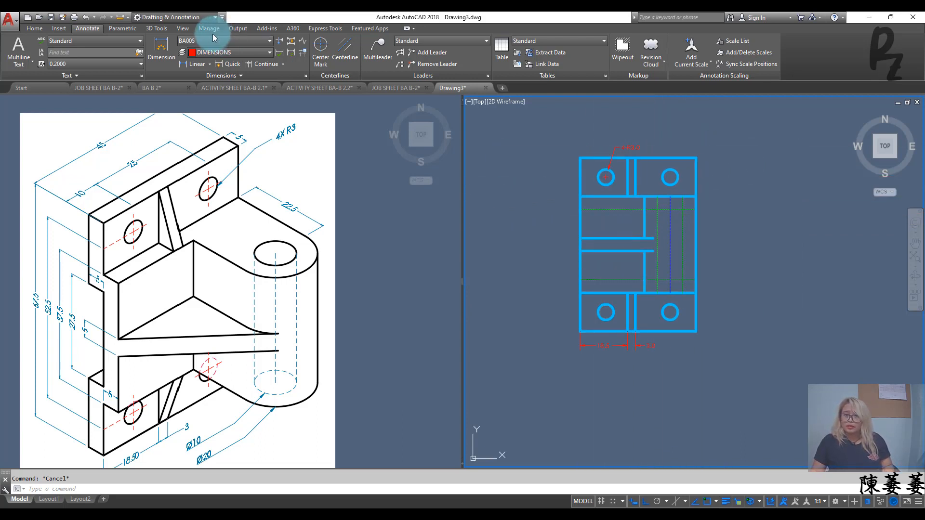
{"action": "left_click", "coordinate": [196, 65]}
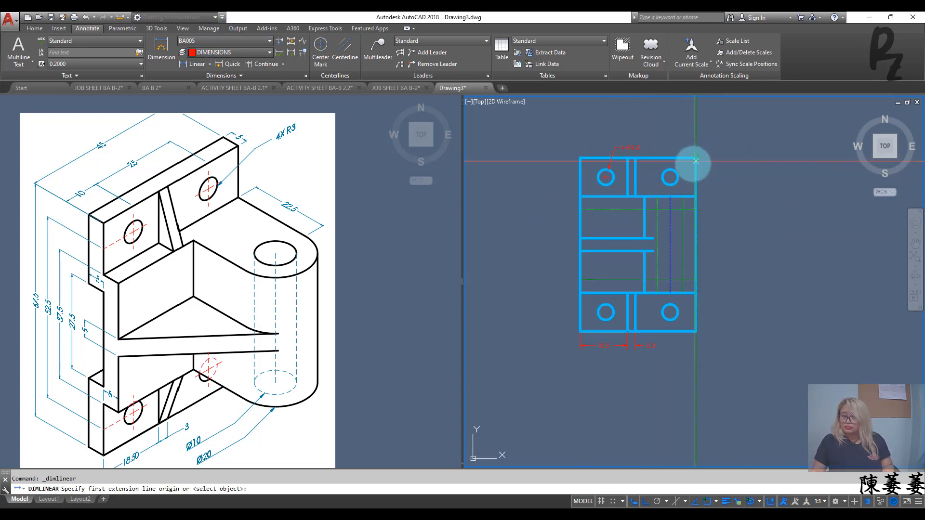
{"action": "key", "text": "Escape"}
Step: Add a vertical linear dimension for the height of the plate's back recess, placed on the outer side of the side view
{"action": "middle_click_drag", "start_coordinate": [477, 254], "coordinate": [739, 252]}
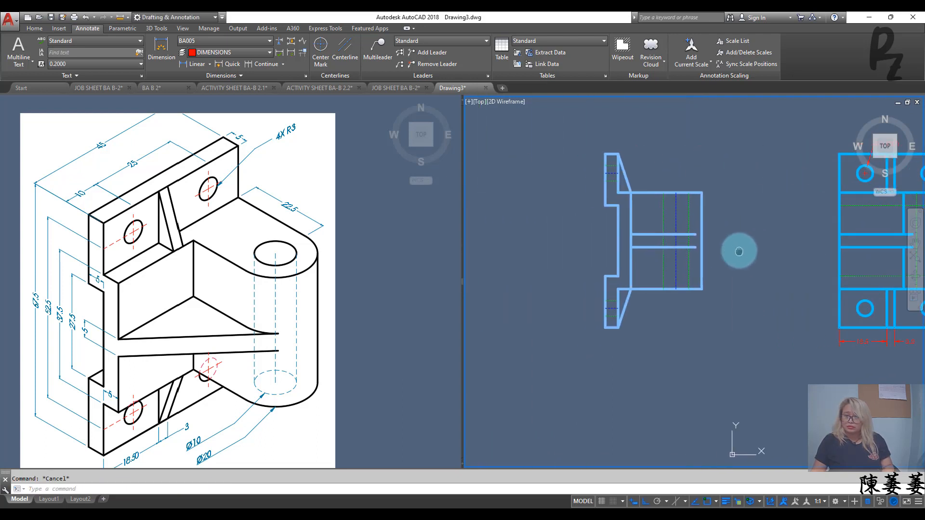
{"action": "scroll", "coordinate": [602, 234], "scroll_direction": "up", "scroll_amount": 2}
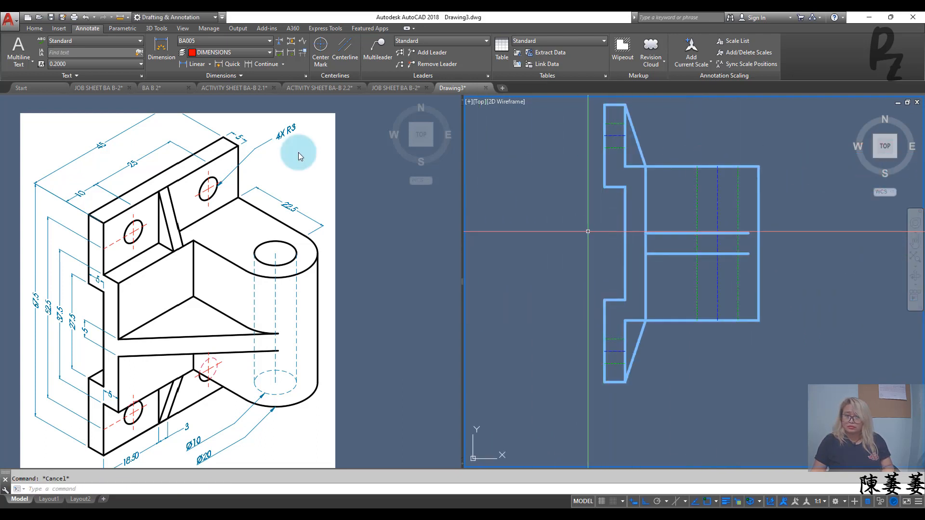
{"action": "left_click", "coordinate": [190, 65]}
{"action": "scroll", "coordinate": [621, 242], "scroll_direction": "up", "scroll_amount": 2}
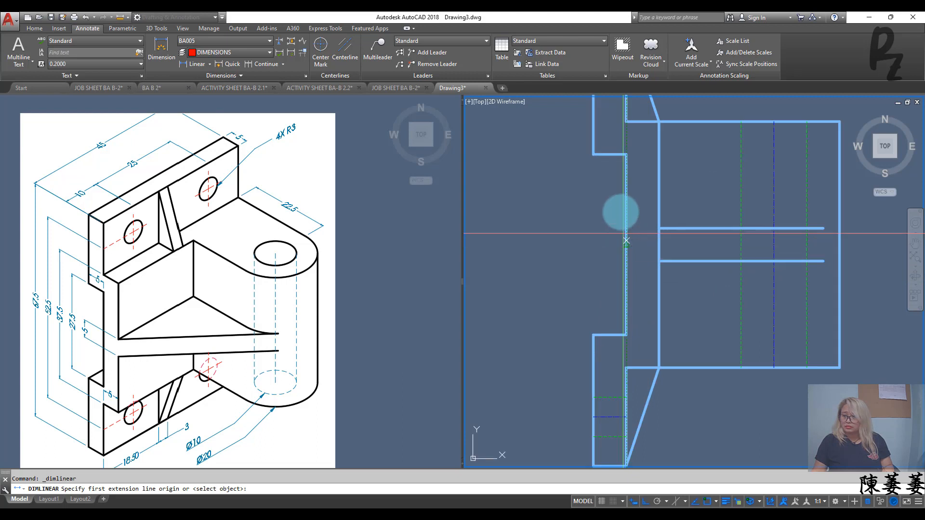
{"action": "left_click", "coordinate": [594, 154]}
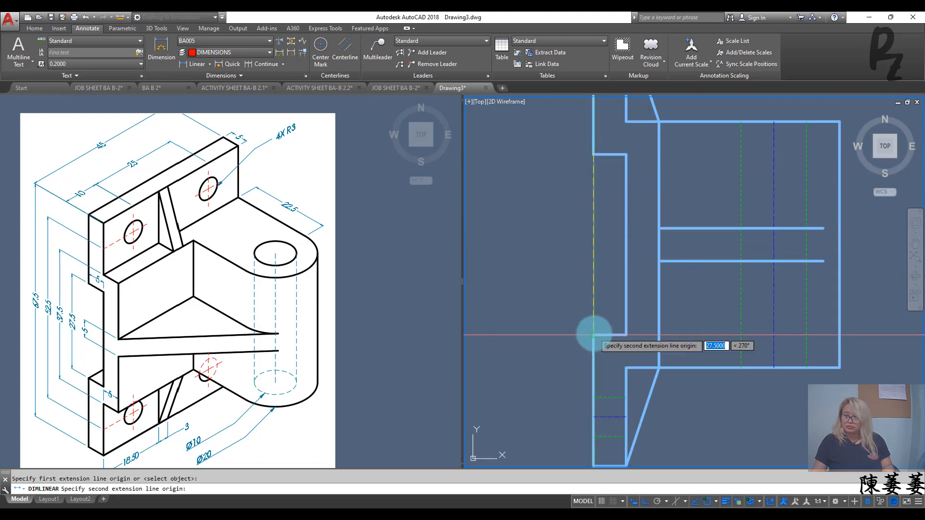
{"action": "left_click", "coordinate": [593, 334]}
{"action": "left_click", "coordinate": [555, 324]}
Step: Dimension the vertical distance between the upper and lower body edges where they meet the plate, outside the recess dimension
{"action": "middle_click_drag", "start_coordinate": [591, 322], "coordinate": [677, 358]}
{"action": "key", "text": "Return"}
{"action": "left_click", "coordinate": [712, 159]}
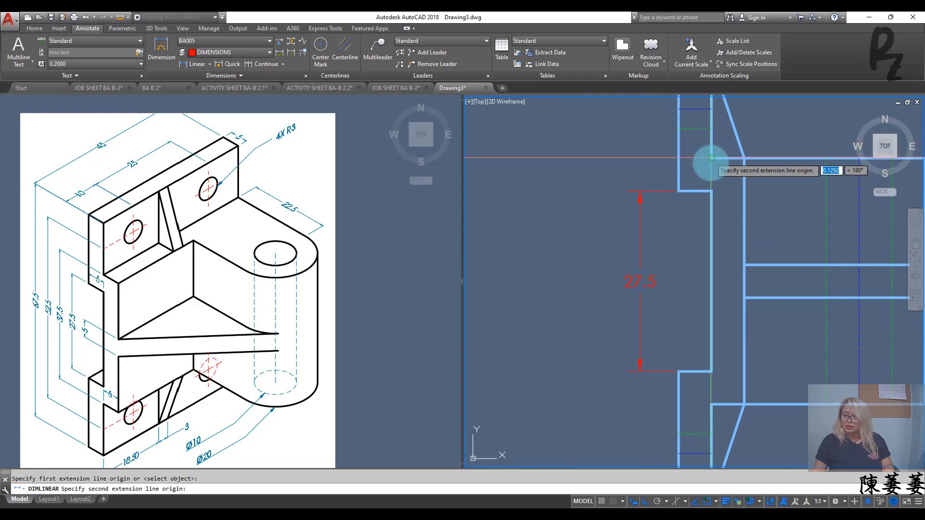
{"action": "left_click", "coordinate": [712, 405]}
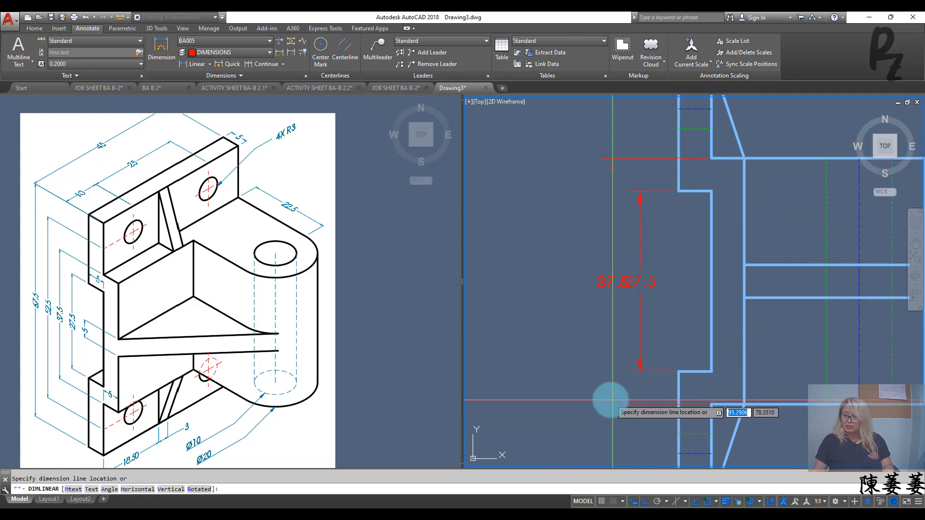
{"action": "left_click", "coordinate": [598, 401]}
Step: Dimension the vertical distance between the upper and lower hole centrelines of the side view, outside the body height dimension
{"action": "middle_click_drag", "start_coordinate": [672, 331], "coordinate": [688, 394]}
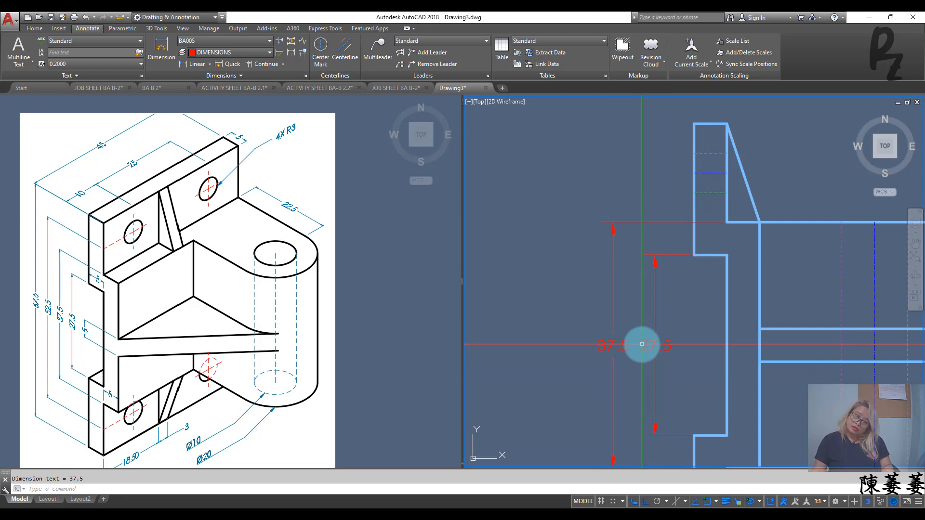
{"action": "key", "text": "space"}
{"action": "left_click", "coordinate": [684, 180]}
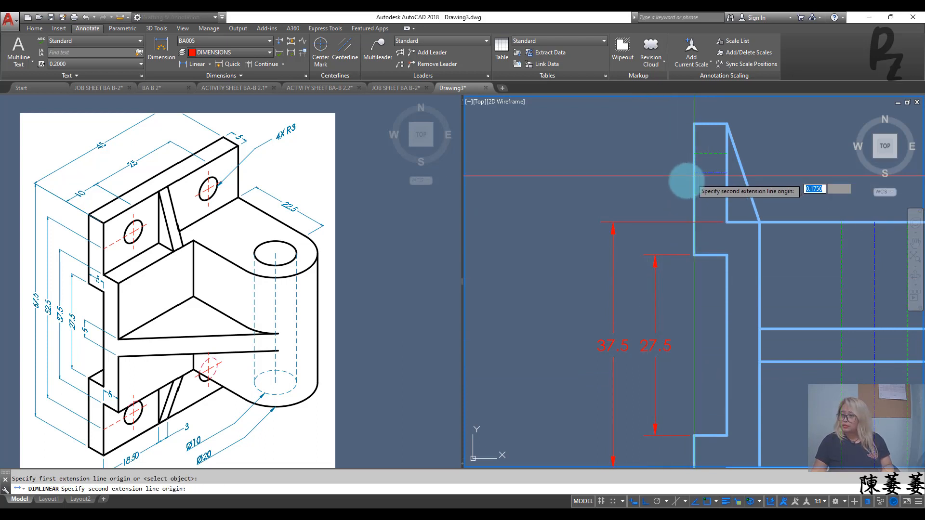
{"action": "scroll", "coordinate": [684, 180], "scroll_direction": "down", "scroll_amount": 3}
{"action": "scroll", "coordinate": [646, 295], "scroll_direction": "up", "scroll_amount": 3}
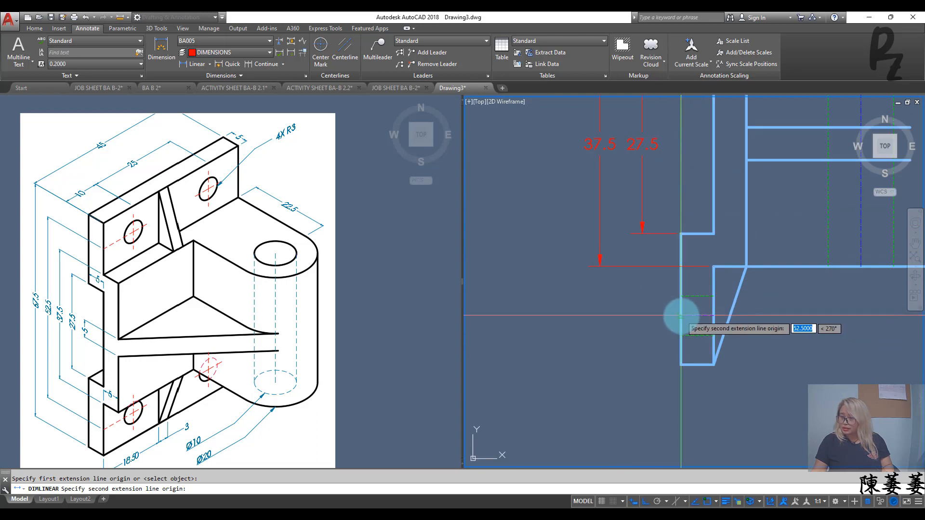
{"action": "left_click", "coordinate": [681, 316]}
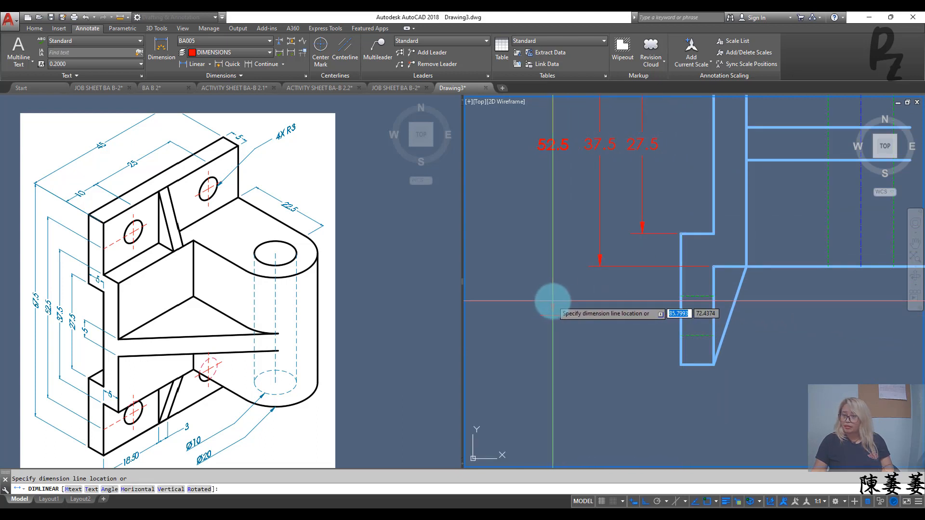
{"action": "left_click", "coordinate": [552, 300]}
Step: Add the plate's overall height dimension to the side view as the outermost vertical dimension
{"action": "middle_click_drag", "start_coordinate": [597, 306], "coordinate": [660, 370]}
{"action": "scroll", "coordinate": [701, 279], "scroll_direction": "down", "scroll_amount": 2}
{"action": "key", "text": "space"}
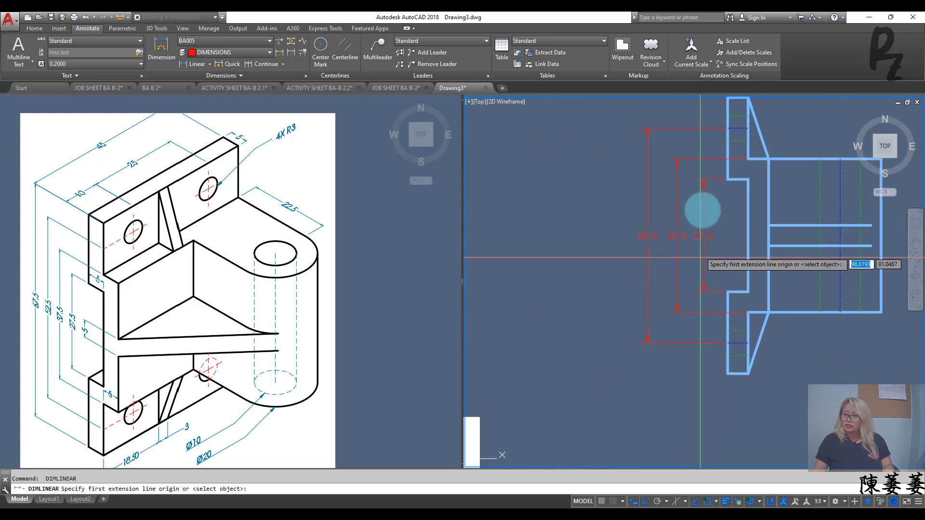
{"action": "left_click", "coordinate": [727, 98]}
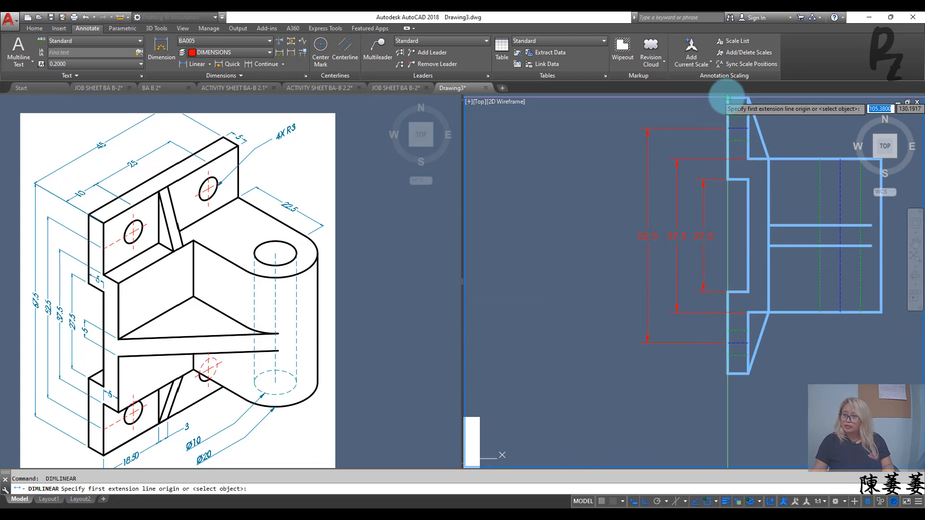
{"action": "left_click", "coordinate": [728, 373]}
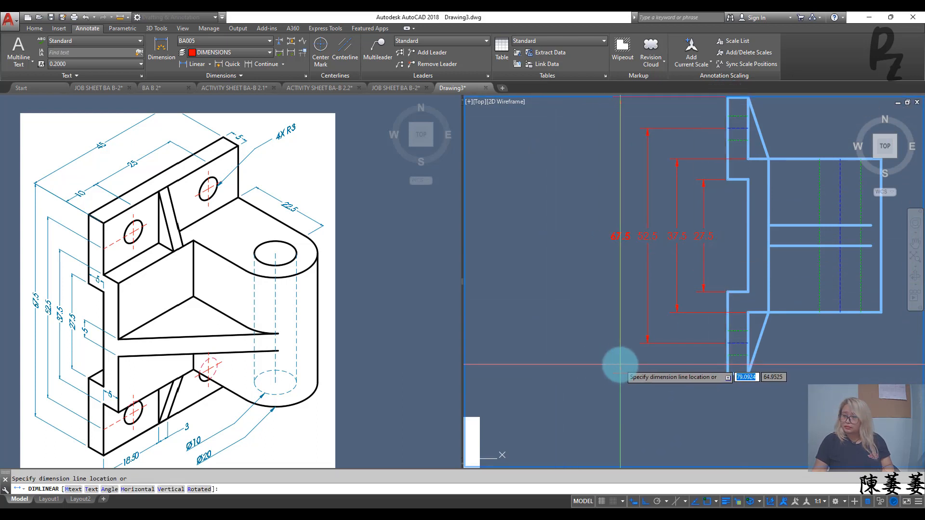
{"action": "left_click", "coordinate": [616, 365]}
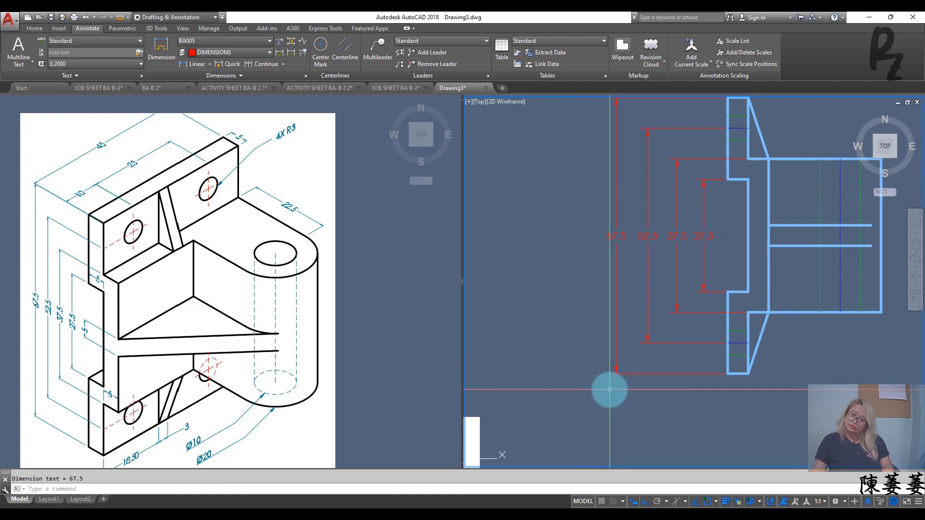
Step: Add a vertical linear dimension for the horizontal rib's thickness in the side view, placed beside the recess height dimension
{"action": "middle_click_drag", "start_coordinate": [764, 352], "coordinate": [675, 372]}
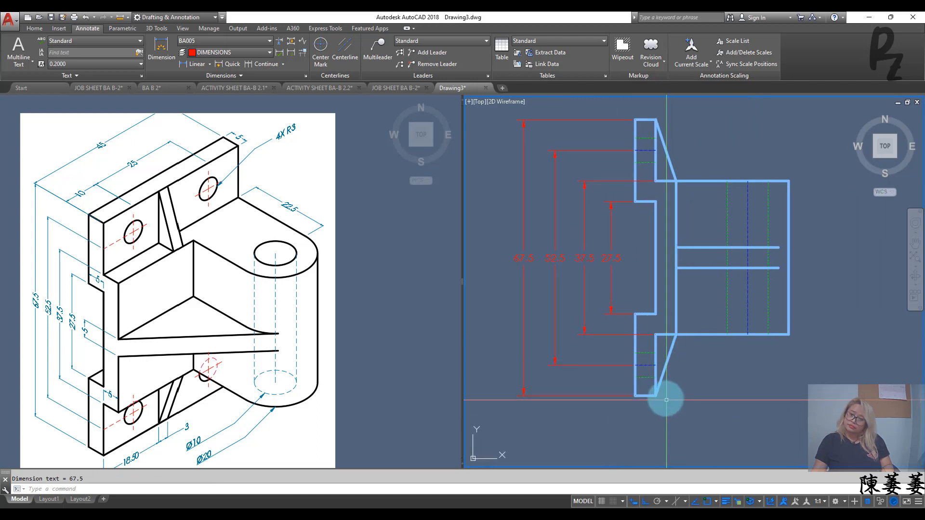
{"action": "scroll", "coordinate": [666, 399], "scroll_direction": "down", "scroll_amount": 5}
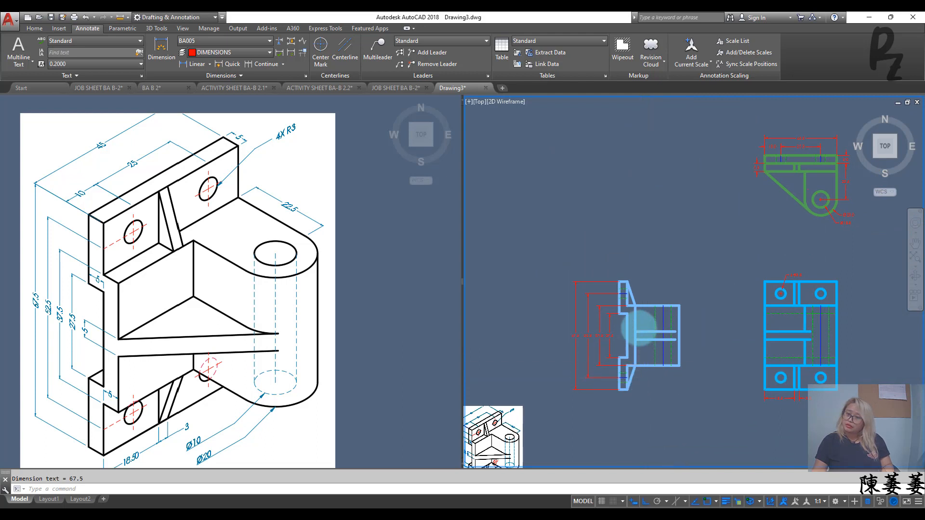
{"action": "scroll", "coordinate": [631, 330], "scroll_direction": "up", "scroll_amount": 6}
{"action": "left_click", "coordinate": [195, 64]}
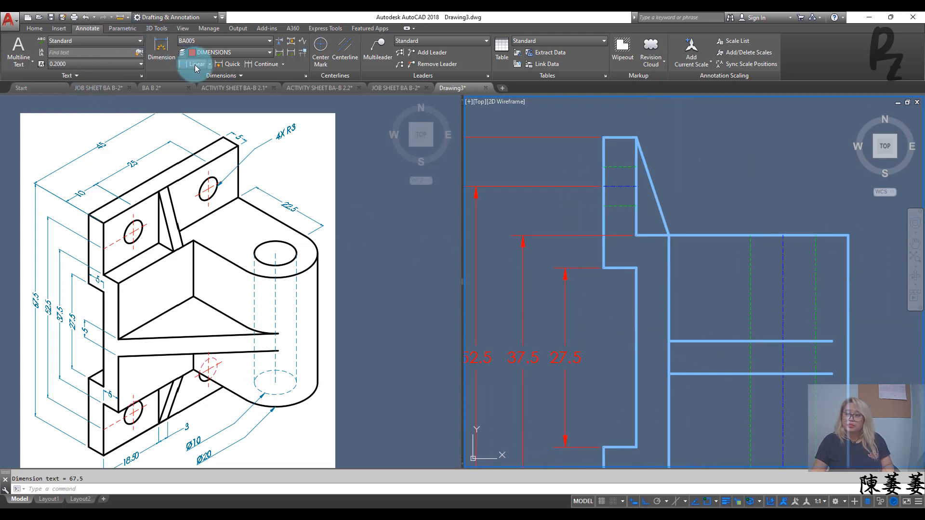
{"action": "left_click", "coordinate": [669, 341]}
{"action": "left_click", "coordinate": [669, 374]}
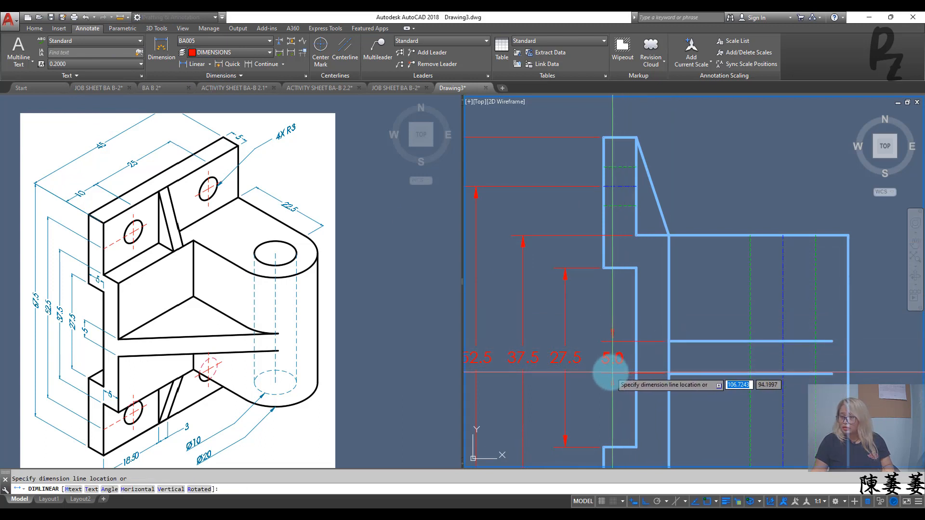
{"action": "left_click", "coordinate": [608, 378]}
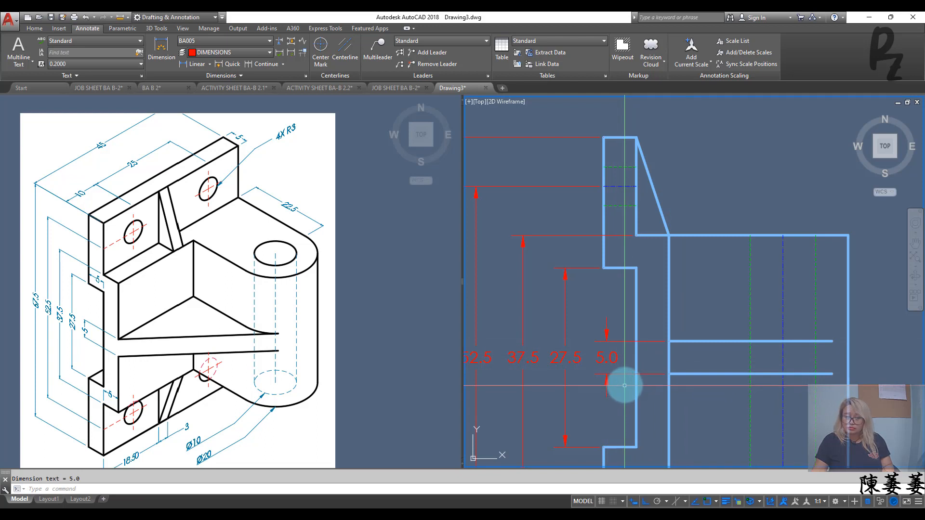
{"action": "scroll", "coordinate": [626, 383], "scroll_direction": "down", "scroll_amount": 5}
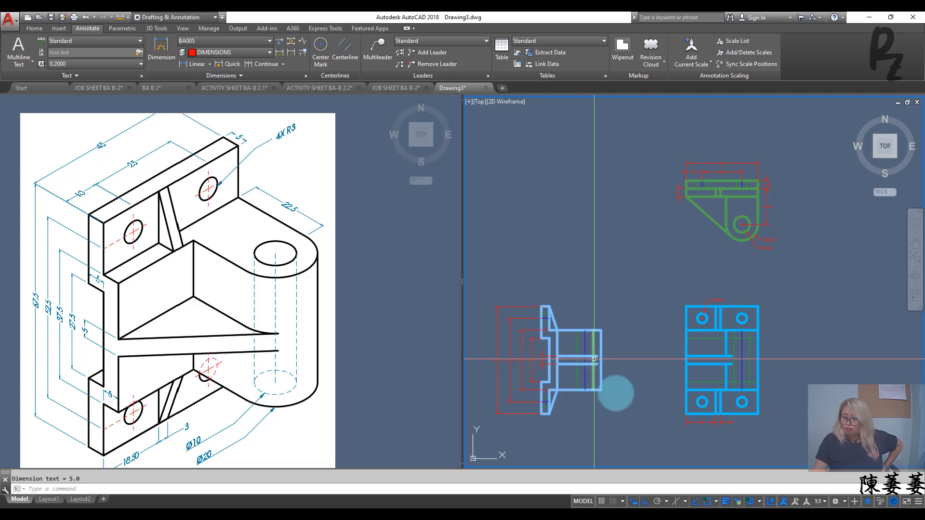
{"action": "scroll", "coordinate": [630, 409], "scroll_direction": "up", "scroll_amount": 2}
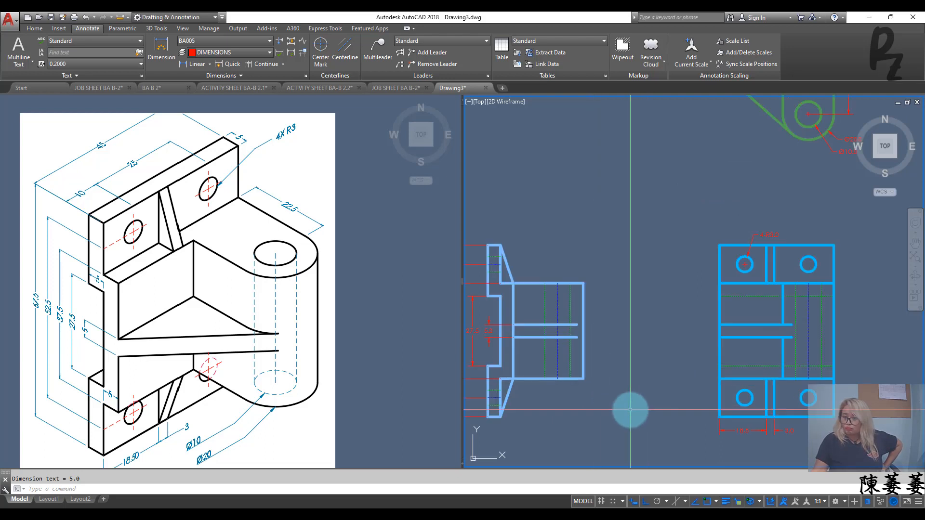
{"action": "scroll", "coordinate": [631, 410], "scroll_direction": "down", "scroll_amount": 2}
{"action": "middle_click_drag", "start_coordinate": [563, 393], "coordinate": [591, 372]}
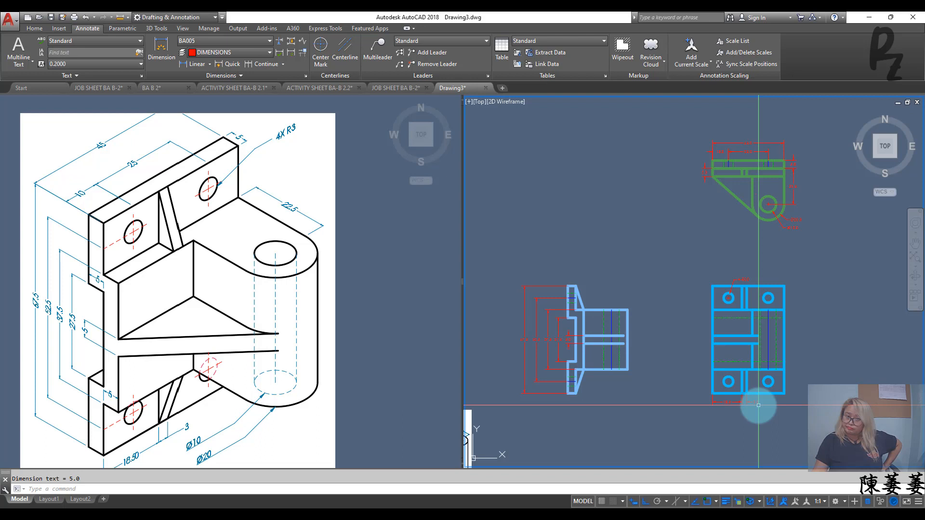
{"action": "scroll", "coordinate": [760, 370], "scroll_direction": "up", "scroll_amount": 2}
{"action": "middle_click_drag", "start_coordinate": [700, 370], "coordinate": [708, 348]}
{"action": "scroll", "coordinate": [728, 359], "scroll_direction": "down", "scroll_amount": 2}
Step: Move the top and front views together with their dimensions horizontally closer to the side view, using the front view's lower-left corner as base point
{"action": "left_click", "coordinate": [658, 121]}
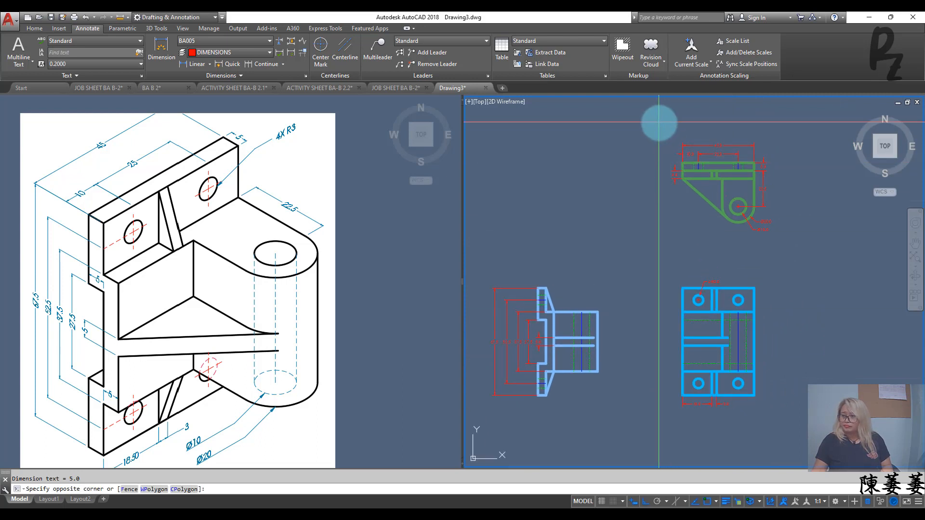
{"action": "left_click", "coordinate": [816, 439]}
{"action": "type", "text": "m"}
{"action": "key", "text": "Return"}
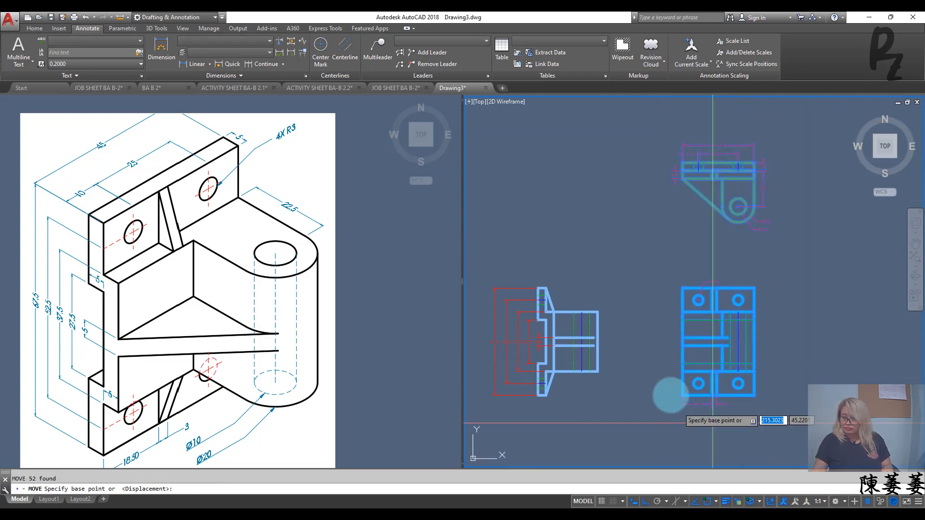
{"action": "left_click", "coordinate": [683, 395]}
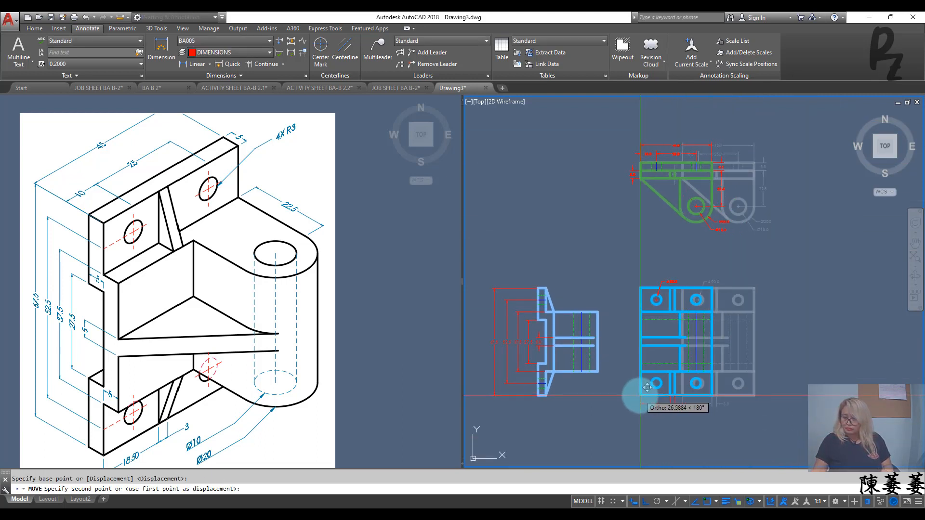
{"action": "key", "text": "Escape"}
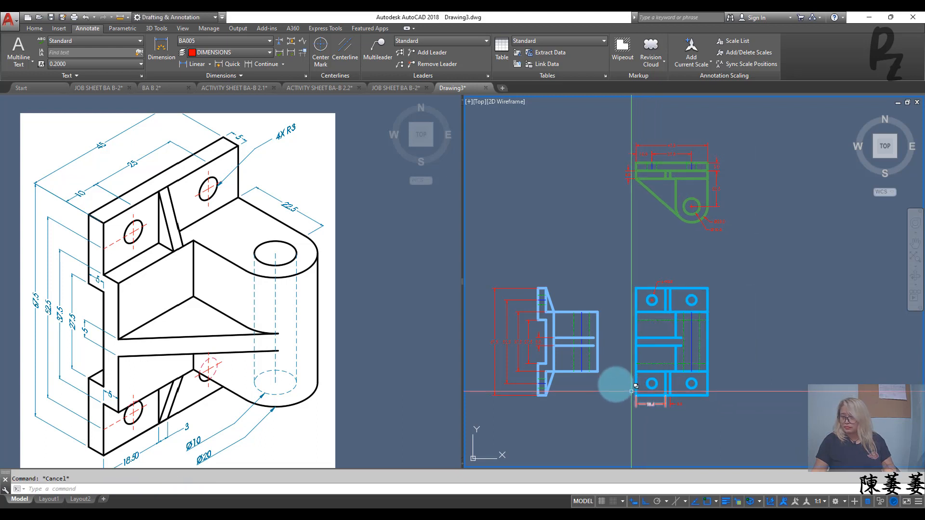
Step: Zoom to a window enclosing the three dimensioned views
{"action": "mouse_move", "coordinate": [582, 359]}
{"action": "middle_mouse_down"}
{"action": "mouse_move", "coordinate": [645, 359]}
{"action": "mouse_move", "coordinate": [644, 377]}
{"action": "mouse_move", "coordinate": [633, 348]}
{"action": "middle_mouse_up"}
{"action": "scroll", "coordinate": [647, 343], "scroll_direction": "up", "scroll_amount": 2}
{"action": "scroll", "coordinate": [643, 374], "scroll_direction": "down", "scroll_amount": 2}
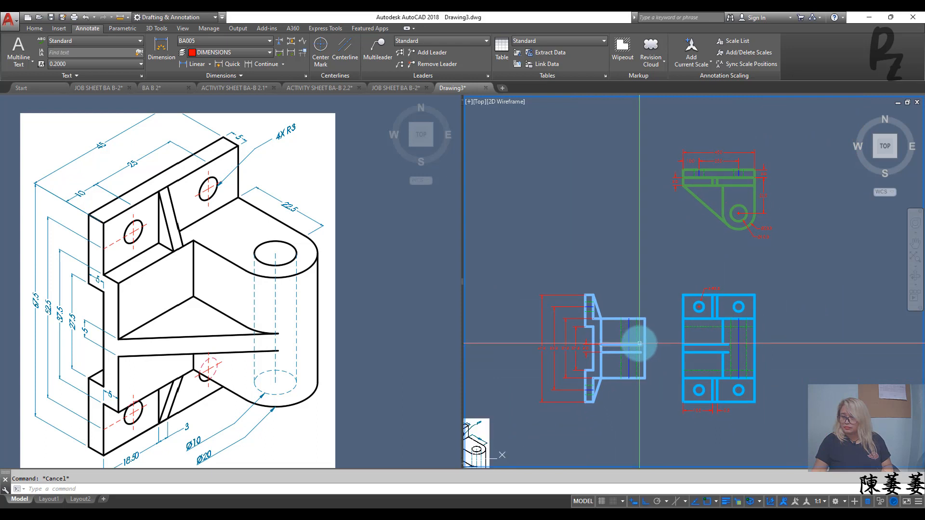
{"action": "type", "text": "z"}
{"action": "key", "text": "Return"}
{"action": "left_click", "coordinate": [526, 133]}
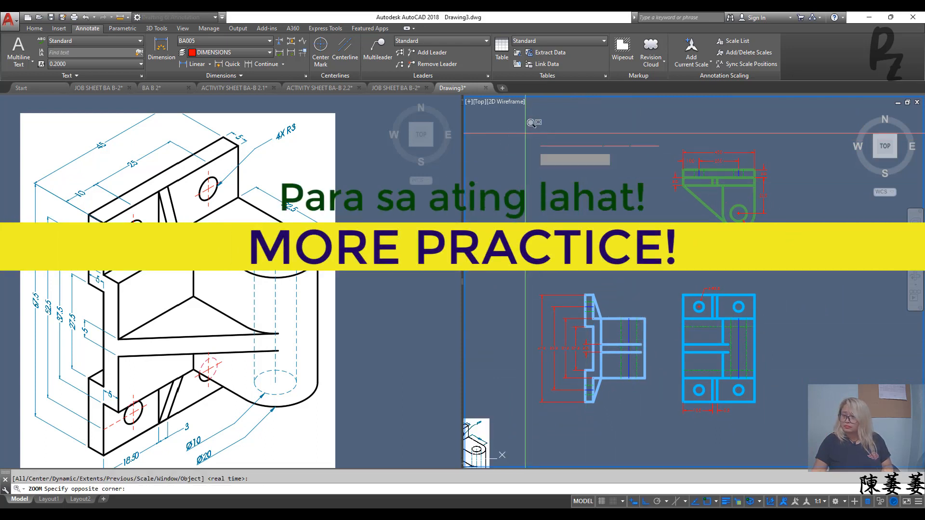
{"action": "left_click", "coordinate": [789, 424]}
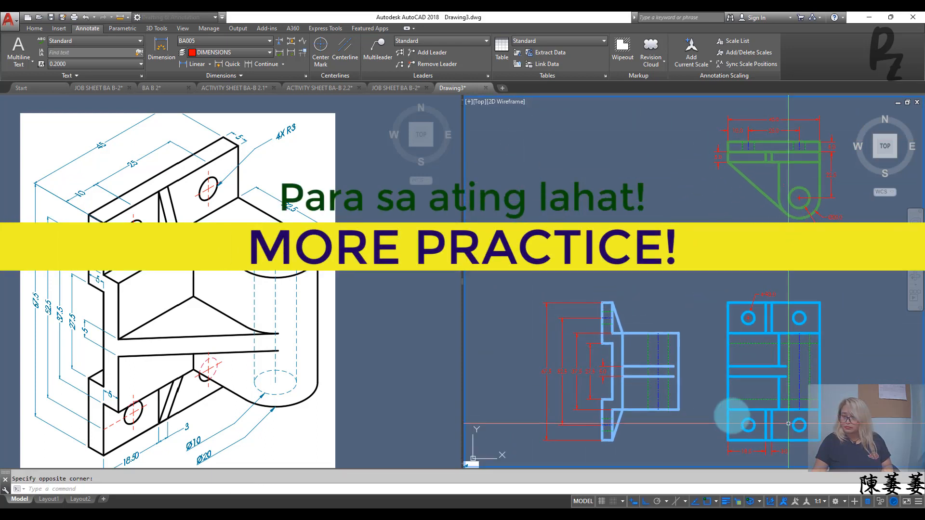